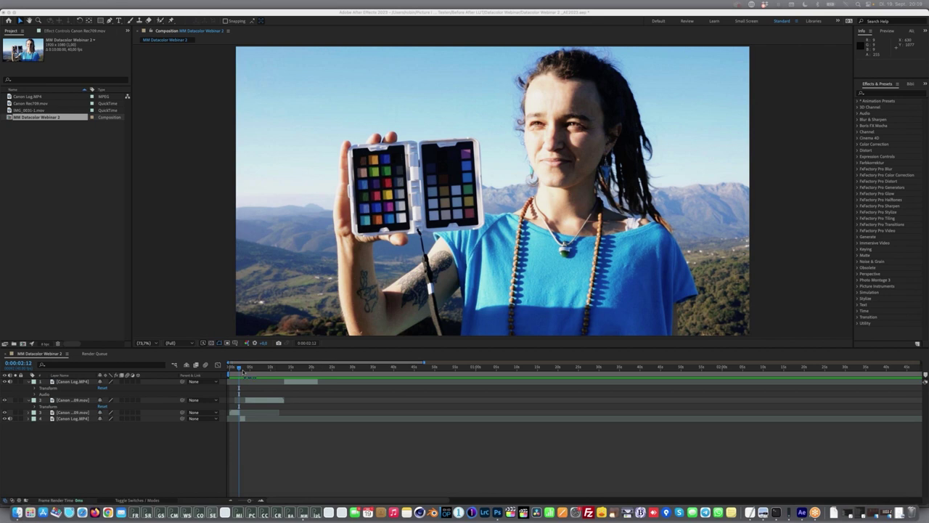
# Scrub the opening seconds of the timeline to compare the Rec709 and Log shots of the woman holding the colour chart.
pyautogui.click(241, 368)
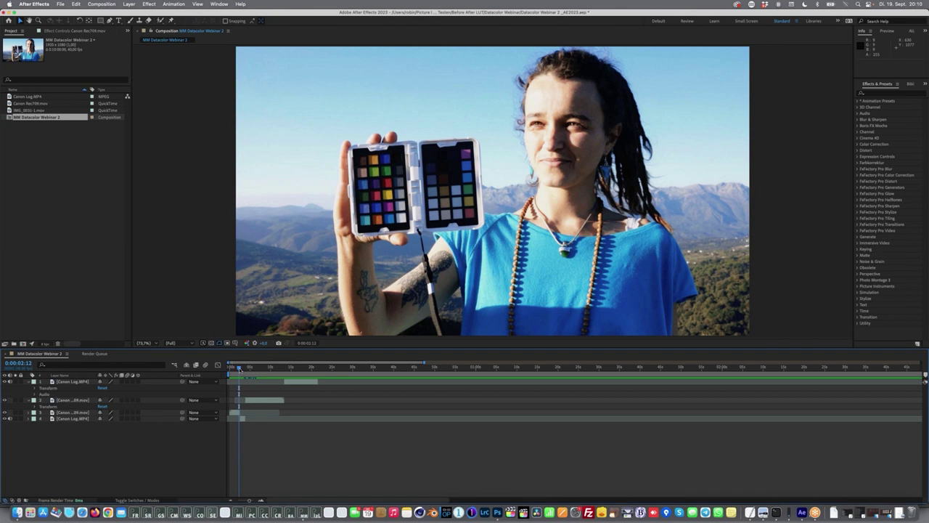
pyautogui.moveTo(241, 369); pyautogui.dragTo(235, 370)
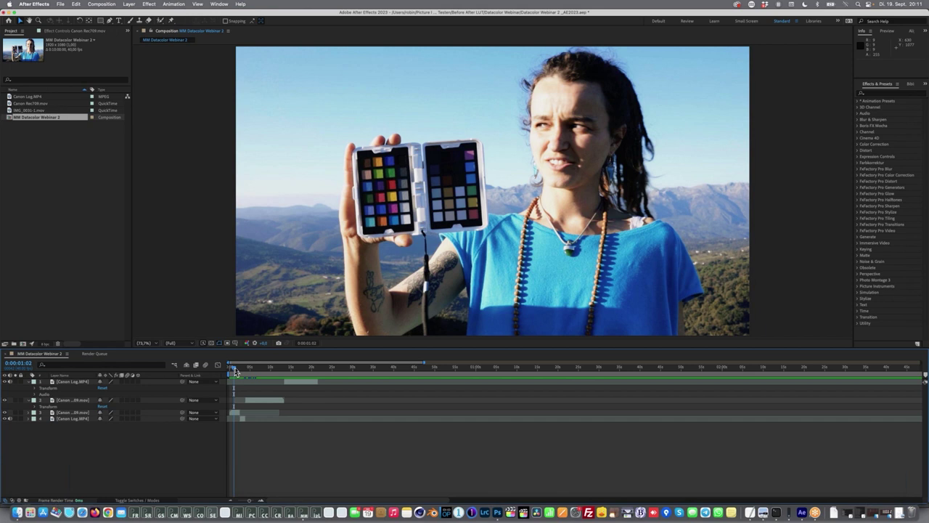
pyautogui.moveTo(235, 371); pyautogui.dragTo(245, 372)
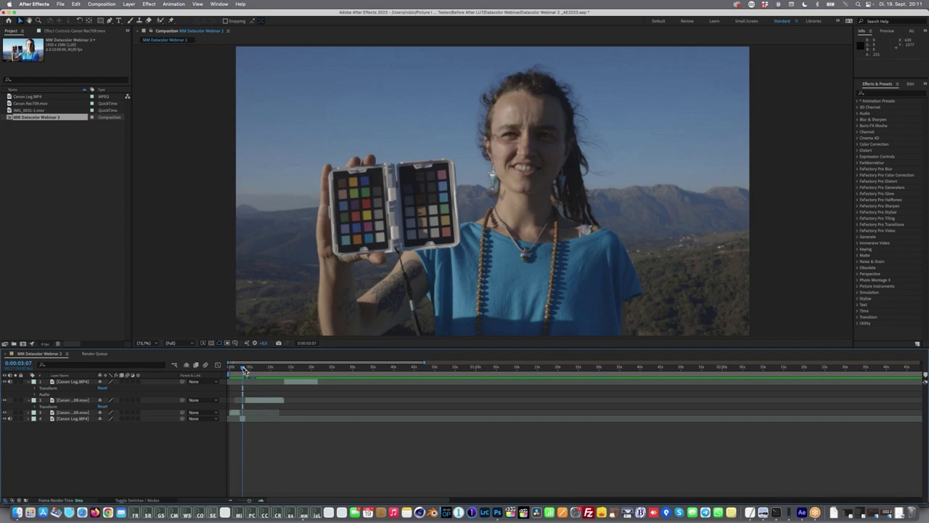
pyautogui.moveTo(244, 370); pyautogui.dragTo(242, 371)
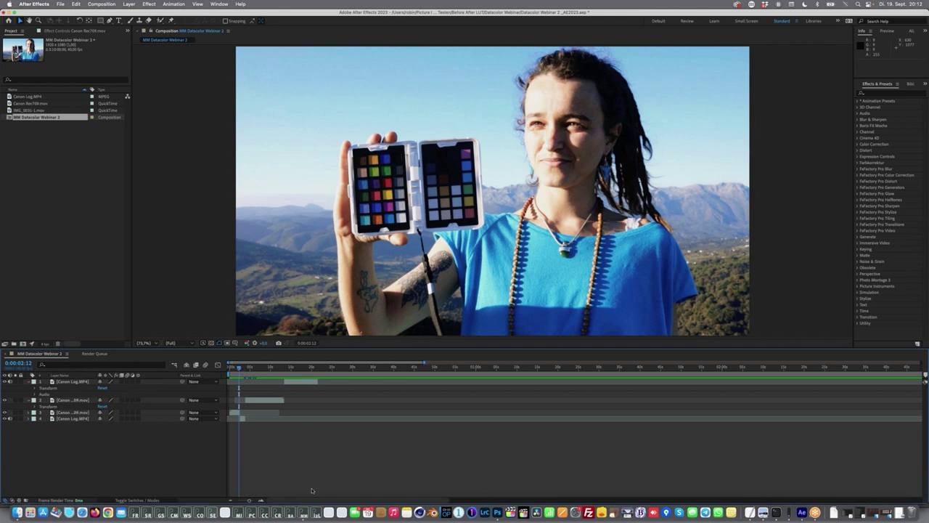
# Switch to Master Match and view the Reference, To Match, Preview and LUT Visualisation images in turn.
pyautogui.click(304, 514)
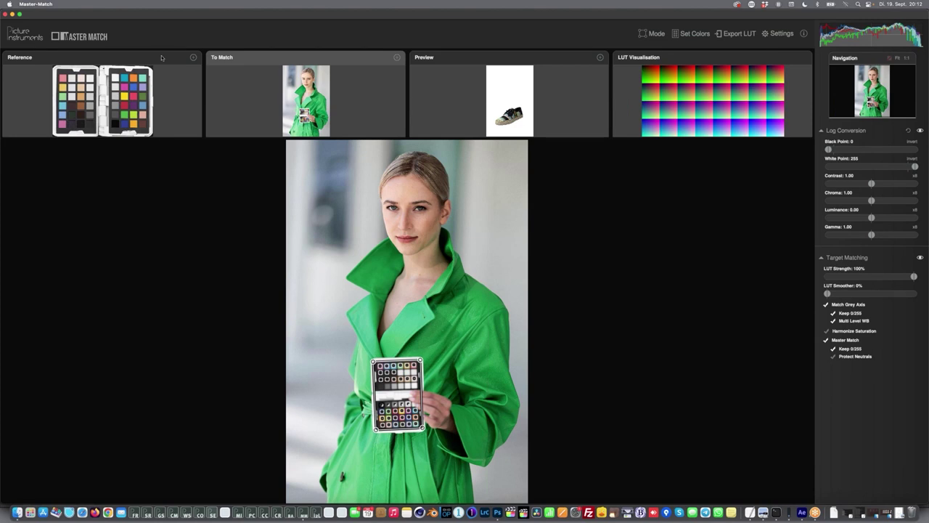
pyautogui.click(133, 53)
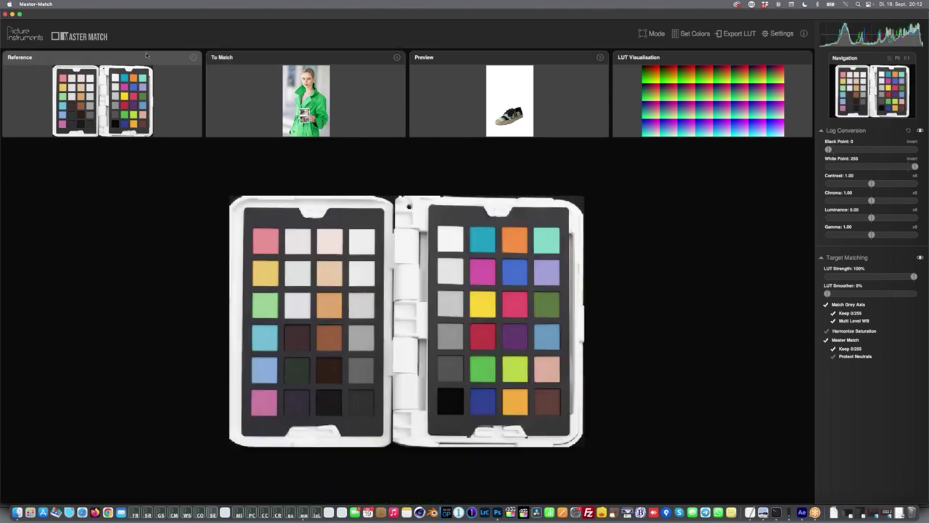
pyautogui.click(307, 59)
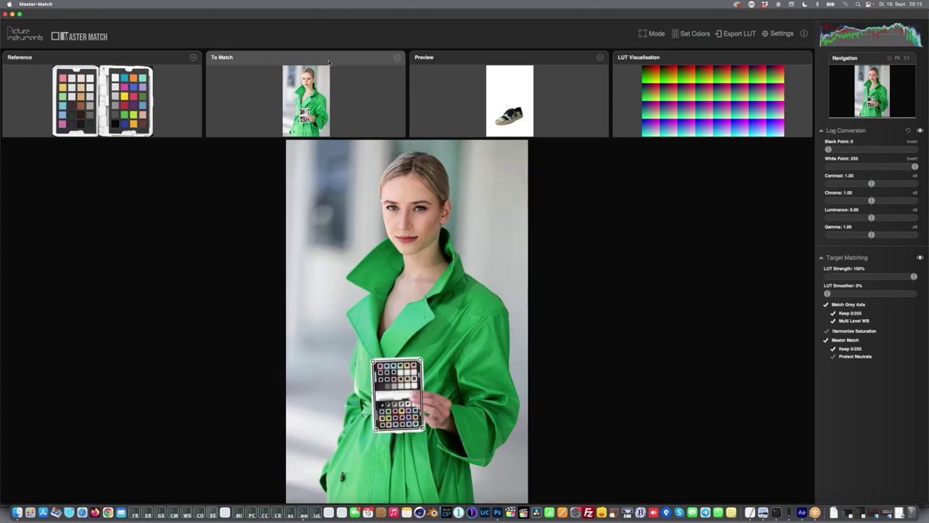
pyautogui.click(460, 61)
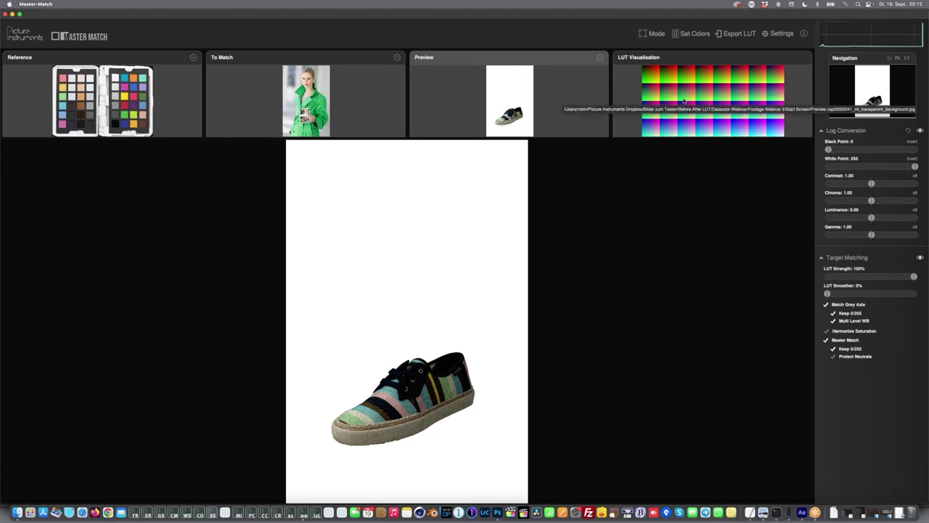
pyautogui.click(702, 62)
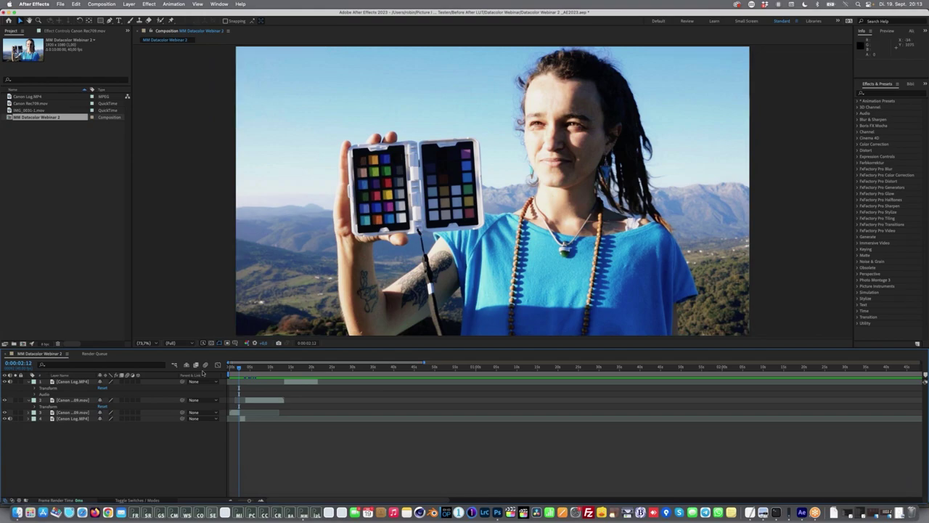
# In After Effects, queue the Rec709 chart frame at 0:00:02:08 for saving as the Photoshop file "Qigong Rec 709" in Footage Webinar 2.
pyautogui.moveTo(238, 368); pyautogui.dragTo(239, 368)
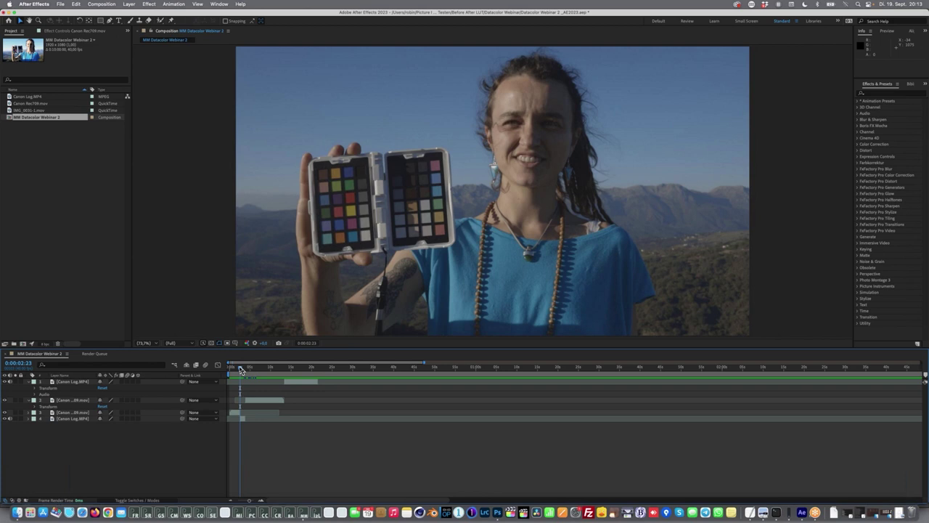
pyautogui.moveTo(241, 369); pyautogui.dragTo(238, 368)
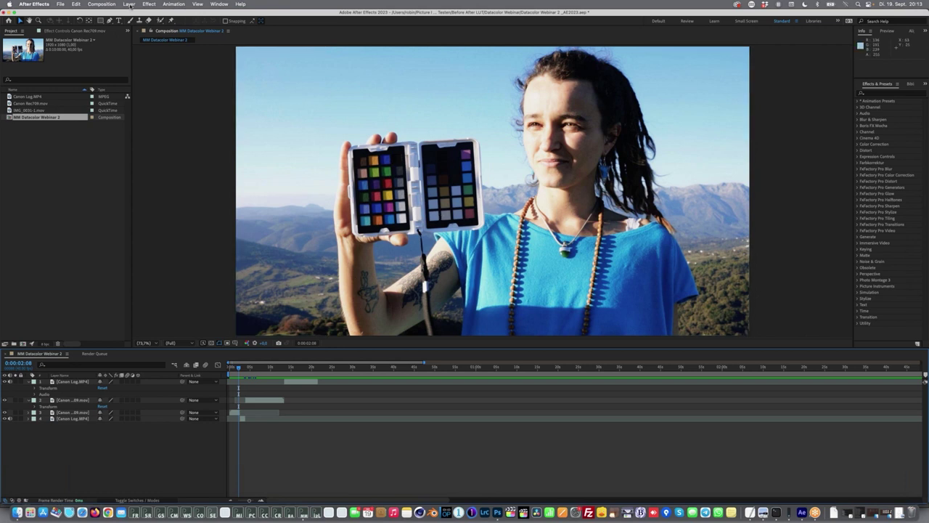
pyautogui.click(107, 5)
pyautogui.moveTo(116, 98)
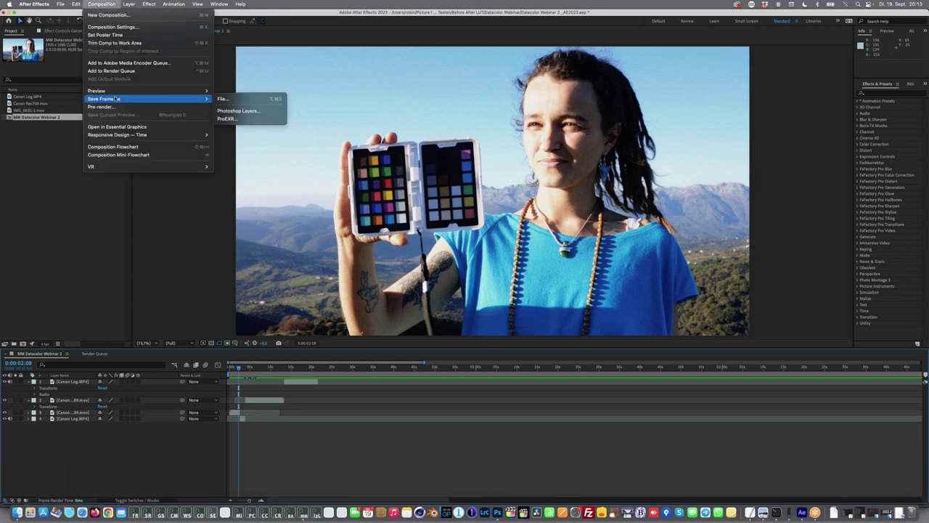
pyautogui.click(237, 99)
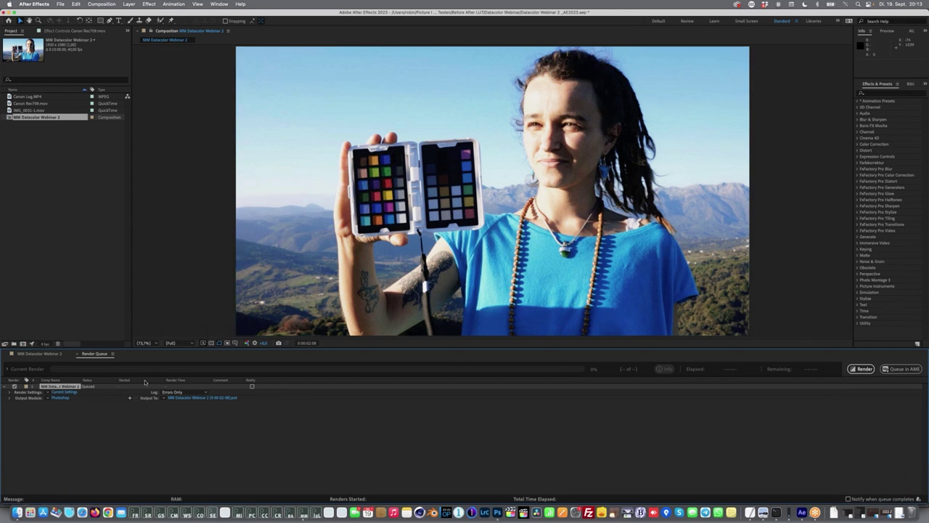
pyautogui.click(194, 398)
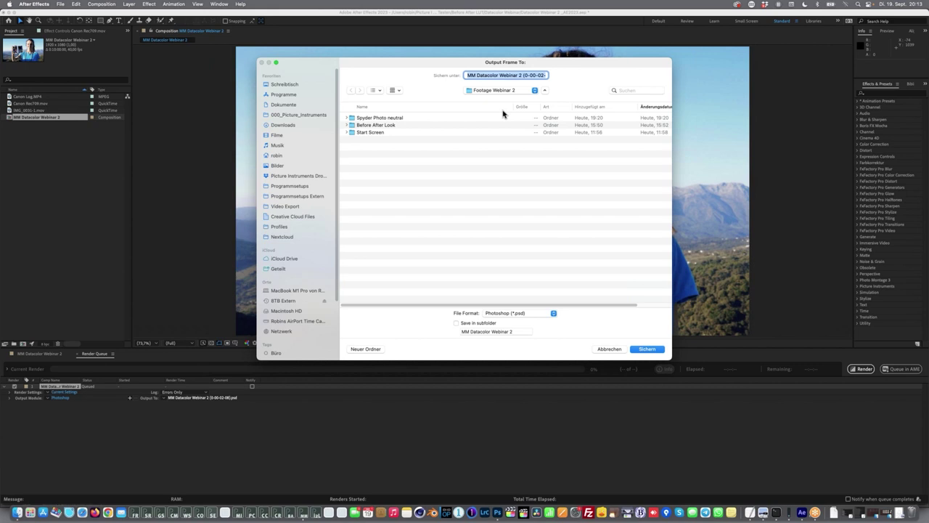
pyautogui.write('Q')
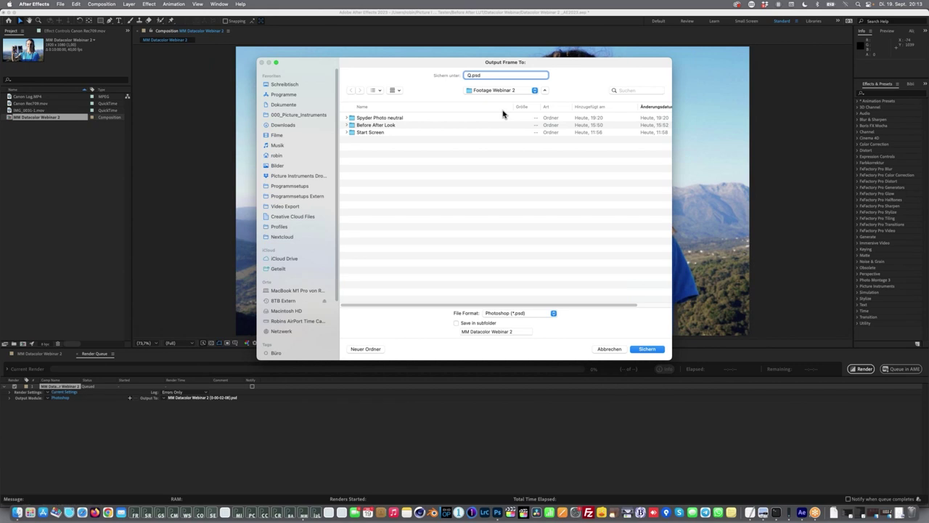
pyautogui.write('igong Rec 709')
pyautogui.press('Return')
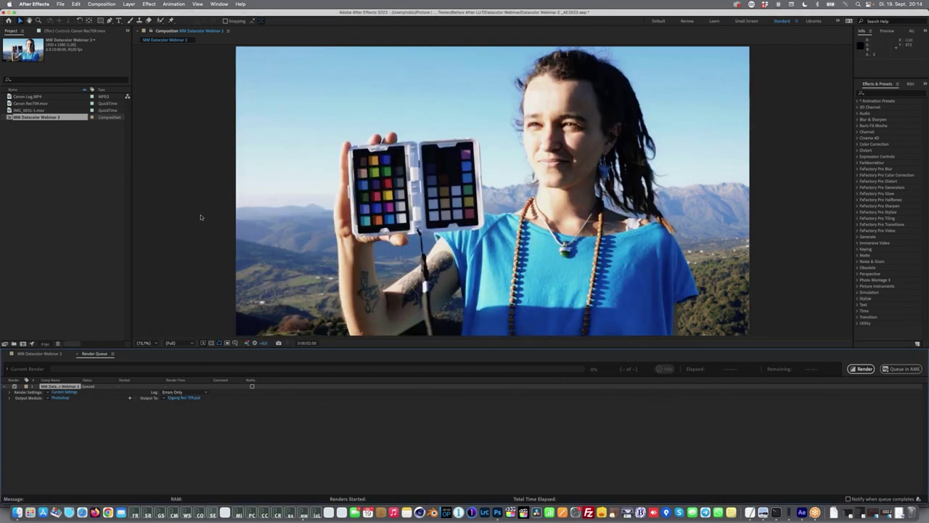
# Queue the Log chart frame at 0:00:02:30 as "Qigong Log.psd" in Footage Webinar 2 and render both queued frames.
pyautogui.click(37, 353)
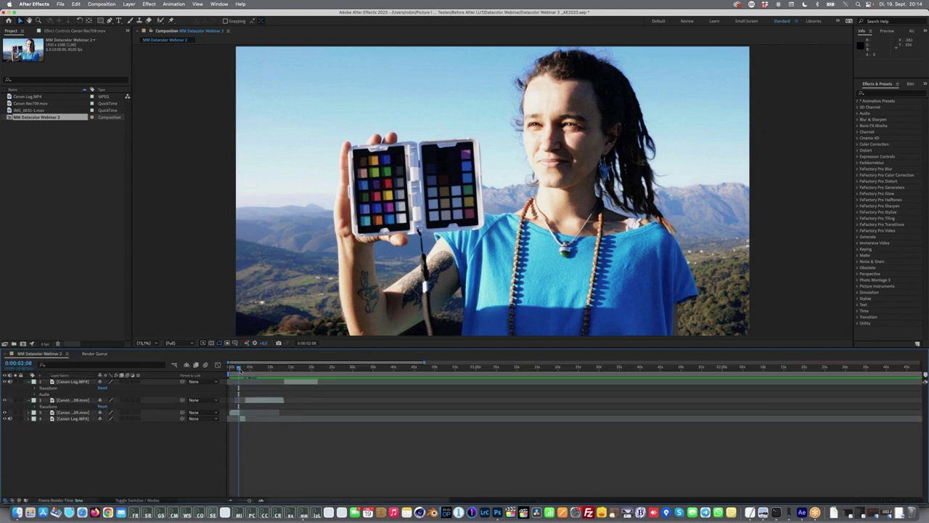
pyautogui.moveTo(238, 368); pyautogui.dragTo(242, 371)
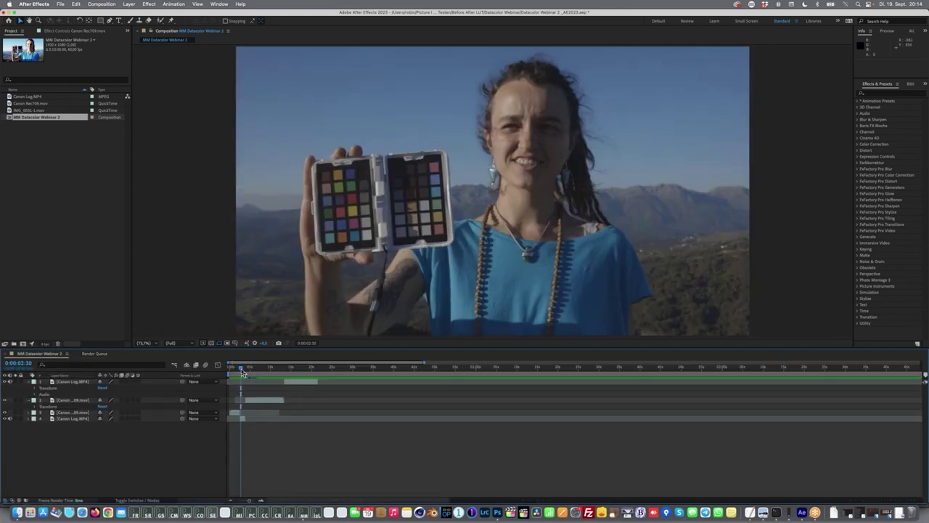
pyautogui.click(111, 6)
pyautogui.moveTo(114, 98)
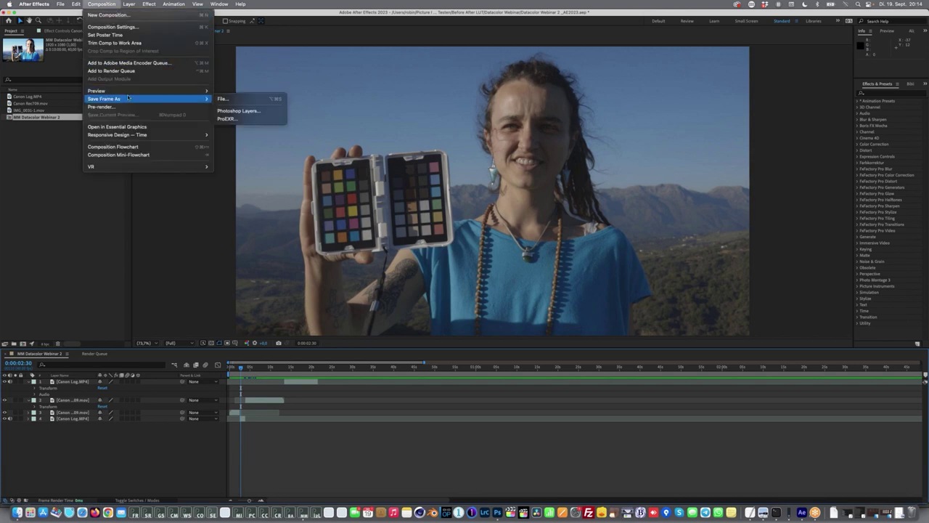
pyautogui.click(222, 99)
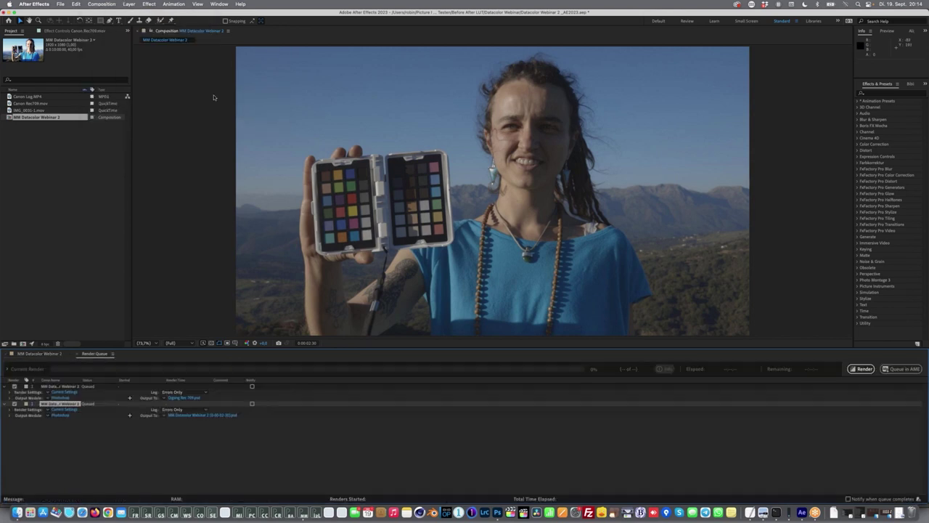
pyautogui.click(200, 417)
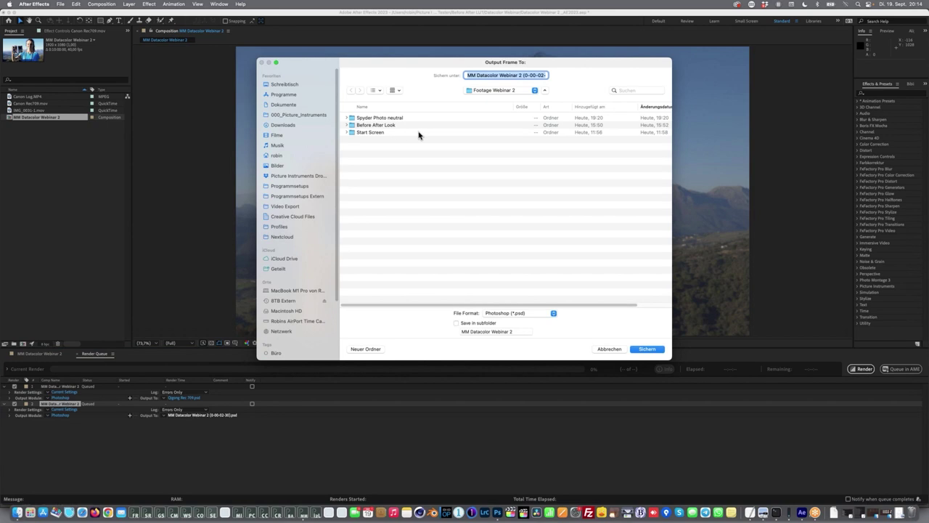
pyautogui.write('Qigong Log.psd')
pyautogui.press('Return')
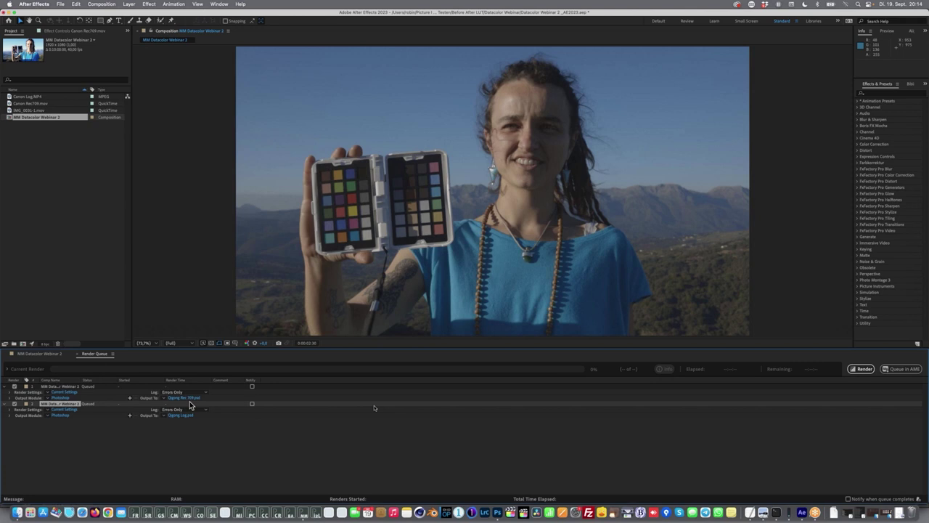
pyautogui.click(862, 373)
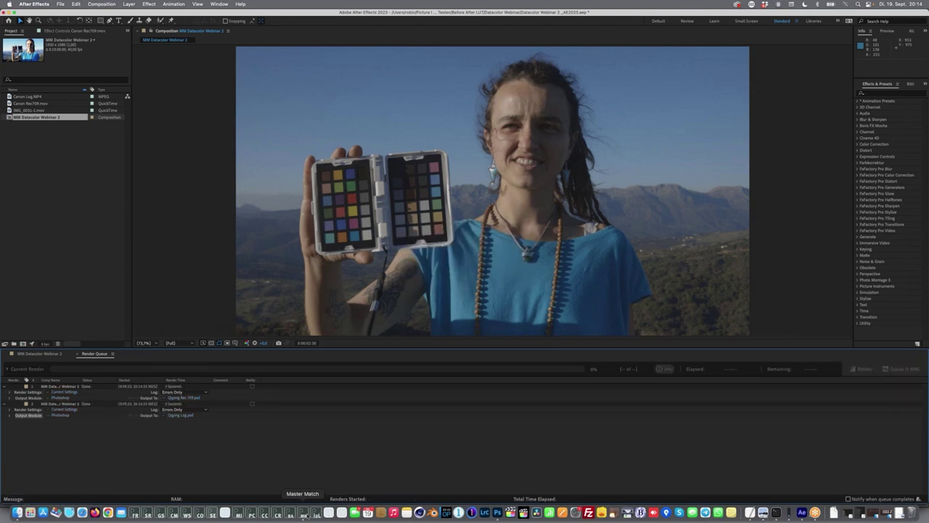
# Switch to Master Match and load "Qigong Rec 709.psd" from the Footage Webinar 2 folder as the Reference image.
pyautogui.click(303, 512)
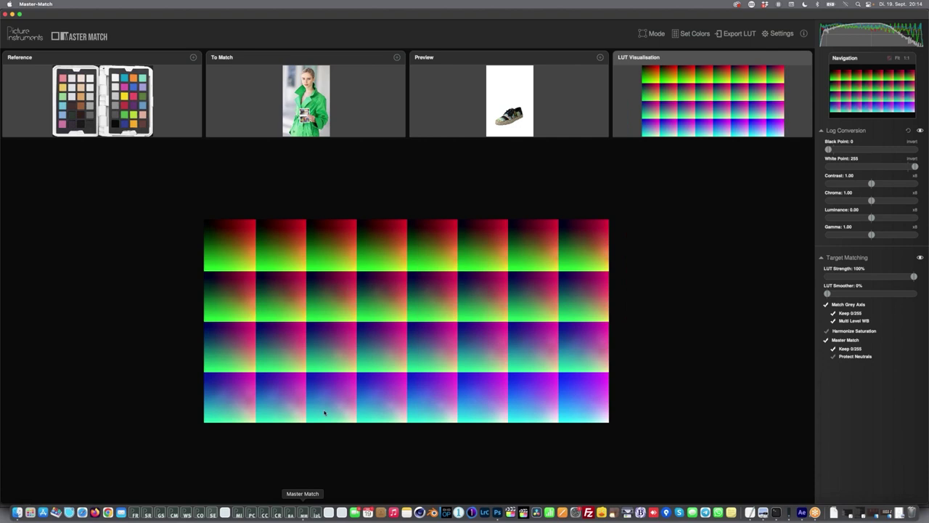
pyautogui.click(179, 75)
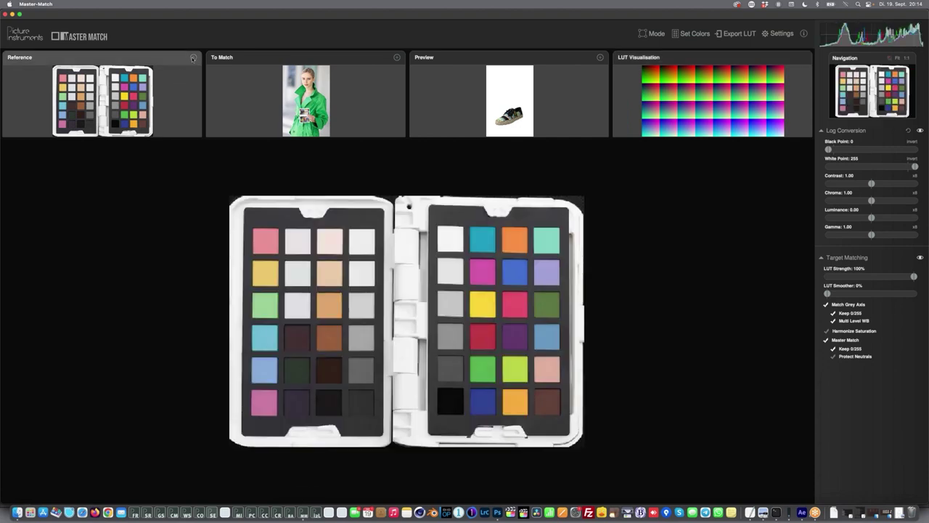
pyautogui.click(193, 57)
pyautogui.click(228, 67)
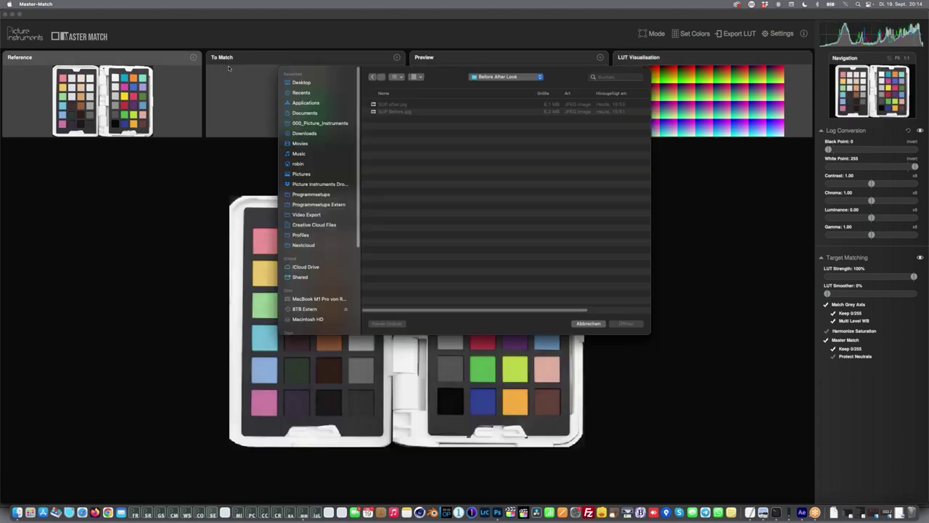
pyautogui.click(483, 77)
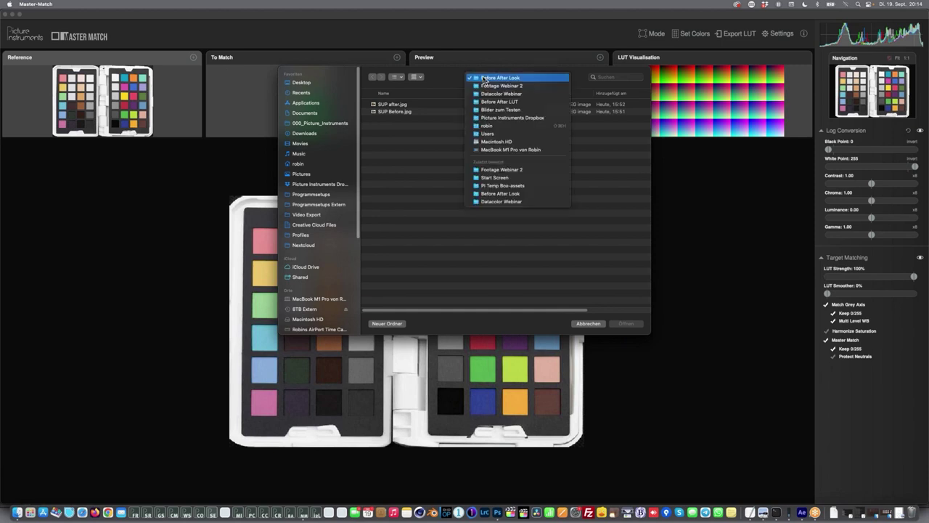
pyautogui.click(484, 85)
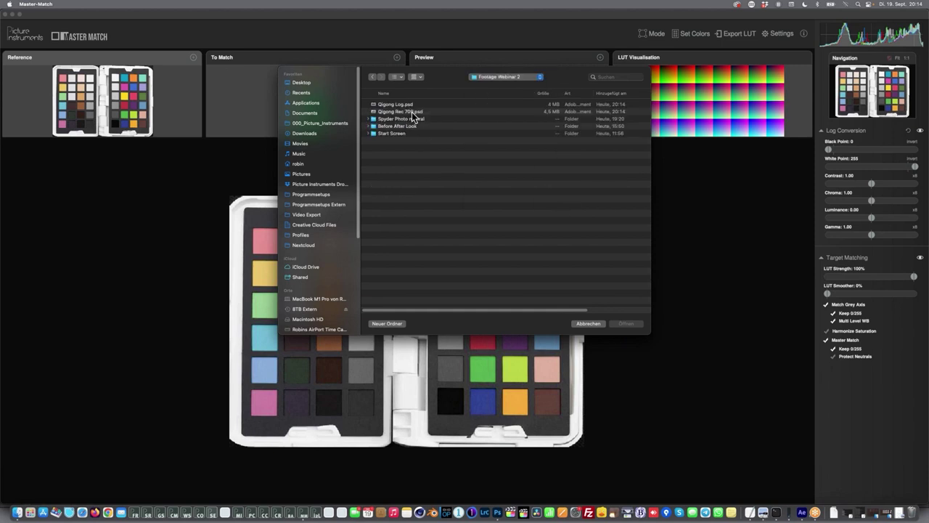
pyautogui.doubleClick(412, 113)
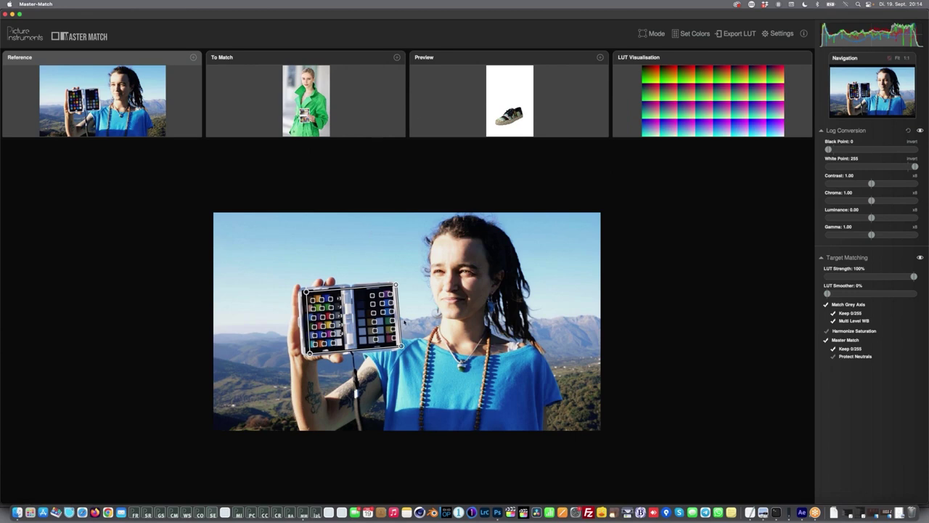
# Load "Qigong Log.psd" from Footage Webinar 2 as the To Match image, view its chart grid, and return to the Reference image.
pyautogui.click(421, 67)
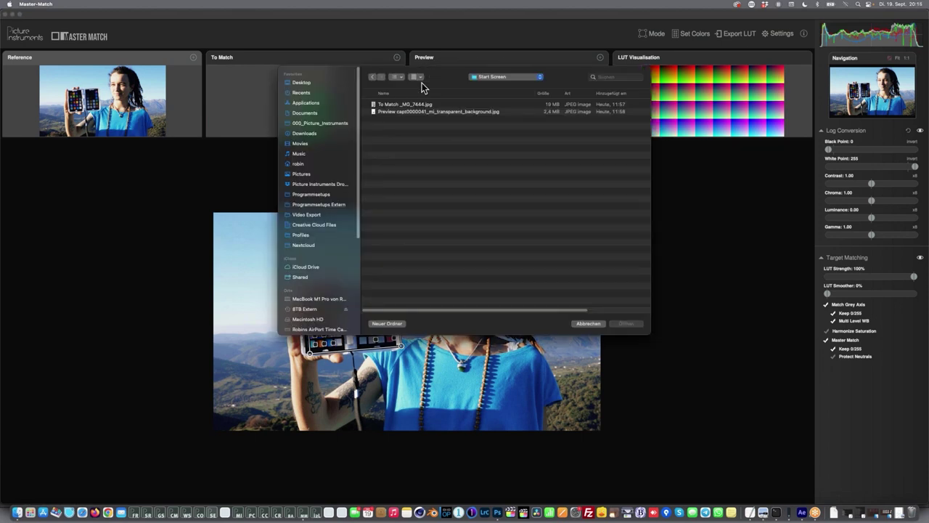
pyautogui.click(518, 77)
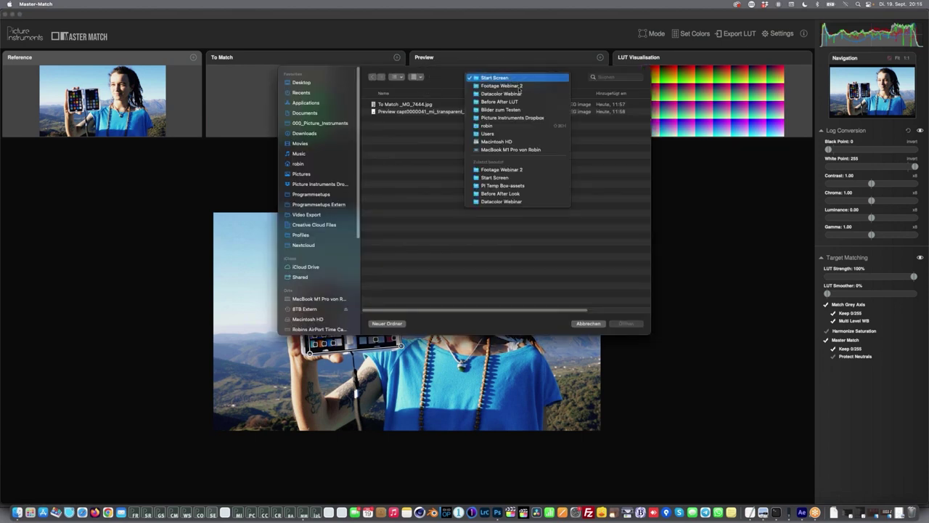
pyautogui.click(514, 169)
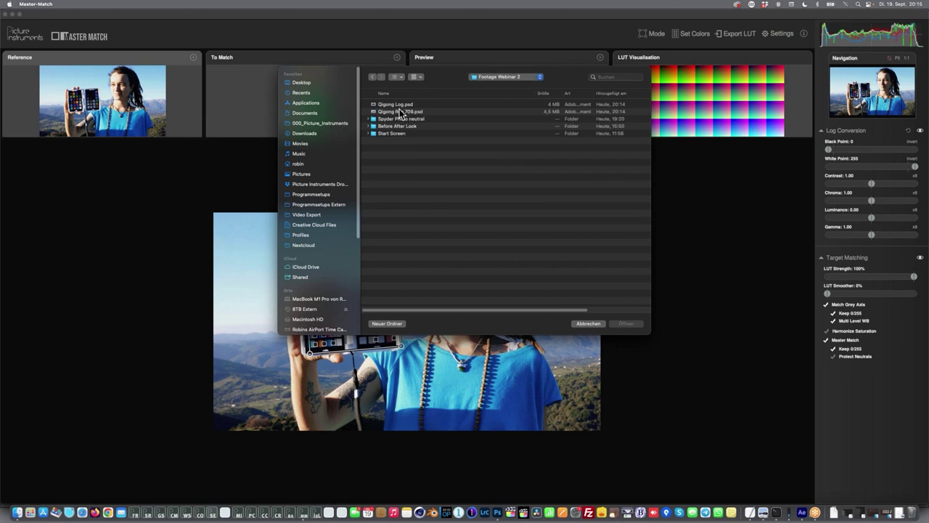
pyautogui.doubleClick(399, 106)
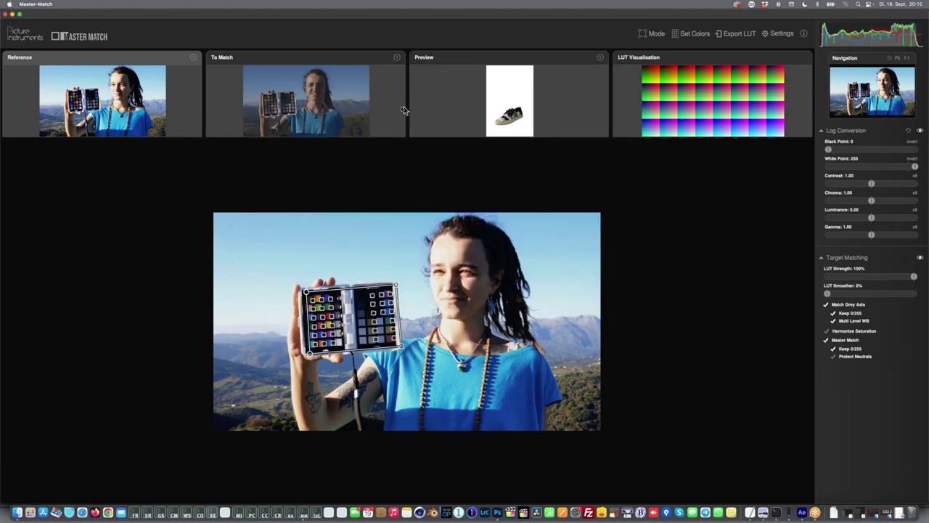
pyautogui.click(324, 99)
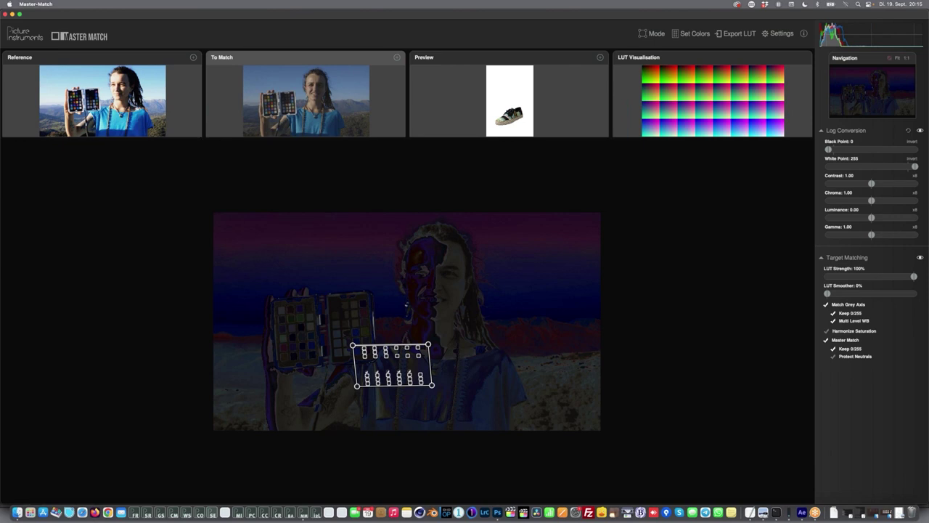
pyautogui.press('super+1')
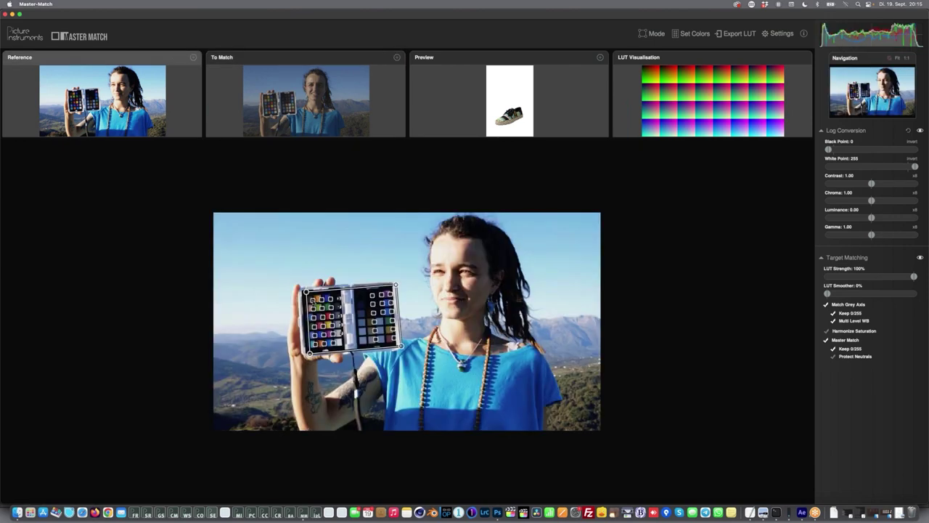
# Hide the target matching effect on the To Match image and fit the chart grid's four corners to the colour chart.
pyautogui.click(285, 85)
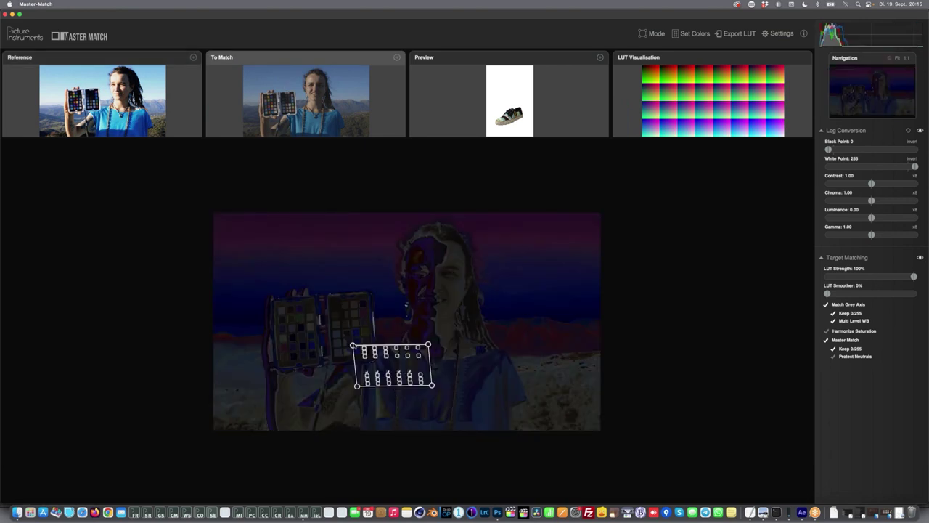
pyautogui.moveTo(353, 344); pyautogui.dragTo(346, 318)
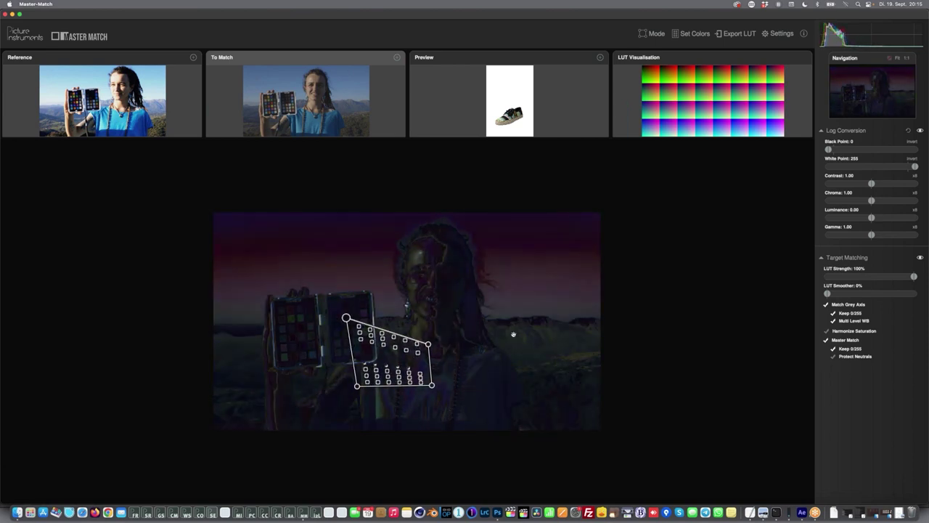
pyautogui.click(920, 258)
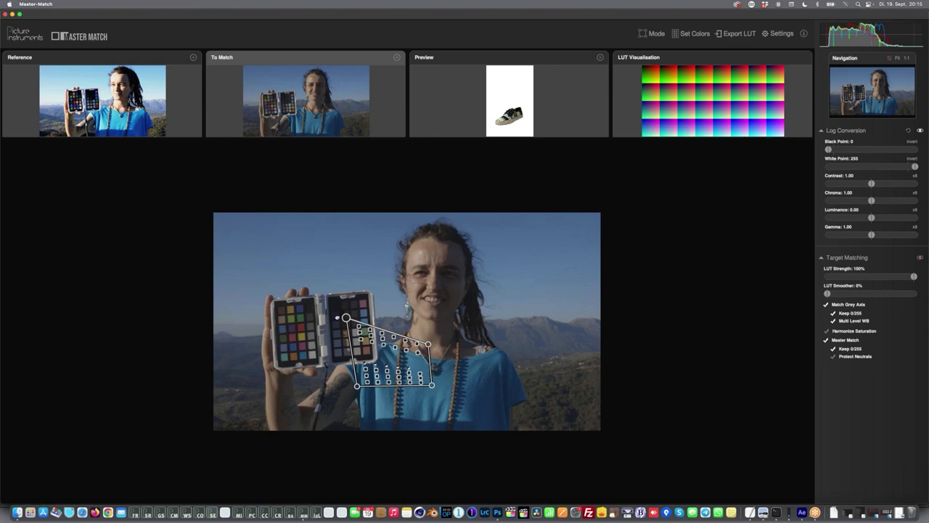
pyautogui.moveTo(338, 317); pyautogui.dragTo(273, 301)
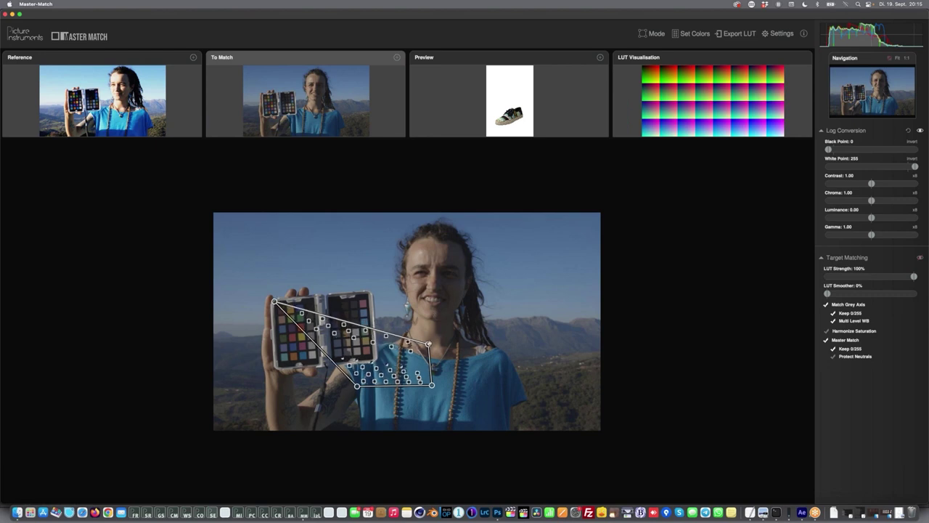
pyautogui.moveTo(428, 342); pyautogui.dragTo(365, 295)
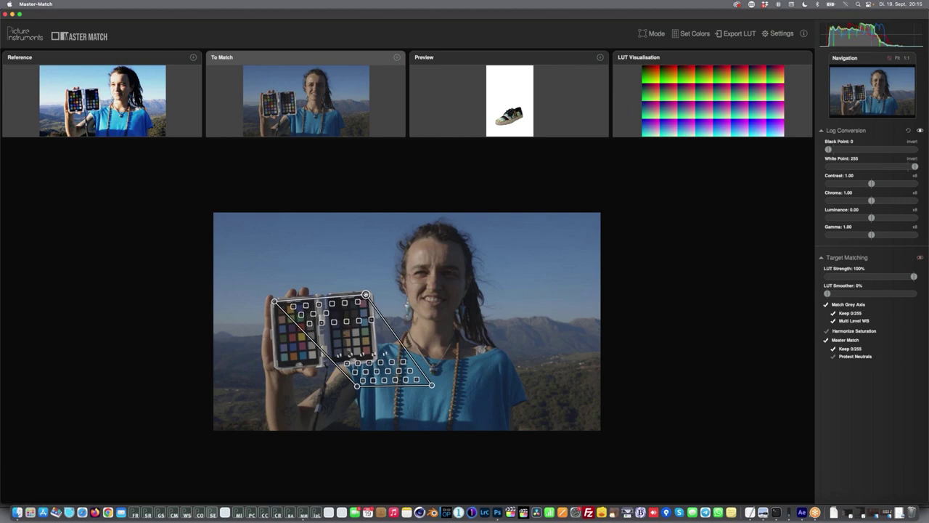
pyautogui.moveTo(355, 386); pyautogui.dragTo(278, 365)
pyautogui.moveTo(431, 384); pyautogui.dragTo(372, 357)
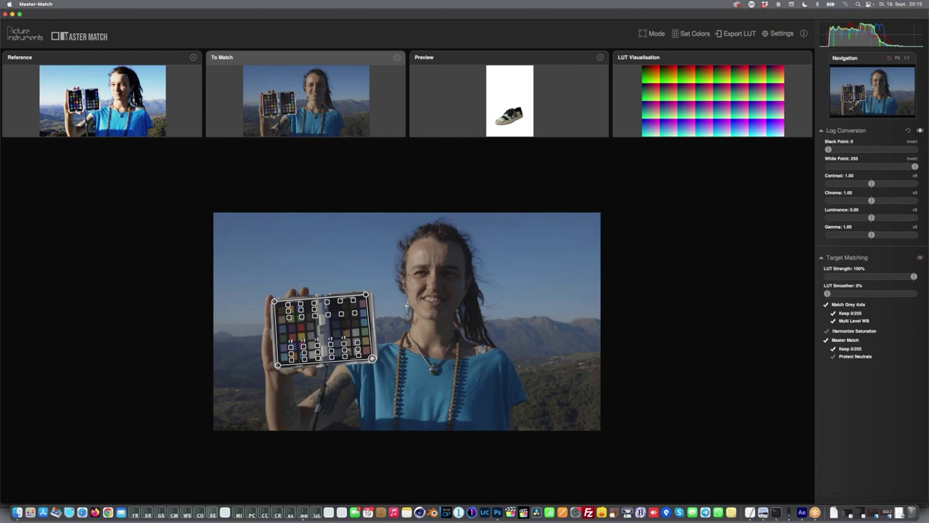
pyautogui.scroll(3, 302, 339)
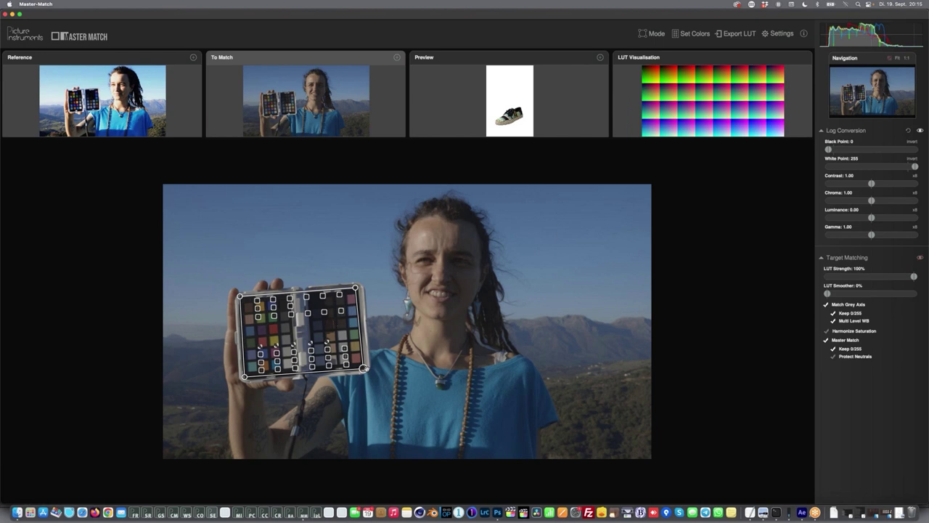
pyautogui.moveTo(360, 374); pyautogui.dragTo(363, 371)
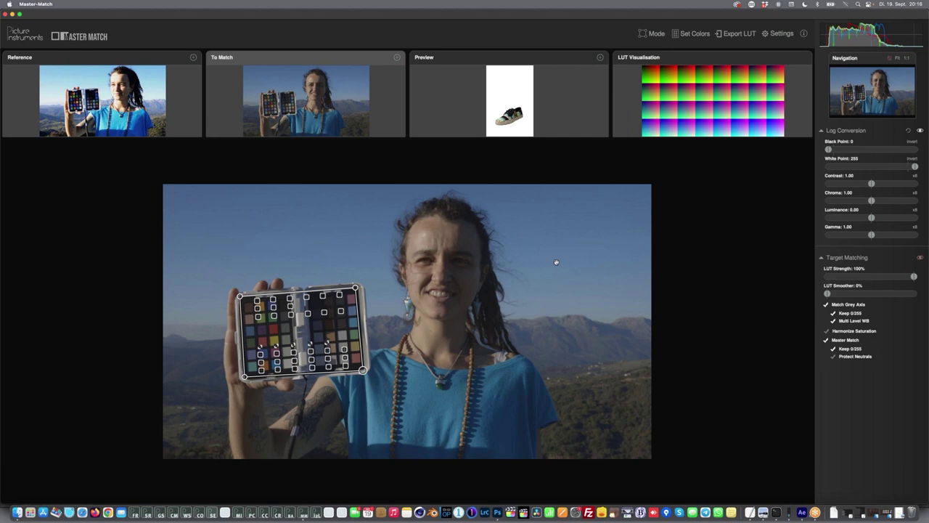
# Rotate the To Match chart grid in the colour set editor and apply the Datacolor SpyderCheckr Photo colour set.
pyautogui.click(695, 34)
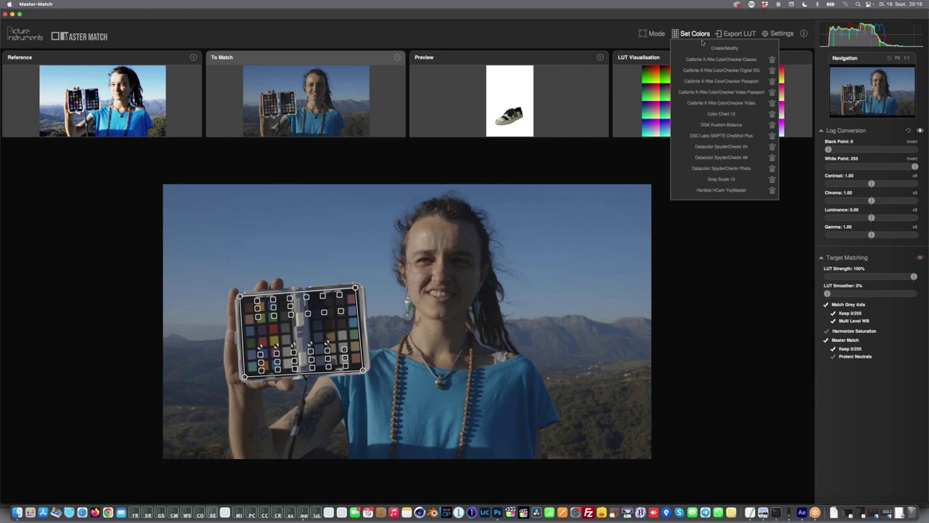
pyautogui.click(714, 48)
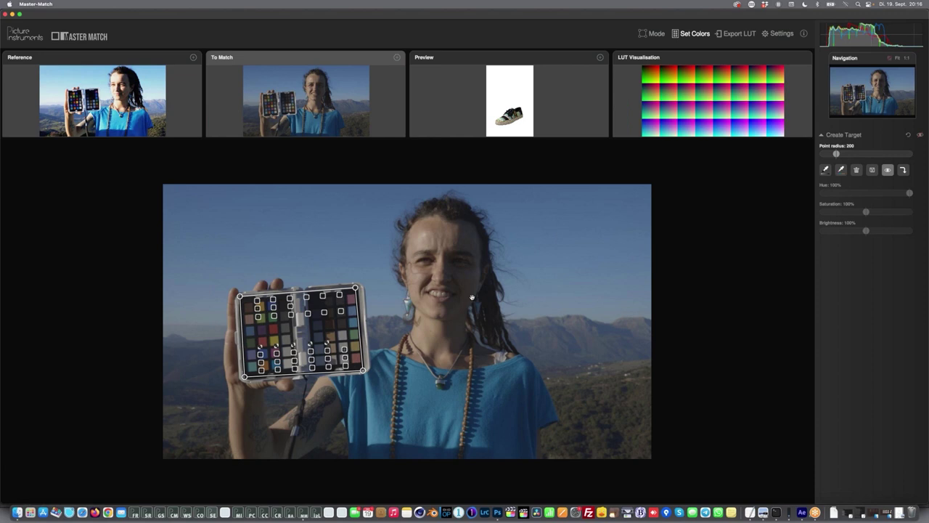
pyautogui.click(903, 170)
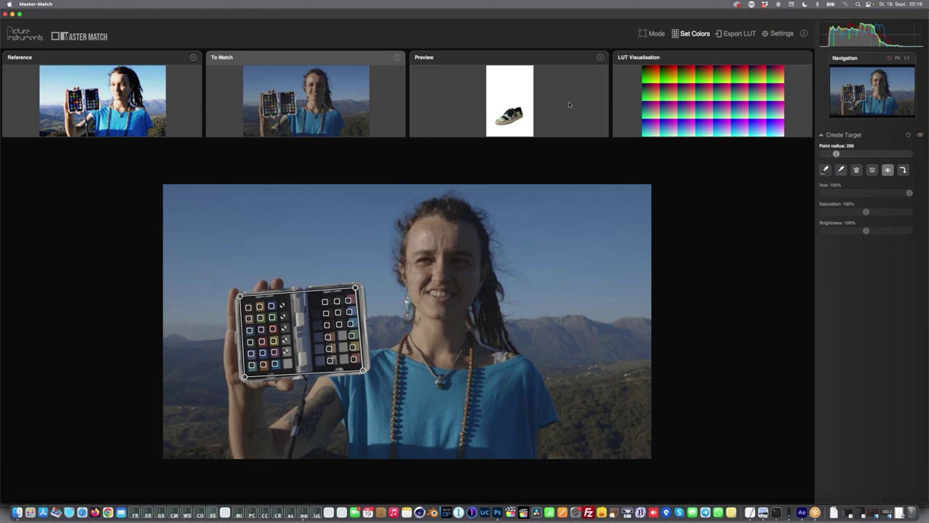
pyautogui.click(689, 35)
pyautogui.click(694, 34)
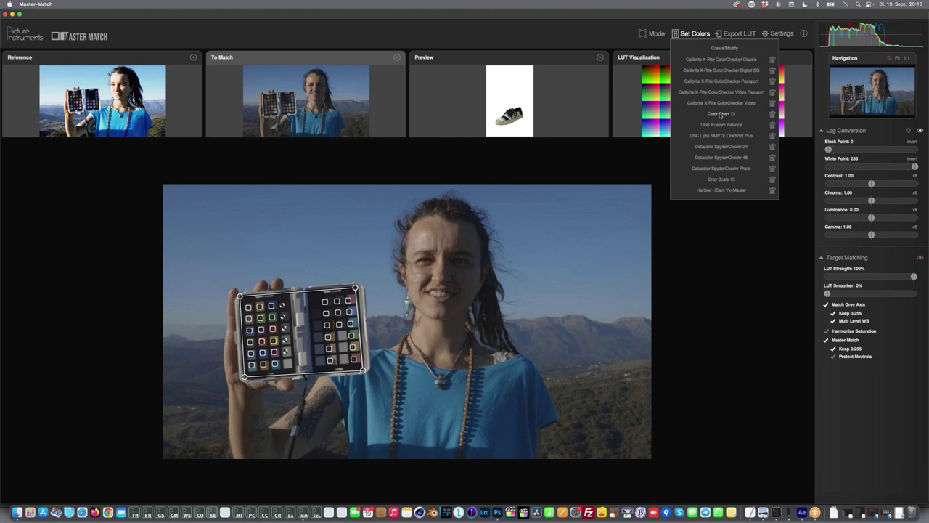
pyautogui.click(735, 168)
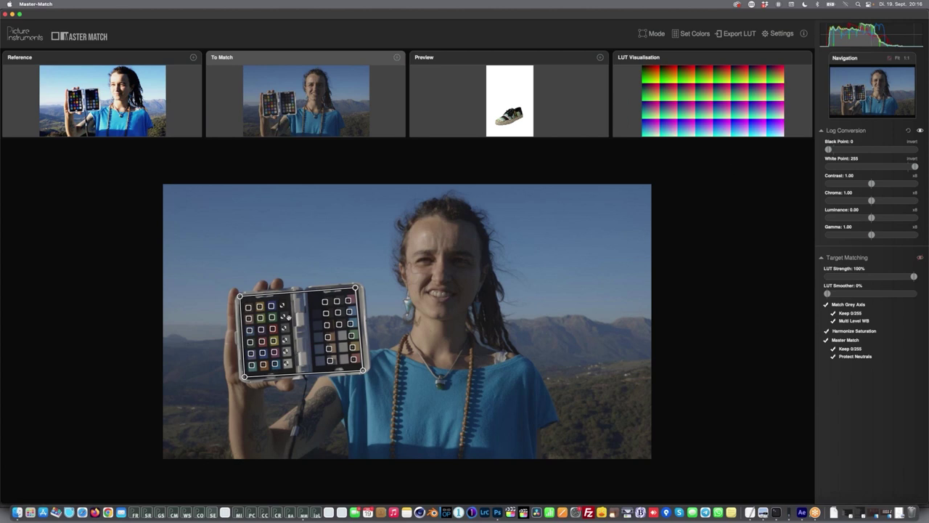
# Delete the Calibrite X-Rite ColorChecker Classic colour set and reopen Master Match.
pyautogui.click(686, 35)
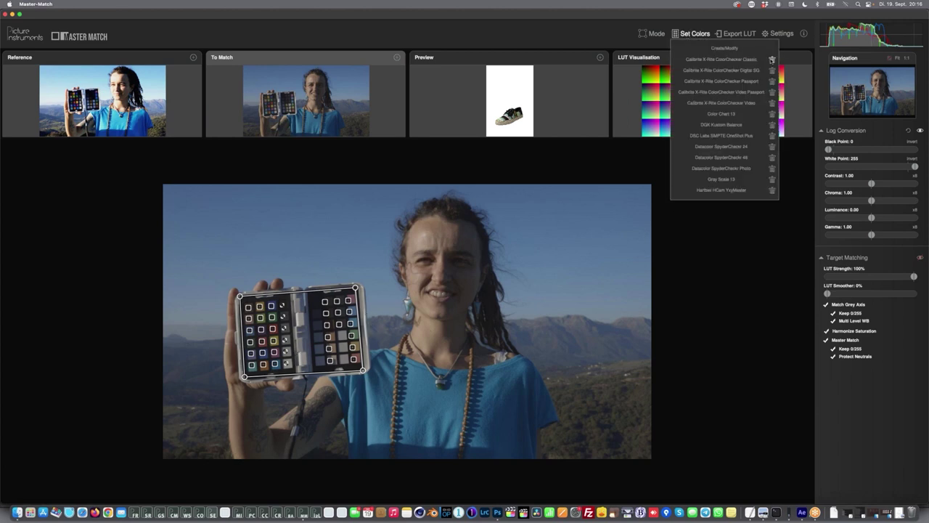
pyautogui.click(771, 58)
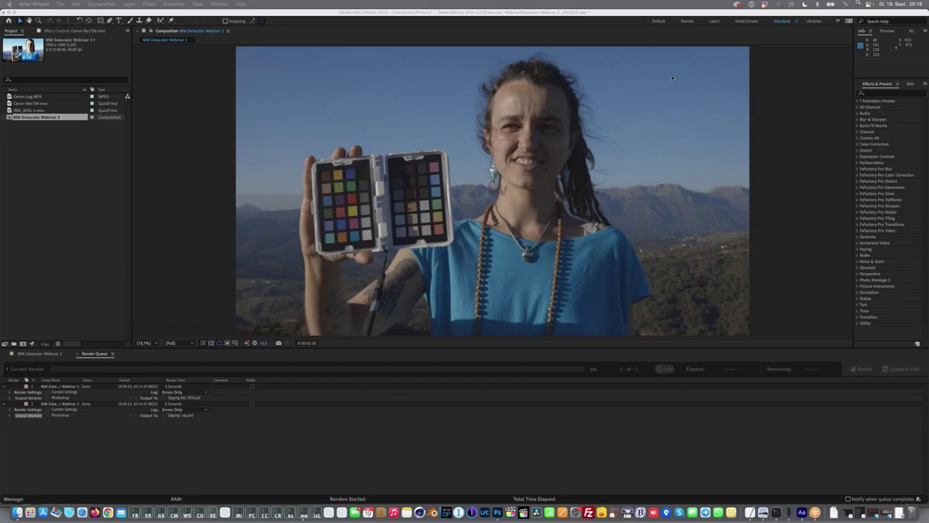
pyautogui.click(299, 499)
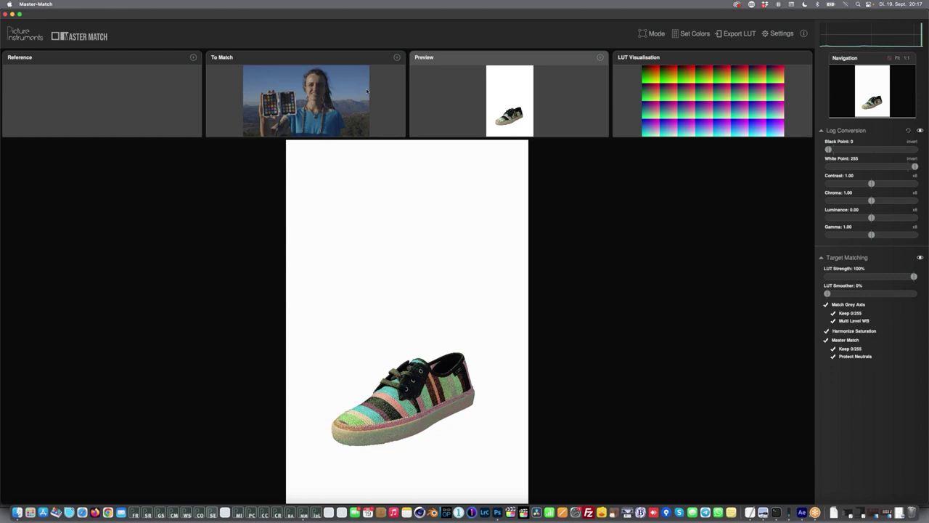
# Load "Qigong Rec 709.psd" as the Reference image and "Qigong Log.psd" as the To Match image from Footage Webinar 2.
pyautogui.click(193, 58)
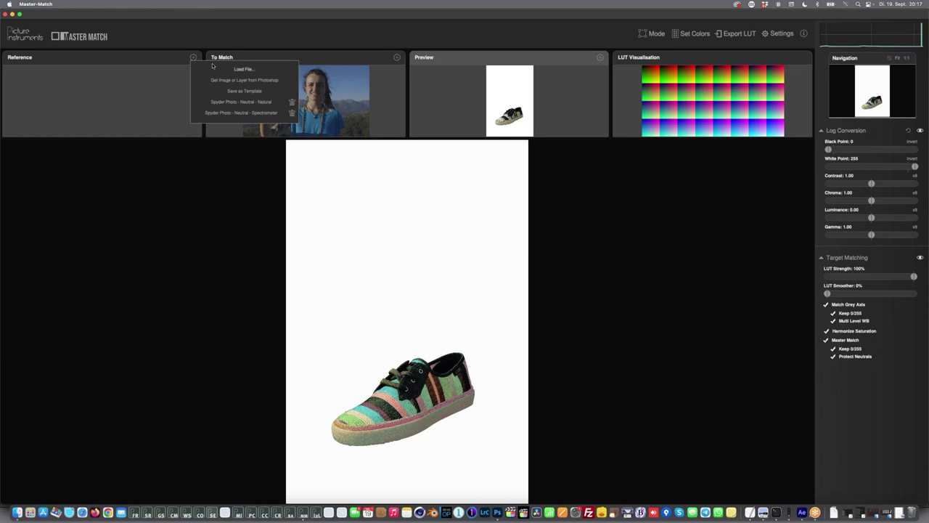
pyautogui.click(212, 68)
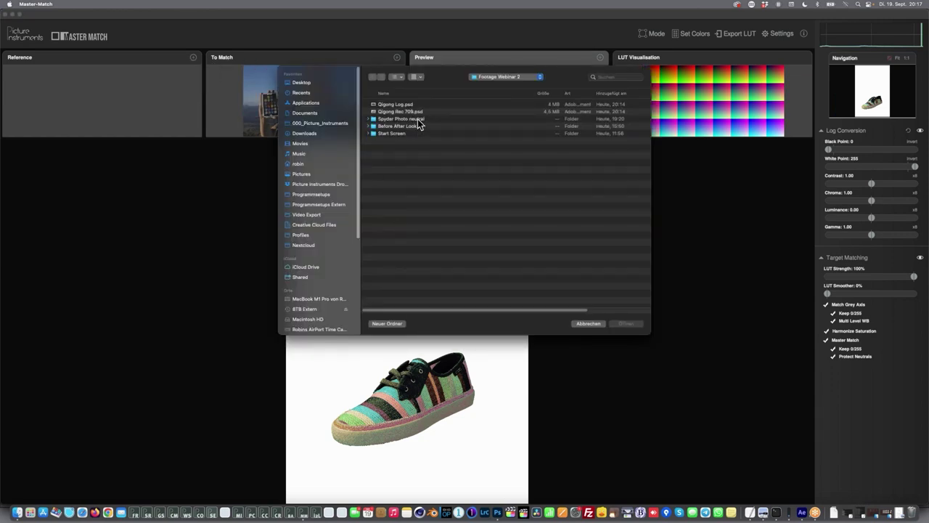
pyautogui.doubleClick(415, 112)
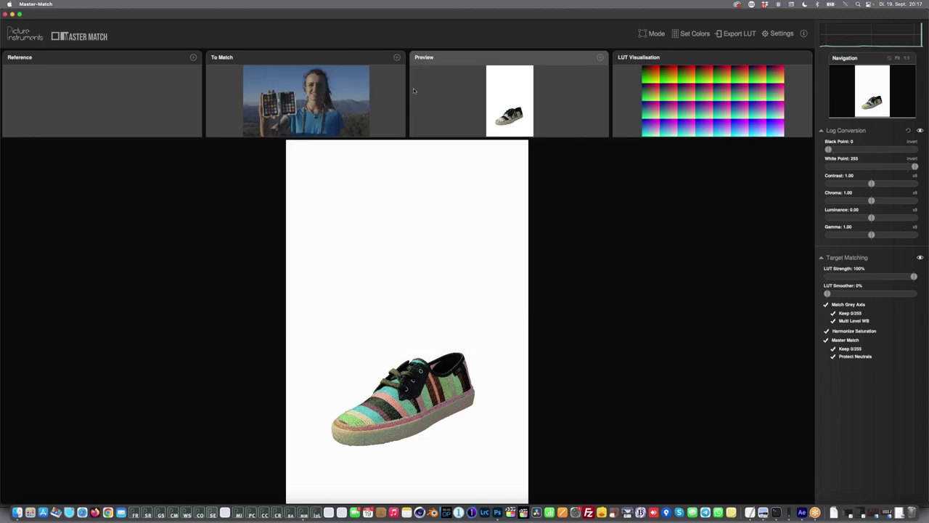
pyautogui.click(396, 58)
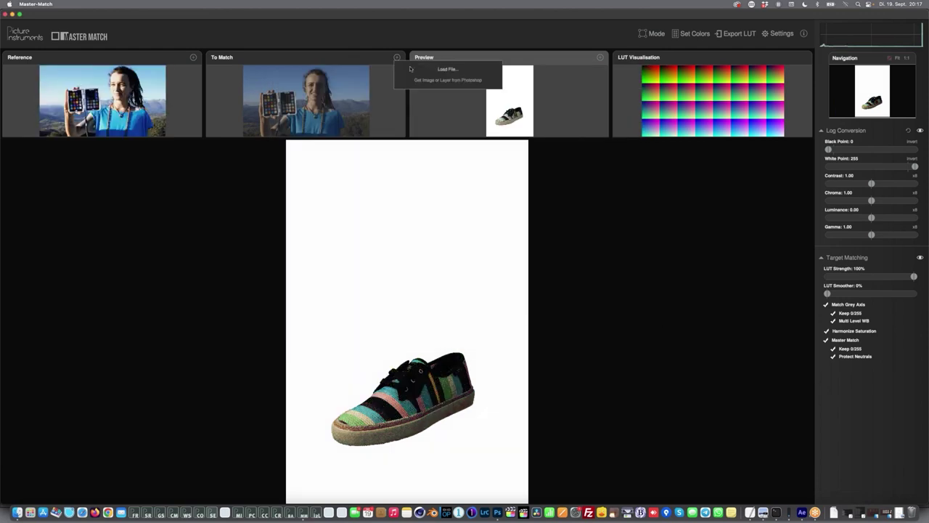
pyautogui.click(439, 69)
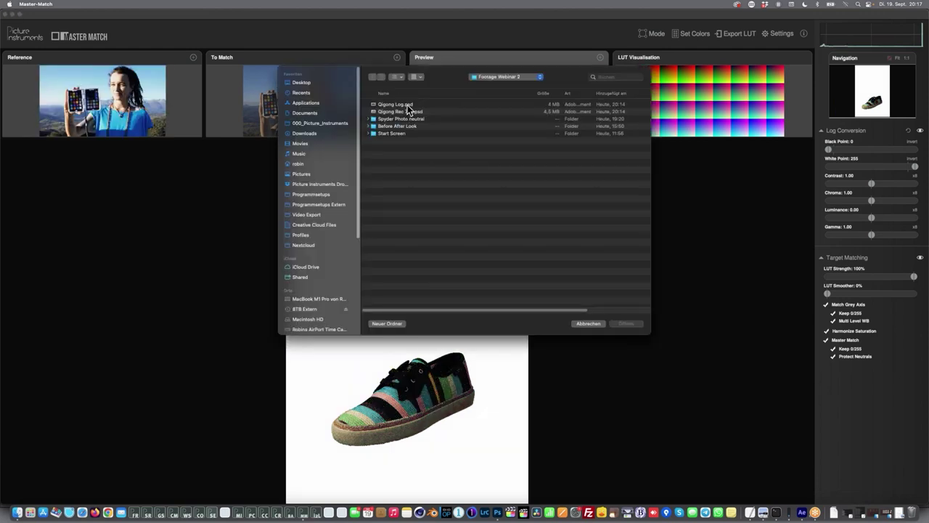
pyautogui.doubleClick(405, 111)
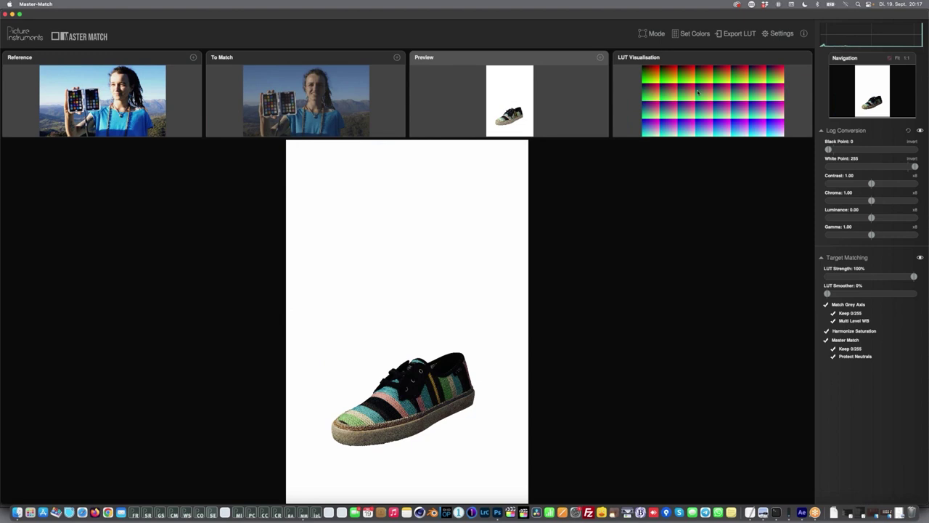
# Apply the Datacolor SpyderCheckr Photo colour set and align the To Match grid's four corners with the colour chart.
pyautogui.click(289, 108)
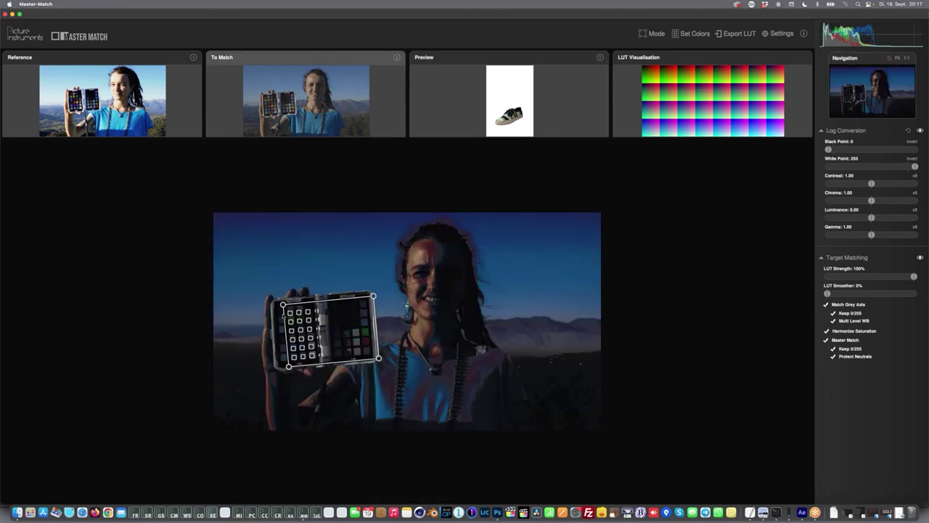
pyautogui.moveTo(284, 304); pyautogui.dragTo(276, 302)
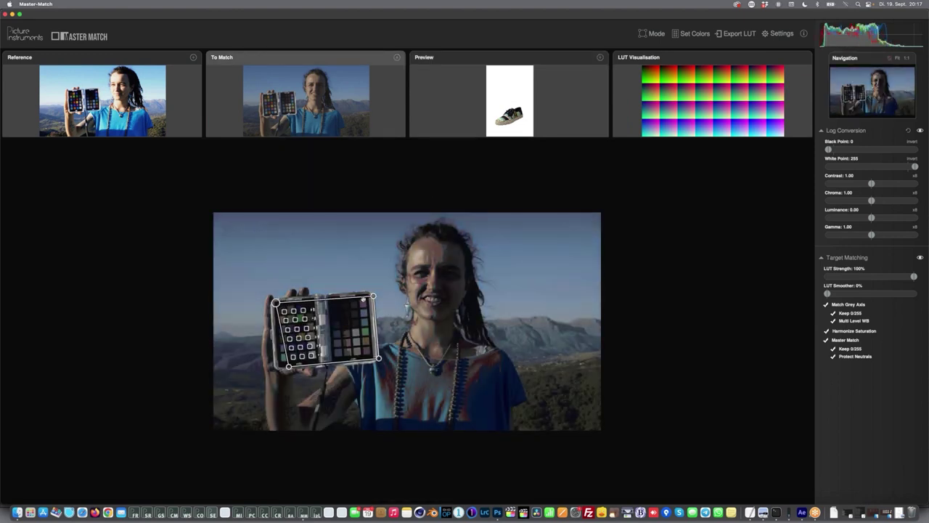
pyautogui.click(690, 33)
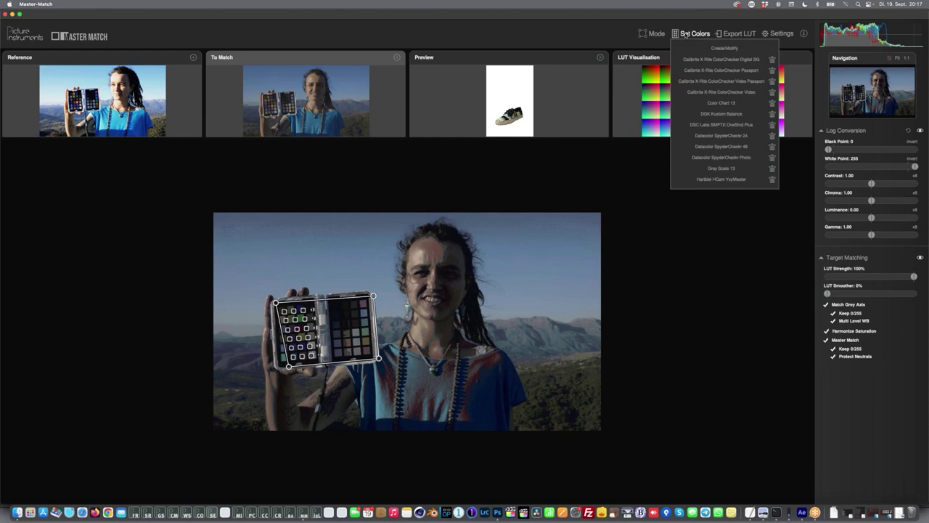
pyautogui.click(726, 157)
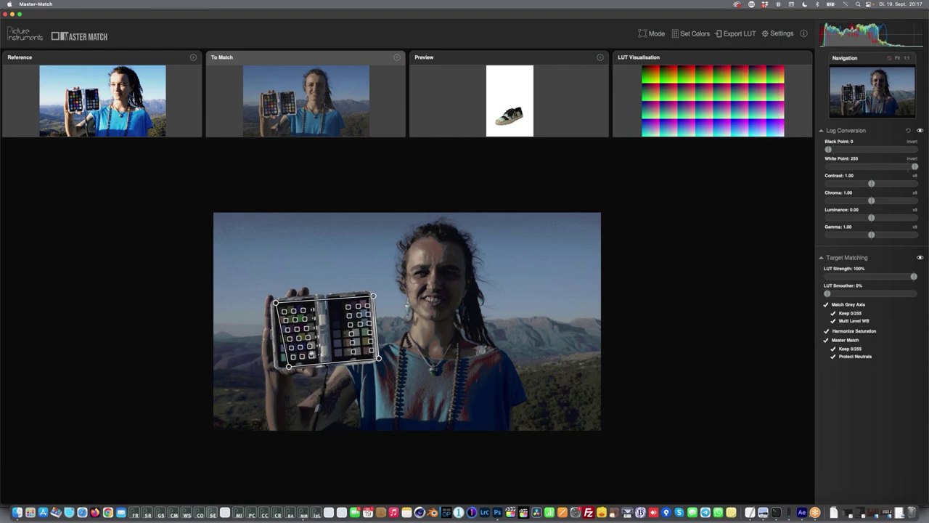
pyautogui.moveTo(289, 365); pyautogui.dragTo(279, 366)
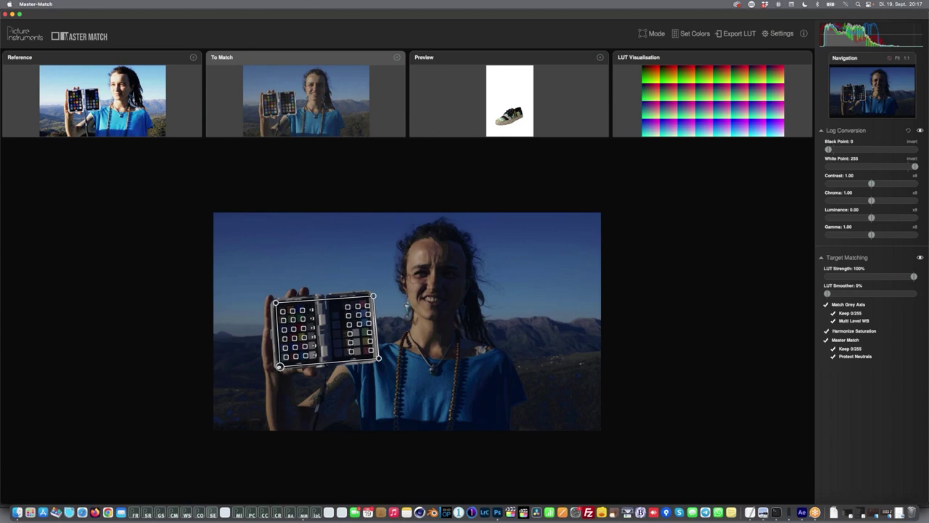
pyautogui.moveTo(378, 358); pyautogui.dragTo(373, 357)
pyautogui.moveTo(373, 296); pyautogui.dragTo(370, 293)
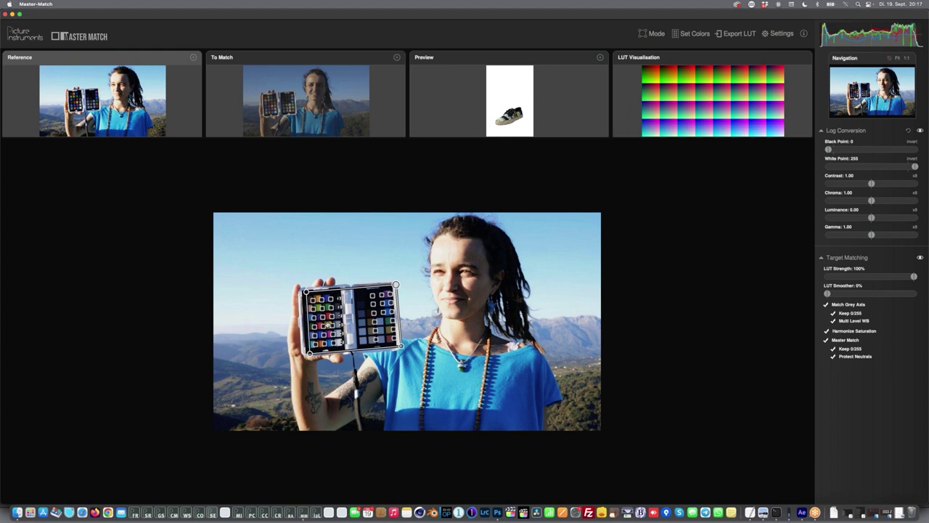
# Align the Reference image's grid corners with the colour chart so each sample square sits inside its patch.
pyautogui.scroll(3, 327, 326)
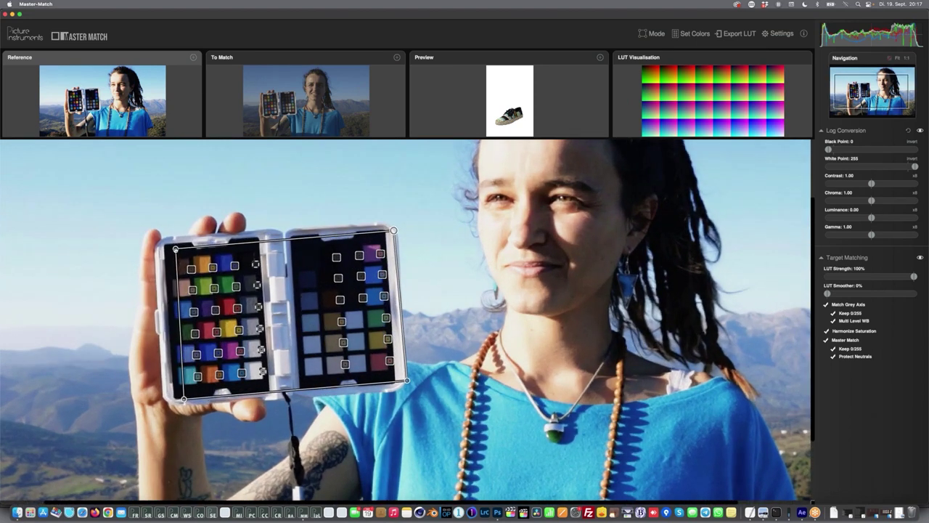
pyautogui.moveTo(174, 248); pyautogui.dragTo(163, 245)
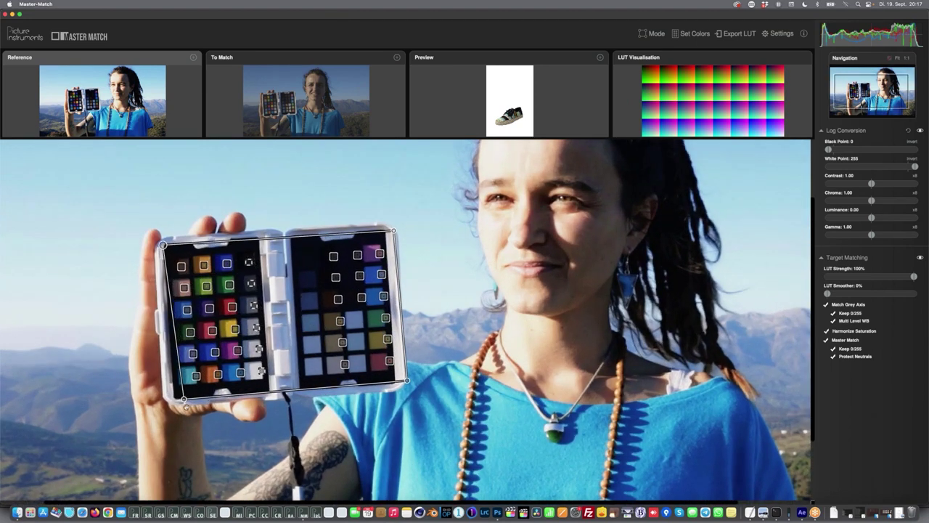
pyautogui.moveTo(182, 398); pyautogui.dragTo(171, 397)
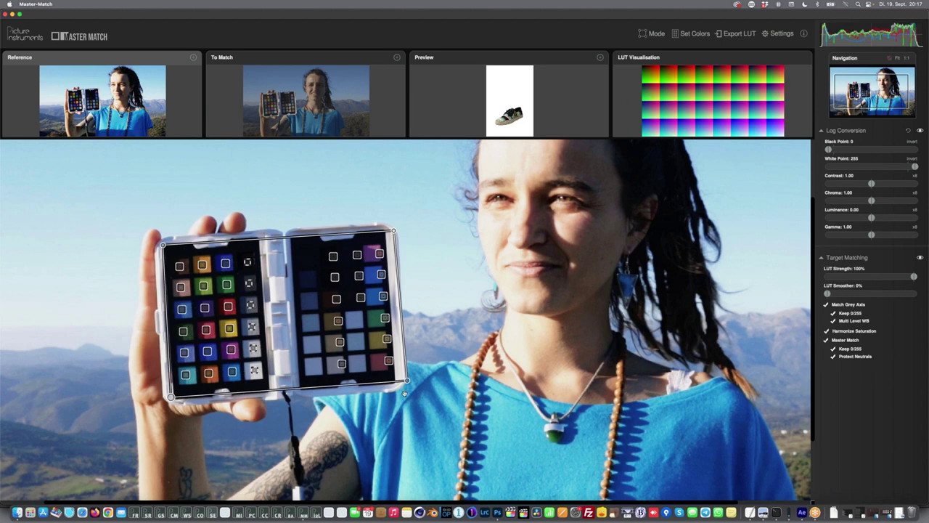
pyautogui.moveTo(406, 379); pyautogui.dragTo(395, 383)
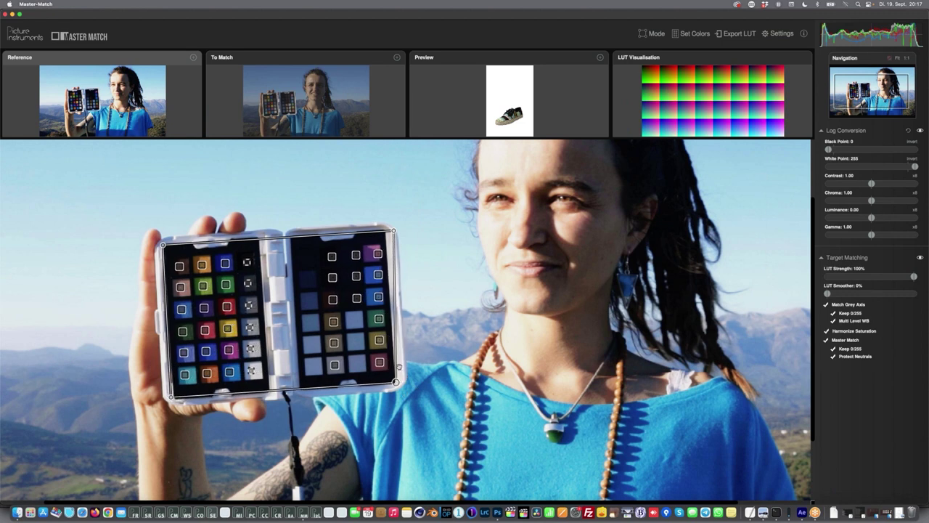
pyautogui.moveTo(392, 231); pyautogui.dragTo(388, 230)
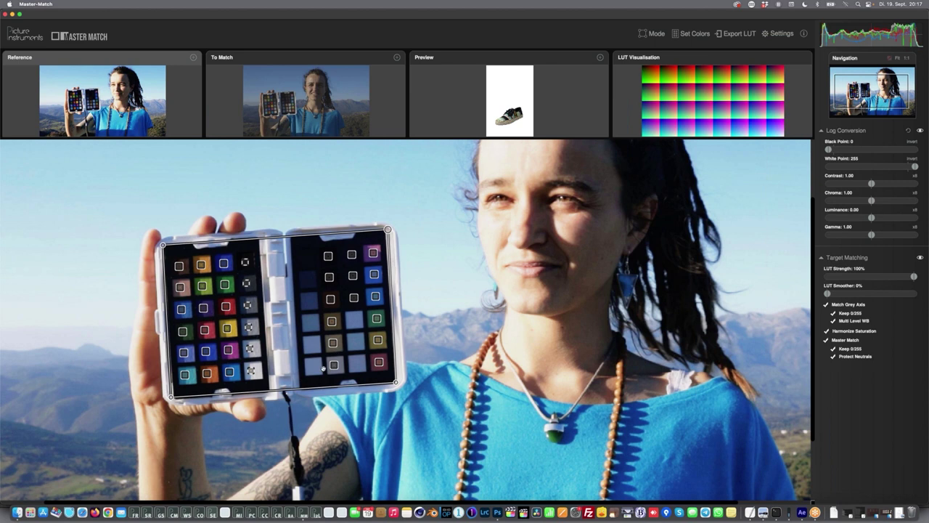
pyautogui.scroll(2, 336, 352)
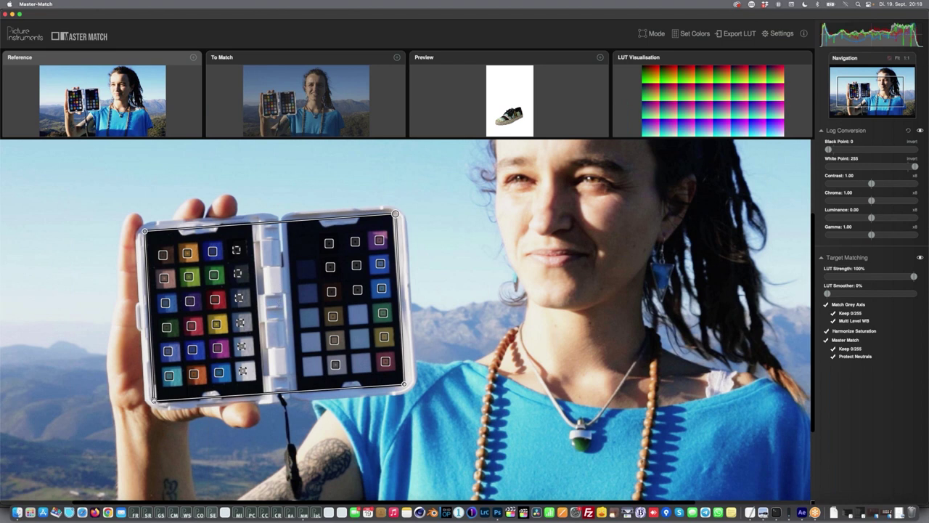
pyautogui.moveTo(154, 400); pyautogui.dragTo(159, 401)
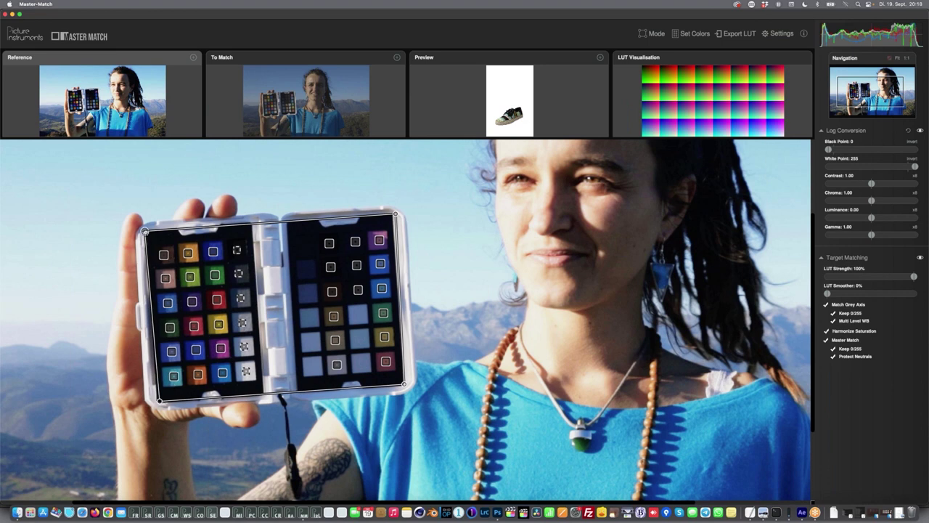
# Fine-tune the upper-left grid corner on the Reference image and both left grid corners on the To Match image to centre the samples.
pyautogui.moveTo(145, 231); pyautogui.dragTo(149, 232)
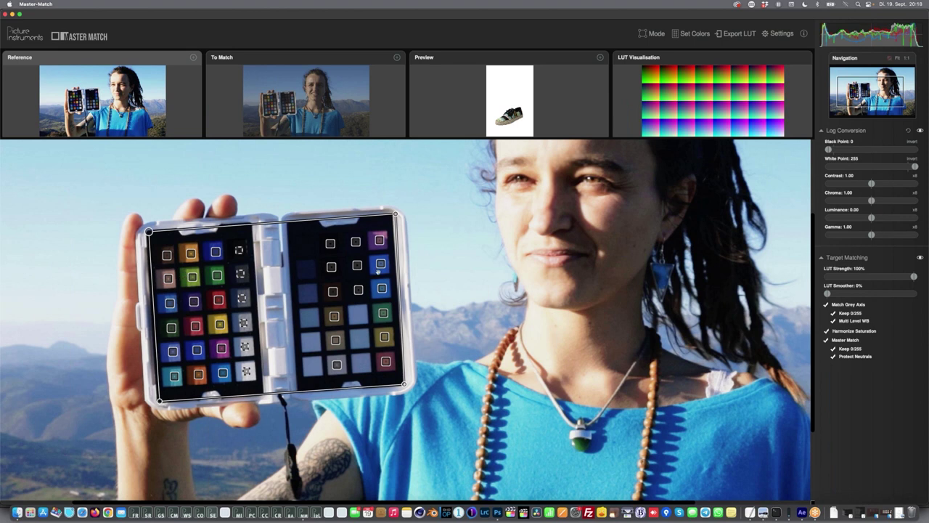
pyautogui.click(336, 116)
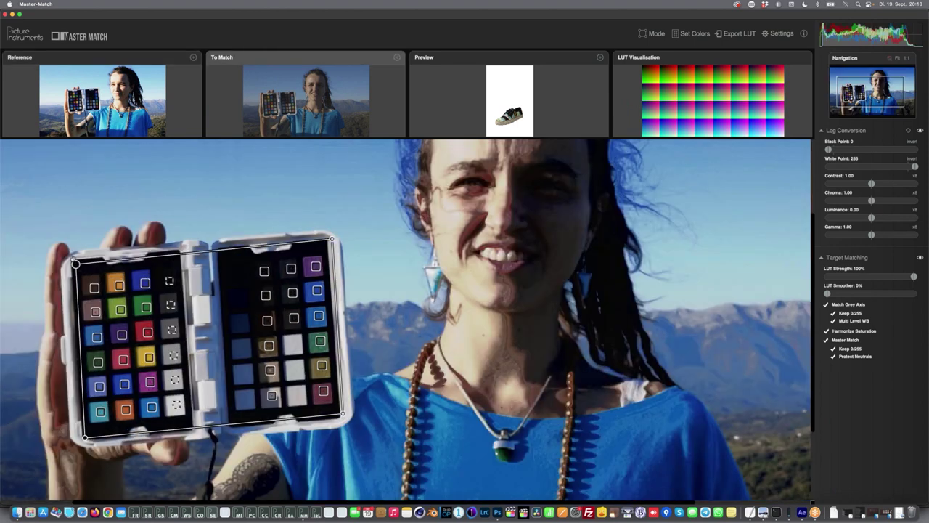
pyautogui.moveTo(75, 263); pyautogui.dragTo(71, 260)
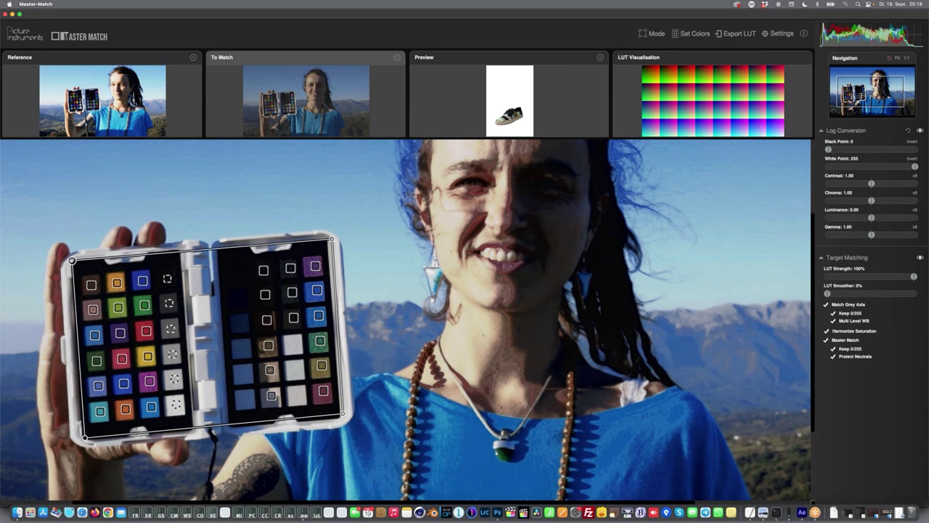
pyautogui.moveTo(86, 439); pyautogui.dragTo(84, 437)
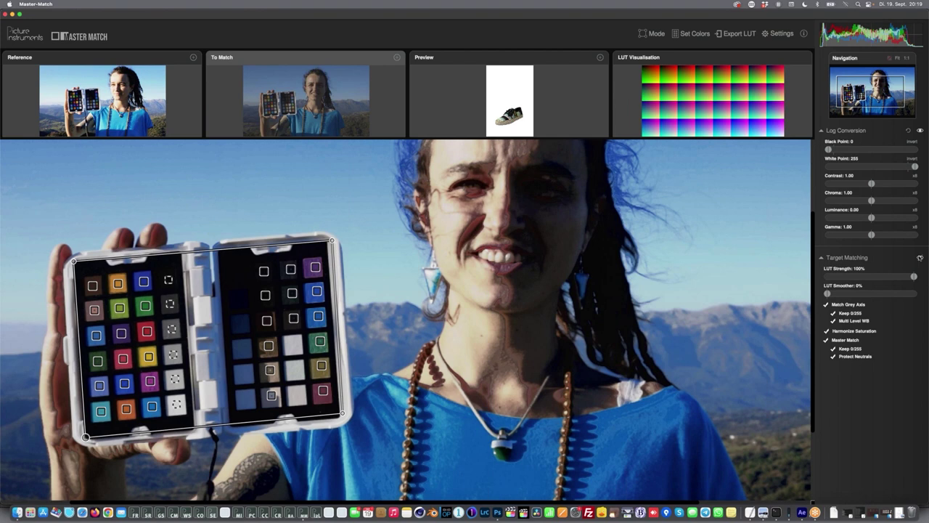
# Compare the Reference and To Match images with Target Matching disabled, and re-enable it to inspect the matched face up close.
pyautogui.click(920, 257)
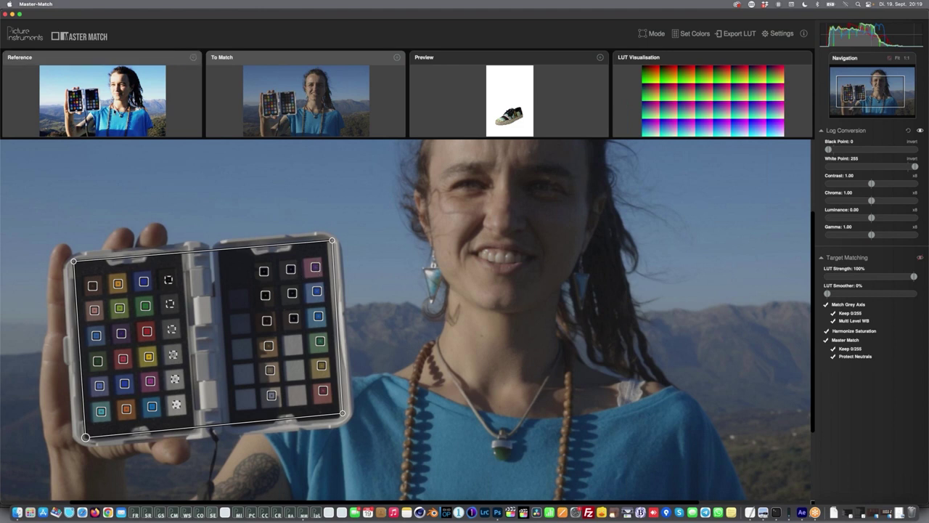
pyautogui.click(101, 94)
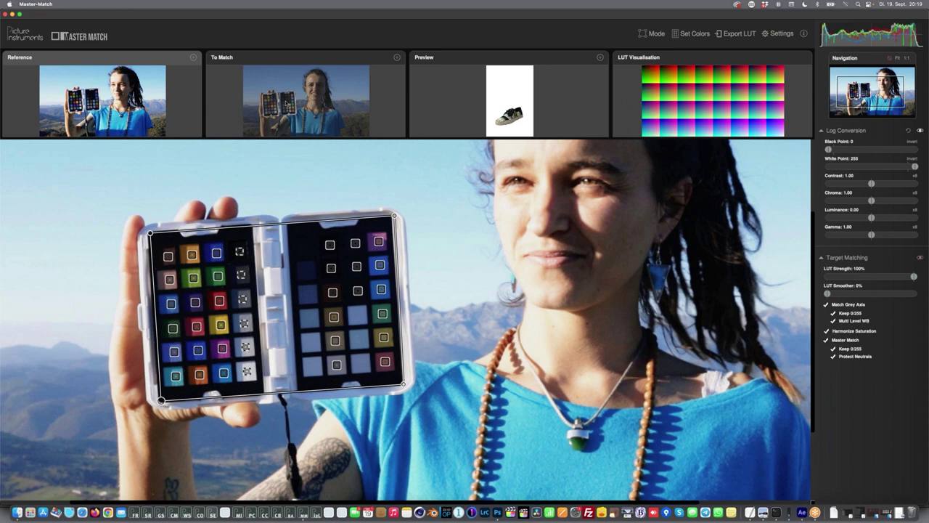
pyautogui.click(305, 101)
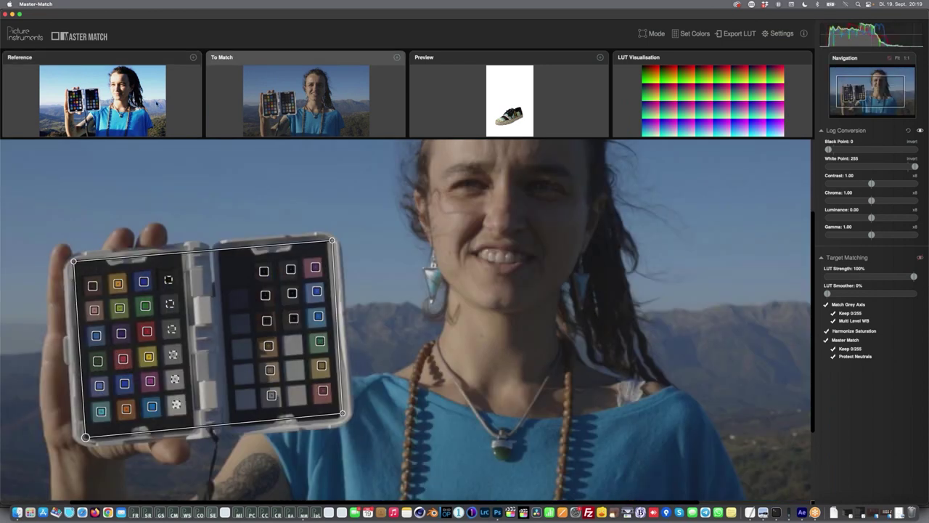
pyautogui.click(157, 104)
pyautogui.click(254, 104)
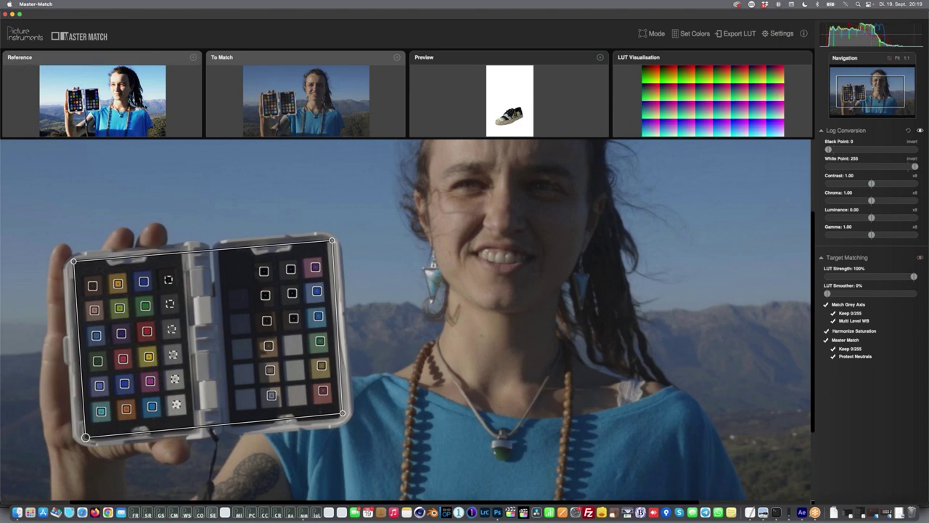
pyautogui.click(145, 106)
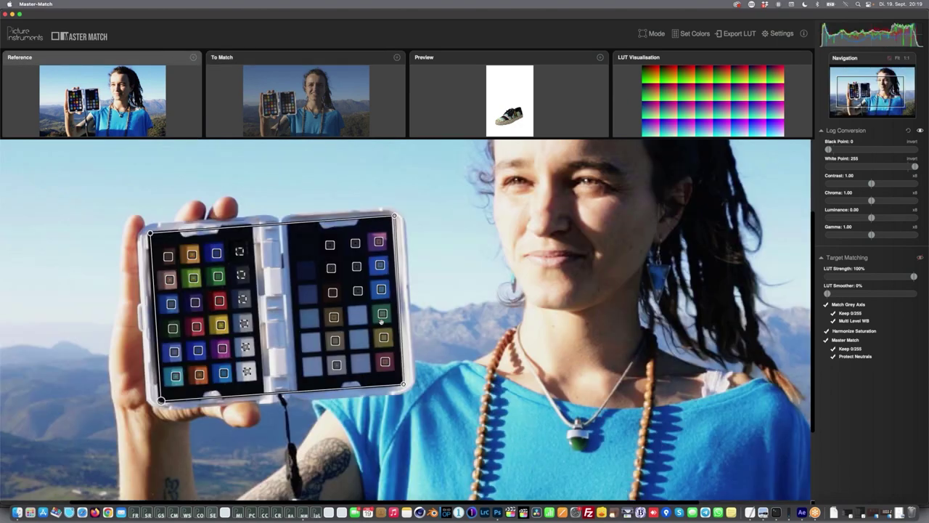
pyautogui.click(372, 133)
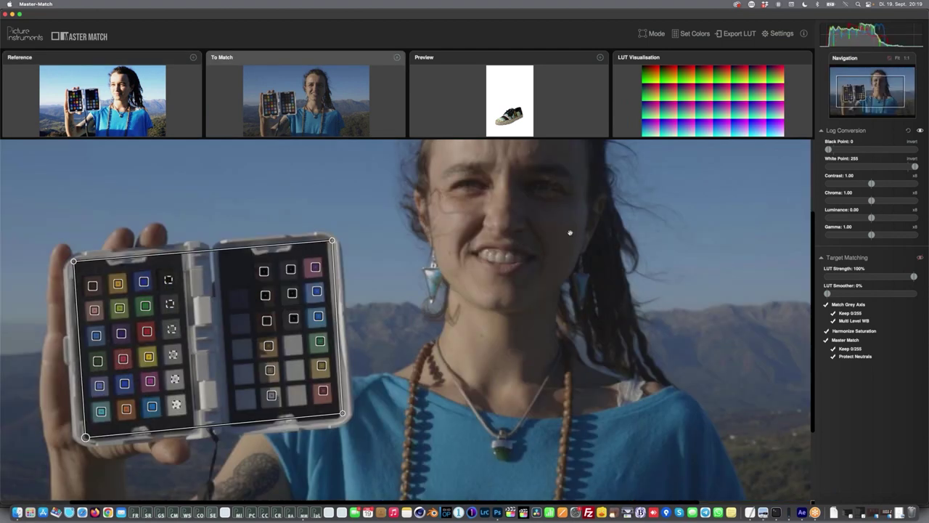
pyautogui.scroll(-3, 570, 233)
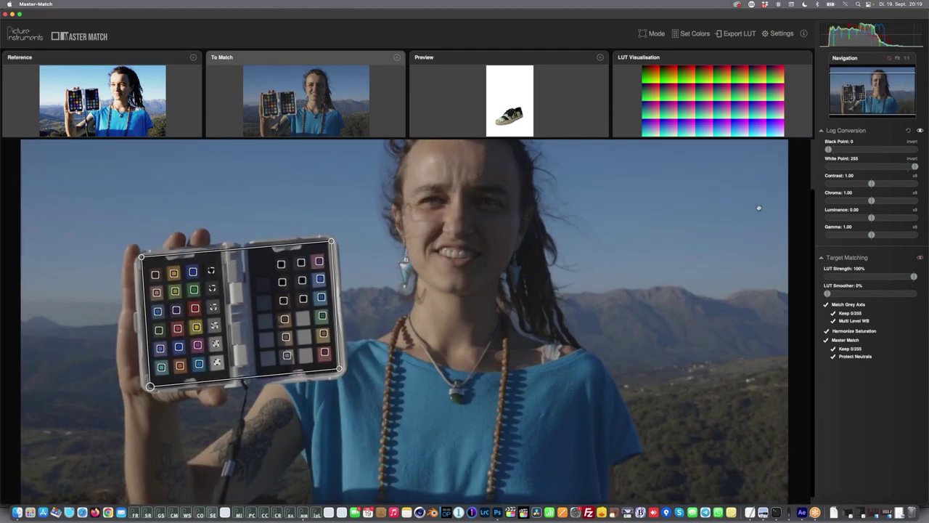
pyautogui.click(919, 255)
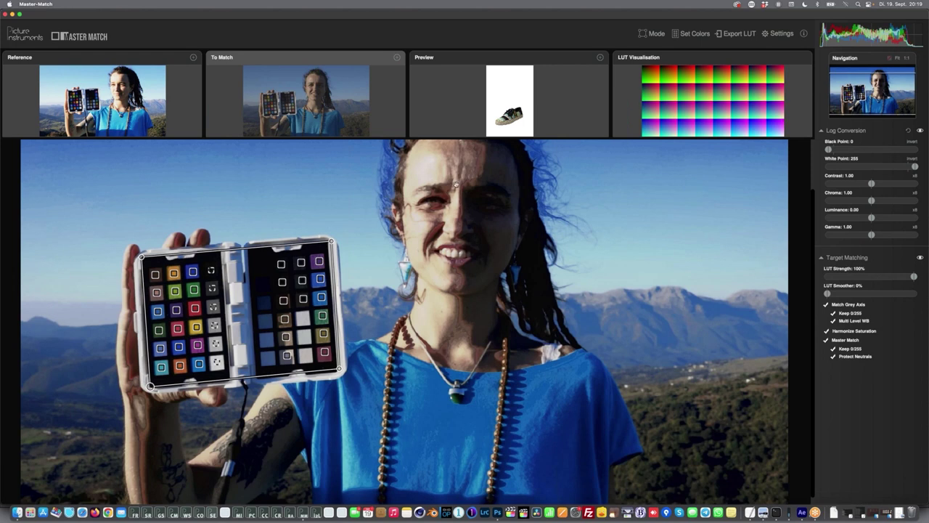
pyautogui.scroll(2, 457, 180)
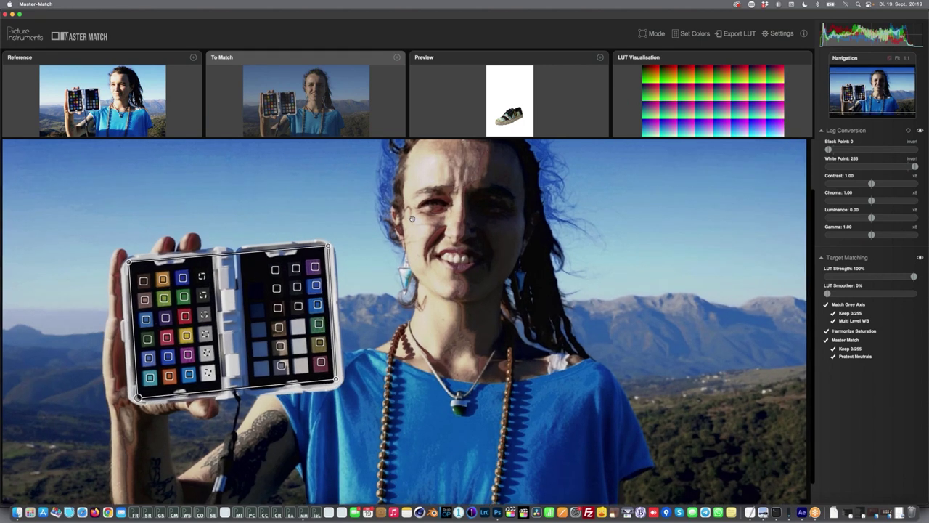
# Try an 82% LUT Smoother while viewing the LUT visualisation and the To Match image, and reset it to 0%.
pyautogui.click(706, 110)
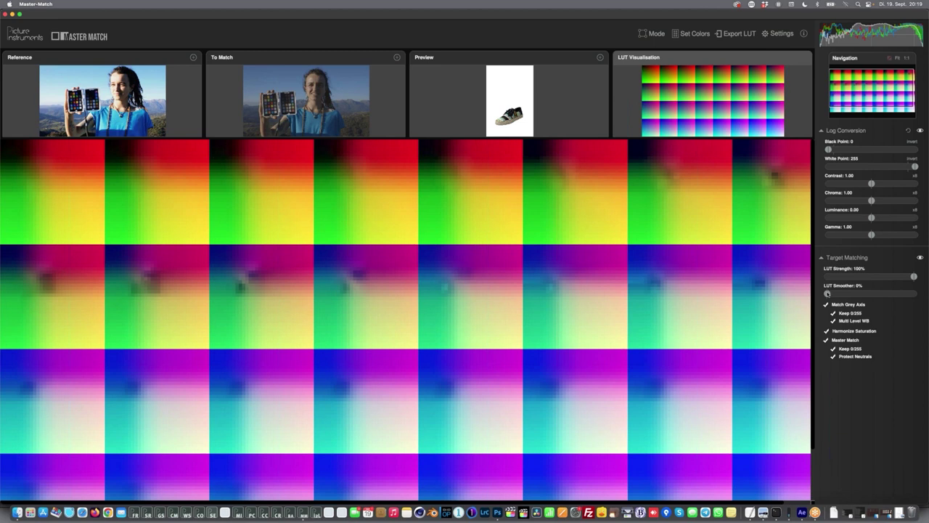
pyautogui.moveTo(828, 293); pyautogui.dragTo(898, 293)
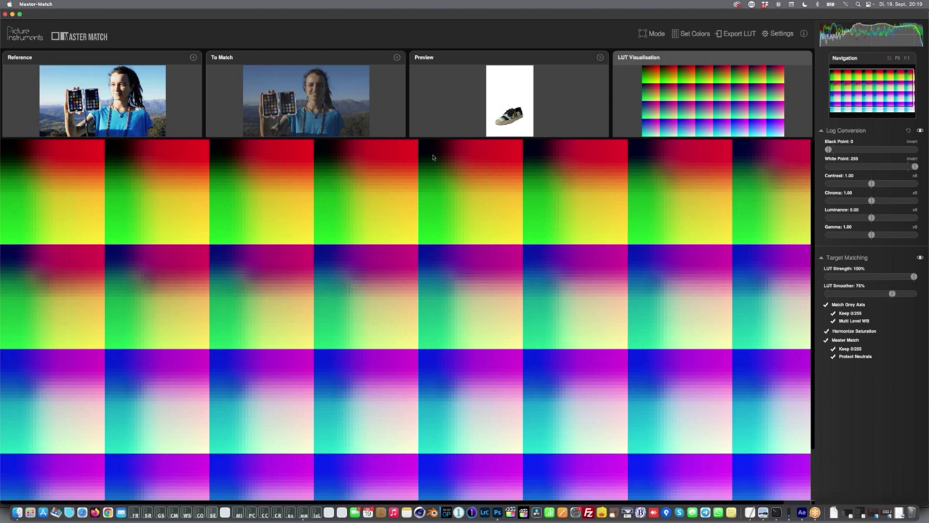
pyautogui.click(337, 107)
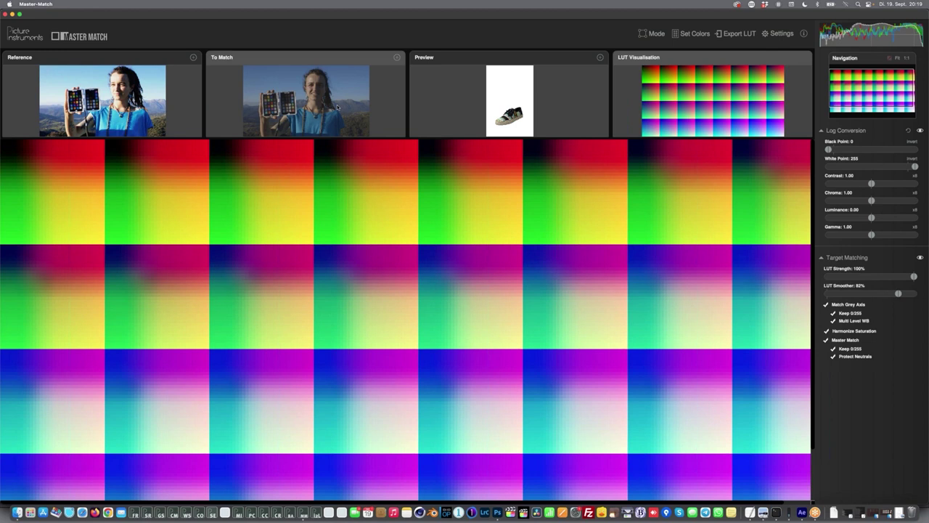
pyautogui.doubleClick(899, 293)
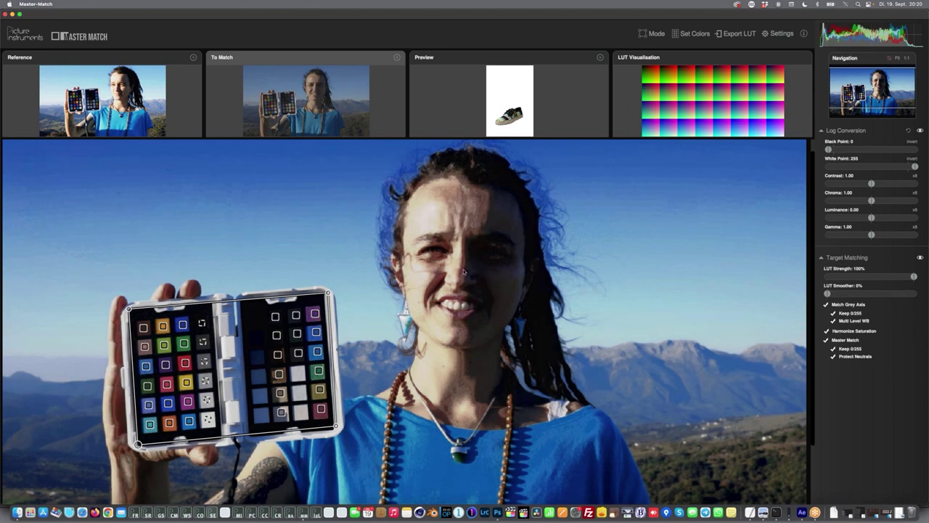
# Open the colour set for modification and delete the column of skin-tone sample points on the chart's right half.
pyautogui.click(695, 34)
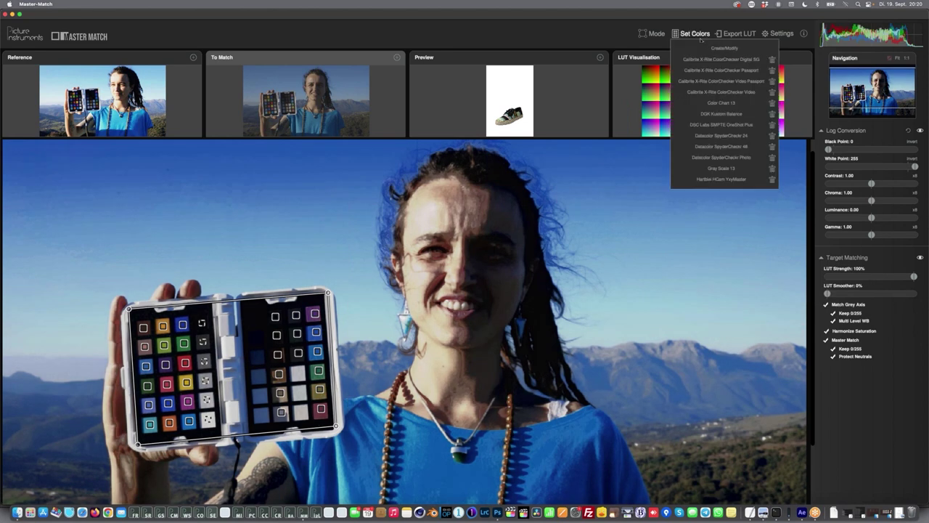
pyautogui.click(696, 49)
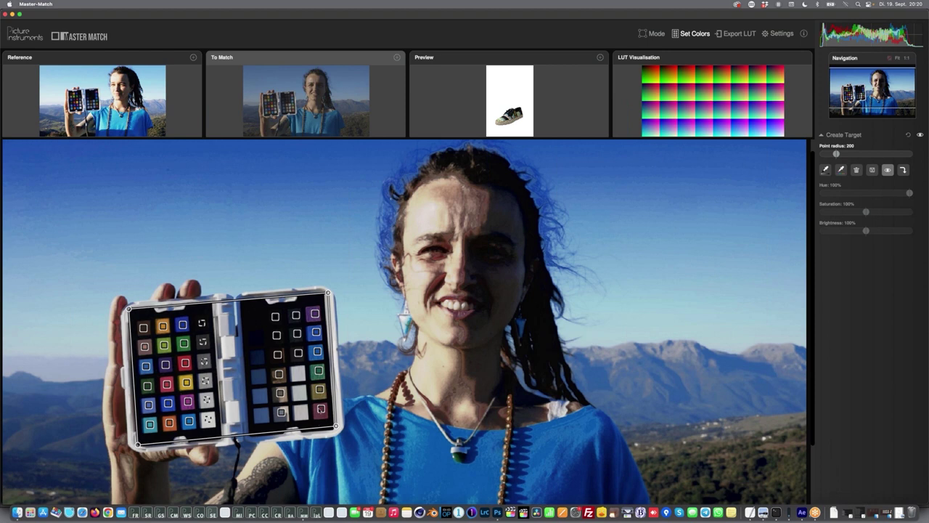
pyautogui.click(857, 171)
pyautogui.click(275, 315)
pyautogui.click(277, 354)
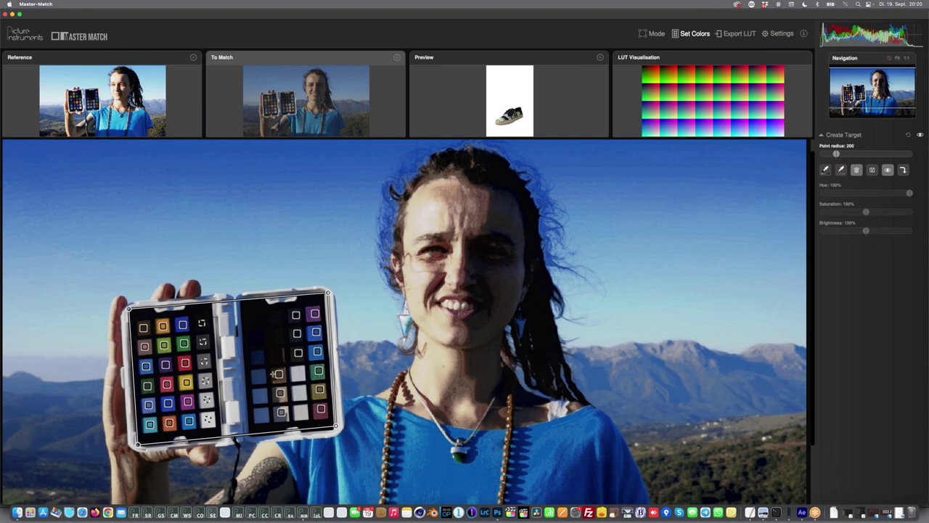
pyautogui.click(279, 374)
pyautogui.click(279, 392)
pyautogui.click(281, 412)
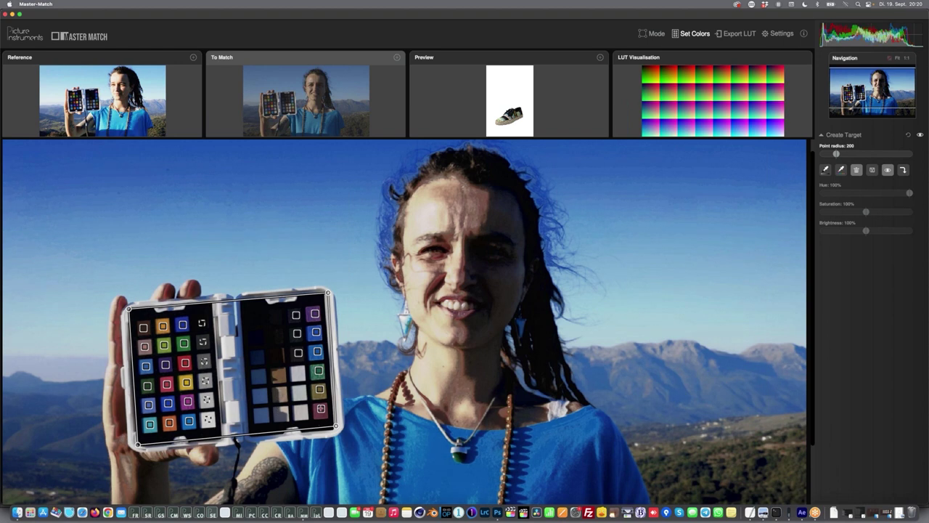
# Delete the six sample points in the outermost right column of the colour chart.
pyautogui.click(321, 410)
pyautogui.click(319, 390)
pyautogui.click(318, 371)
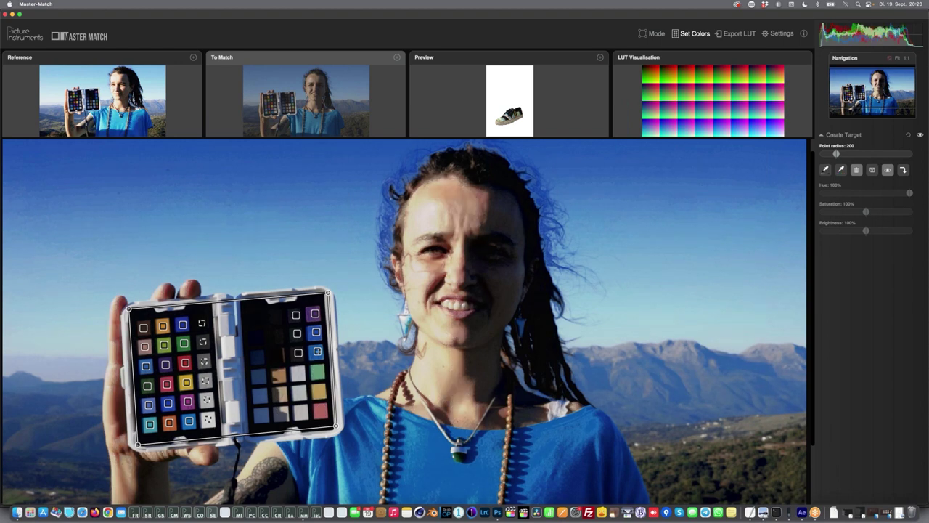
pyautogui.click(317, 351)
pyautogui.click(315, 334)
pyautogui.click(314, 313)
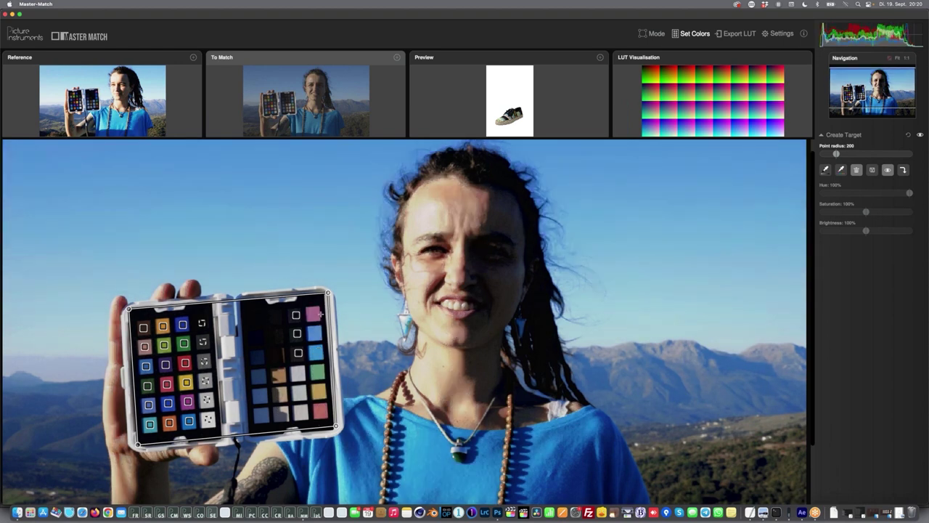
pyautogui.scroll(-3, 503, 284)
pyautogui.scroll(-1, 503, 285)
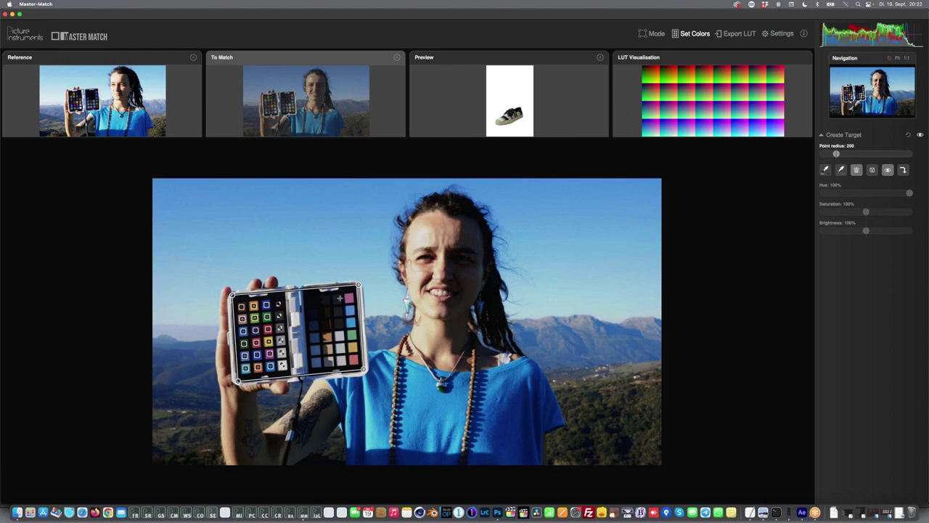
# View the Preview image, and switch to After Effects to show the timeline of the MM Datacolor Webinar 2 composition.
pyautogui.click(467, 63)
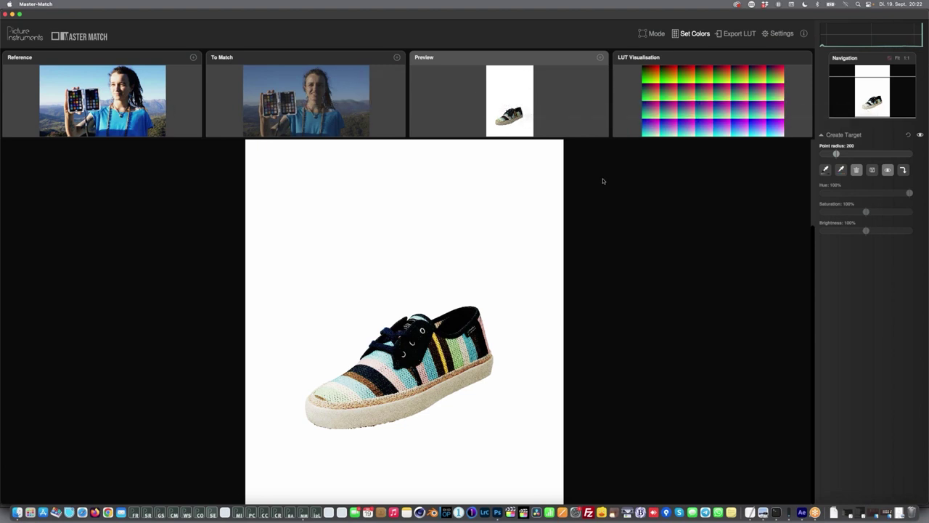
pyautogui.press('super+Tab')
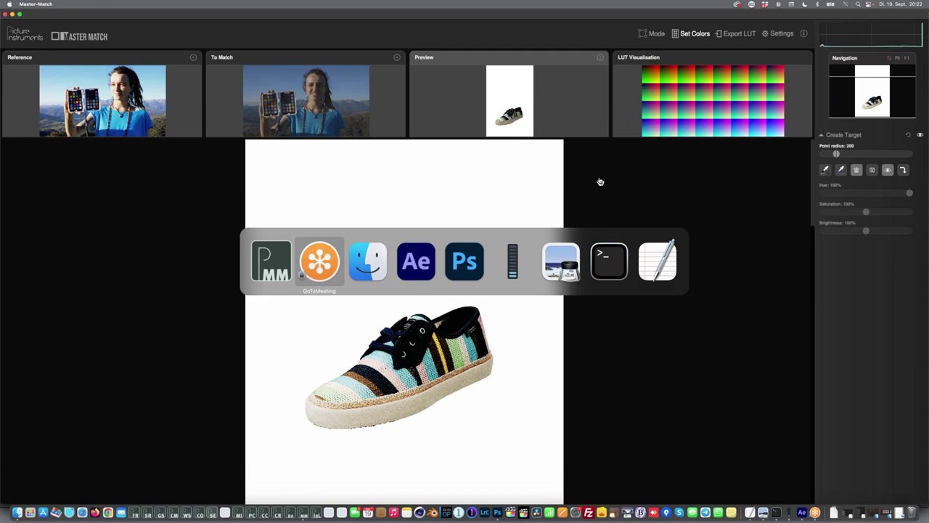
pyautogui.press('super+Tab')
pyautogui.press('super+Tab')
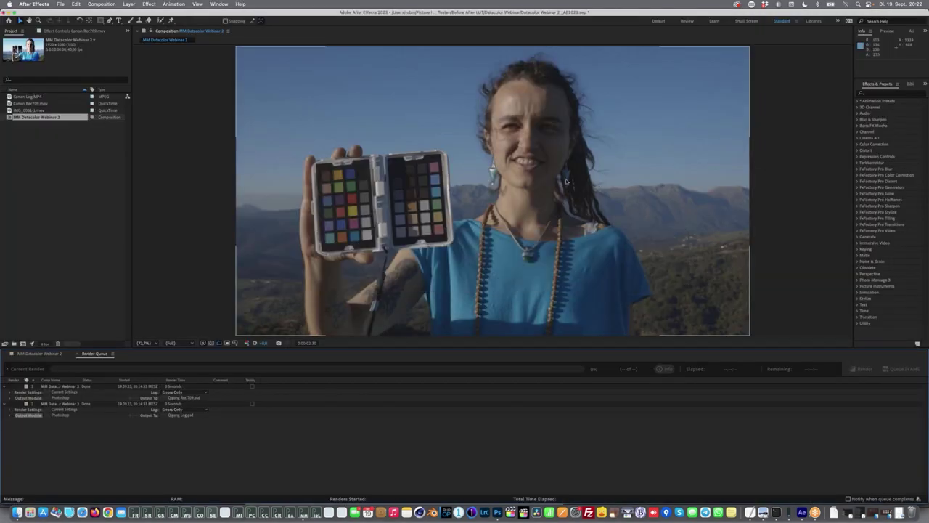
pyautogui.click(44, 354)
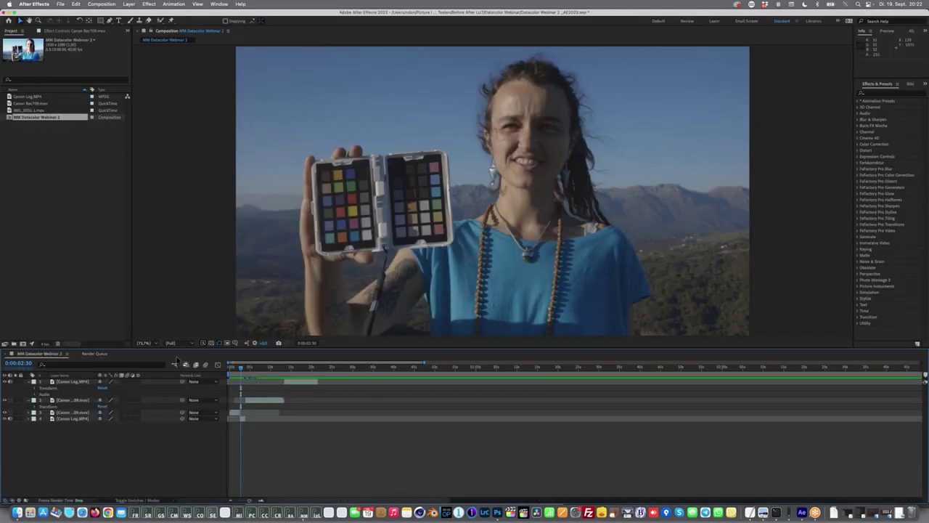
# Scrub through the composition to compare the Canon Log and Canon Rec709 footage in the colour-chart and wide shots.
pyautogui.moveTo(249, 367); pyautogui.dragTo(300, 369)
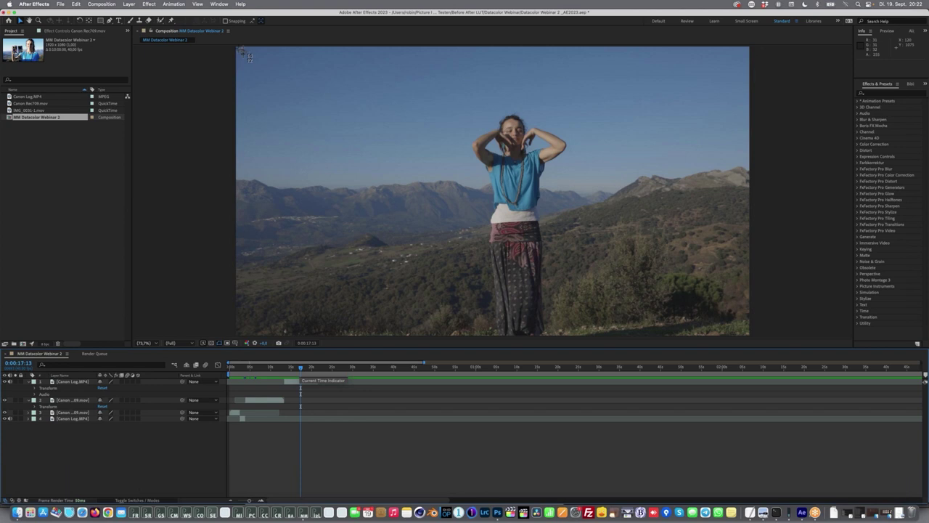
pyautogui.moveTo(239, 48); pyautogui.dragTo(741, 329)
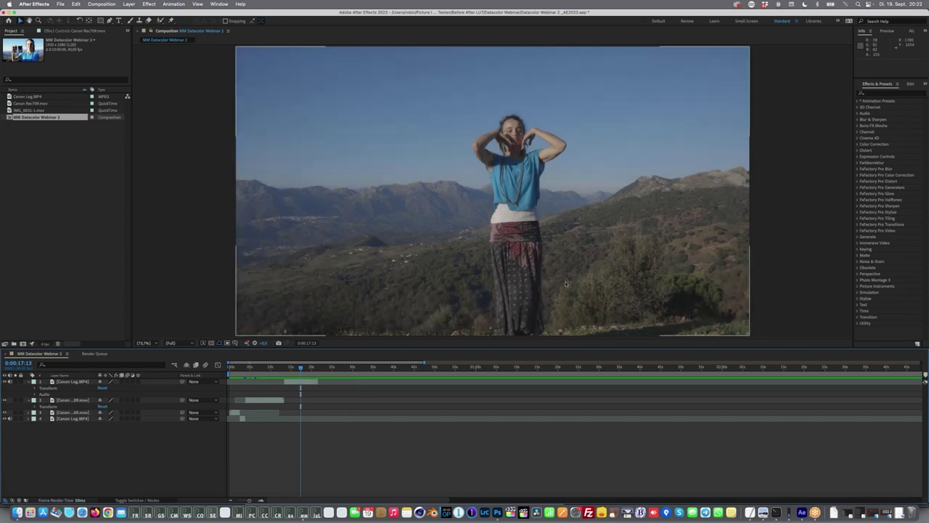
pyautogui.click(297, 368)
pyautogui.moveTo(292, 370)
pyautogui.mouseDown()
pyautogui.moveTo(313, 368)
pyautogui.moveTo(291, 368)
pyautogui.mouseUp()
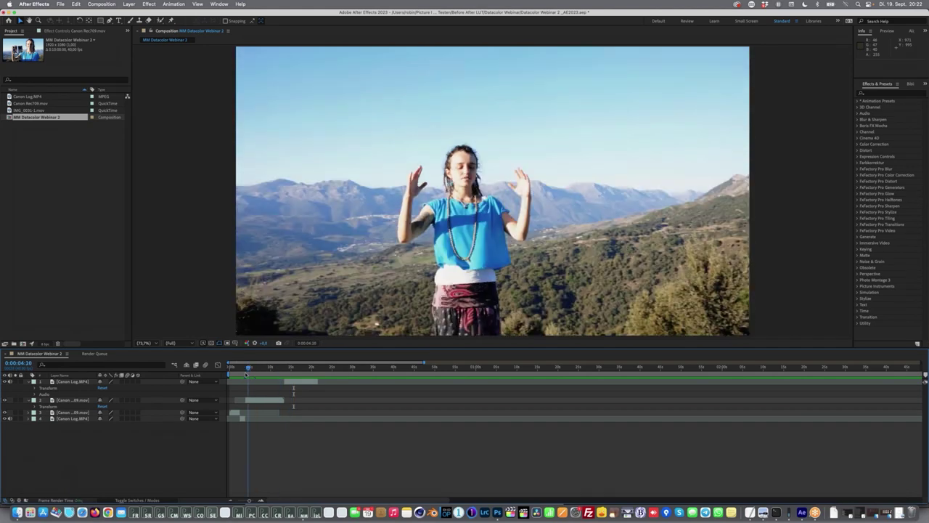
pyautogui.click(246, 368)
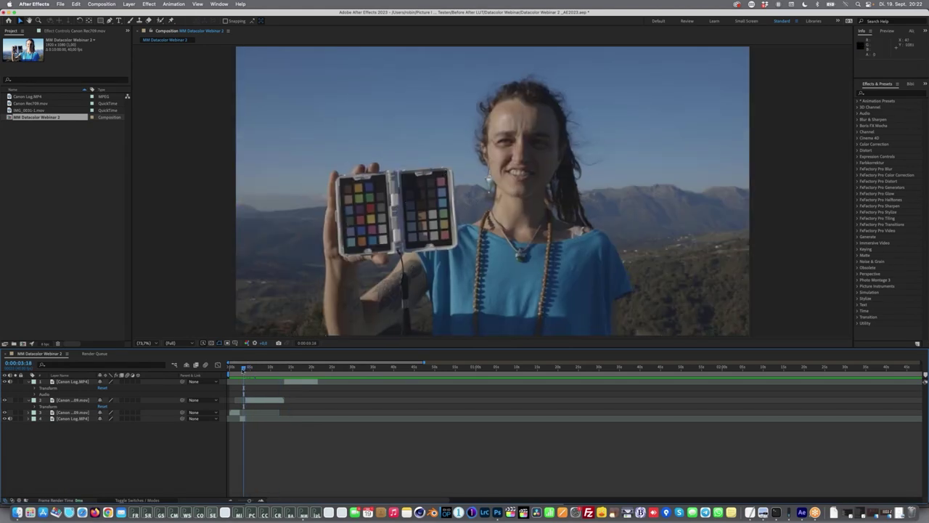
pyautogui.press('space')
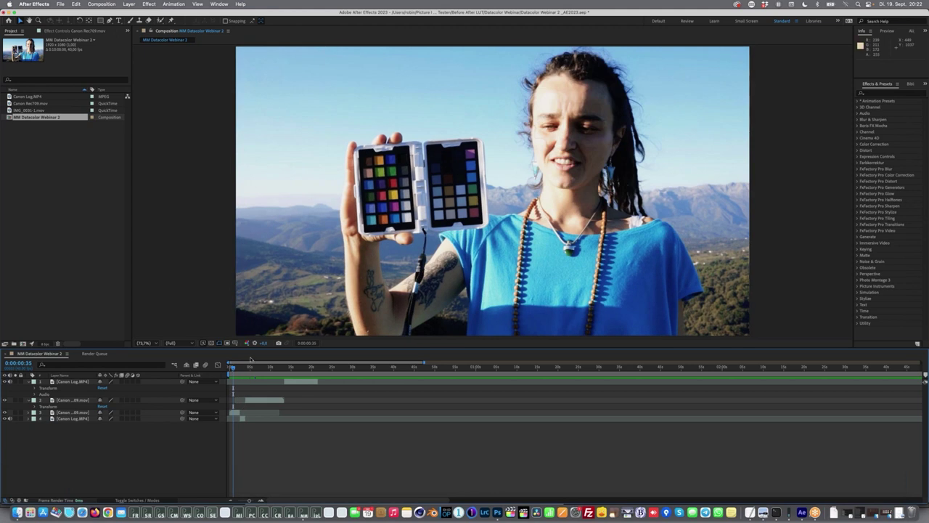
pyautogui.moveTo(232, 368); pyautogui.dragTo(250, 368)
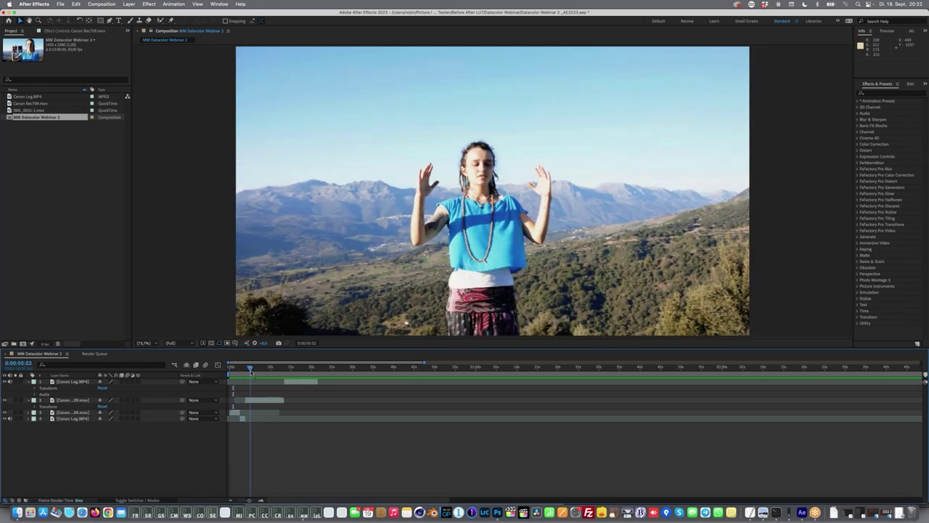
pyautogui.press('space')
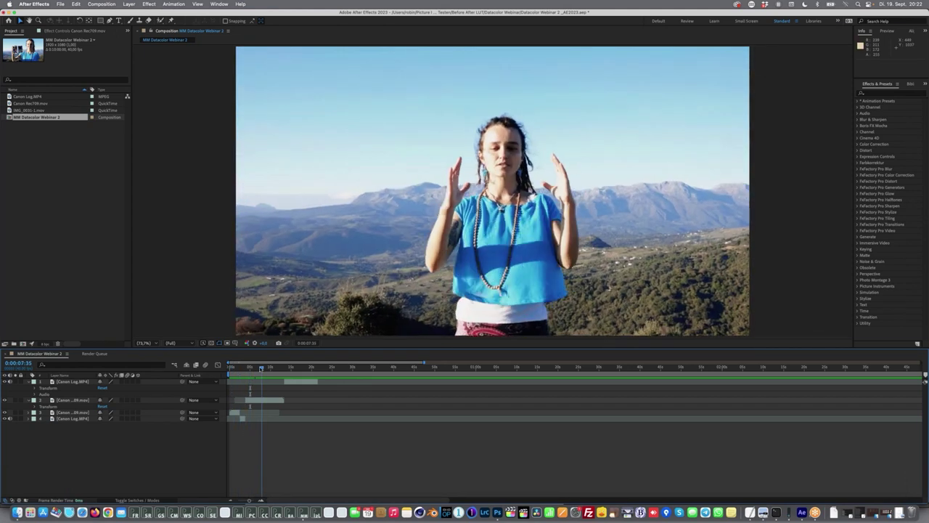
# Switch back to Master Match and compare the Reference, To Match and Preview images.
pyautogui.click(303, 512)
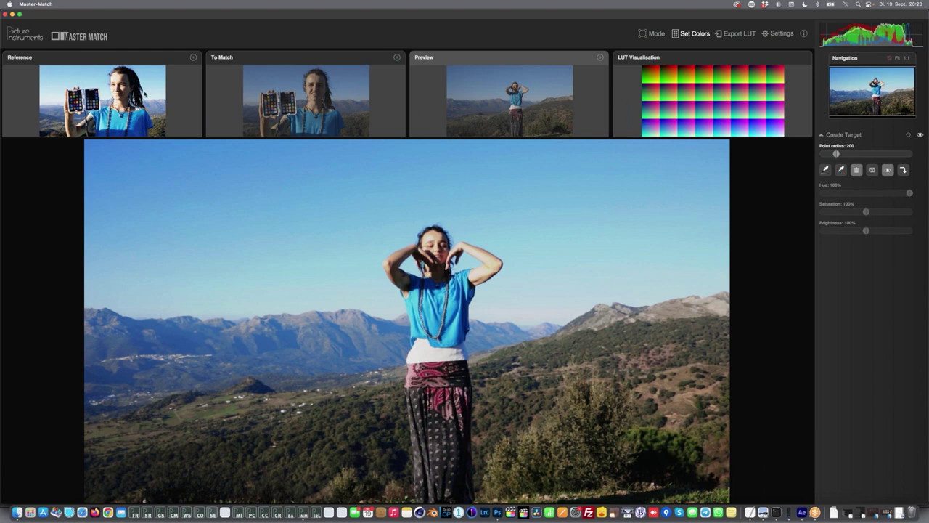
pyautogui.click(148, 94)
pyautogui.click(275, 103)
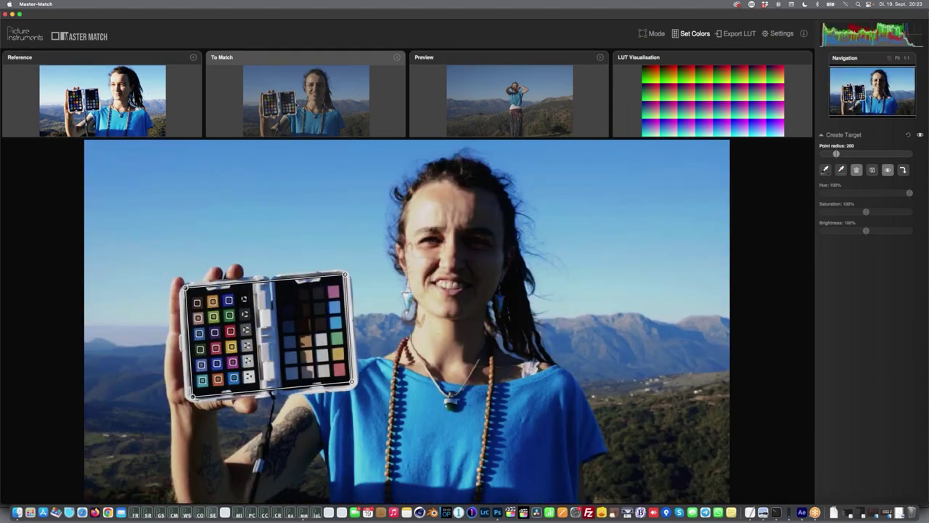
pyautogui.click(500, 110)
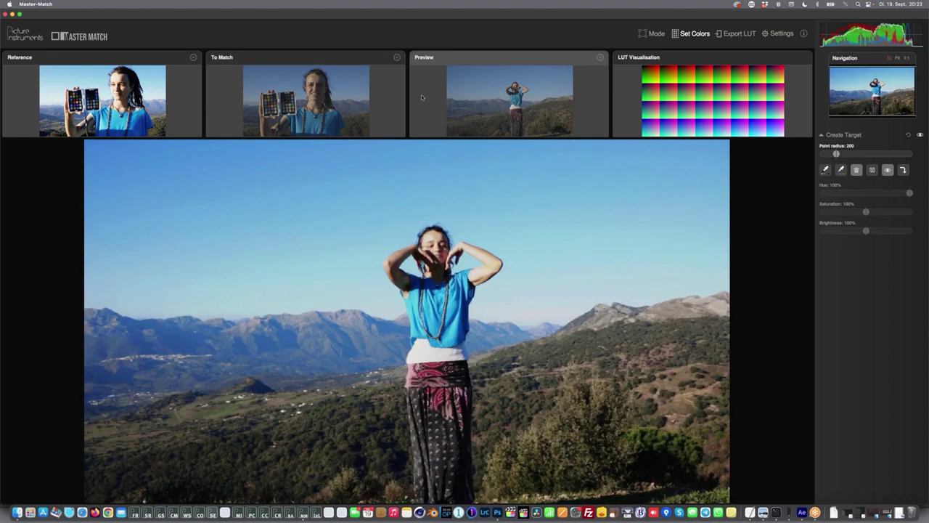
# Show the To Match image, leave the colour-set editing and set the matching mode to Color Chart.
pyautogui.click(333, 60)
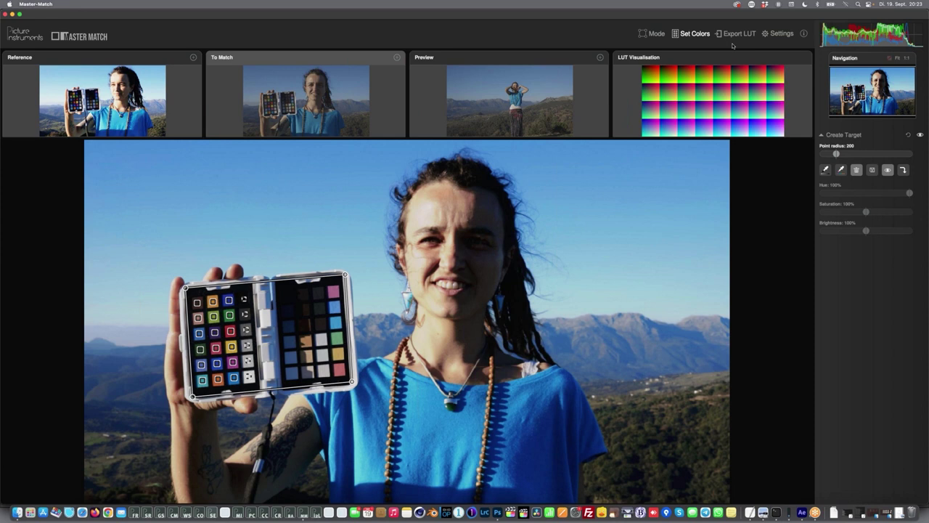
pyautogui.click(675, 34)
pyautogui.click(650, 34)
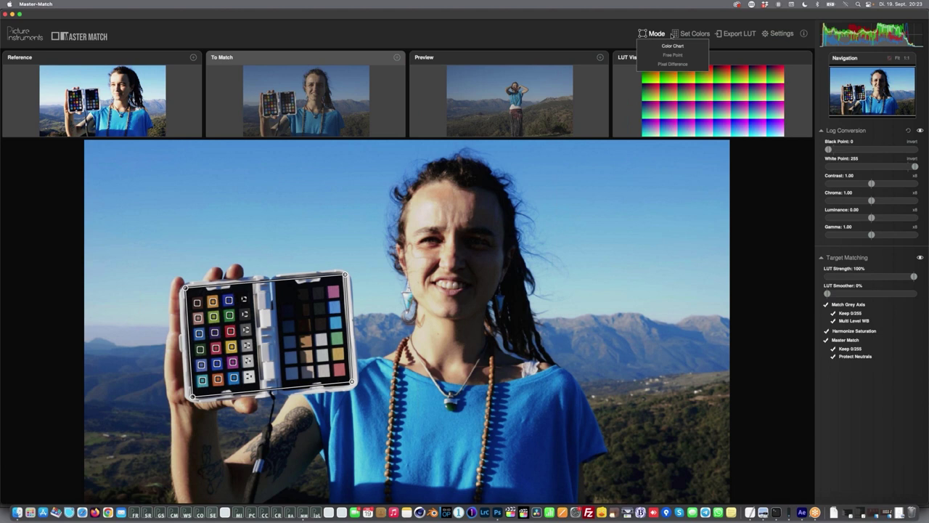
pyautogui.click(700, 46)
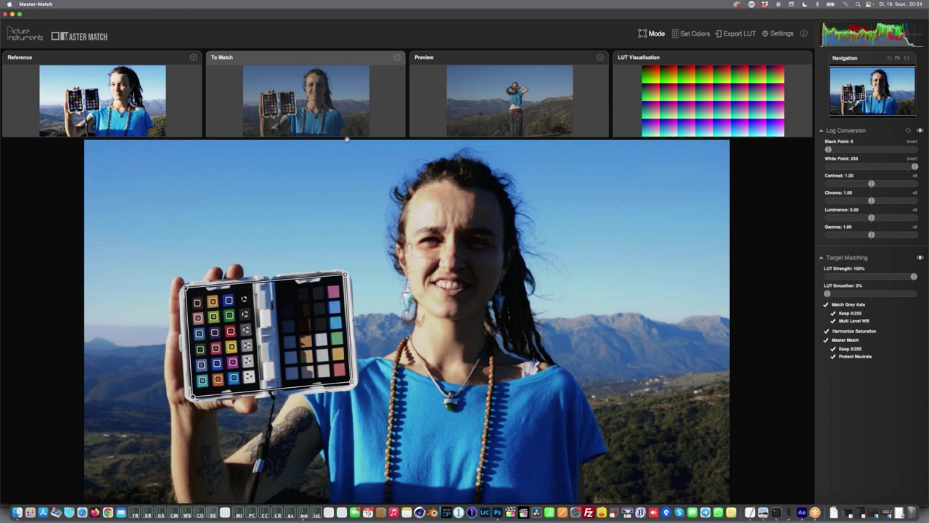
# Keep LUT Strength at 100%, disable Harmonize Saturation and Master Match, and toggle Match Grey Axis off and back on.
pyautogui.click(912, 277)
pyautogui.moveTo(912, 277)
pyautogui.mouseDown()
pyautogui.moveTo(814, 279)
pyautogui.moveTo(920, 276)
pyautogui.mouseUp()
pyautogui.click(826, 339)
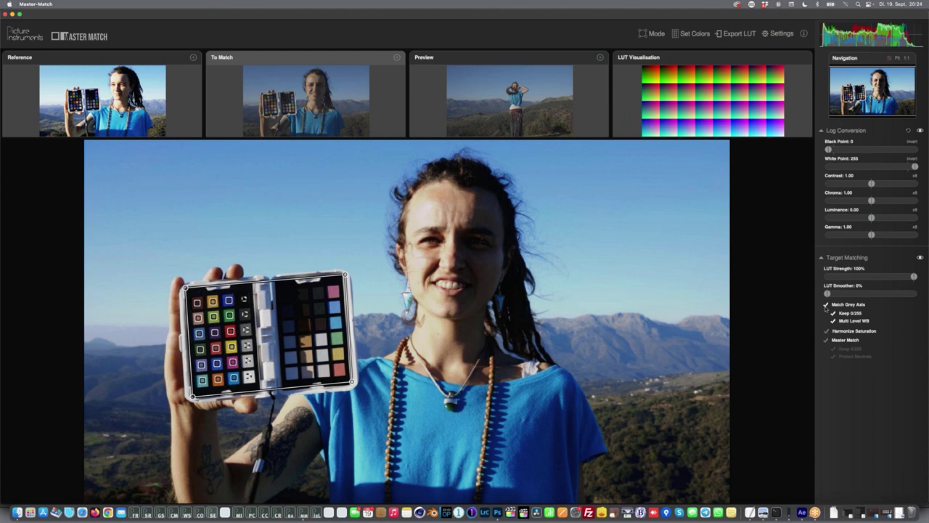
pyautogui.click(826, 305)
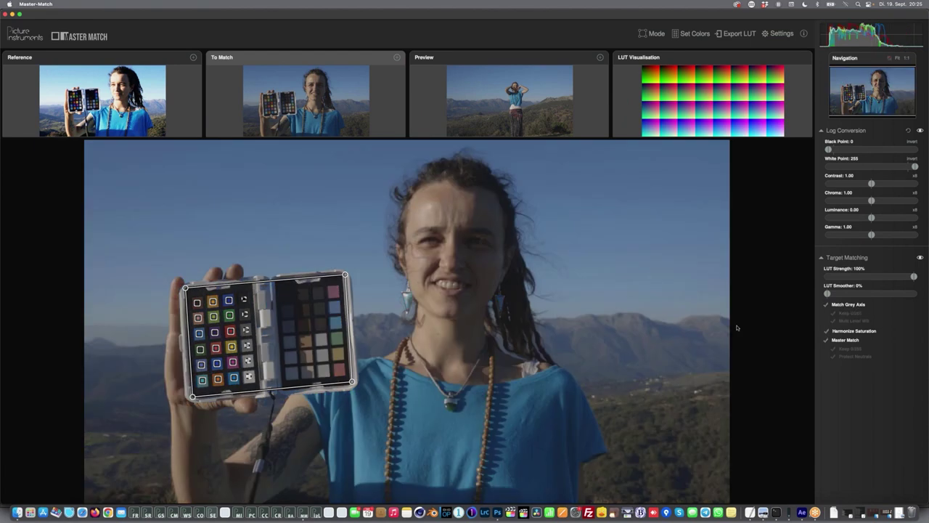
pyautogui.click(826, 305)
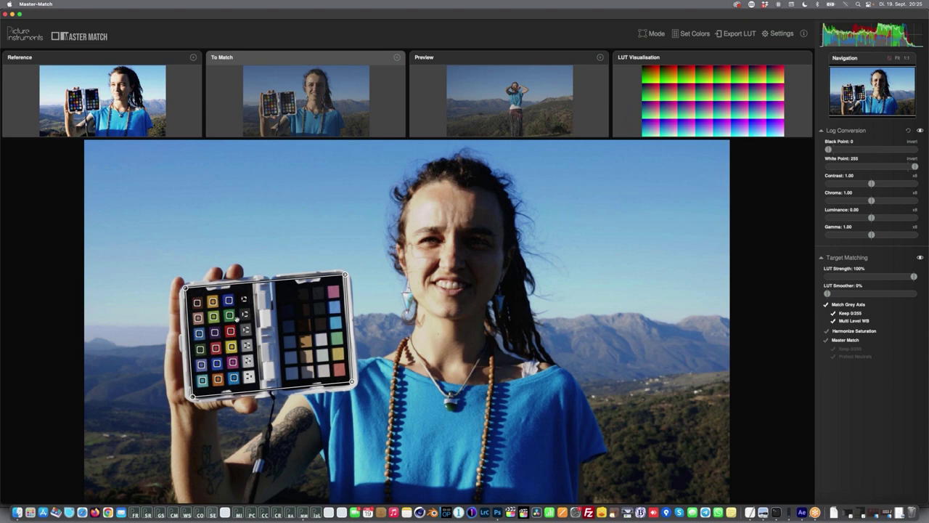
# Examine the chart's grey patches up close alongside the curve graph in Grey Axis.png in Photoshop.
pyautogui.click(237, 317)
pyautogui.scroll(5, 238, 317)
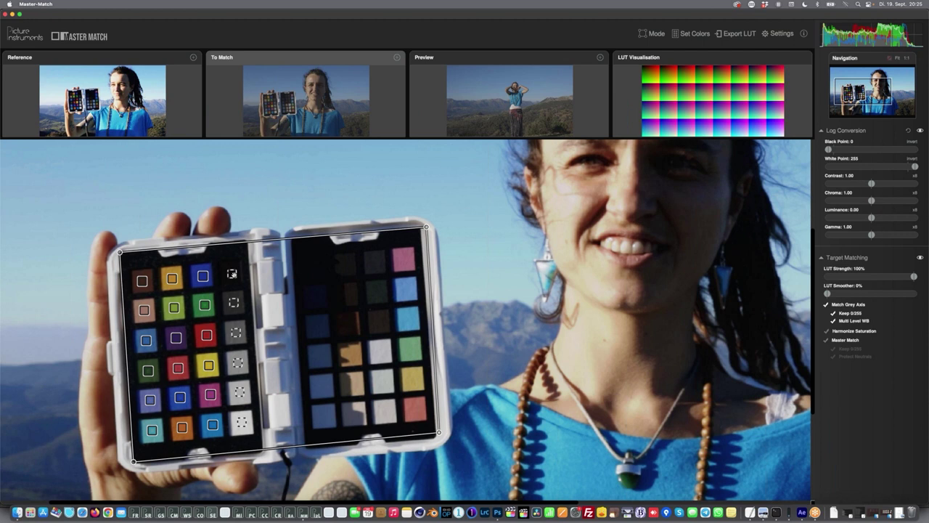
pyautogui.click(497, 513)
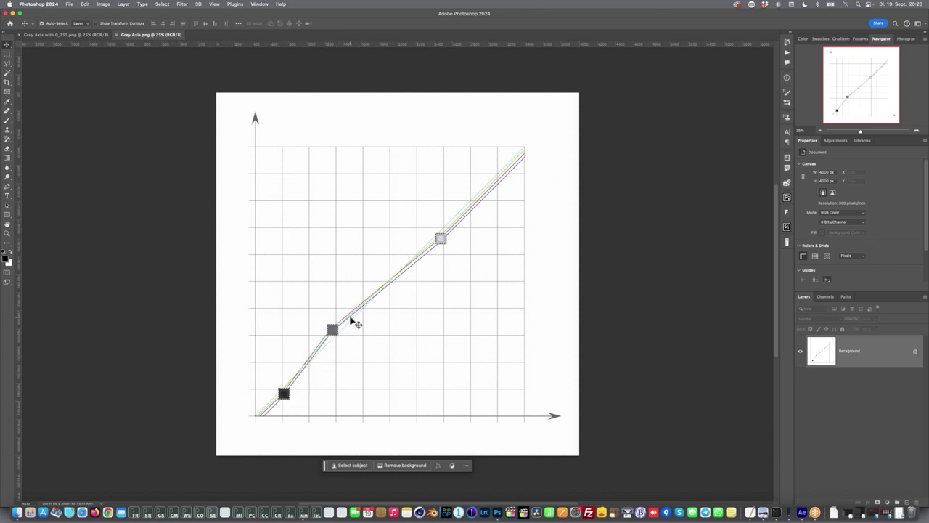
pyautogui.press('super+Tab')
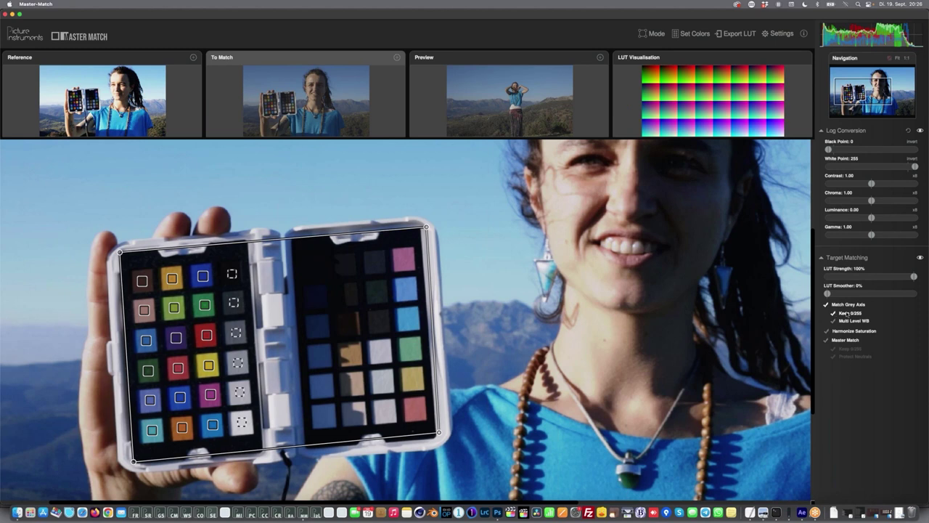
pyautogui.press('super+Tab')
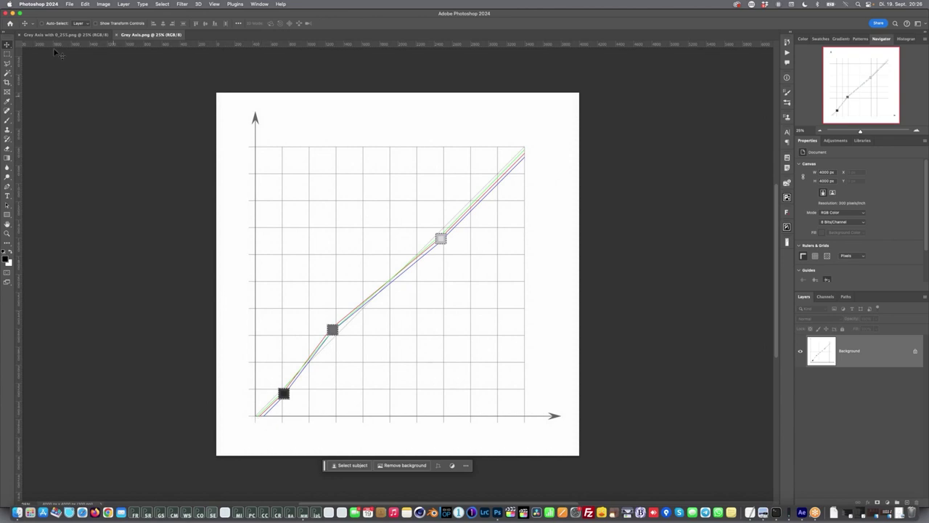
pyautogui.press('super+Tab')
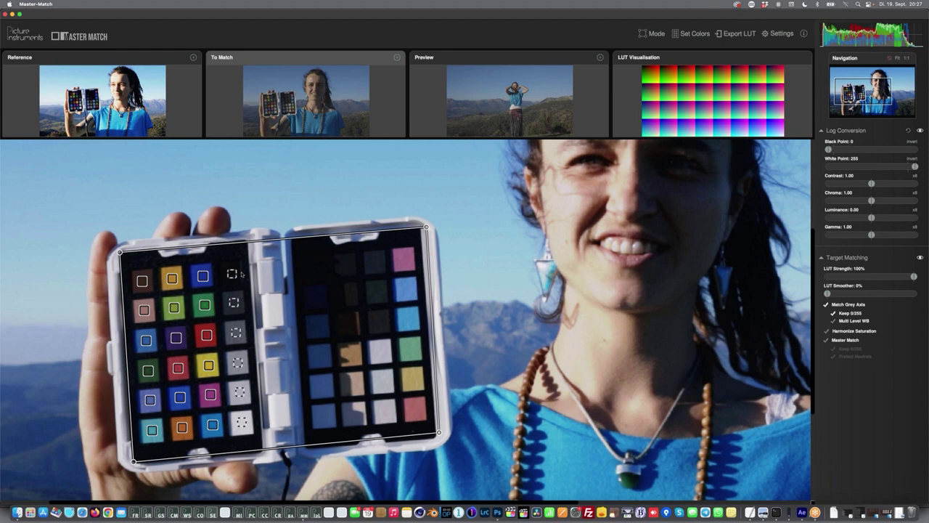
# View the Grey Axis with 0_255.png graph in Photoshop and return to Master Match.
pyautogui.press('super+Tab')
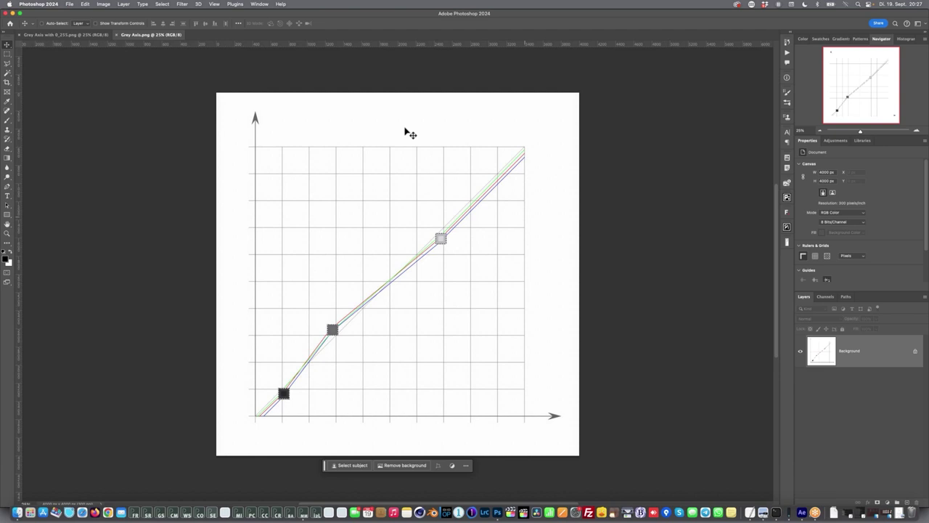
pyautogui.click(75, 38)
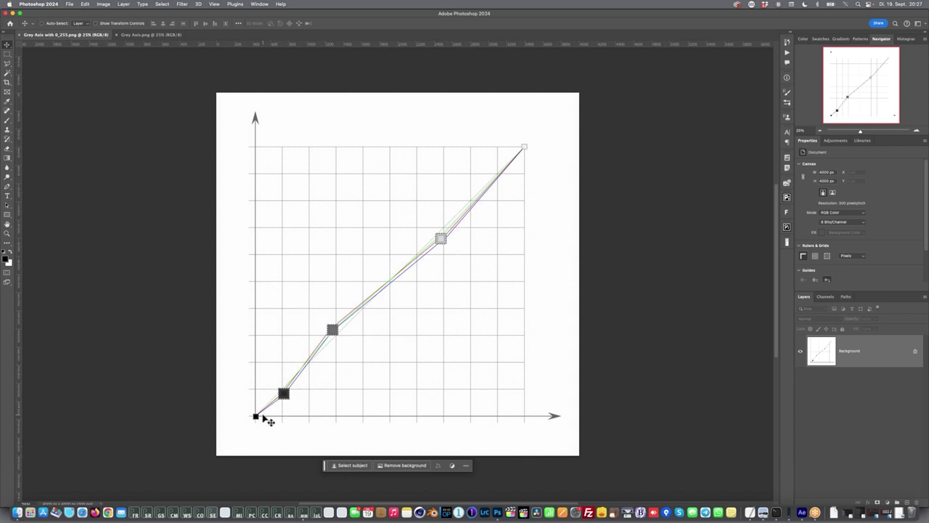
pyautogui.press('super+Tab')
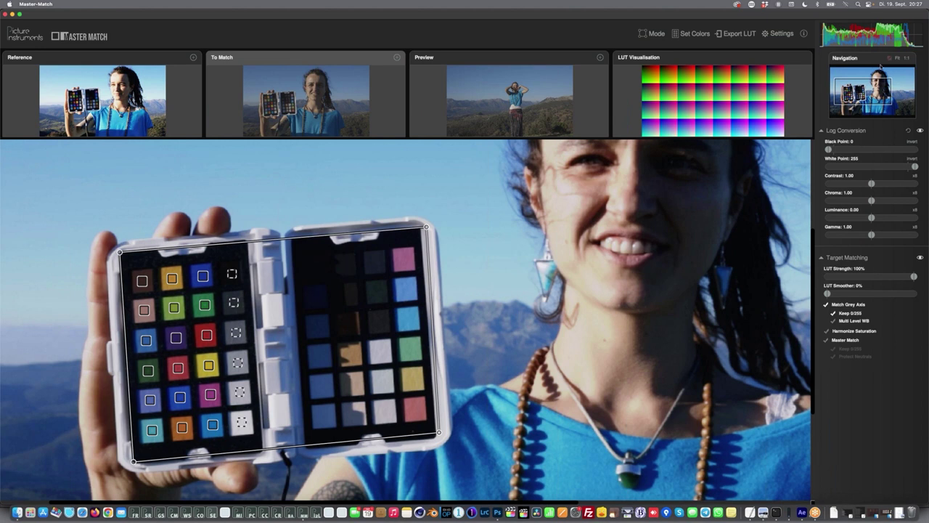
# Compare the image around the face with Keep 0/255 under Match Grey Axis switched off and back on.
pyautogui.scroll(5, 376, 225)
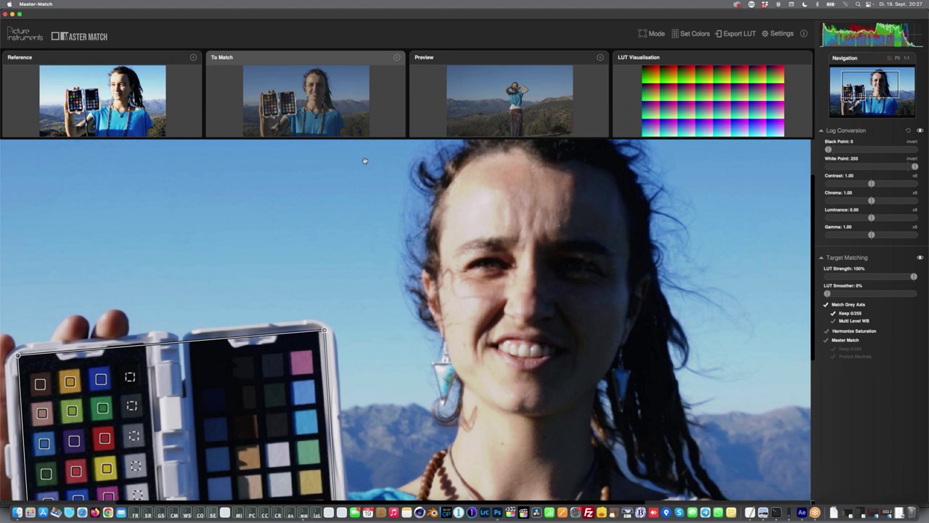
pyautogui.click(834, 314)
pyautogui.click(833, 314)
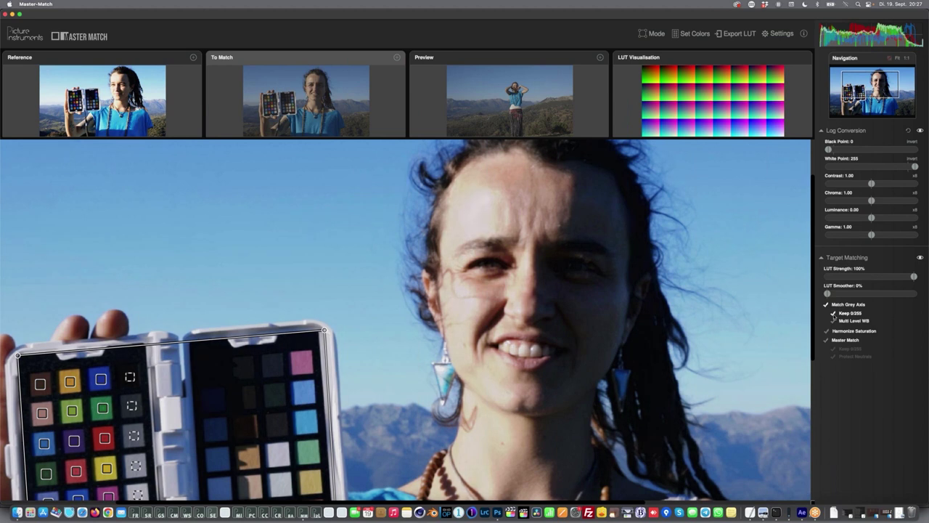
pyautogui.click(834, 313)
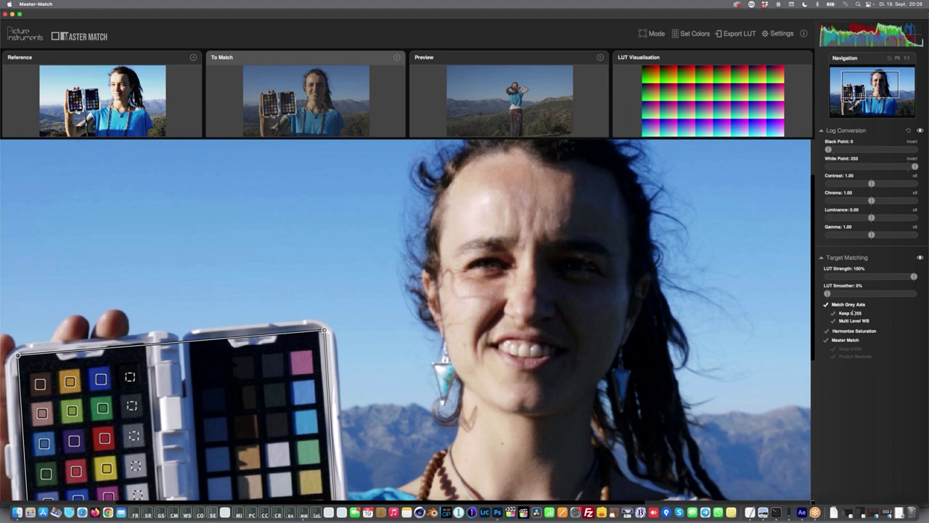
pyautogui.click(833, 314)
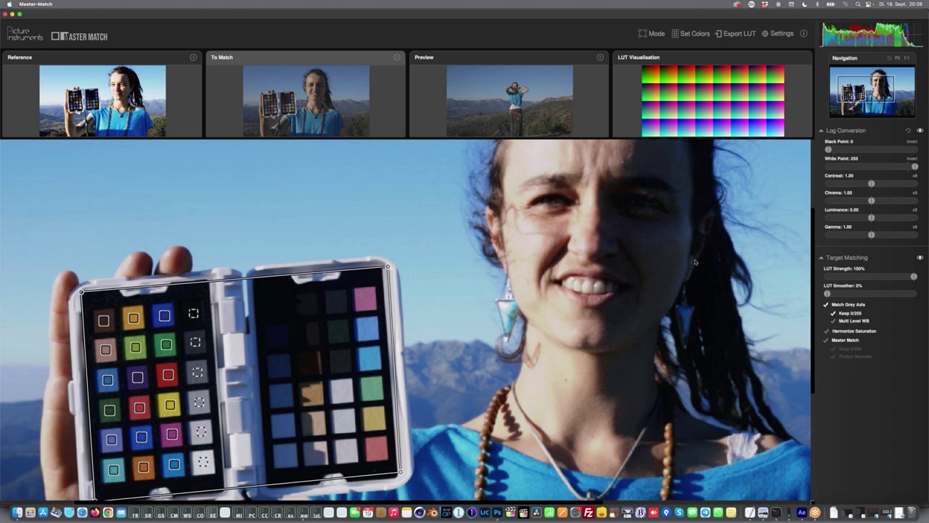
# Compare the grey-axis match with Multi Level WB switched on and off.
pyautogui.click(834, 321)
pyautogui.click(834, 322)
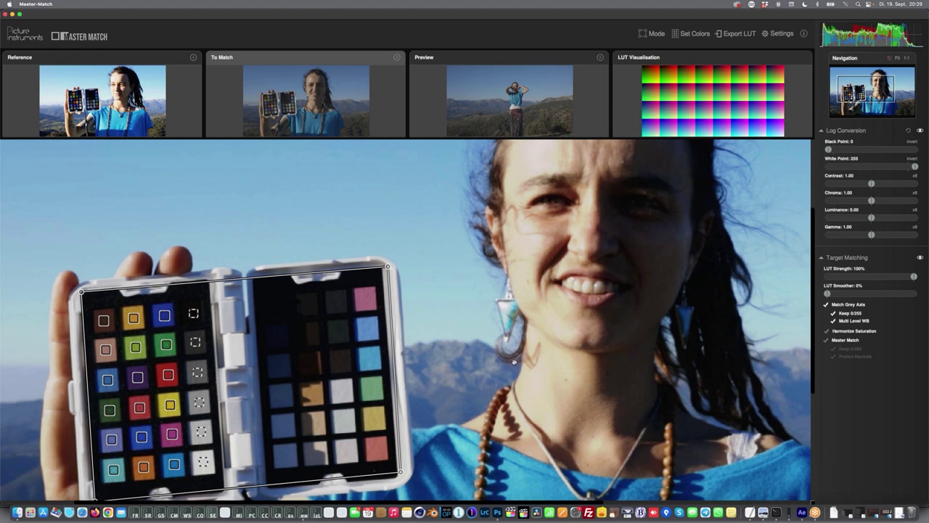
pyautogui.scroll(-2, 498, 359)
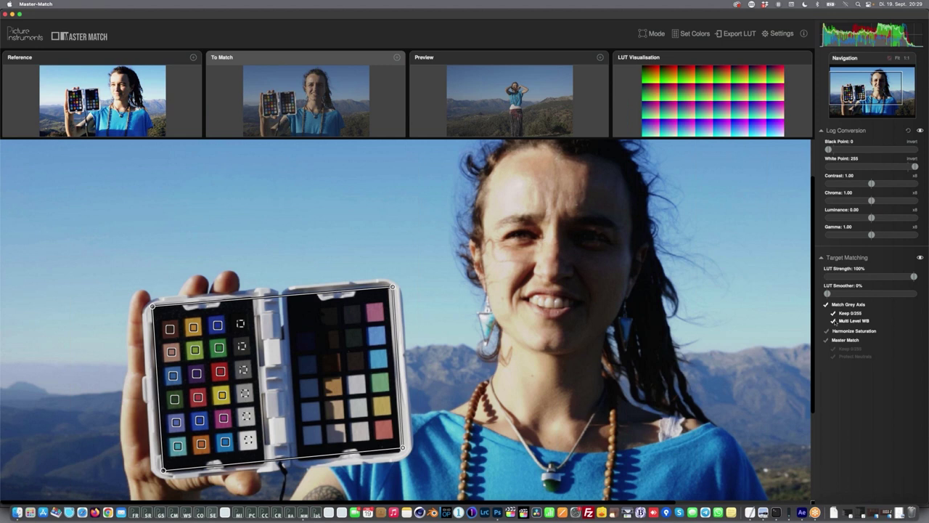
pyautogui.click(833, 322)
pyautogui.click(834, 322)
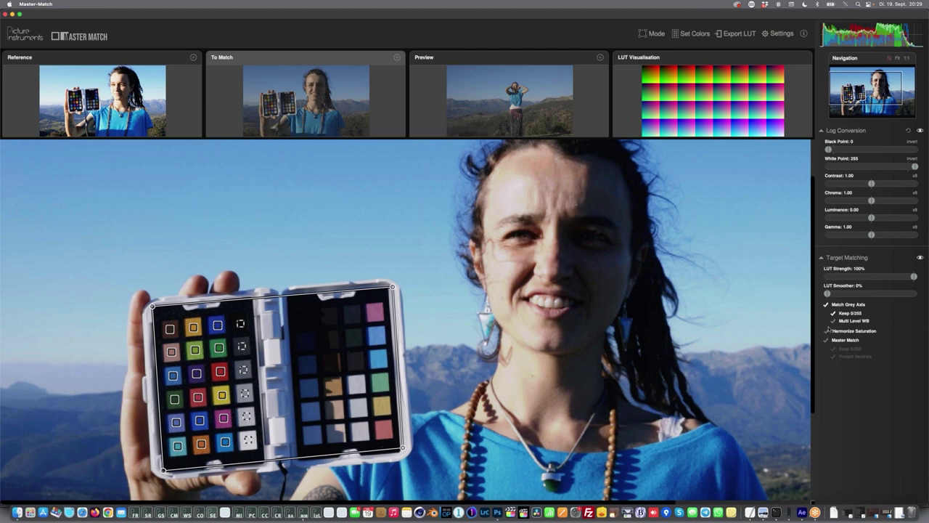
# Enable Harmonize Saturation and Master Match in the target matching settings.
pyautogui.click(827, 331)
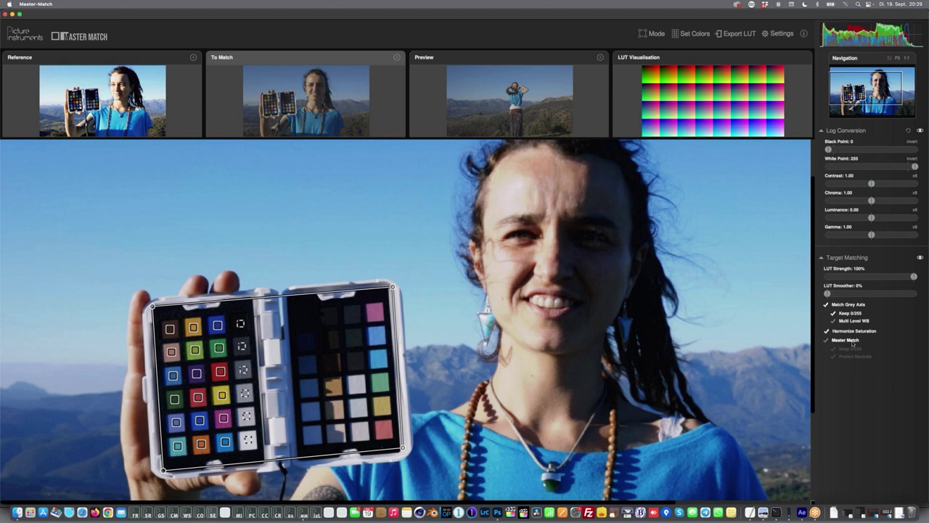
pyautogui.moveTo(850, 346)
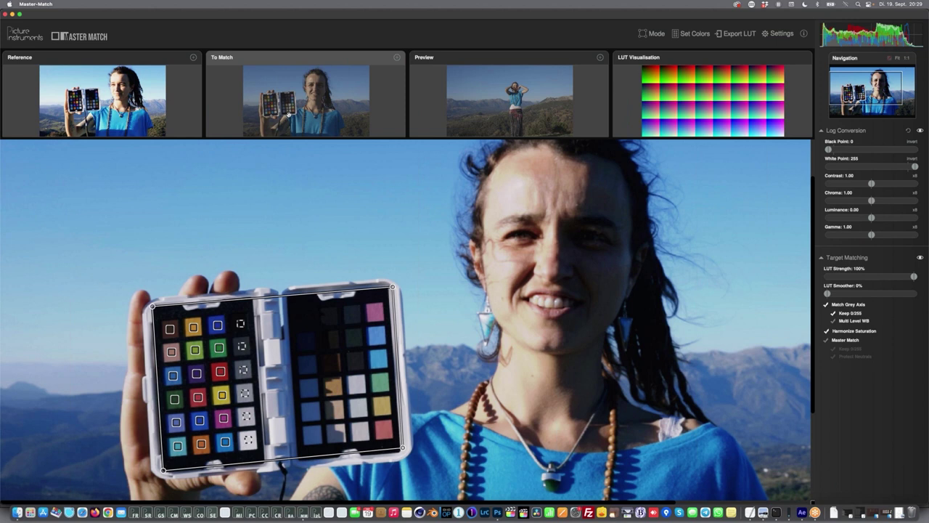
pyautogui.click(826, 341)
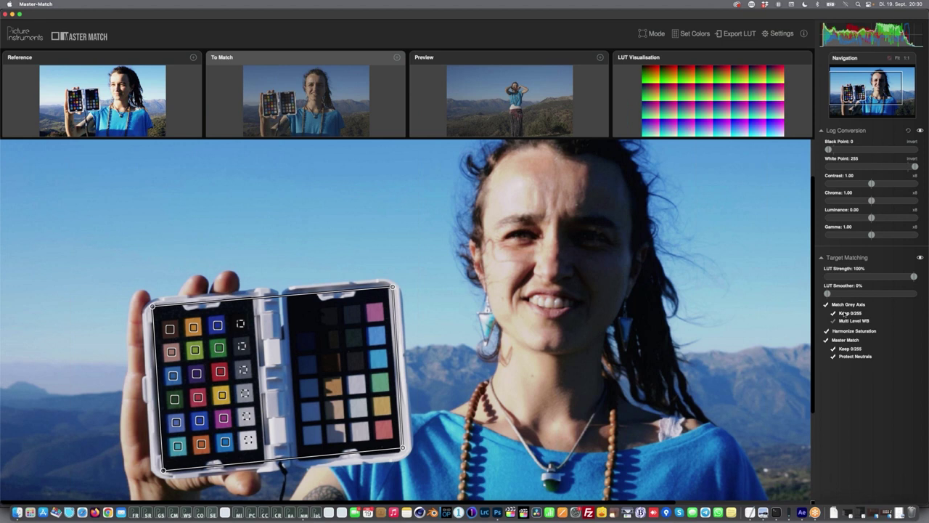
# Disable Match Grey Axis and Harmonize Saturation so that only Master Match is applied.
pyautogui.moveTo(846, 313)
pyautogui.click(827, 305)
pyautogui.click(826, 331)
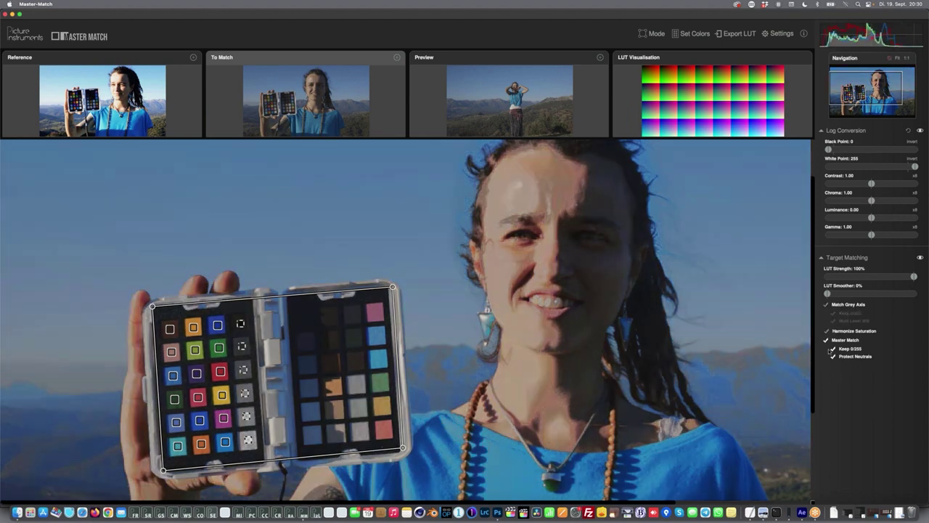
# Switch Protect Neutrals off, re-enable Match Grey Axis, and switch Protect Neutrals on again.
pyautogui.click(834, 357)
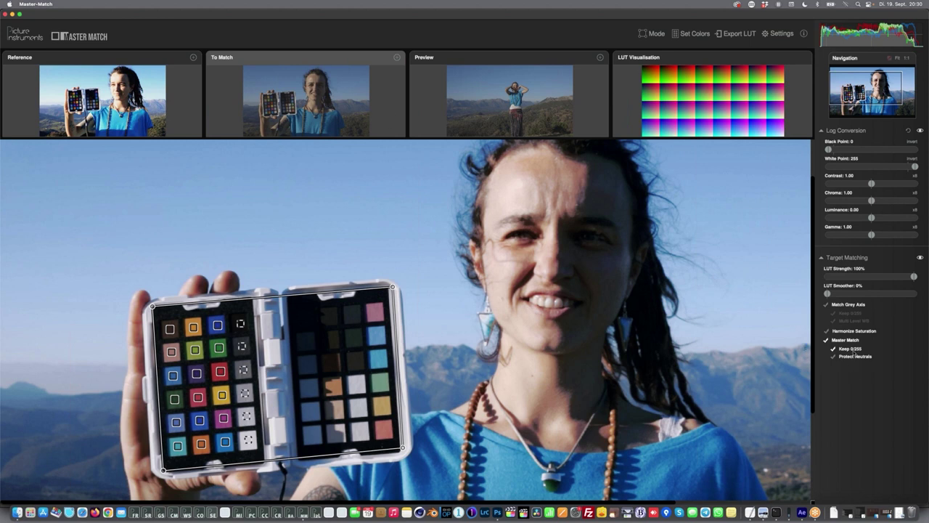
pyautogui.click(826, 305)
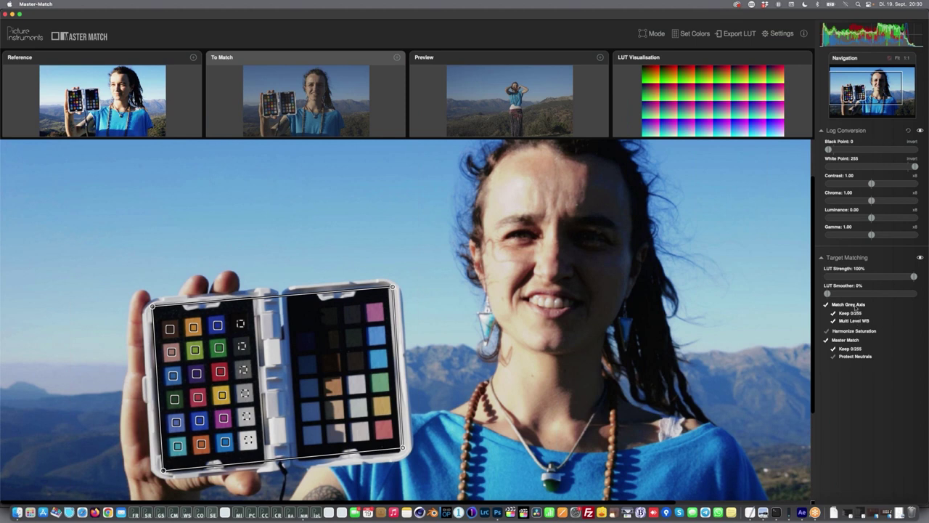
pyautogui.click(834, 356)
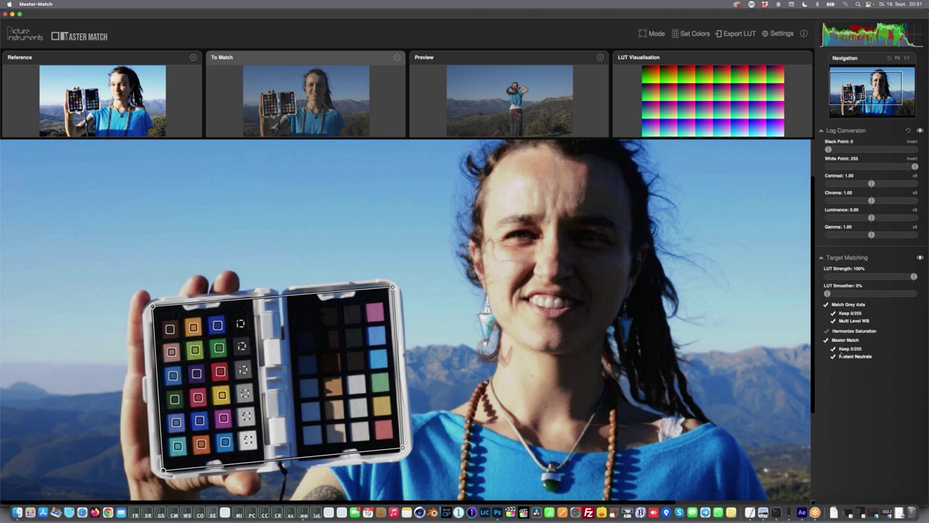
# Disable Match Grey Axis, compare the face with Master Match's Keep 0/255 off and on, and re-enable Match Grey Axis.
pyautogui.click(826, 304)
pyautogui.click(833, 349)
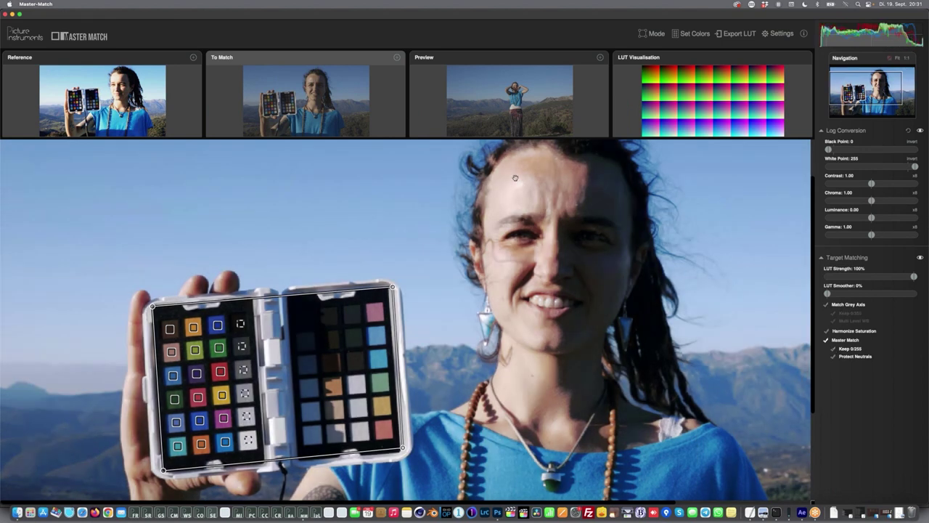
pyautogui.scroll(3, 519, 178)
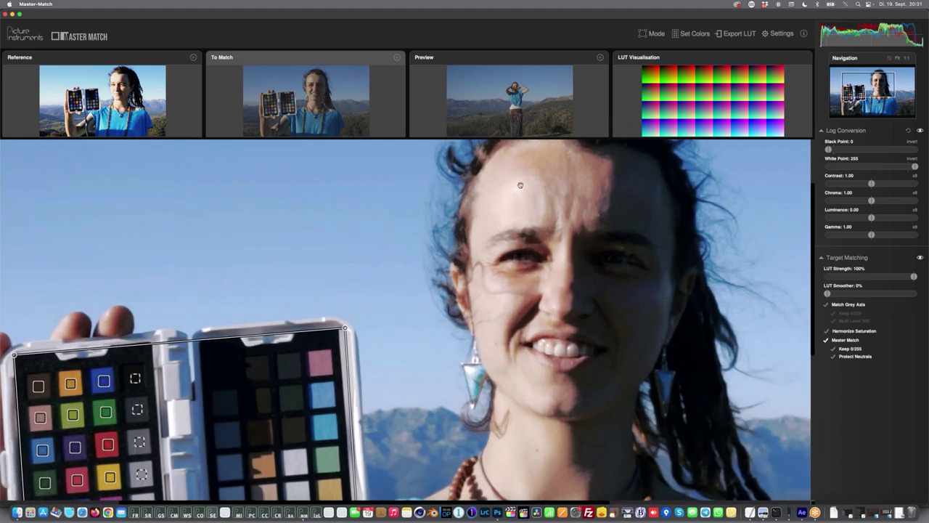
pyautogui.click(834, 351)
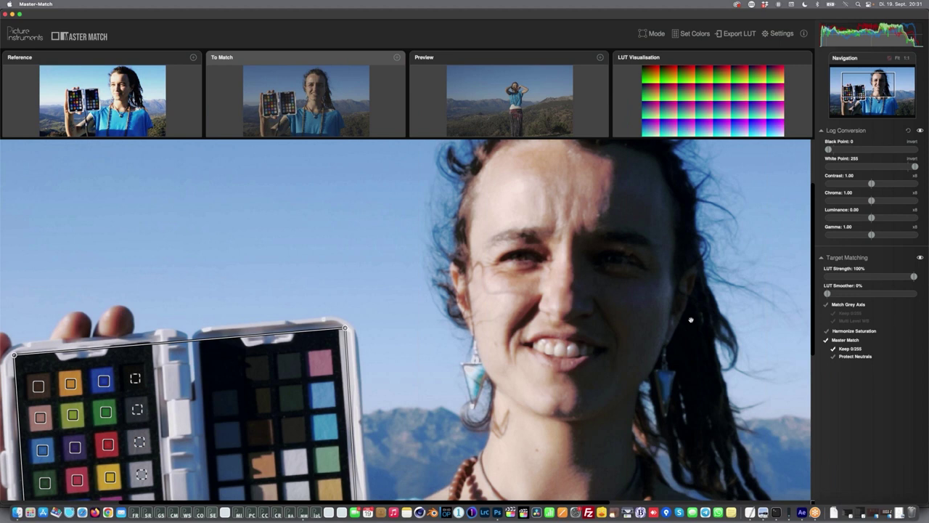
pyautogui.click(825, 304)
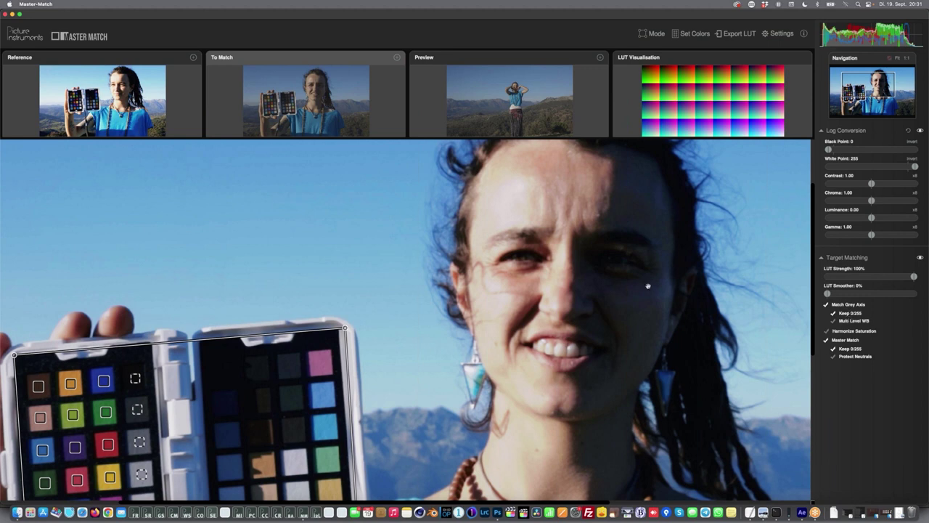
# Export the Color Match LUT as Qigong Log to Rec 709.cube into the Footage Webinar 2 folder.
pyautogui.scroll(-3, 648, 286)
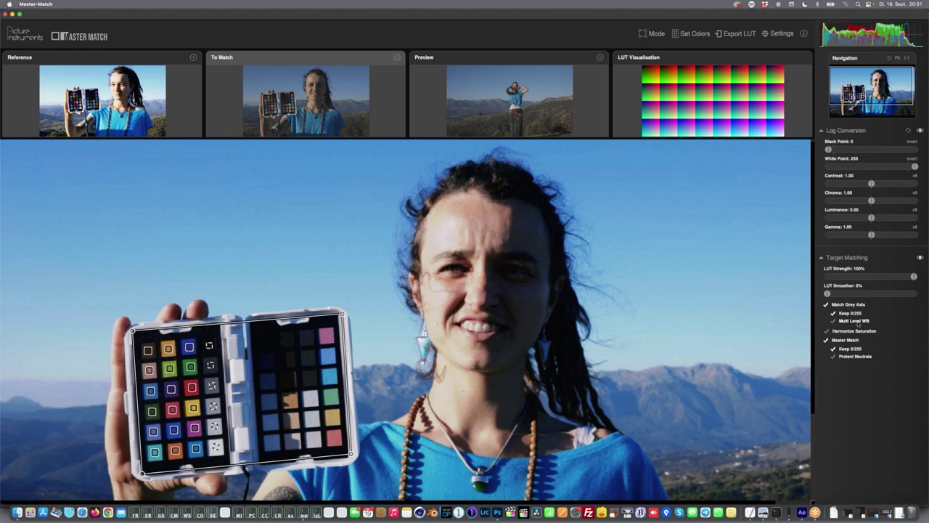
pyautogui.moveTo(860, 326)
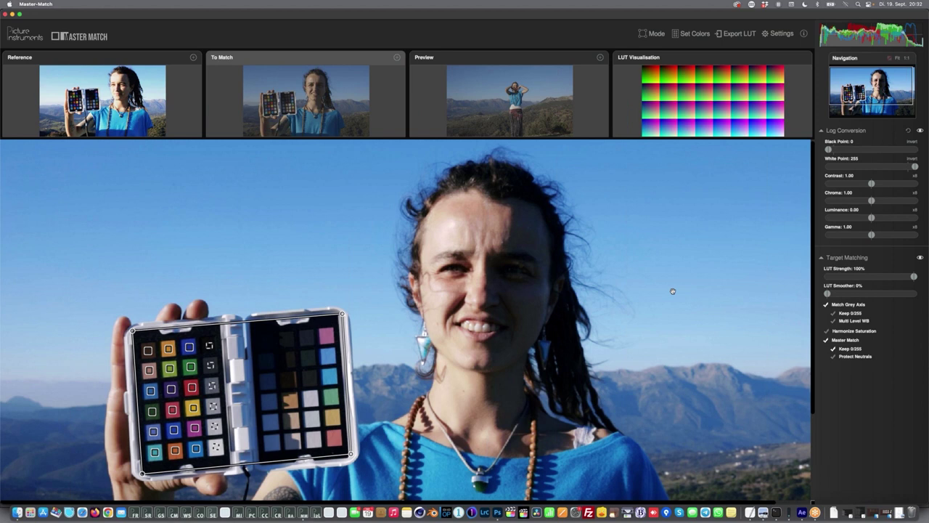
pyautogui.click(732, 36)
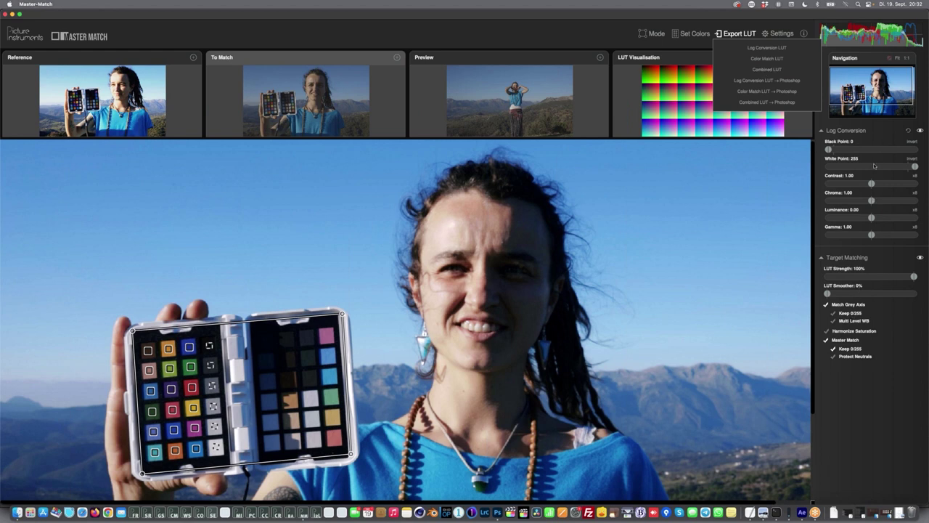
pyautogui.click(769, 61)
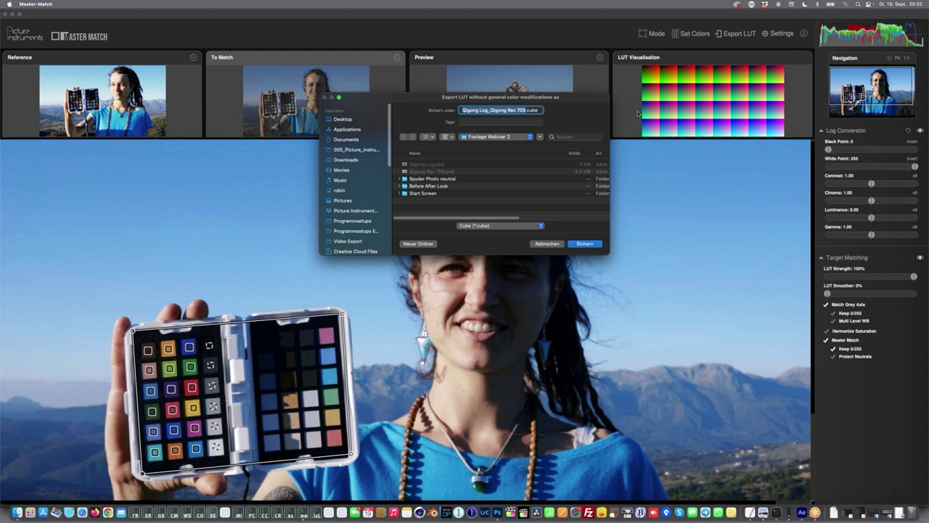
pyautogui.click(489, 112)
pyautogui.press('Delete')
pyautogui.press('Delete')
pyautogui.press('Delete')
pyautogui.press('Delete')
pyautogui.press('Delete')
pyautogui.press('Delete')
pyautogui.press('Delete')
pyautogui.write('to')
pyautogui.click(584, 243)
# Switch to After Effects and search the effects for "lut".
pyautogui.press('super+Tab')
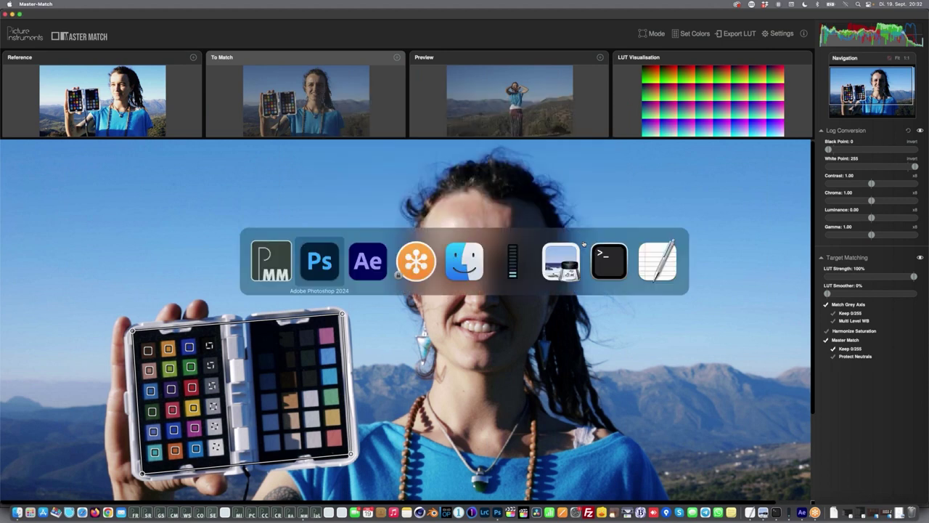
pyautogui.press('super+Tab')
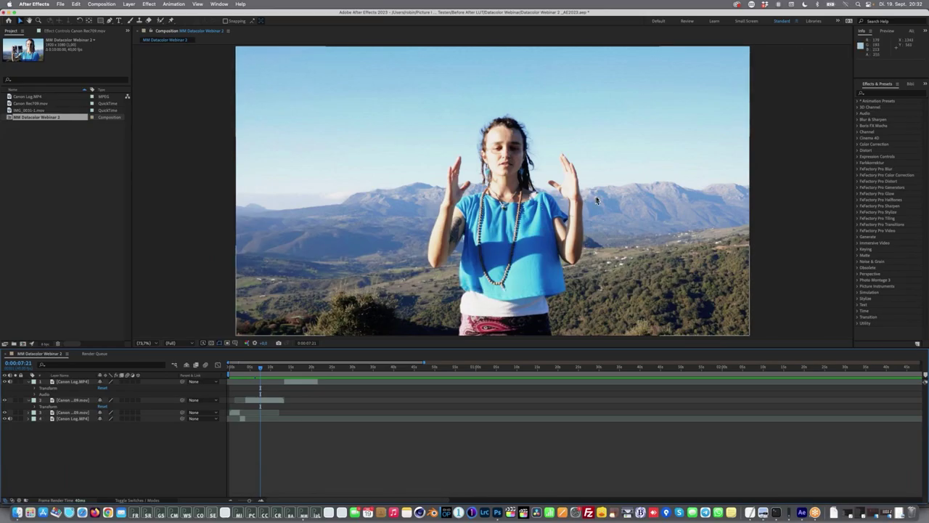
pyautogui.click(886, 94)
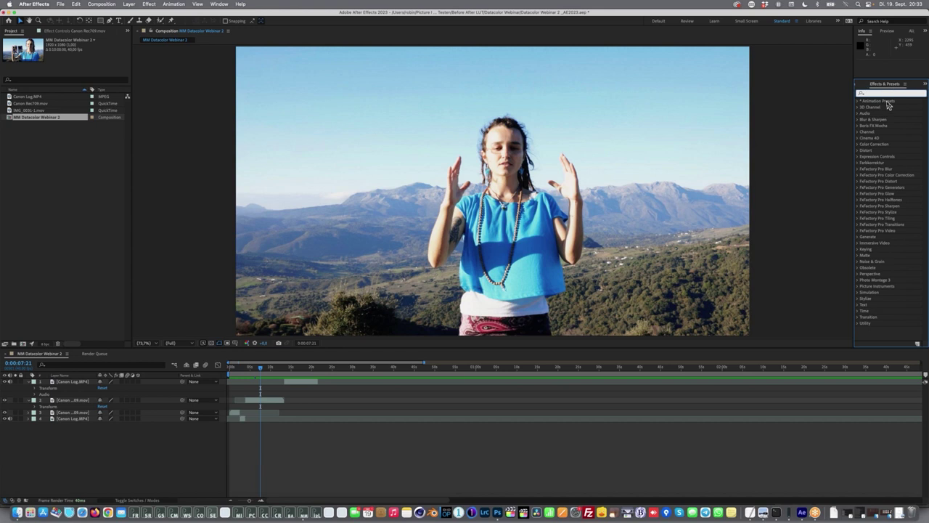
pyautogui.write('lut')
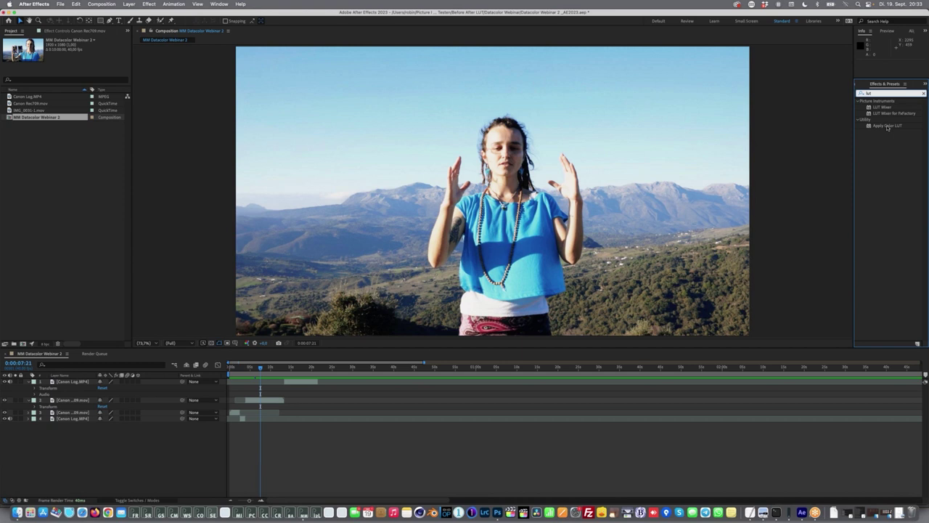
pyautogui.moveTo(886, 129); pyautogui.dragTo(709, 133)
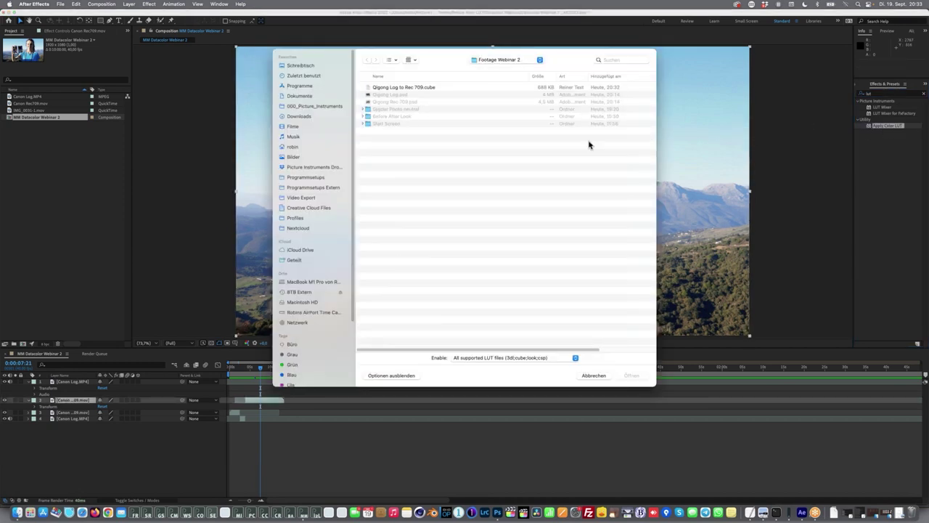
pyautogui.doubleClick(419, 88)
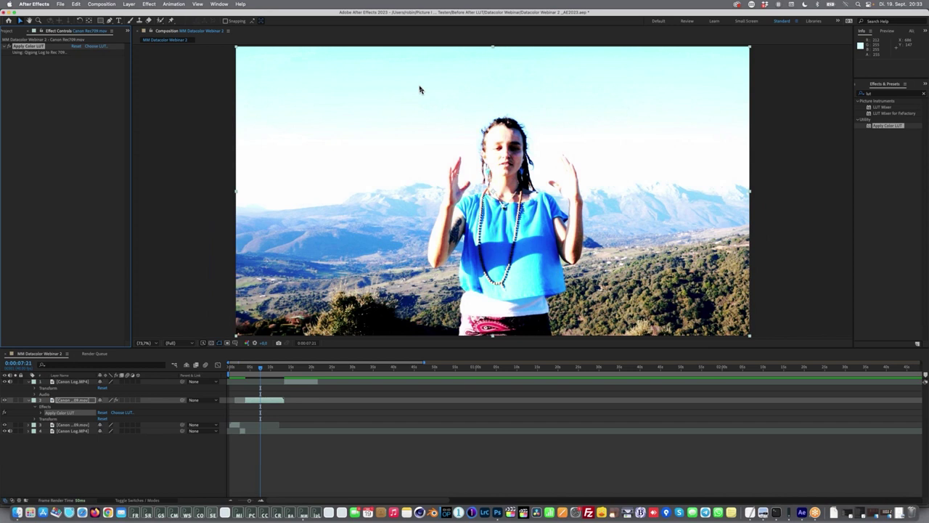
pyautogui.press('super+z')
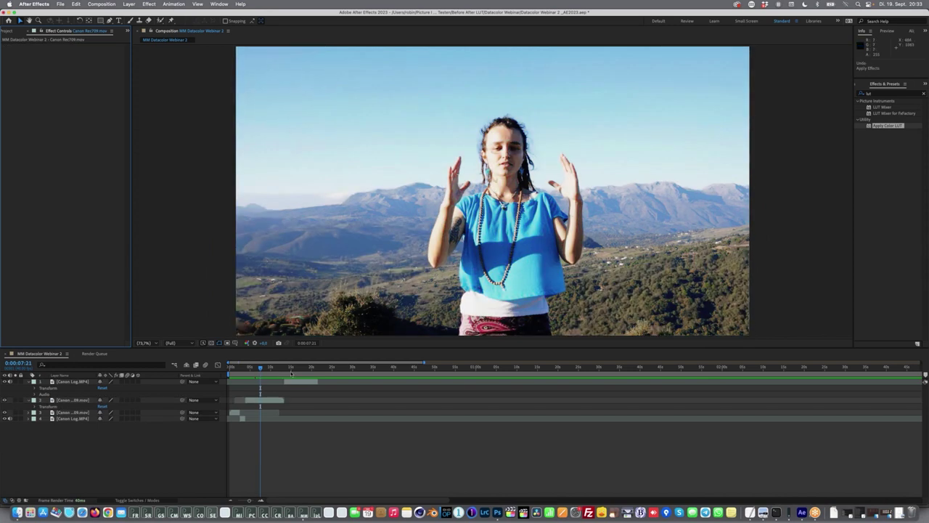
# Move to 0:00:14:30 and add Apply Color LUT to the uppermost Canon Log clip, using Qigong Log to Rec 709.cube.
pyautogui.moveTo(260, 368); pyautogui.dragTo(289, 369)
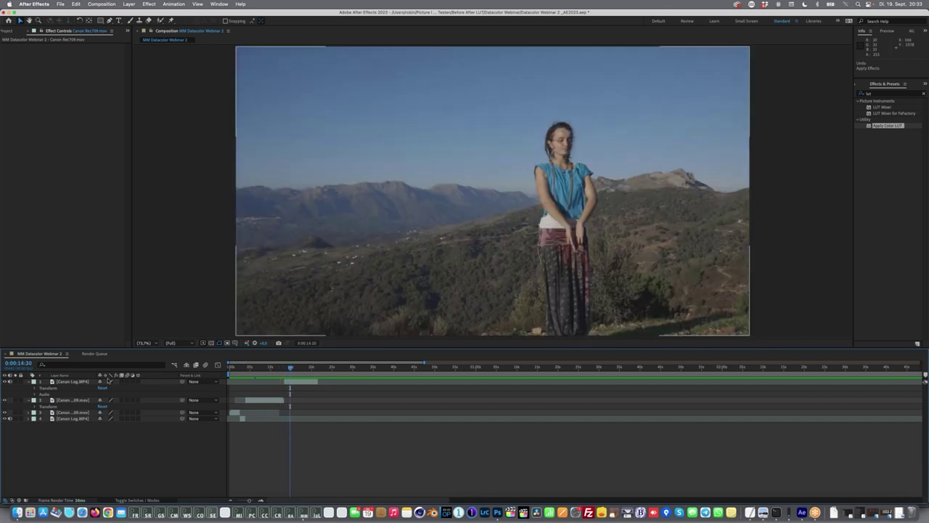
pyautogui.moveTo(884, 125); pyautogui.dragTo(709, 129)
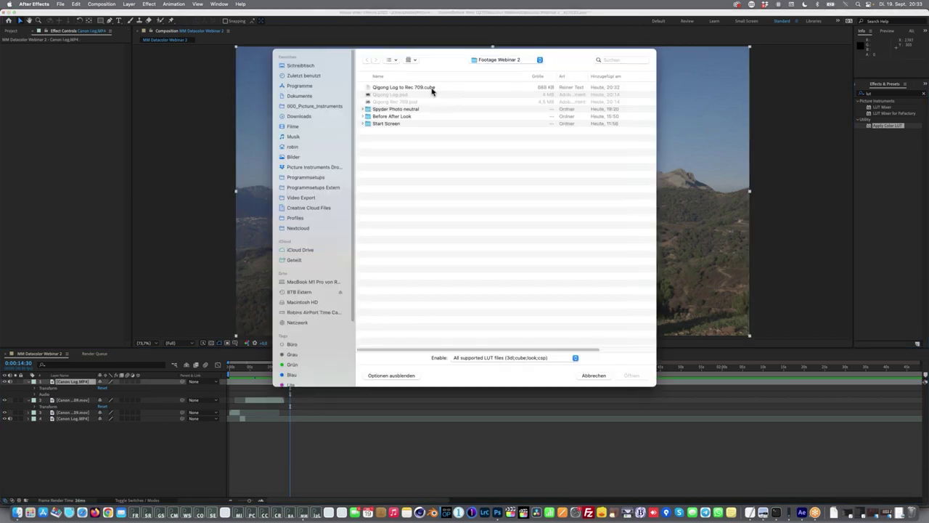
pyautogui.click(431, 87)
pyautogui.doubleClick(431, 88)
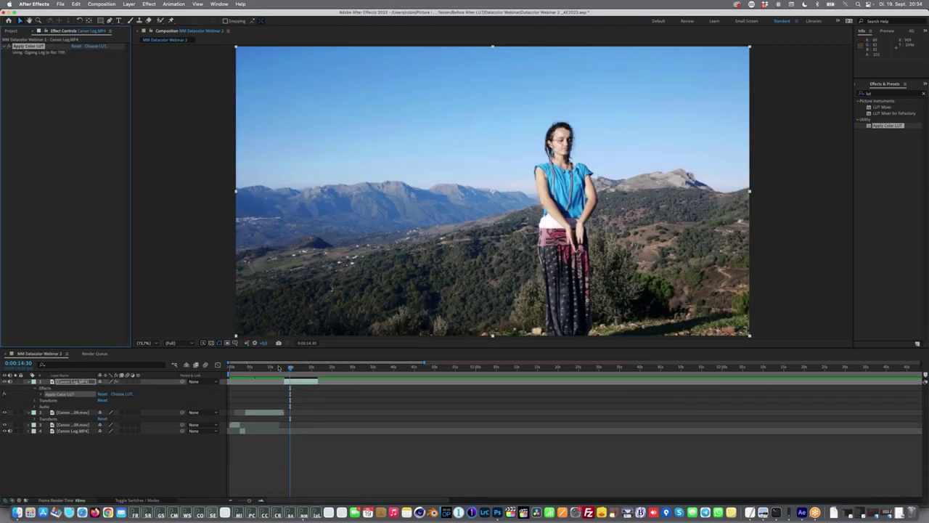
# Scrub through the Canon Log clip to examine how the applied LUT looks.
pyautogui.moveTo(289, 368)
pyautogui.mouseDown()
pyautogui.moveTo(251, 371)
pyautogui.moveTo(297, 373)
pyautogui.mouseUp()
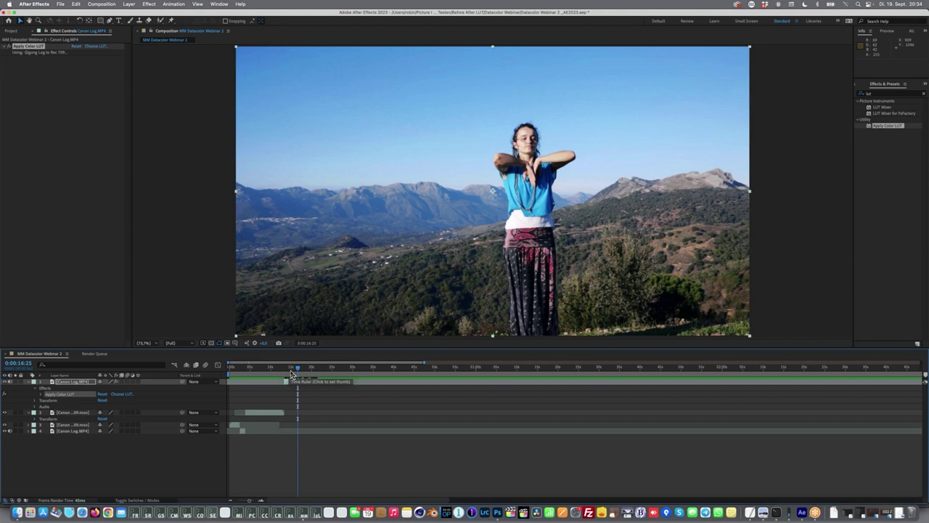
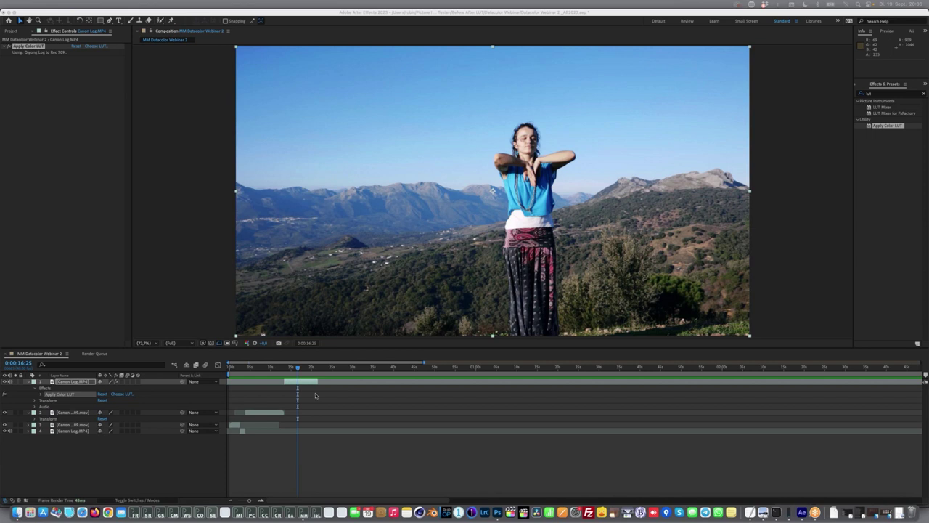
pyautogui.click(298, 372)
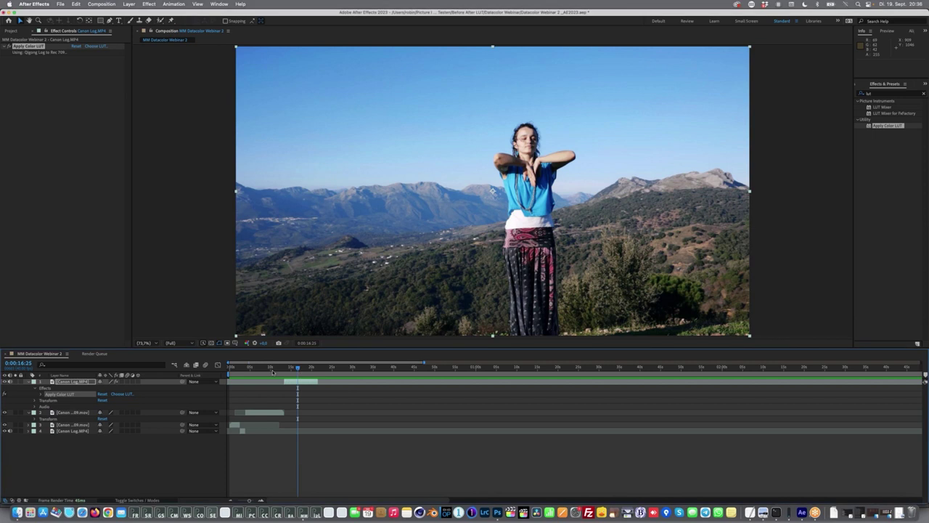
pyautogui.moveTo(297, 369)
pyautogui.mouseDown()
pyautogui.moveTo(278, 369)
pyautogui.moveTo(291, 369)
pyautogui.mouseUp()
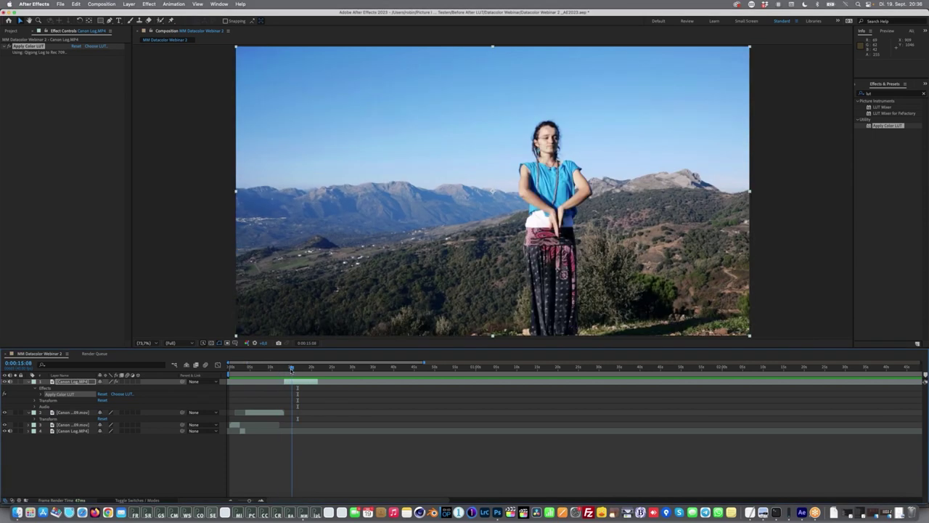
# Switch back to Master Match, look at the available reference templates, and display the reference image.
pyautogui.press('super+Tab')
pyautogui.press('super+Tab')
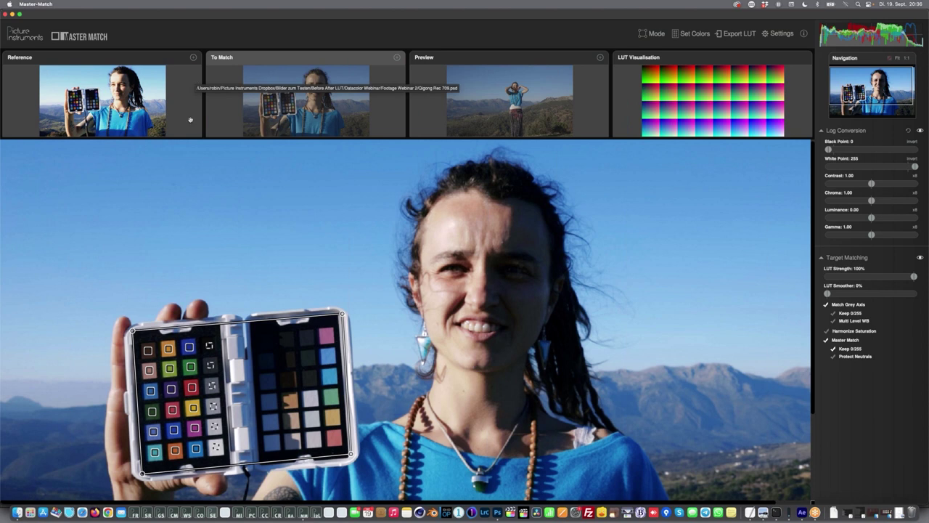
pyautogui.click(194, 58)
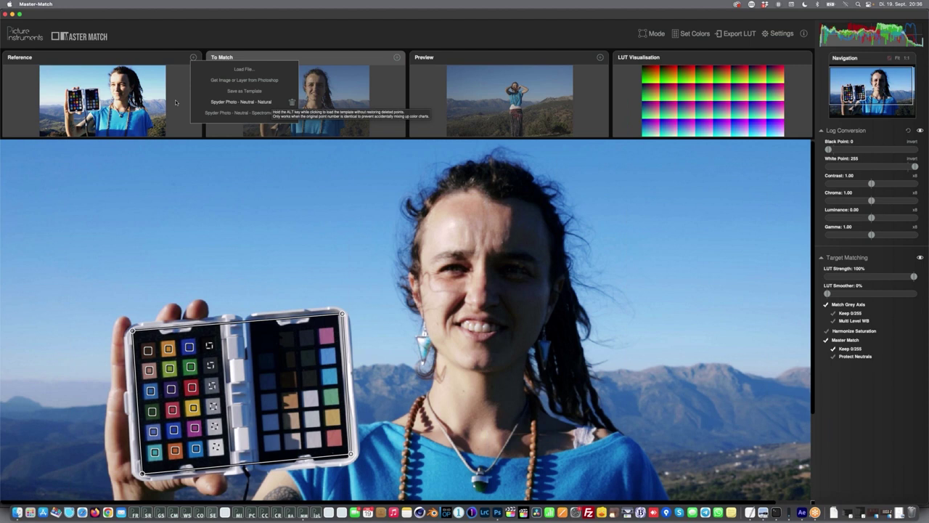
pyautogui.click(175, 59)
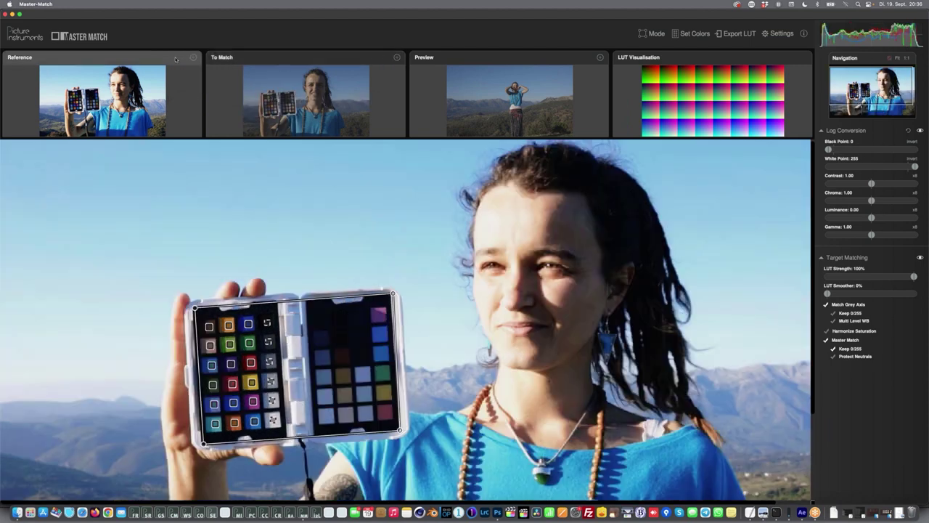
# Add the Spyder Photo Blackmagic Video reference colors in the settings and check them among the Reference templates.
pyautogui.click(773, 34)
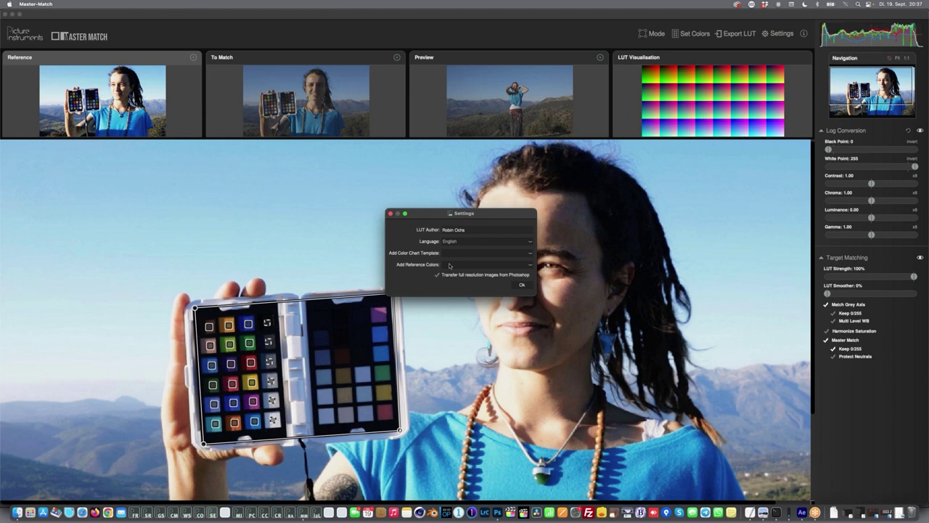
pyautogui.click(449, 266)
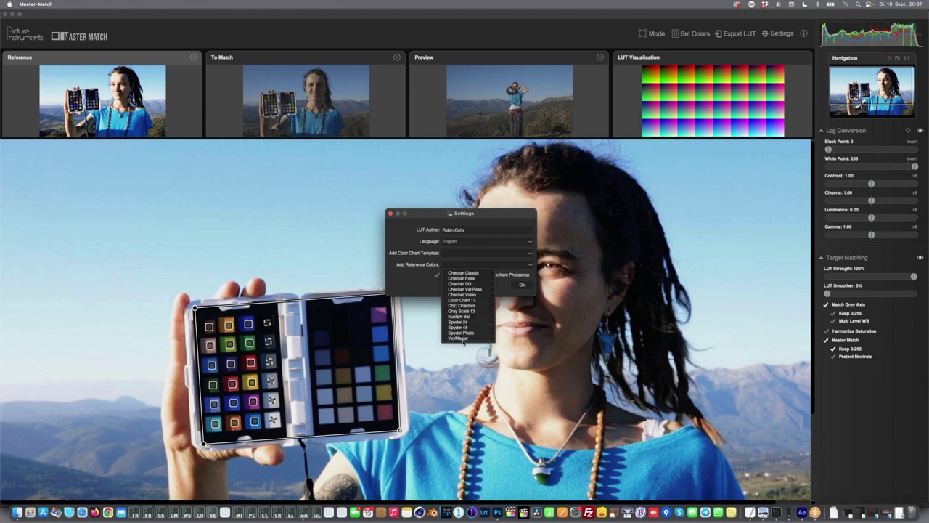
pyautogui.moveTo(471, 333)
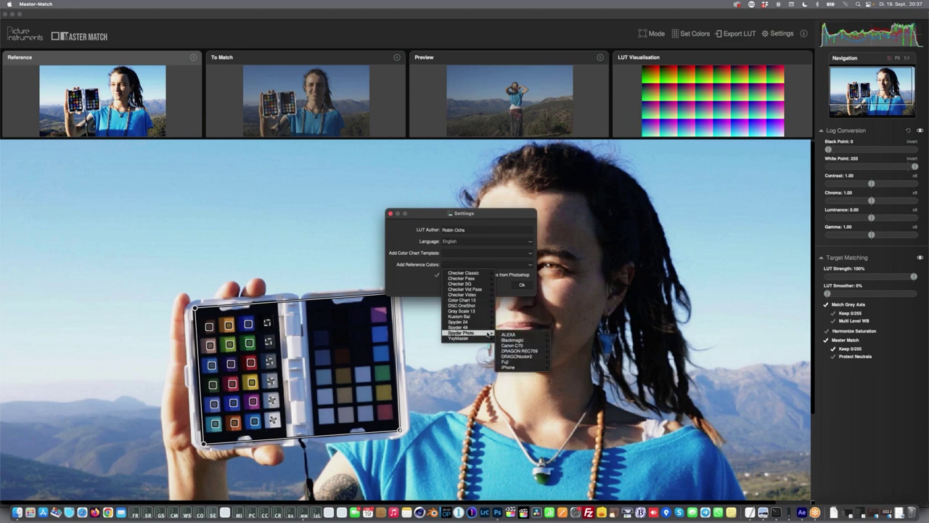
pyautogui.moveTo(513, 335)
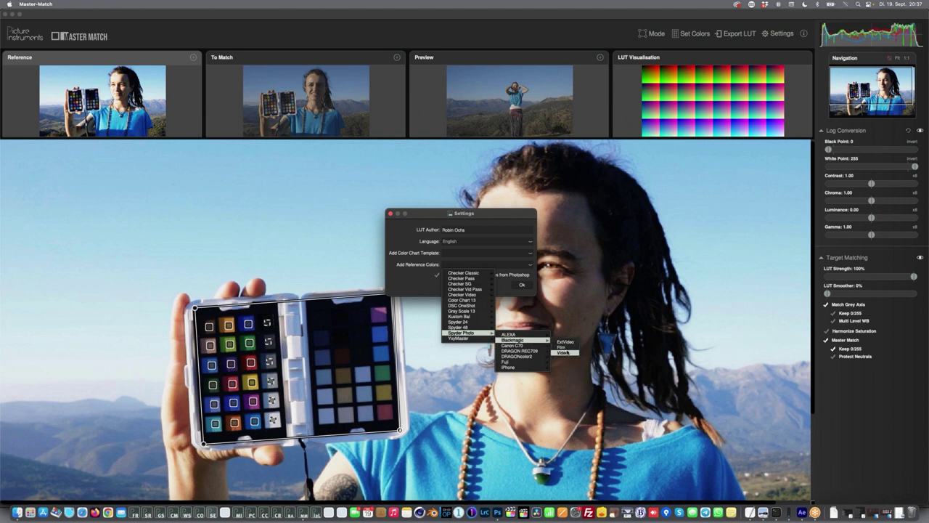
pyautogui.click(565, 352)
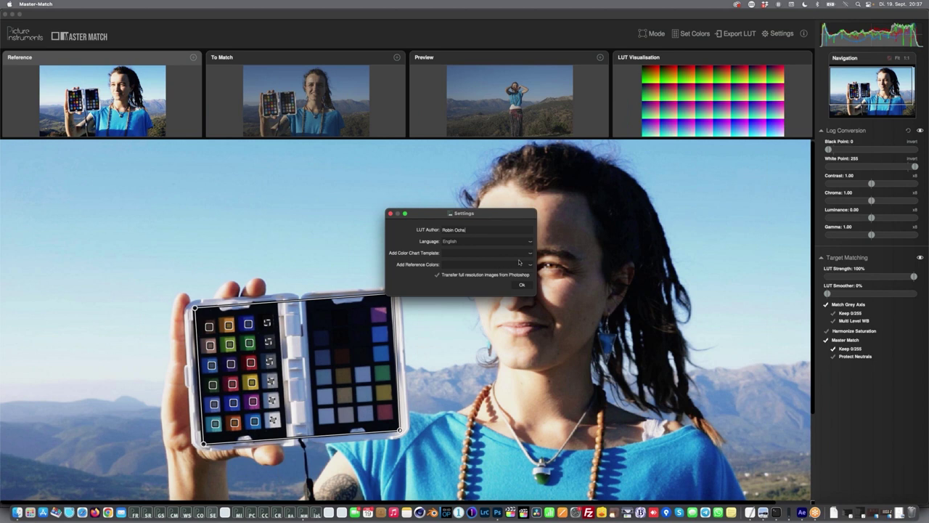
pyautogui.click(528, 285)
pyautogui.click(193, 57)
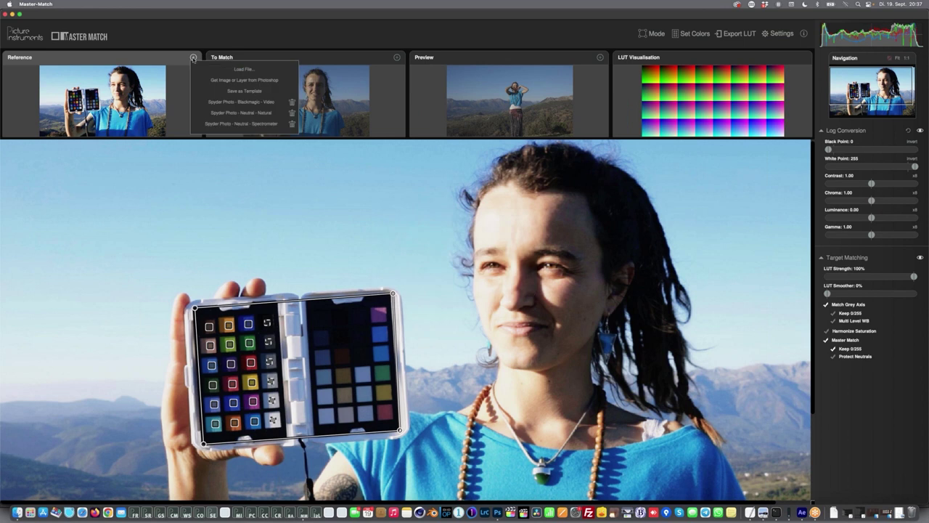
pyautogui.click(234, 101)
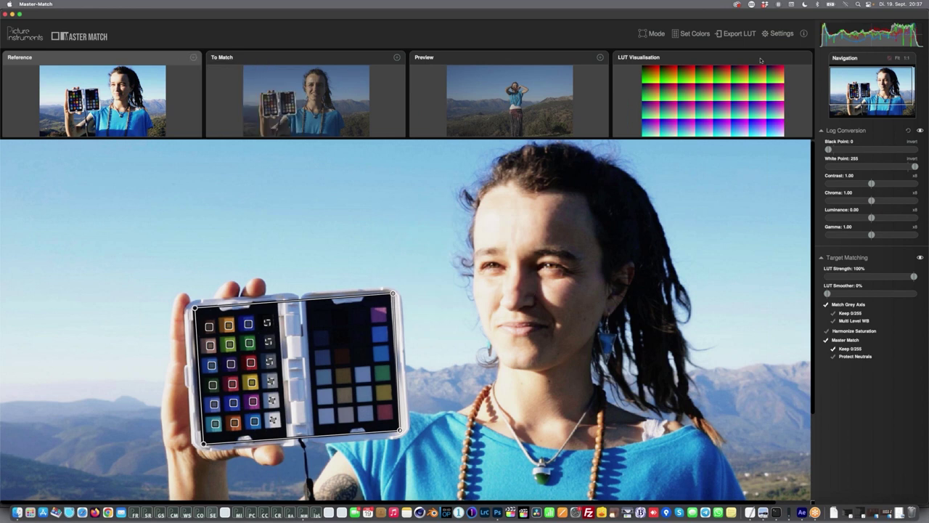
# Add the Spyder Photo reference colors for Canon C70 EOS Neutral, Fuji Provia and Fuji Pro Neg Standard.
pyautogui.click(776, 34)
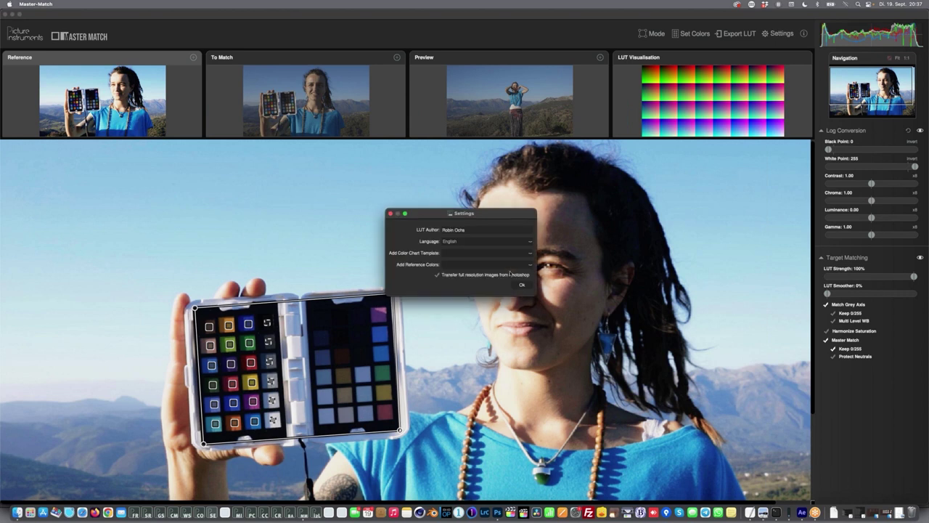
pyautogui.click(501, 266)
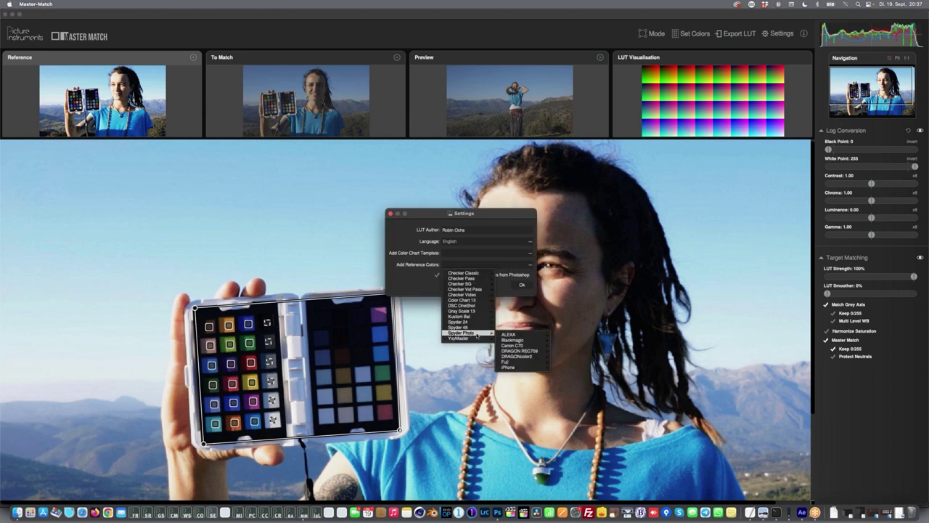
pyautogui.moveTo(534, 345)
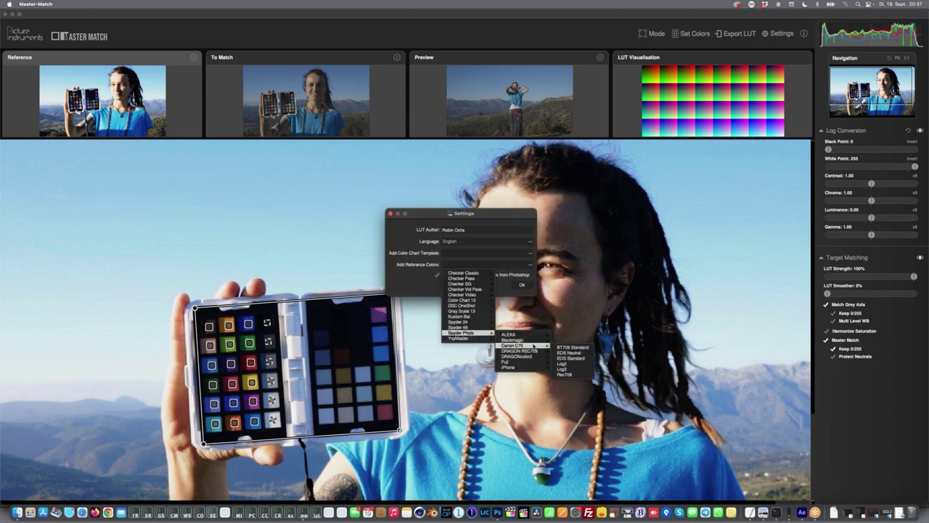
pyautogui.click(573, 352)
pyautogui.click(475, 264)
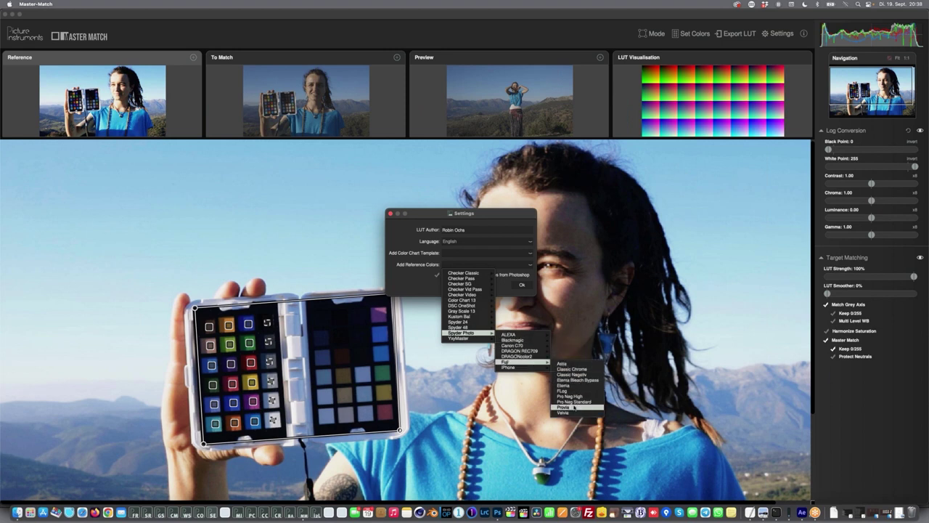
pyautogui.click(574, 407)
pyautogui.click(493, 265)
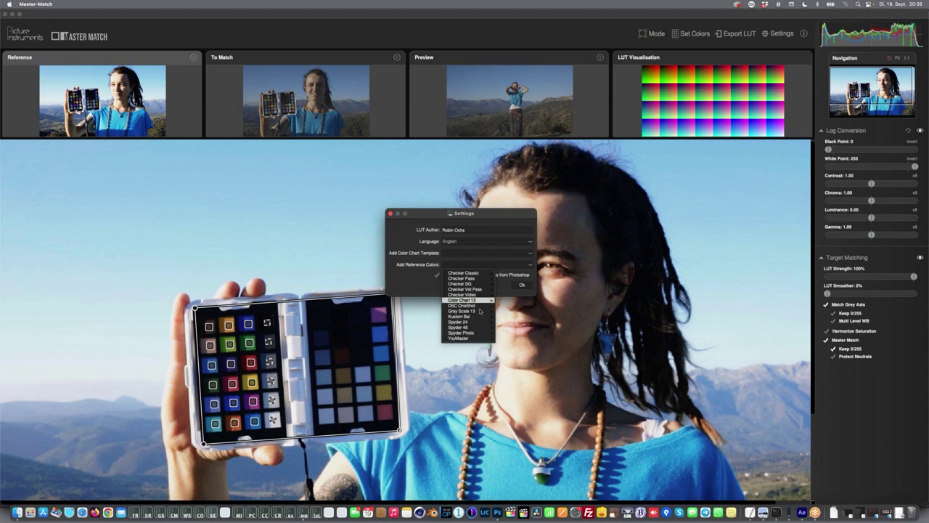
pyautogui.moveTo(535, 361)
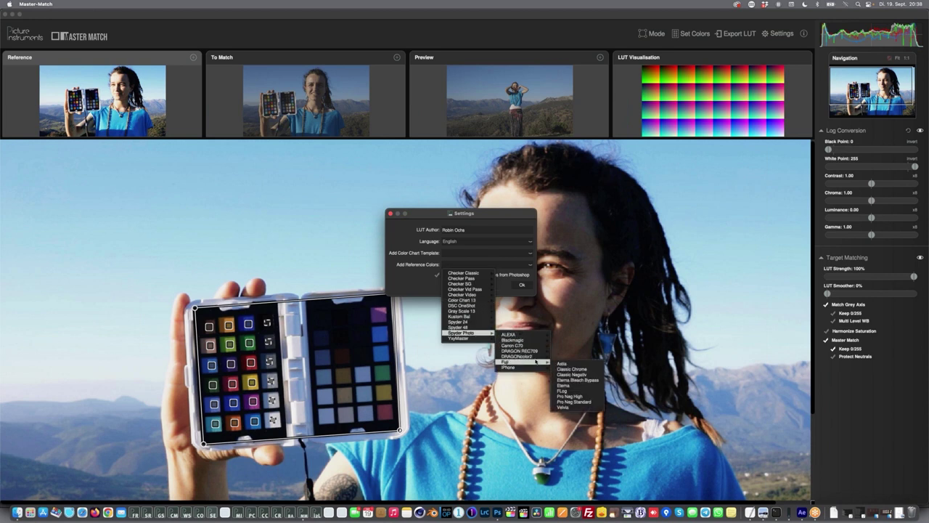
pyautogui.click(573, 402)
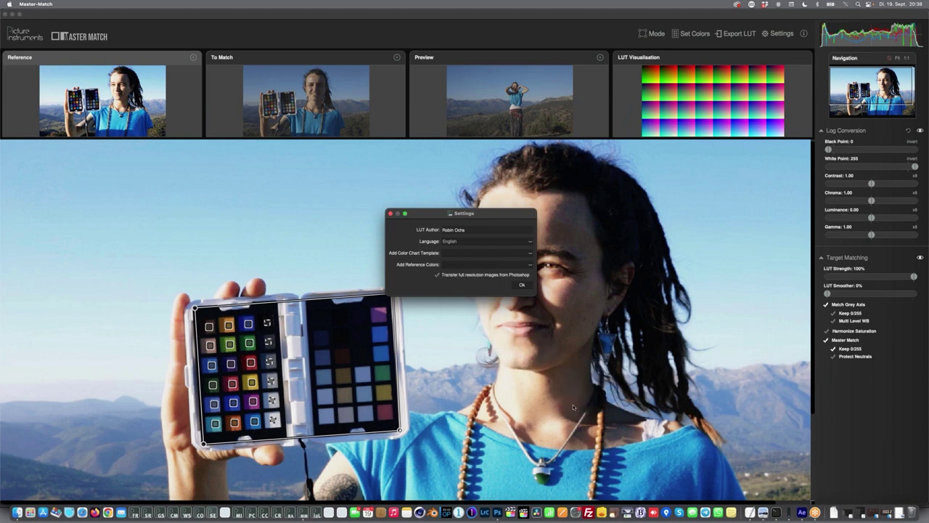
# Close the settings, load the Spyder Photo - Fuji - Velvia template as the reference and display the To Match image.
pyautogui.click(521, 284)
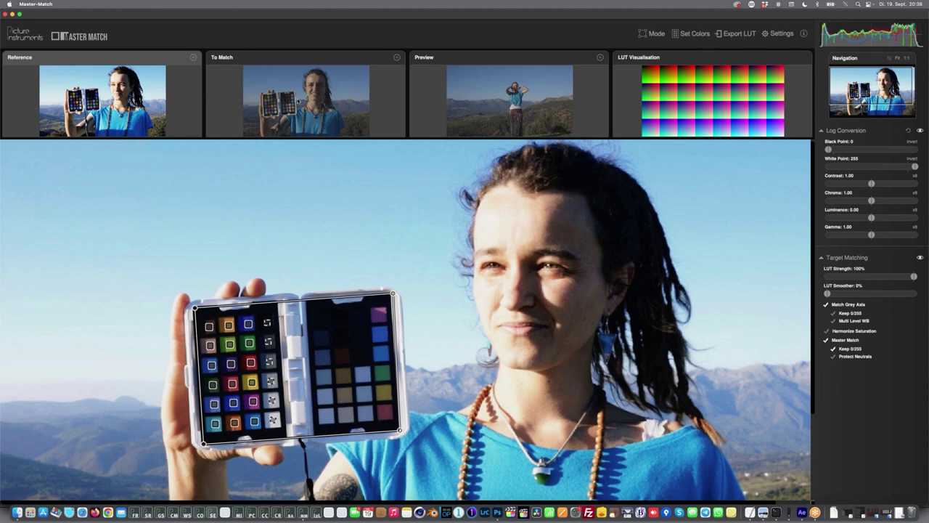
pyautogui.click(193, 57)
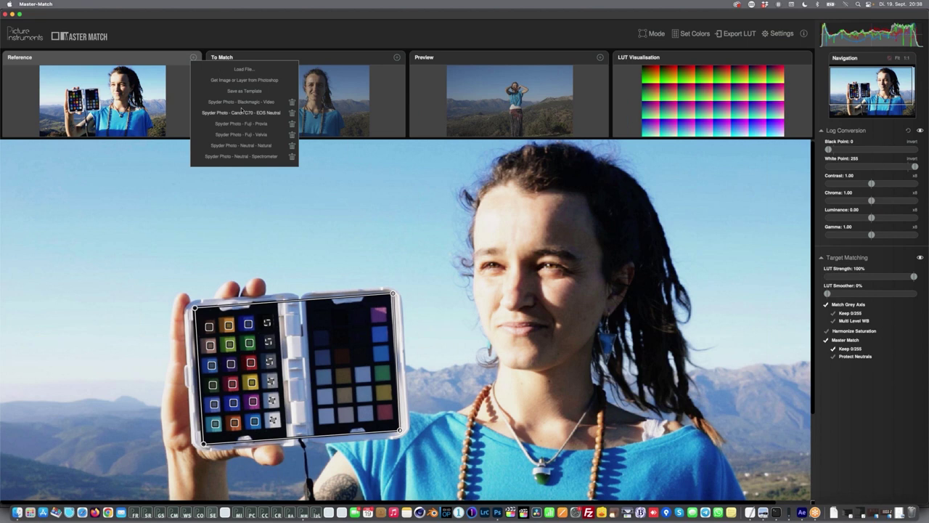
pyautogui.click(249, 134)
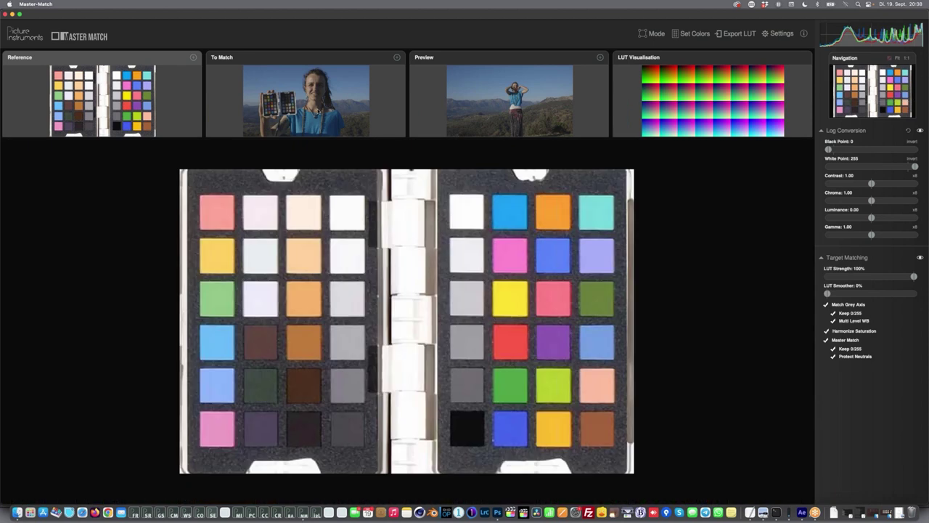
pyautogui.click(317, 109)
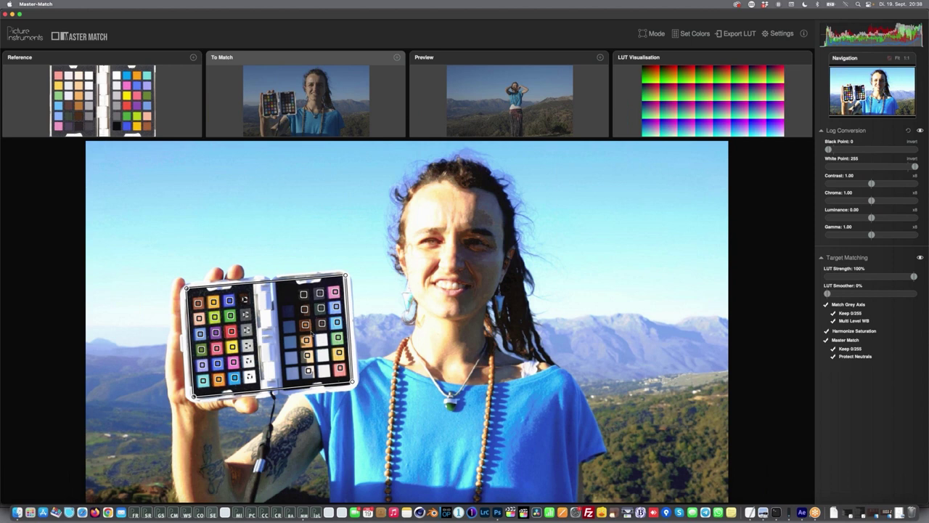
pyautogui.scroll(5, 307, 334)
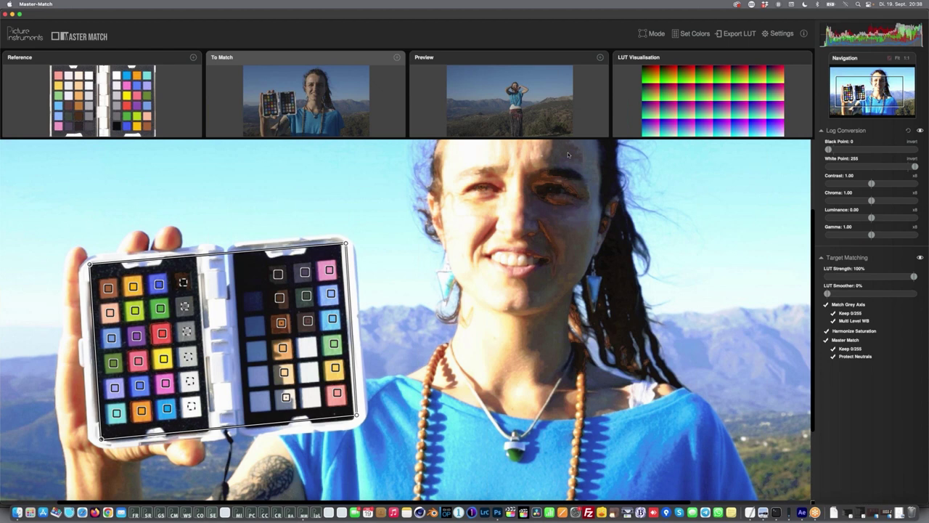
# Modify the chart's set colors by removing all sample points on the shadowed half with the skin-tone and pastel patches.
pyautogui.click(694, 33)
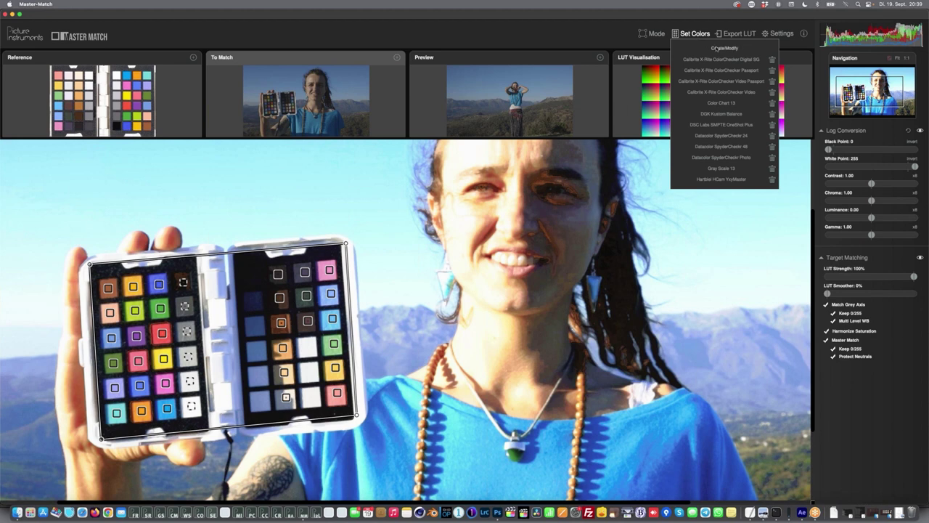
pyautogui.click(716, 48)
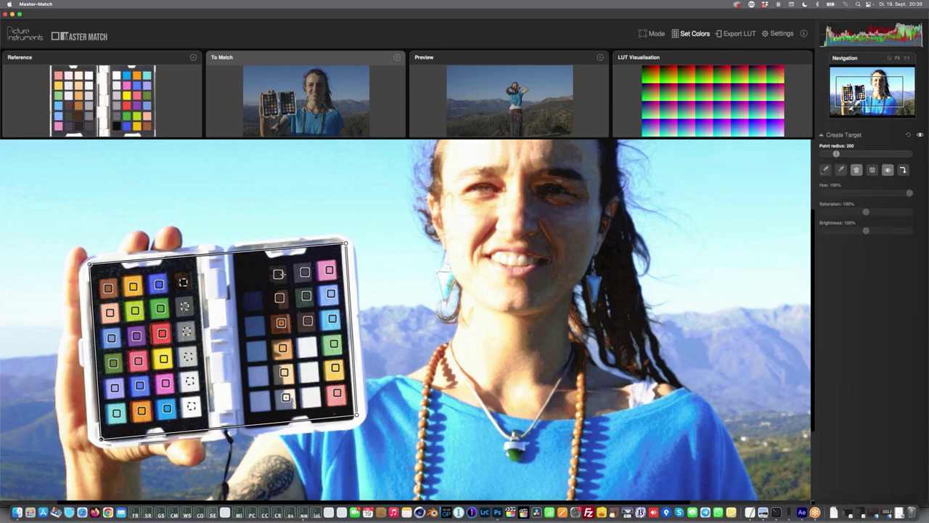
pyautogui.click(278, 274)
pyautogui.click(305, 272)
pyautogui.click(282, 296)
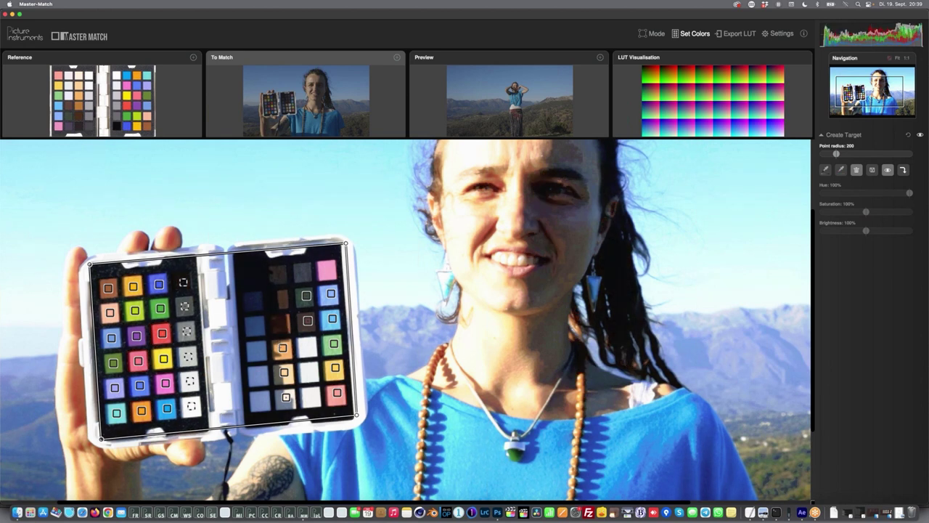
pyautogui.click(282, 347)
pyautogui.click(286, 397)
pyautogui.click(284, 372)
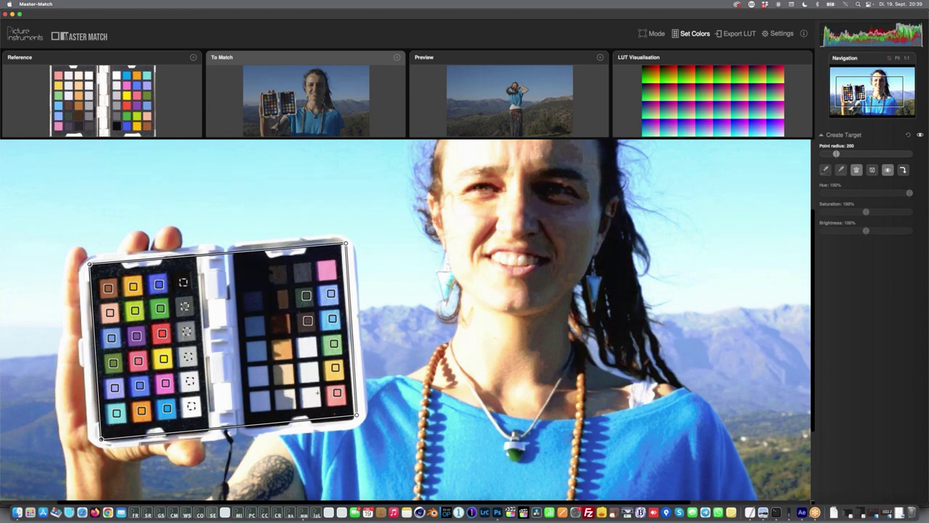
pyautogui.click(336, 393)
pyautogui.click(335, 367)
pyautogui.click(332, 343)
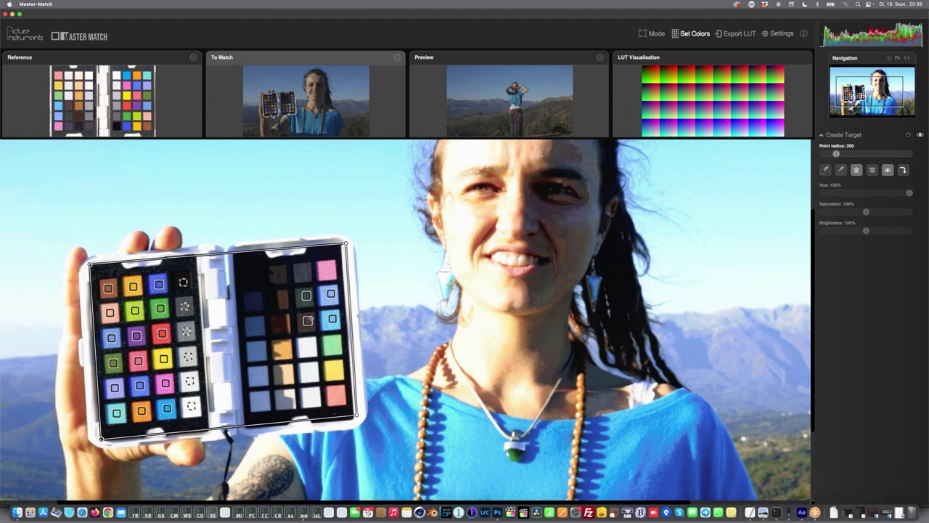
pyautogui.click(307, 320)
pyautogui.click(331, 317)
pyautogui.click(330, 293)
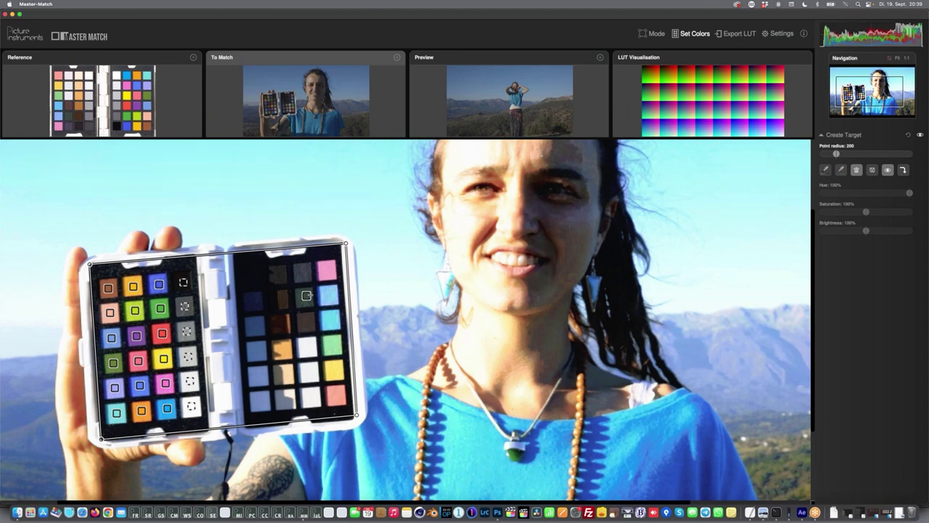
pyautogui.click(306, 295)
pyautogui.click(304, 271)
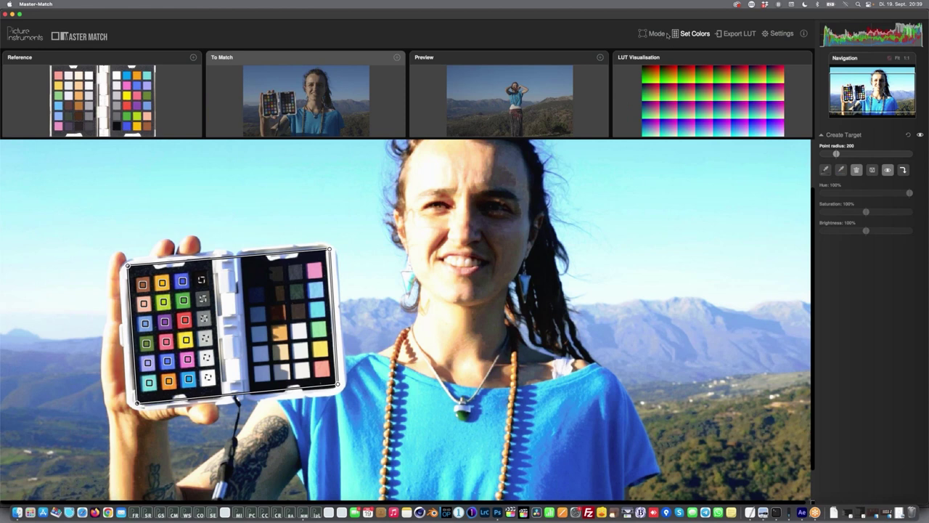
pyautogui.click(684, 34)
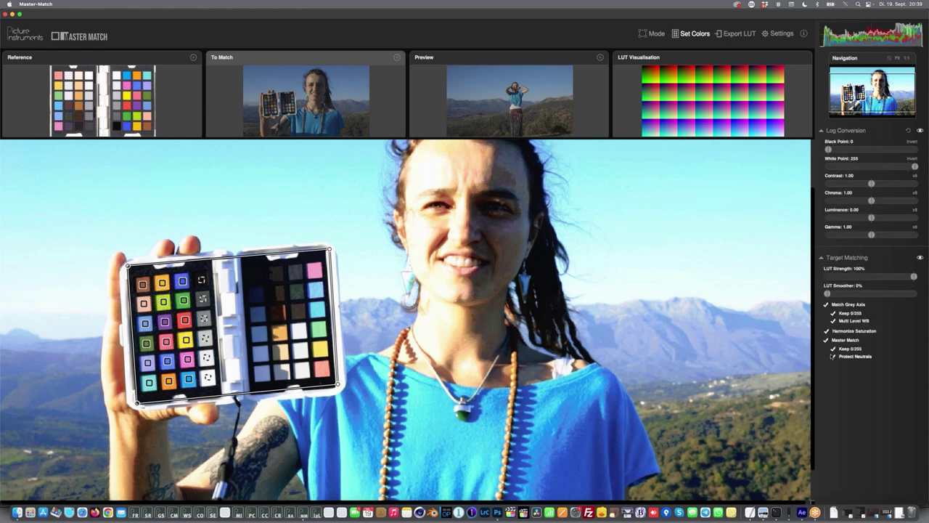
# Turn off Multi Level WB, the grey axis Keep 0/255, Harmonize Saturation and Protect Neutrals for the target matching.
pyautogui.click(833, 356)
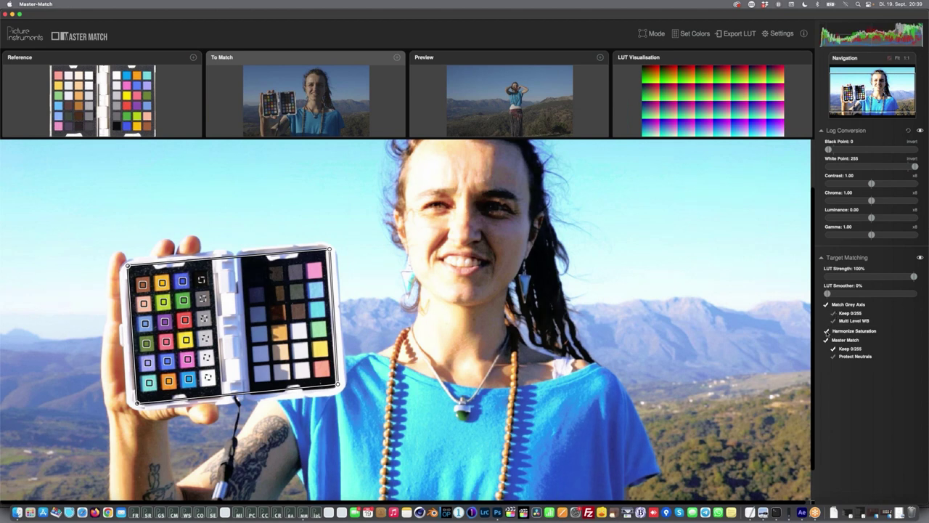
pyautogui.click(825, 331)
pyautogui.scroll(-3, 514, 281)
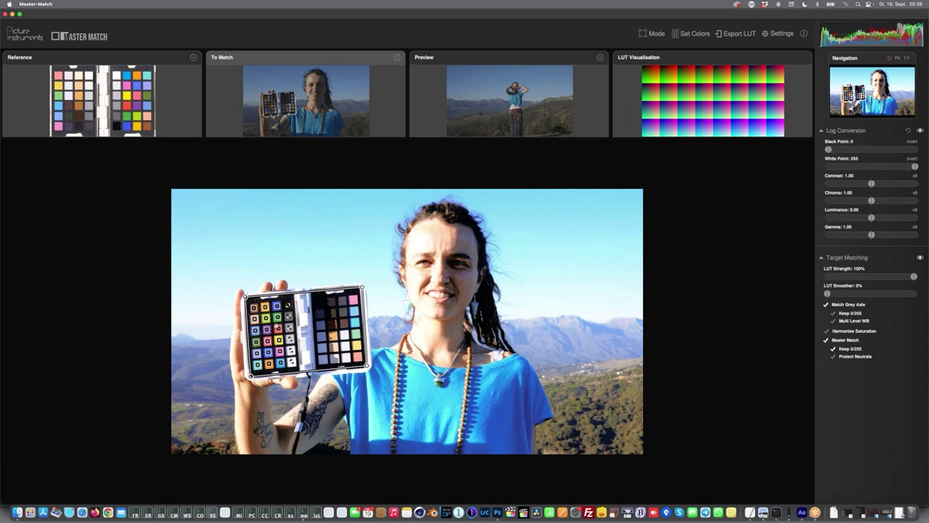
pyautogui.scroll(2, 266, 315)
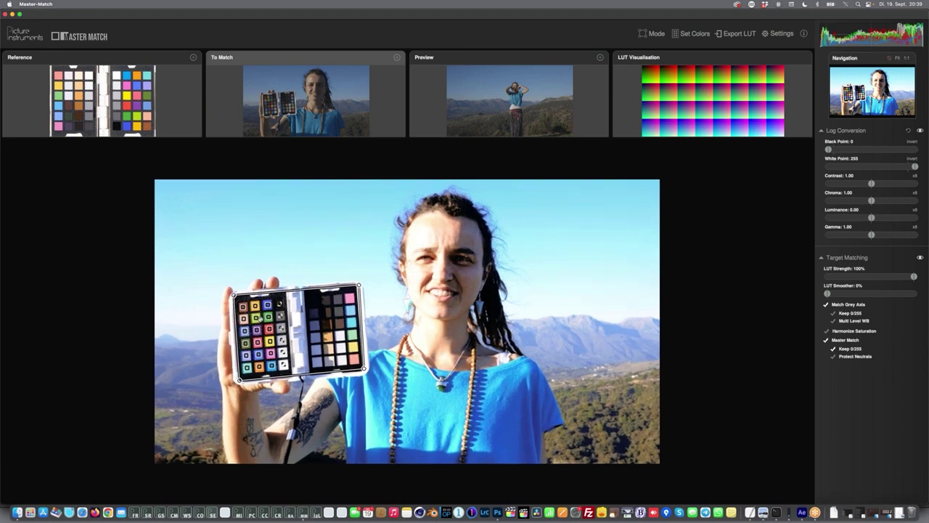
# Try the Spyder Photo references Neutral - Natural, Canon C70 - EOS Neutral and Blackmagic - Video on the matched image.
pyautogui.click(193, 58)
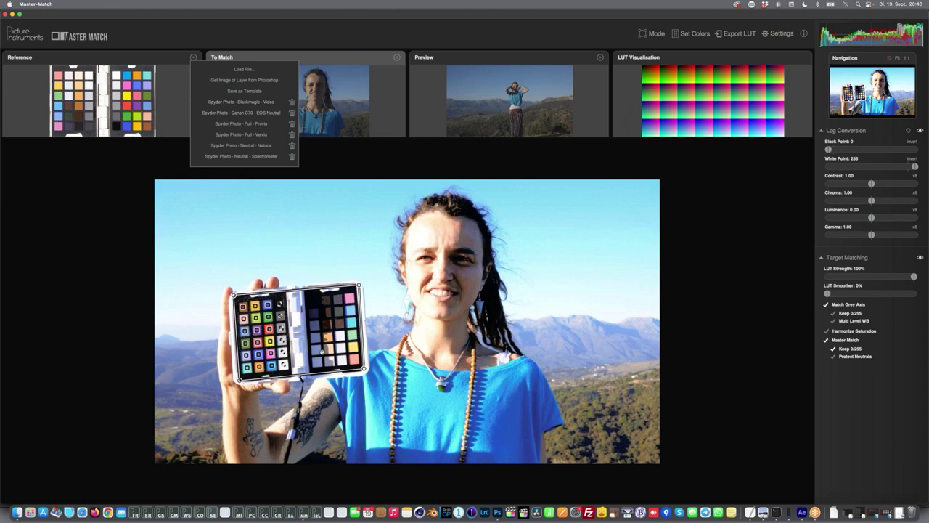
pyautogui.click(259, 144)
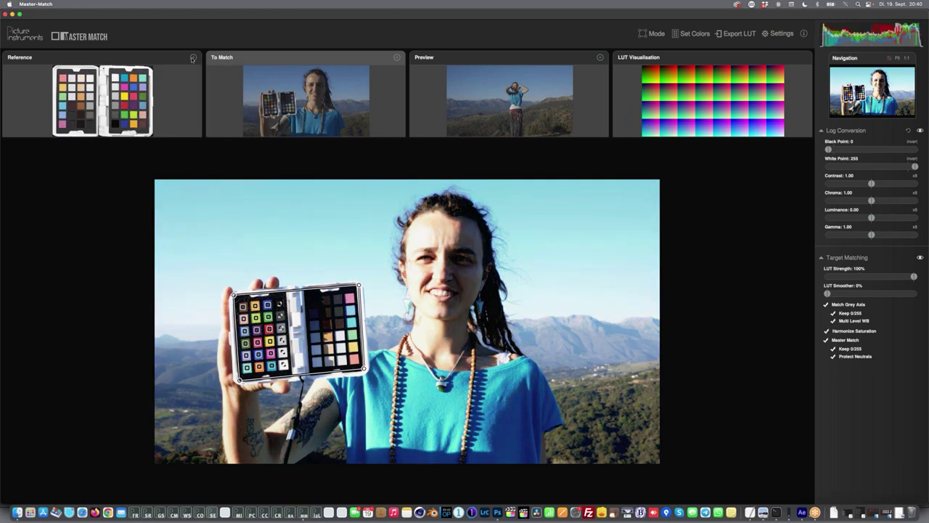
pyautogui.click(193, 57)
pyautogui.click(256, 112)
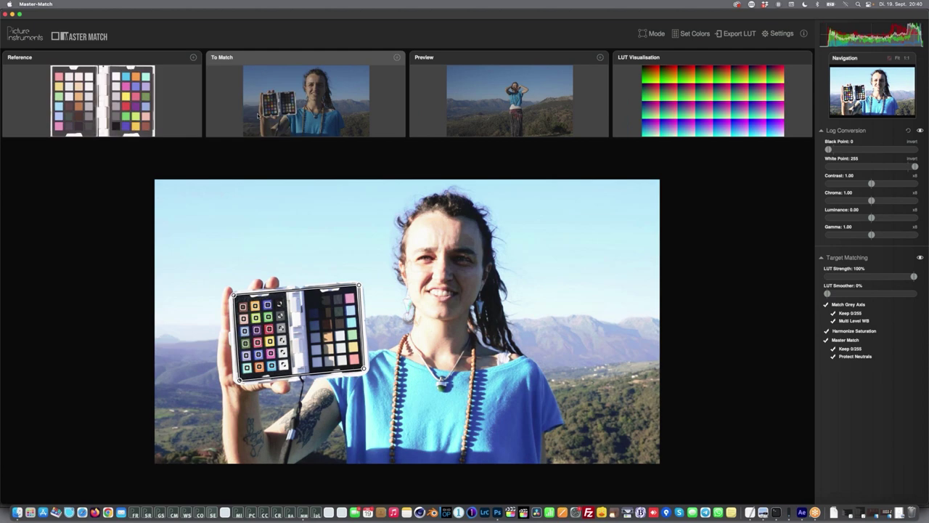
pyautogui.click(193, 57)
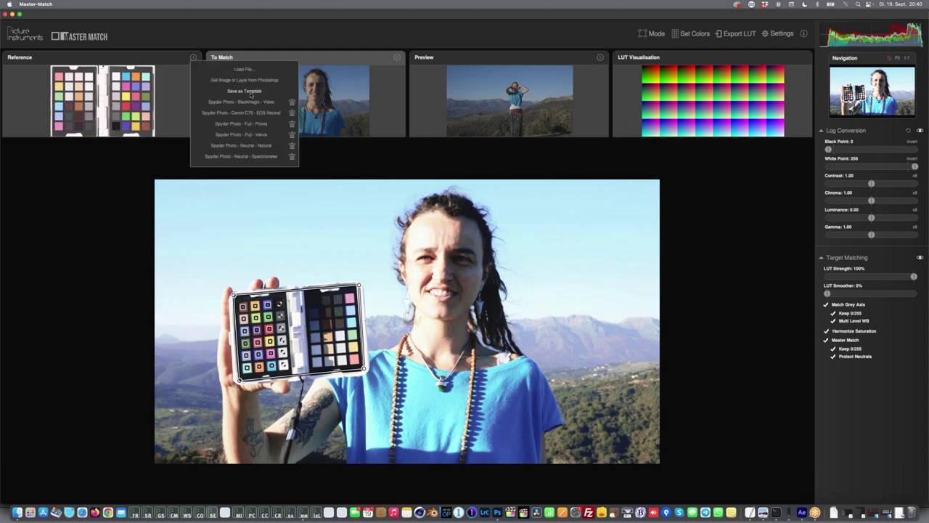
pyautogui.click(239, 99)
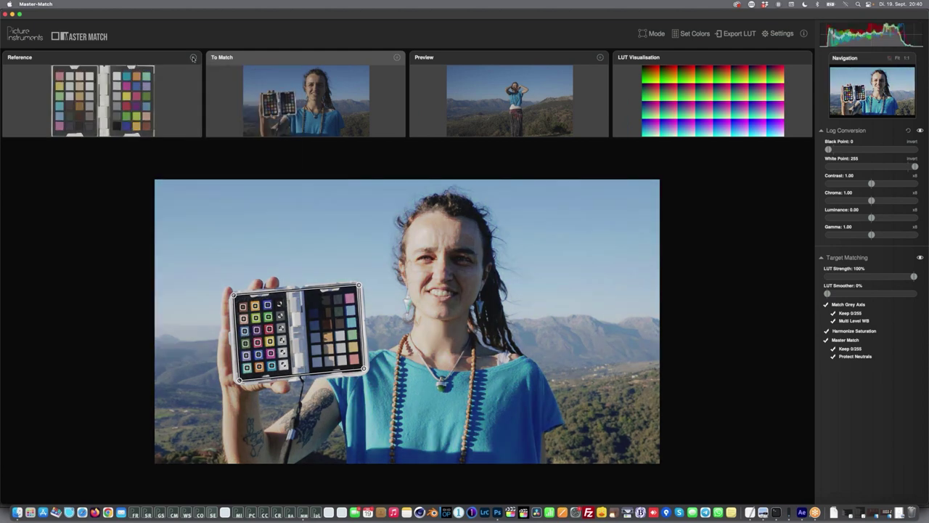
# Compare the Fuji - Velvia and Fuji - Provia references, and load Spyder Photo - Blackmagic - Video as the reference.
pyautogui.click(193, 57)
pyautogui.click(268, 135)
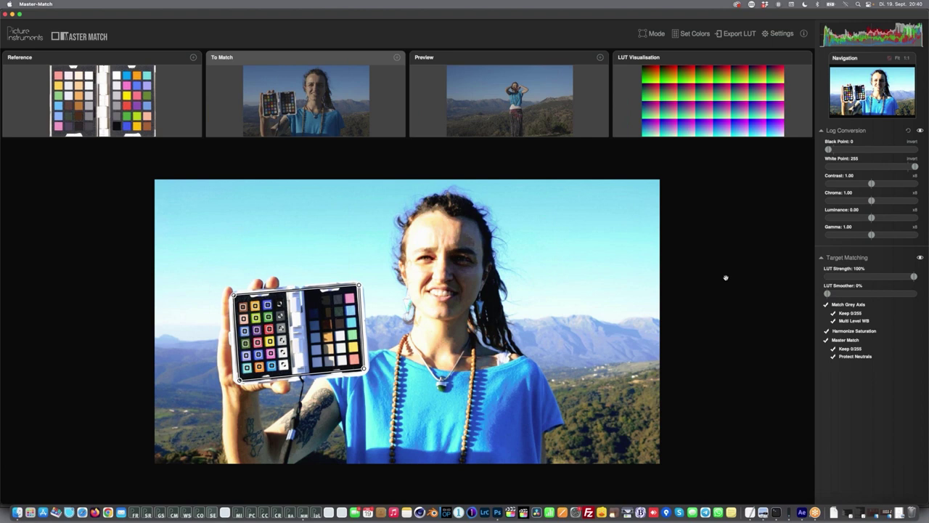
pyautogui.click(193, 57)
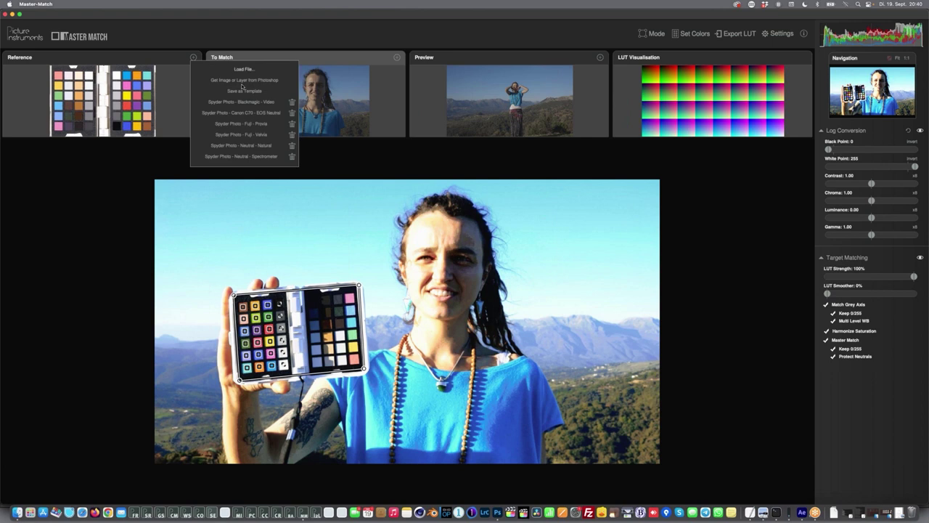
pyautogui.click(263, 126)
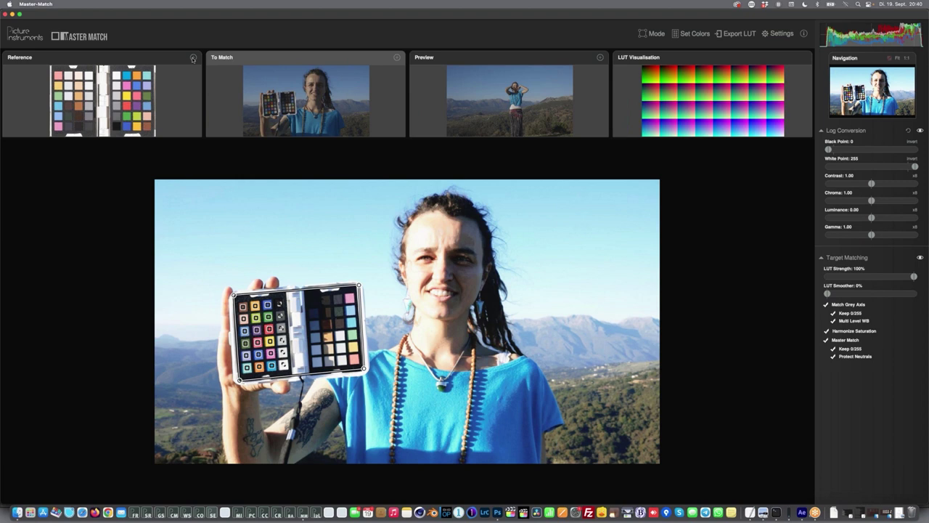
pyautogui.click(193, 58)
pyautogui.click(245, 102)
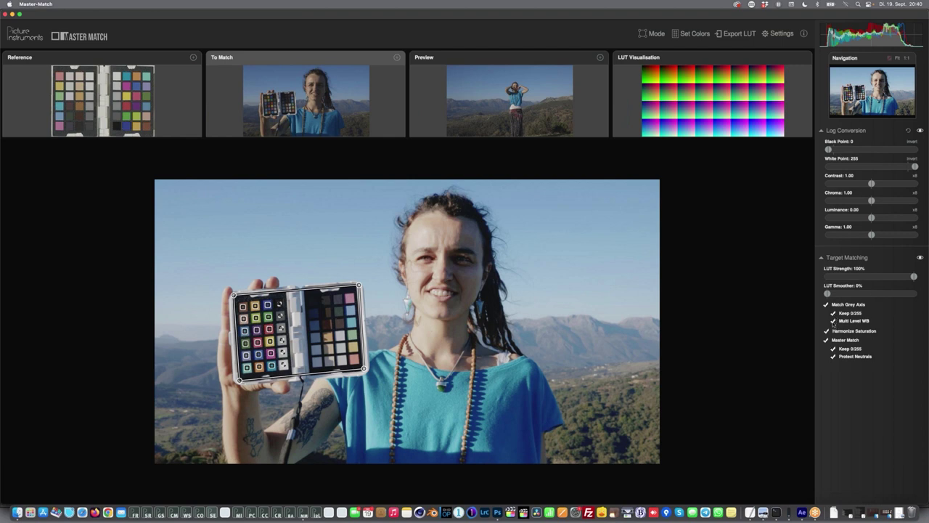
# Turn off Multi Level WB, Harmonize Saturation, and both Protect Neutrals and Keep 0/255 under Master Match.
pyautogui.click(833, 321)
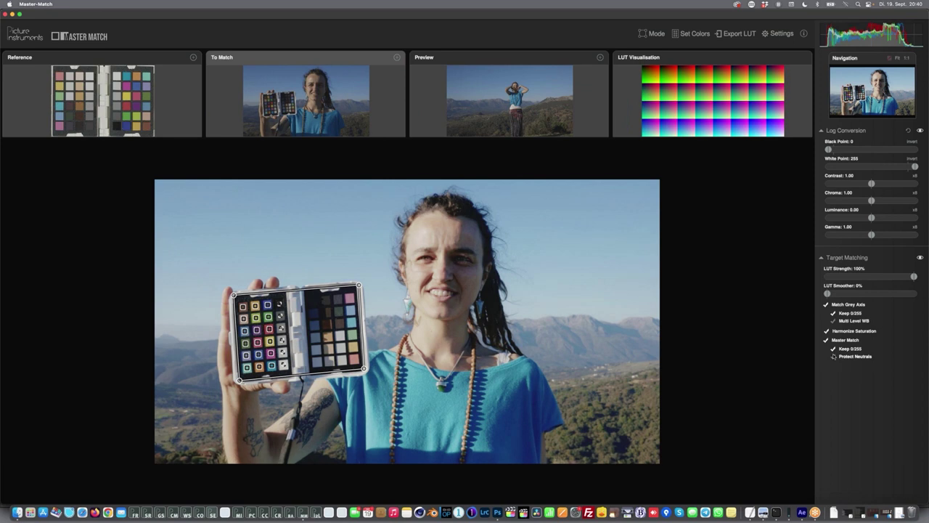
pyautogui.click(833, 356)
pyautogui.click(833, 349)
pyautogui.click(827, 331)
# Look at the LUT export options and compare the image with Target Matching switched off and on.
pyautogui.click(730, 35)
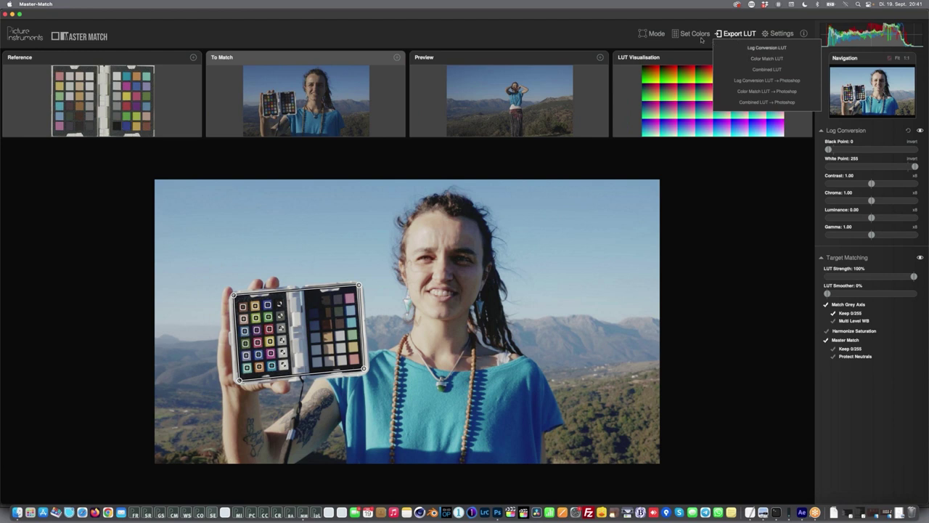
pyautogui.click(737, 26)
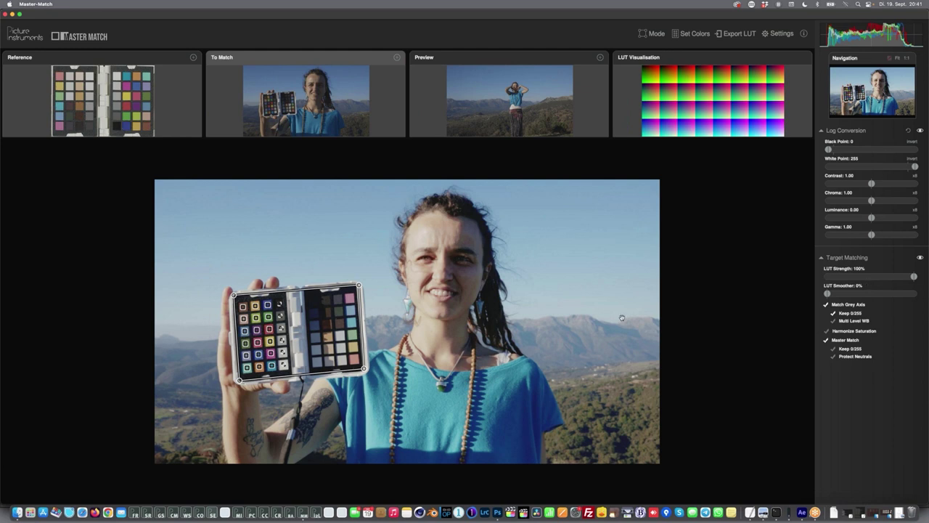
pyautogui.click(919, 258)
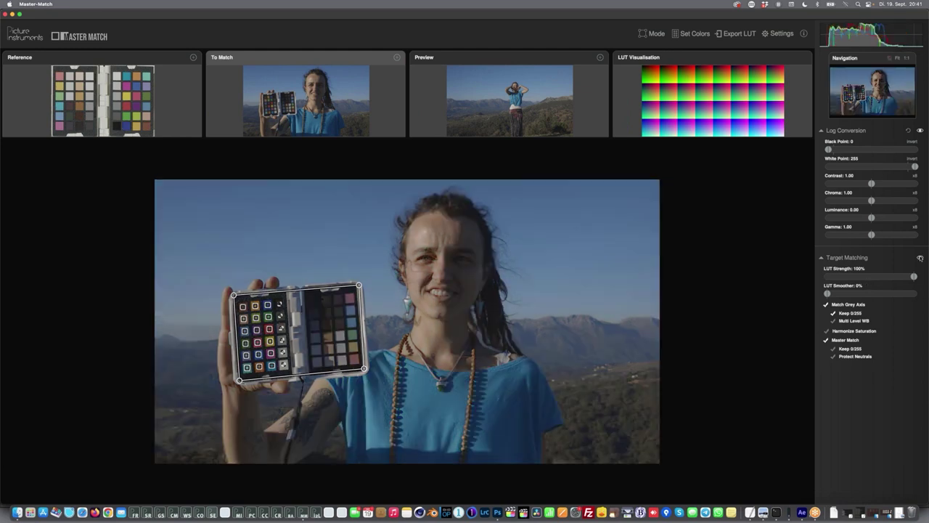
pyautogui.click(920, 258)
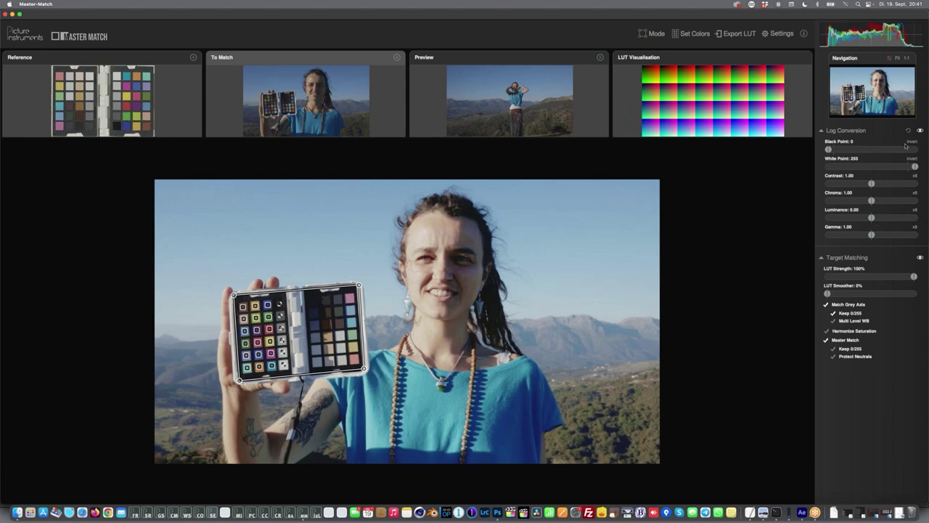
# With Target Matching temporarily bypassed, set the Log Conversion black point to 25, white point to 189 and gamma to 1.13.
pyautogui.click(920, 257)
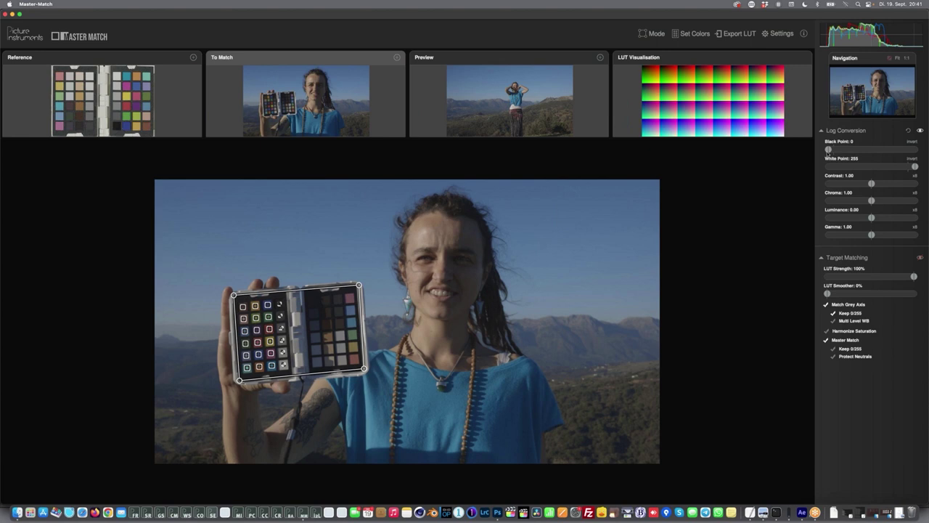
pyautogui.moveTo(828, 149); pyautogui.dragTo(836, 148)
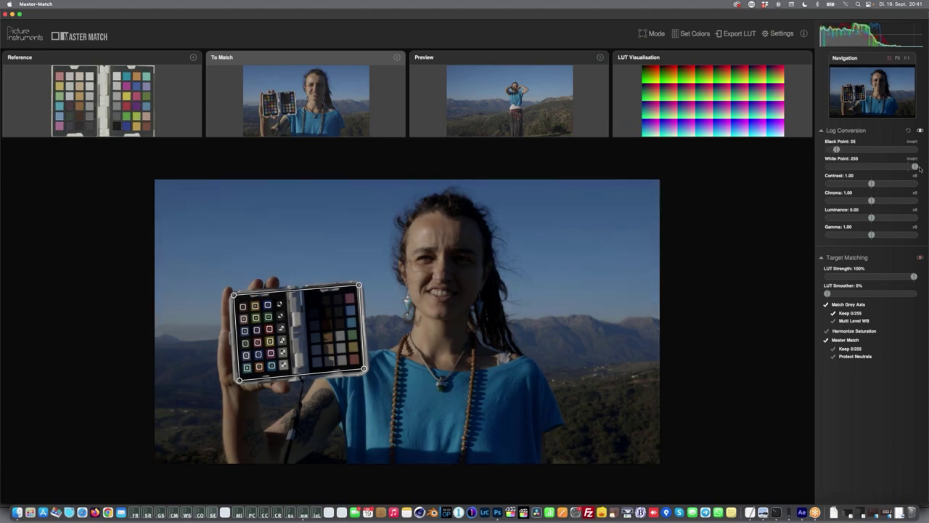
pyautogui.moveTo(915, 166); pyautogui.dragTo(891, 169)
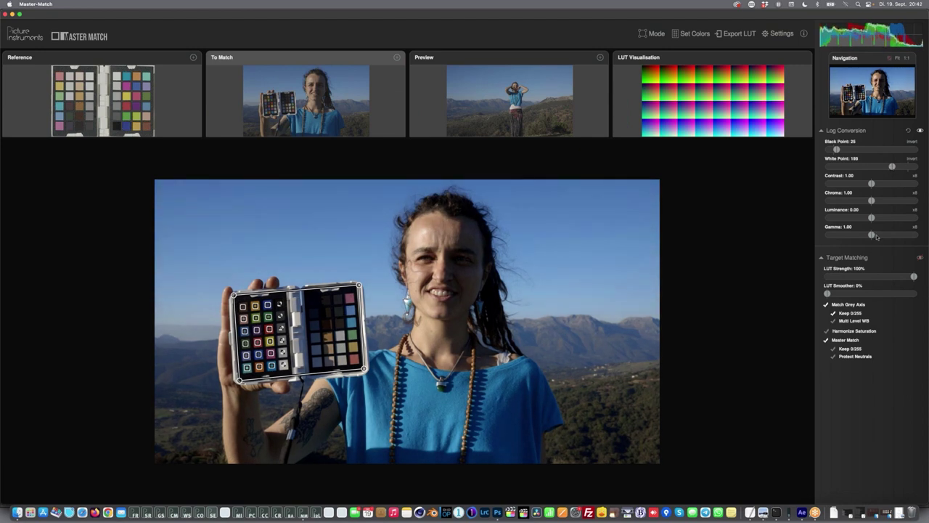
pyautogui.moveTo(872, 234); pyautogui.dragTo(883, 236)
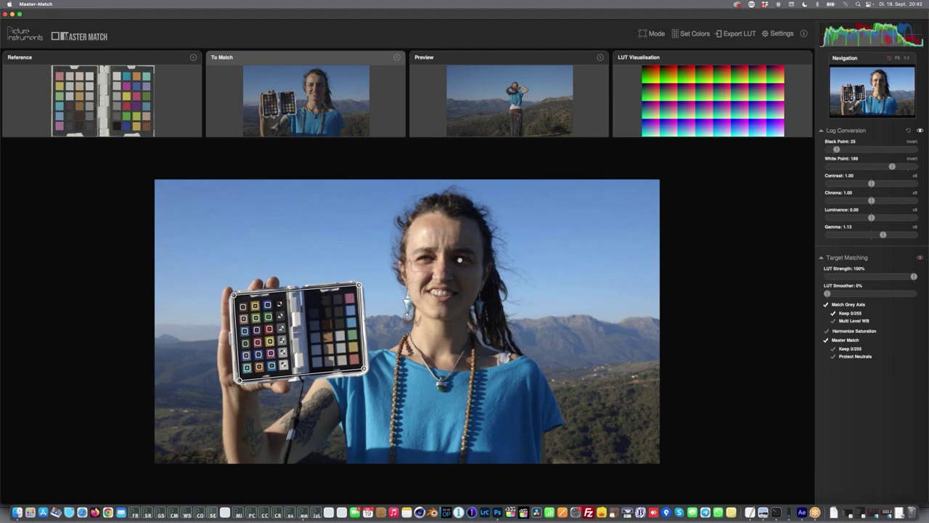
pyautogui.click(918, 259)
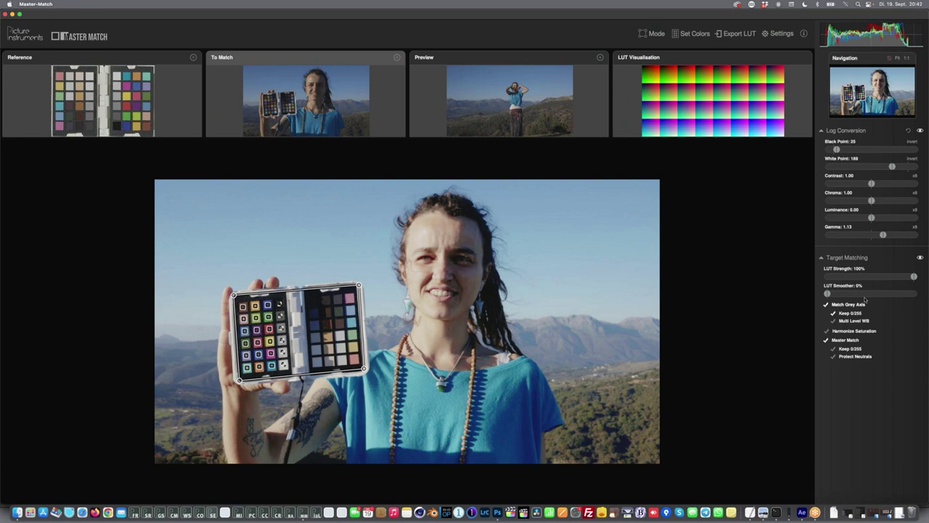
# Export the general color manipulations as a Cube LUT named "Log conversion" in the Footage Webinar 2 folder.
pyautogui.click(733, 34)
pyautogui.click(764, 48)
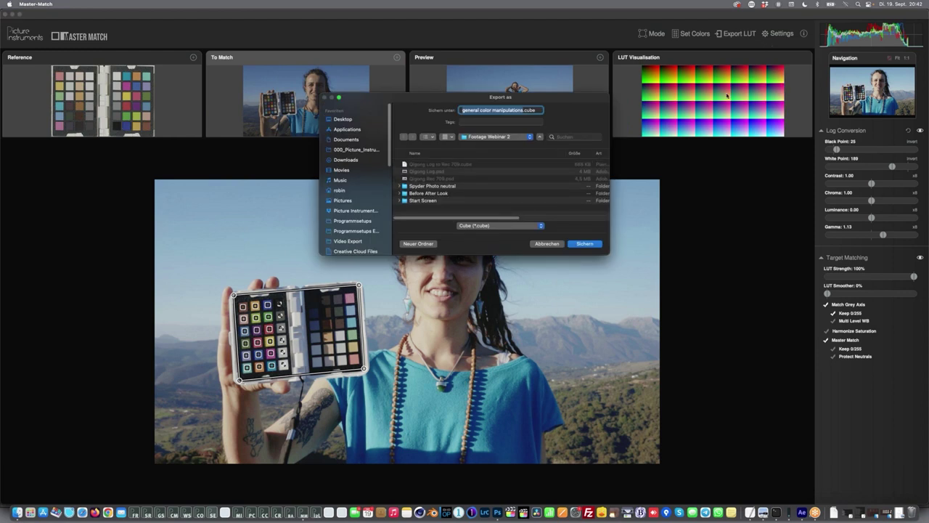
pyautogui.write('Log conversion')
pyautogui.click(585, 243)
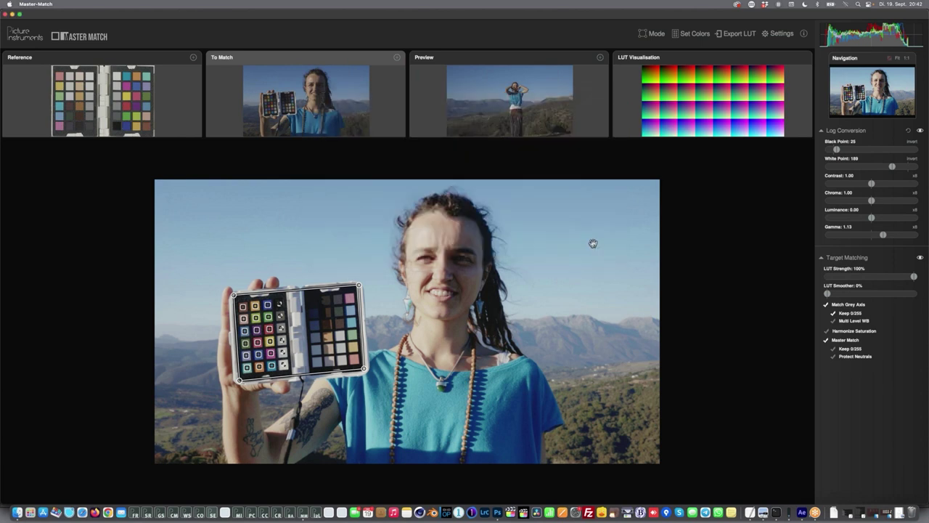
# Export the LUT without general color modifications as a Cube file named "color match lut".
pyautogui.click(729, 35)
pyautogui.click(749, 58)
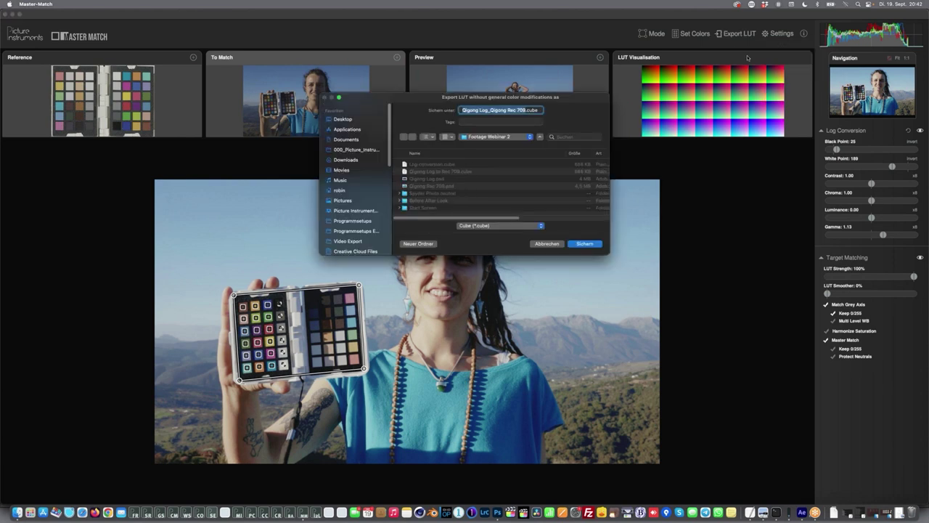
pyautogui.write('q')
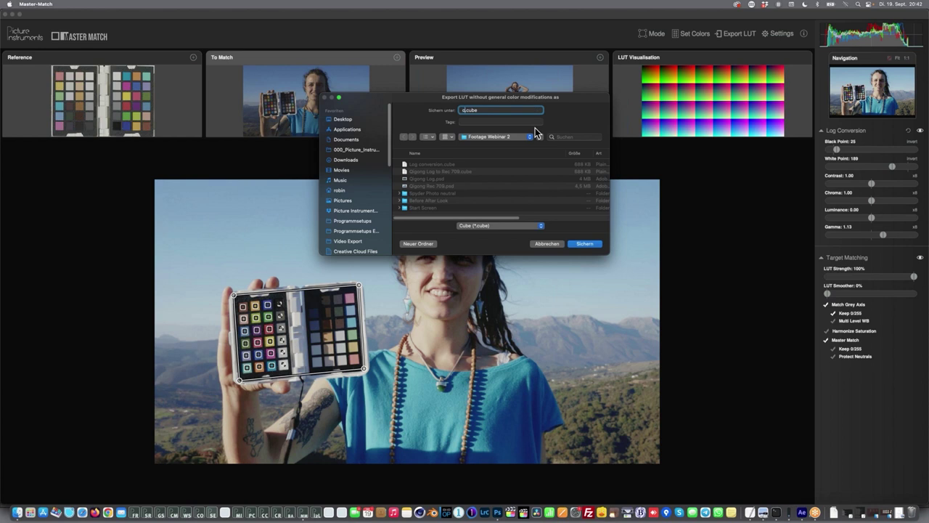
pyautogui.write('olor match lut')
pyautogui.click(590, 244)
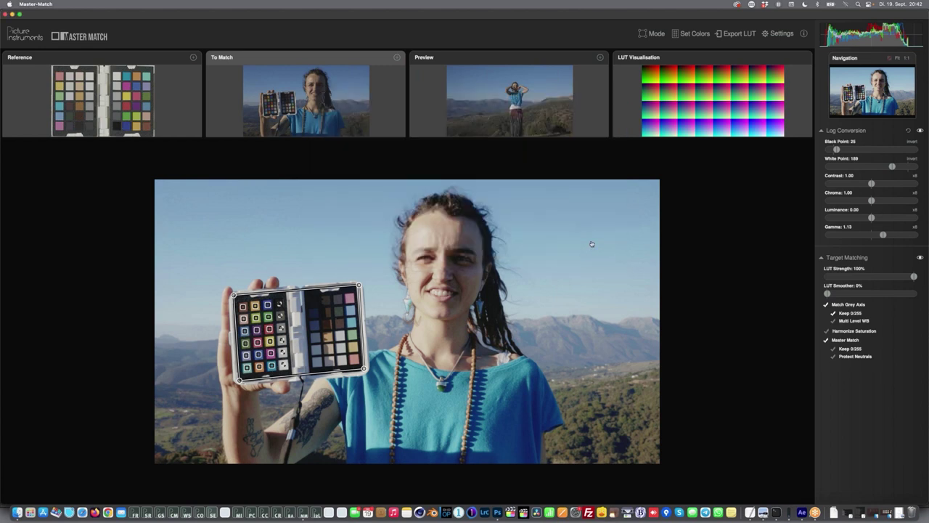
# Switch to After Effects and load Log conversion.cube into the Apply Color LUT effect of the top Canon Log.MP4 layer.
pyautogui.press('super+Tab')
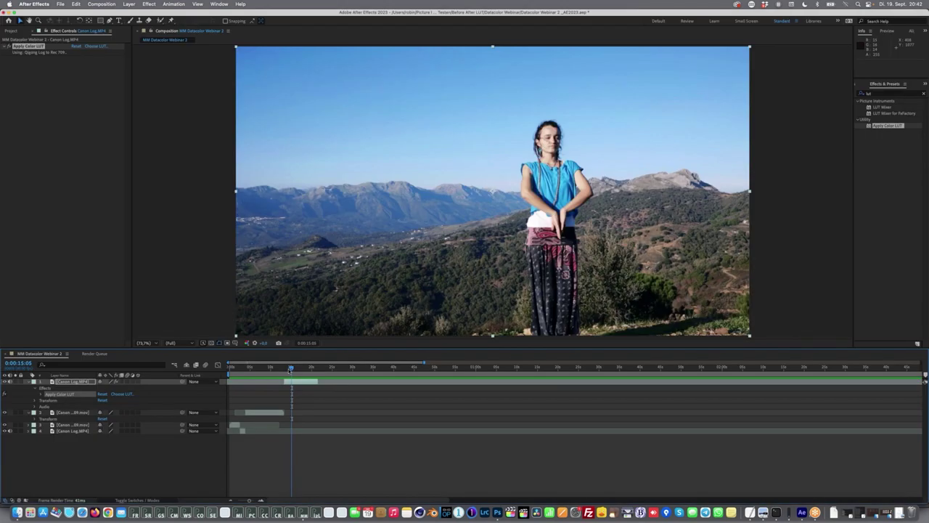
pyautogui.moveTo(292, 368); pyautogui.dragTo(289, 368)
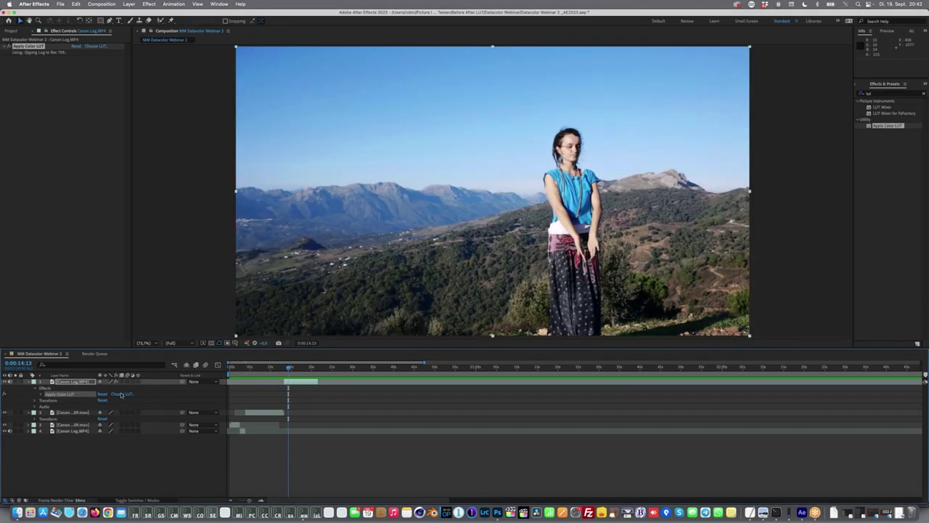
pyautogui.click(121, 394)
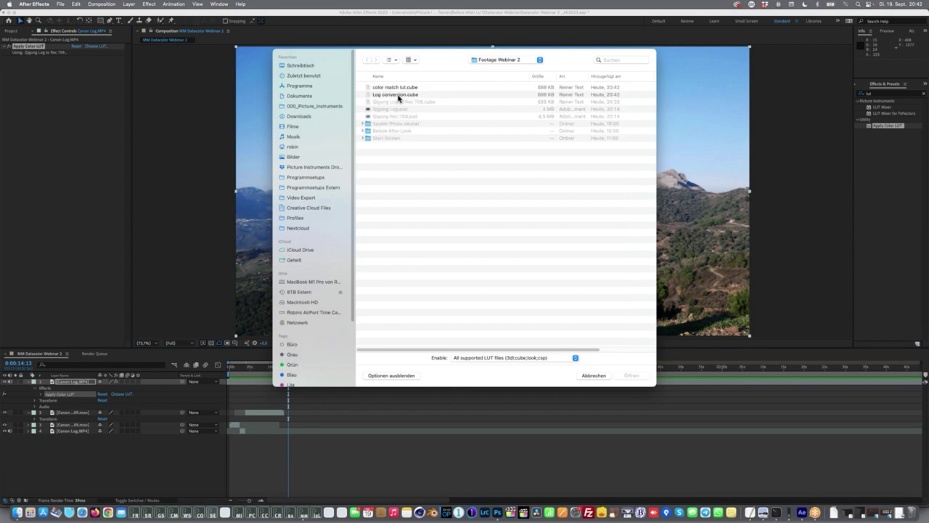
pyautogui.doubleClick(398, 95)
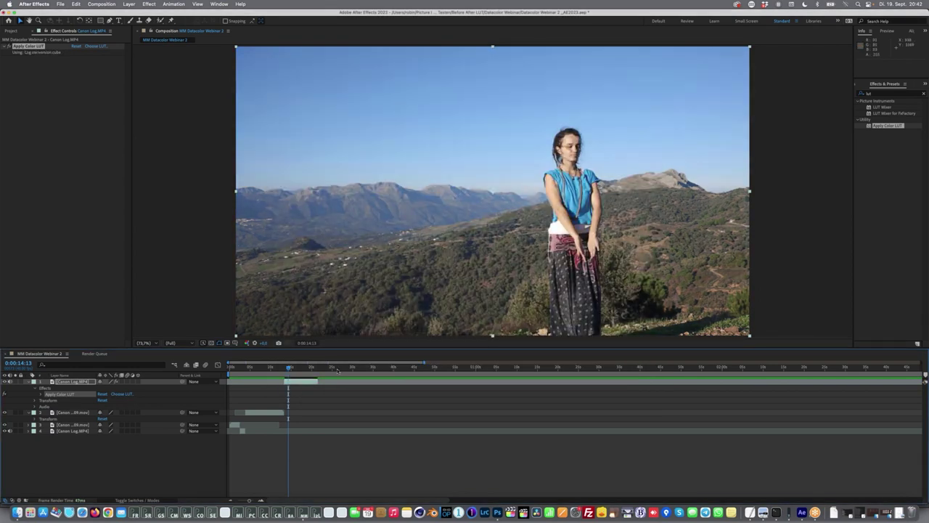
# Add a second Apply Color LUT effect using color match lut.cube to the top layer and compare it with the preceding clip.
pyautogui.moveTo(289, 368); pyautogui.dragTo(292, 367)
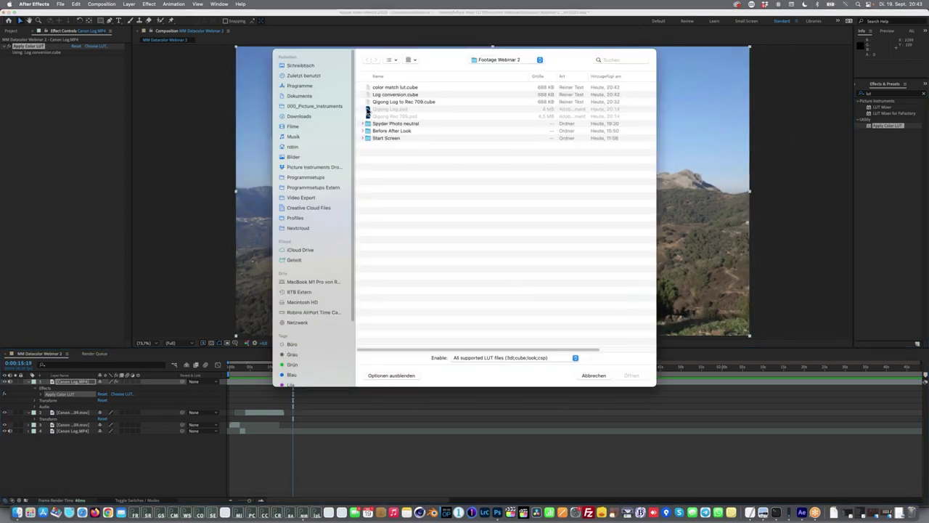
pyautogui.doubleClick(392, 88)
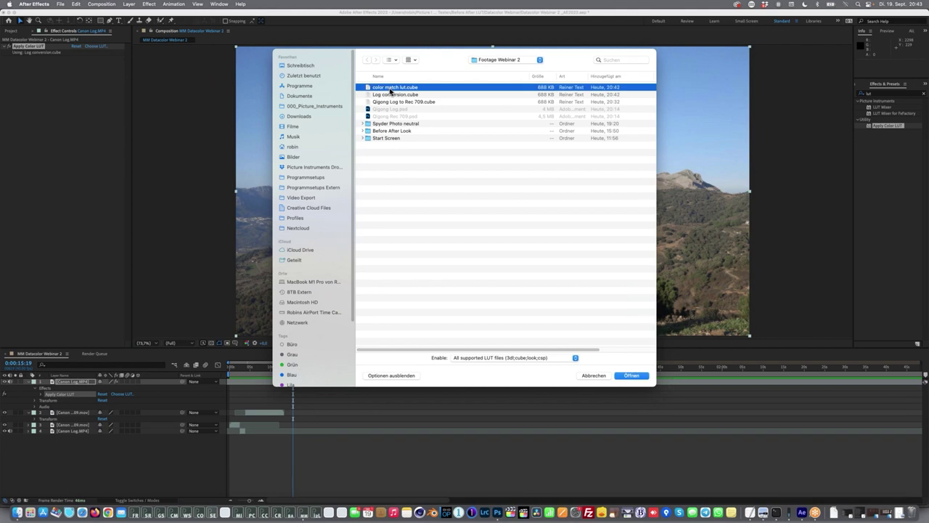
pyautogui.press('super+Tab')
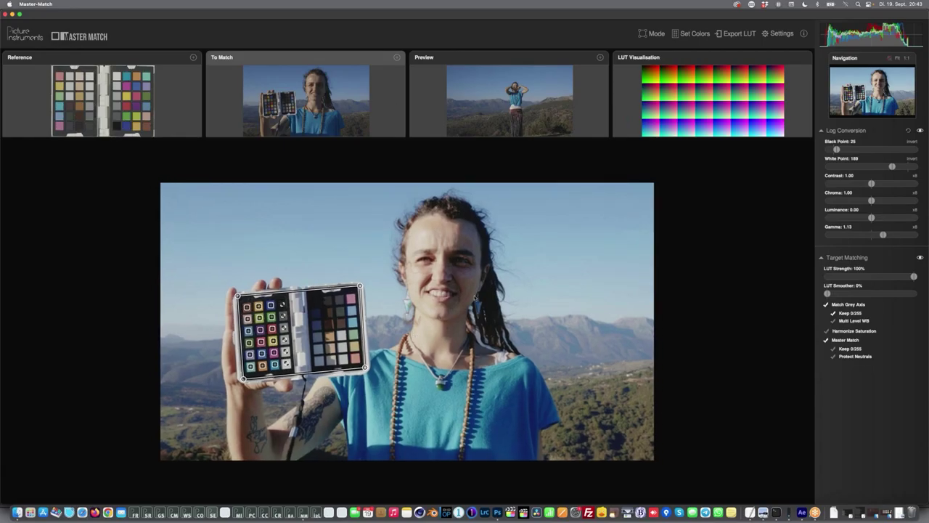
pyautogui.press('super+Tab')
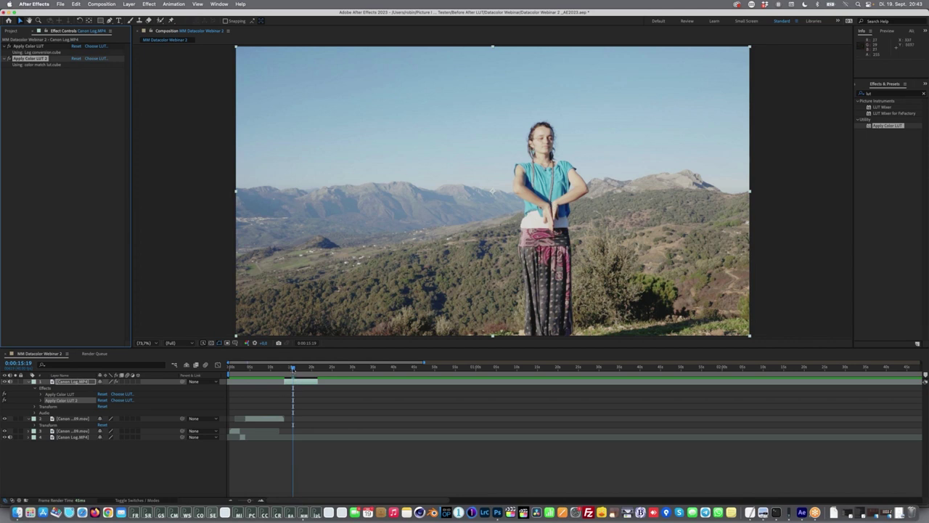
pyautogui.moveTo(292, 369); pyautogui.dragTo(274, 370)
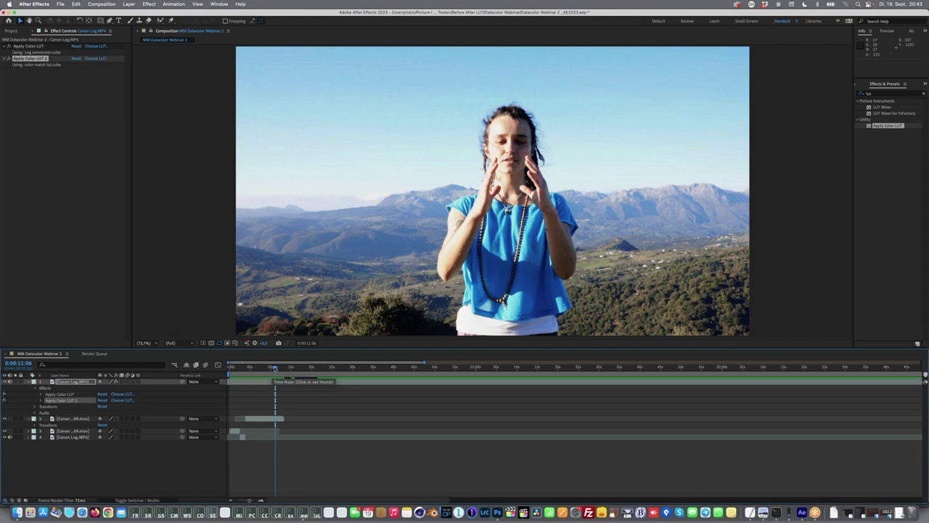
# Switch to Master Match and load Qigong Rec 709.psd as the new image to match.
pyautogui.press('super+Tab')
pyautogui.press('super+Tab')
pyautogui.press('super+Tab')
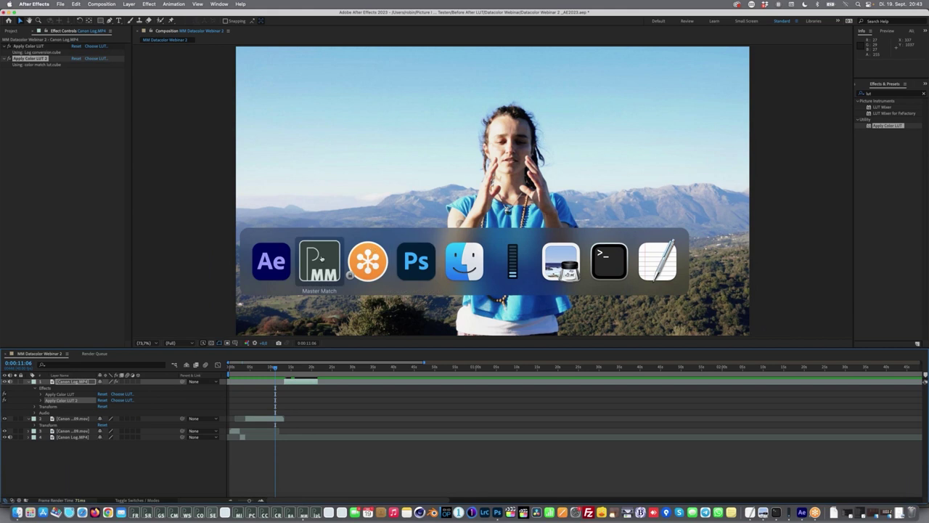
pyautogui.click(325, 255)
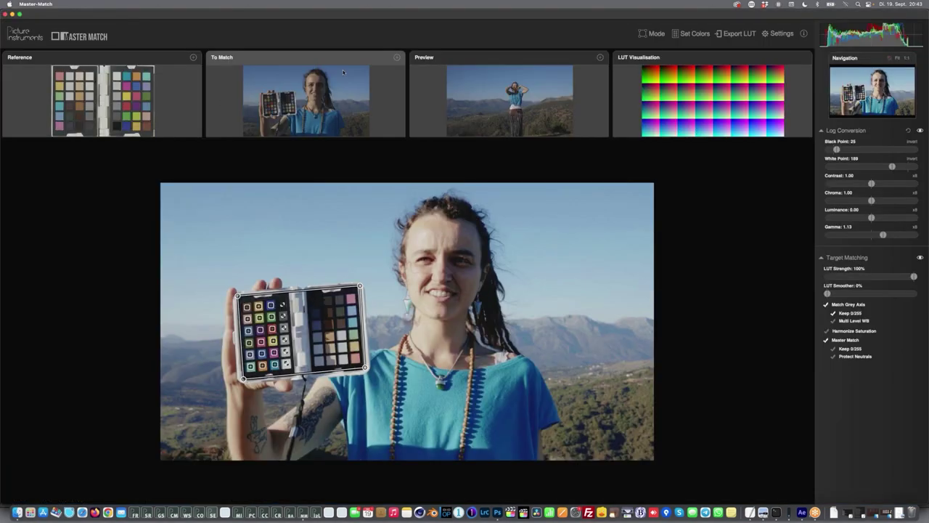
pyautogui.click(396, 57)
pyautogui.click(418, 67)
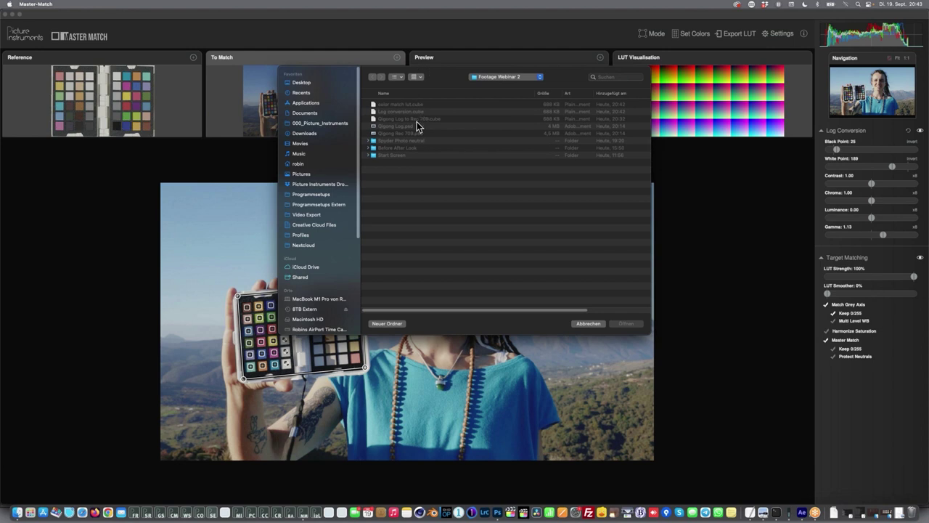
pyautogui.doubleClick(403, 134)
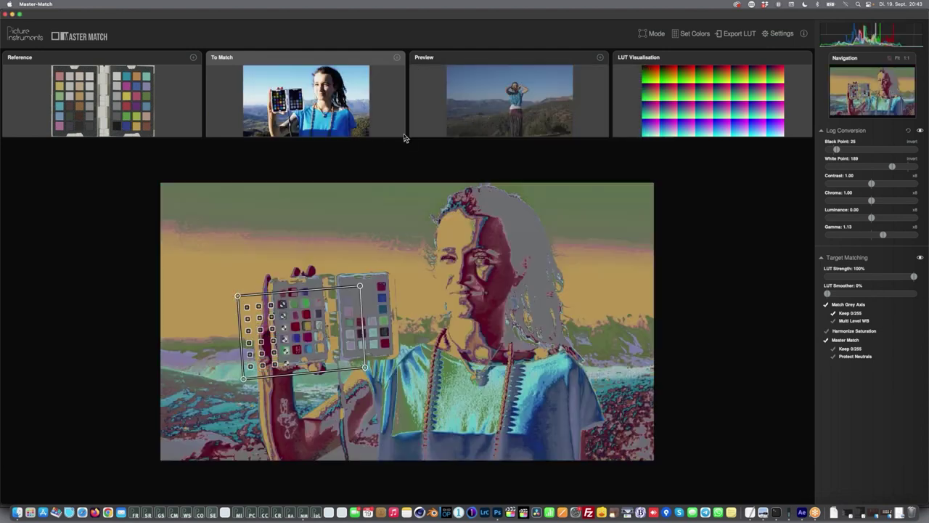
# Place the four corners of the target grid on the corners of the color chart held in the new image.
pyautogui.scroll(5, 359, 268)
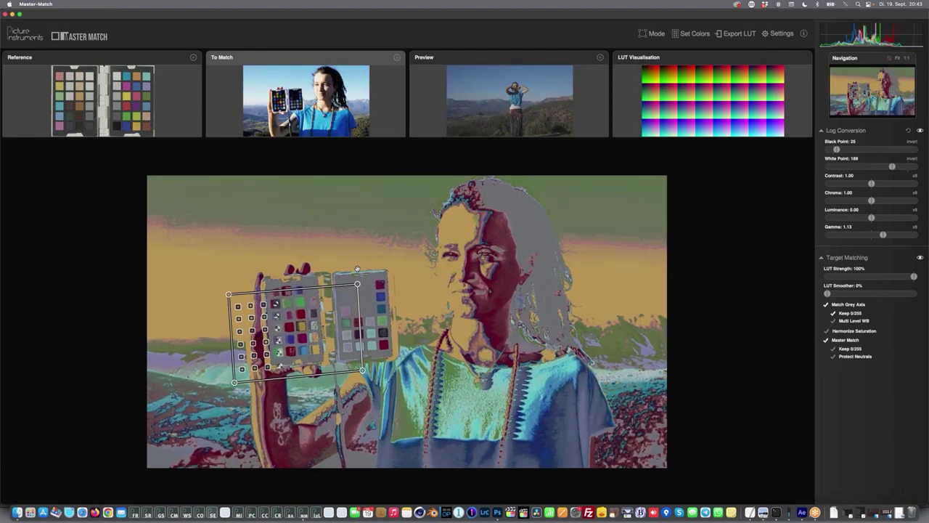
pyautogui.scroll(5, 357, 269)
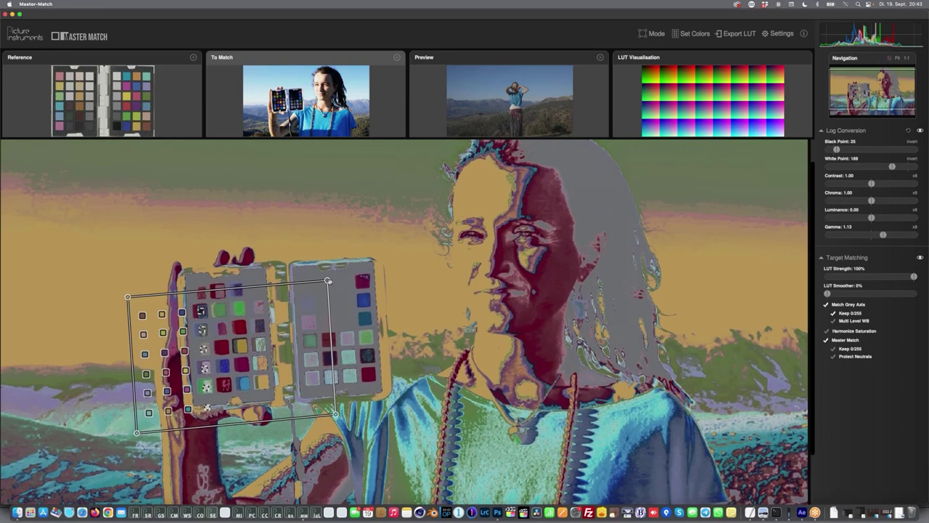
pyautogui.moveTo(328, 279); pyautogui.dragTo(372, 259)
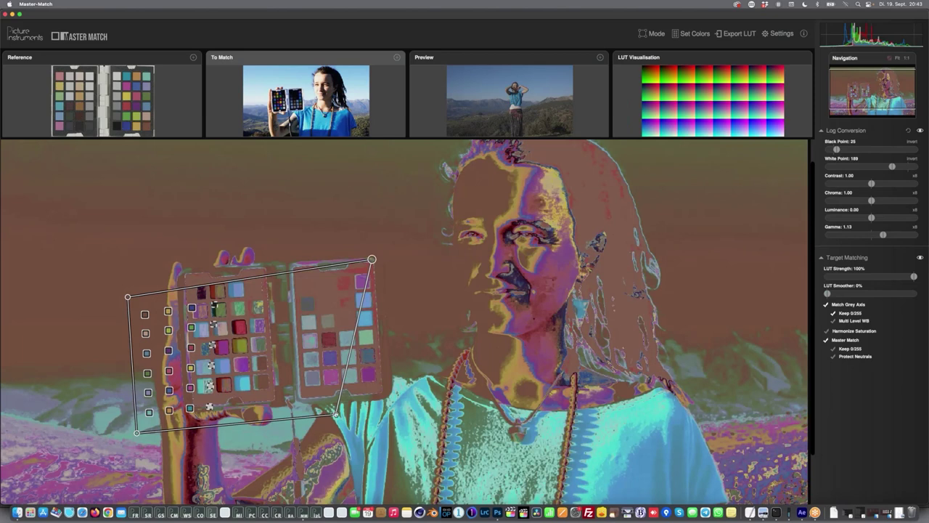
pyautogui.moveTo(336, 415); pyautogui.dragTo(382, 389)
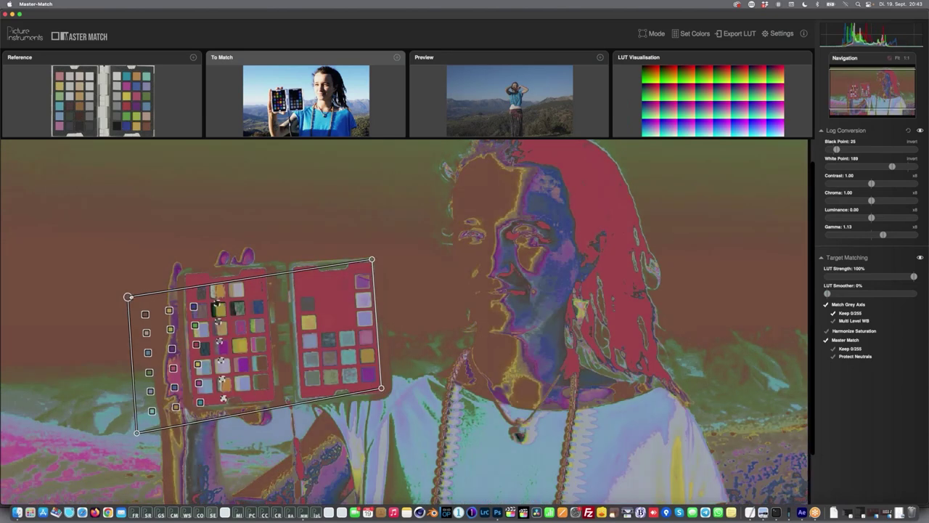
pyautogui.moveTo(128, 297); pyautogui.dragTo(184, 275)
pyautogui.moveTo(136, 433); pyautogui.dragTo(193, 405)
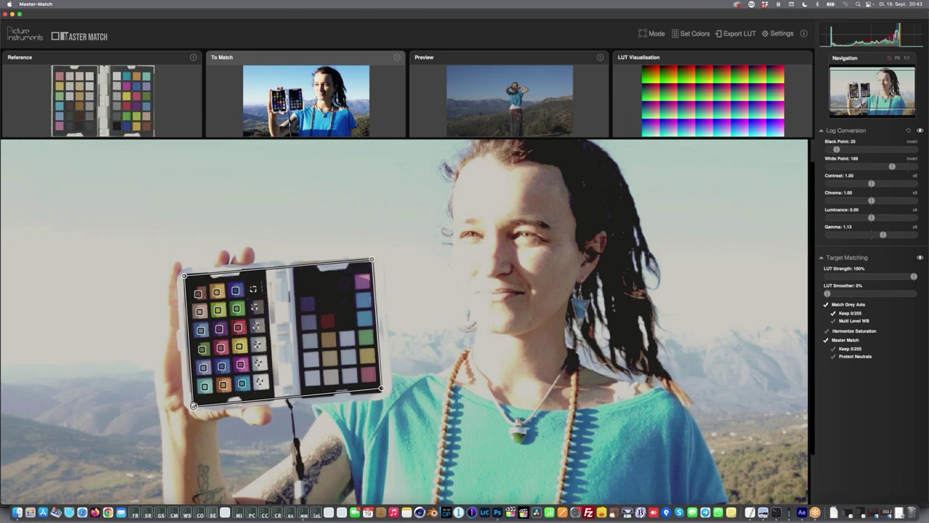
# Fine-tune the four grid corners so that the sample squares sit centered on the chart's color patches.
pyautogui.scroll(3, 194, 403)
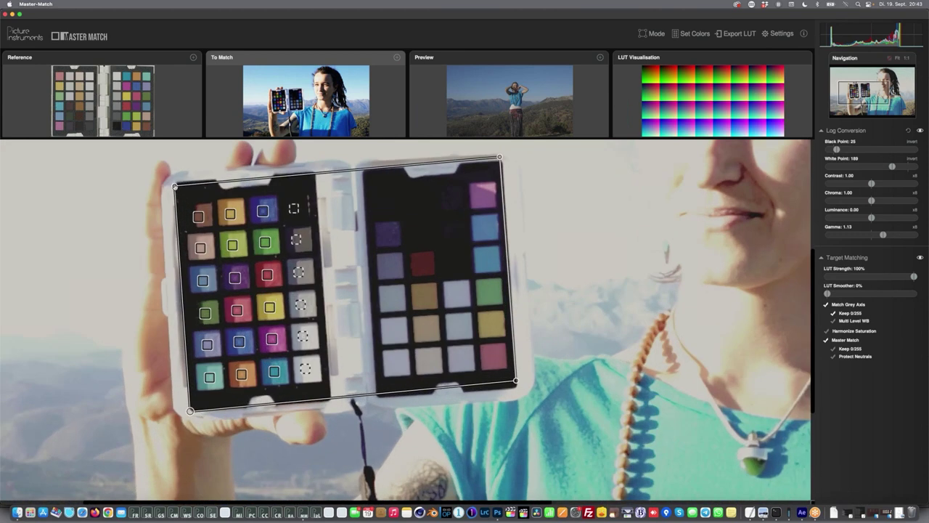
pyautogui.moveTo(176, 185); pyautogui.dragTo(182, 184)
pyautogui.moveTo(191, 410); pyautogui.dragTo(191, 407)
pyautogui.moveTo(515, 380); pyautogui.dragTo(518, 383)
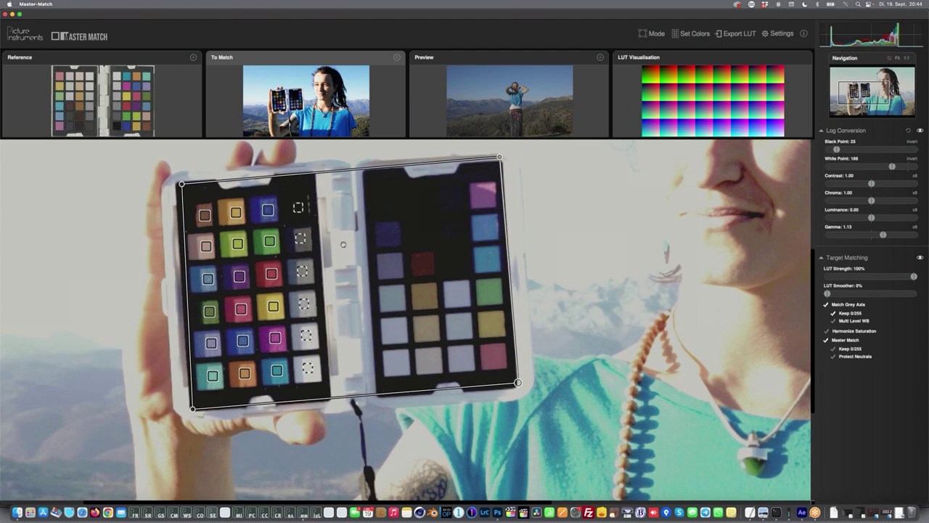
pyautogui.moveTo(500, 156); pyautogui.dragTo(502, 157)
pyautogui.scroll(-5, 604, 315)
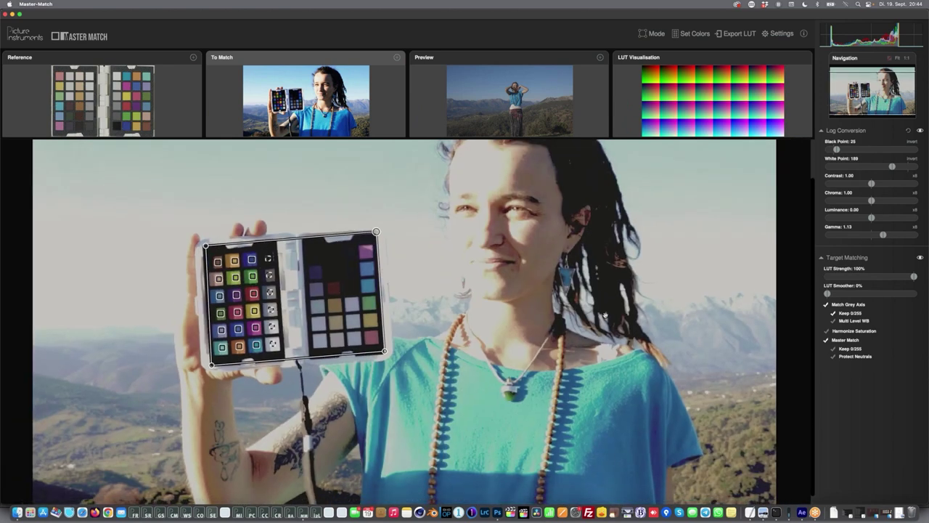
pyautogui.scroll(-2, 609, 315)
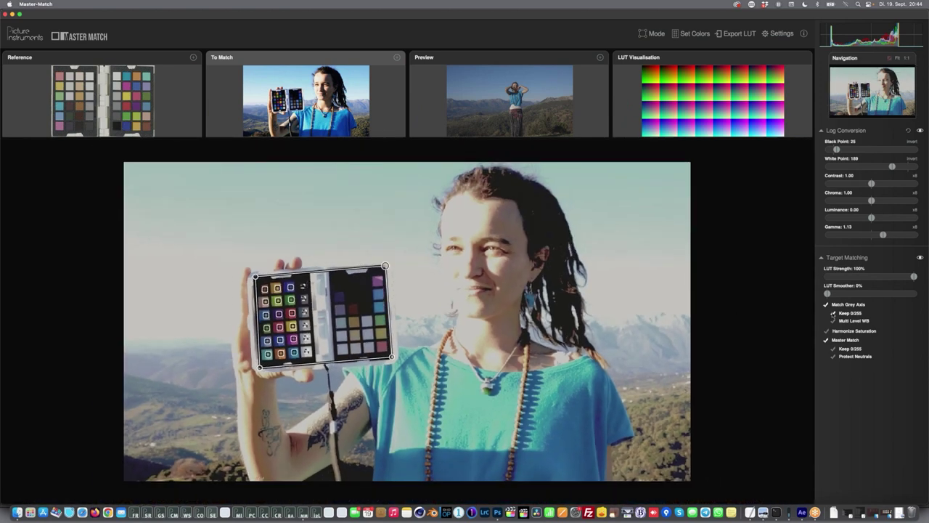
# Disable Keep 0/255 for Match Grey Axis, and show the Preview image with Target Matching and Log Conversion bypassed.
pyautogui.click(826, 339)
pyautogui.click(920, 258)
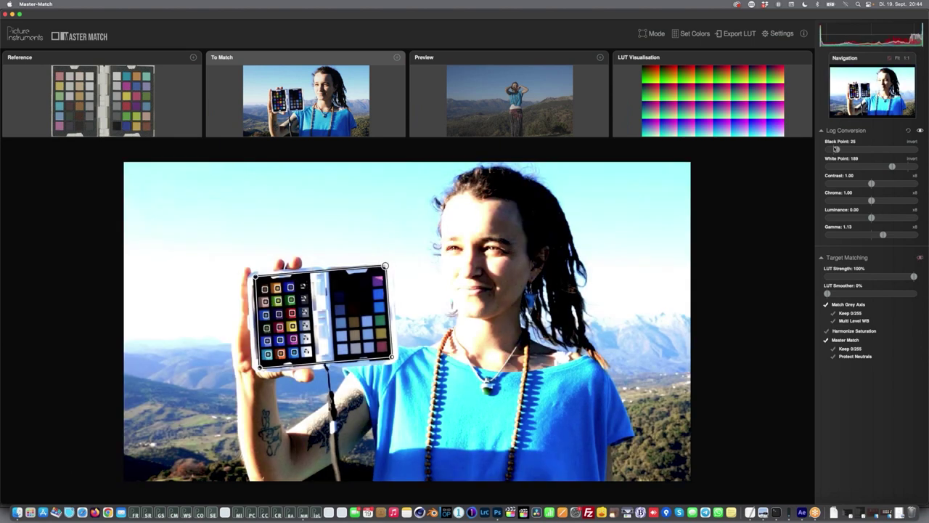
pyautogui.click(469, 65)
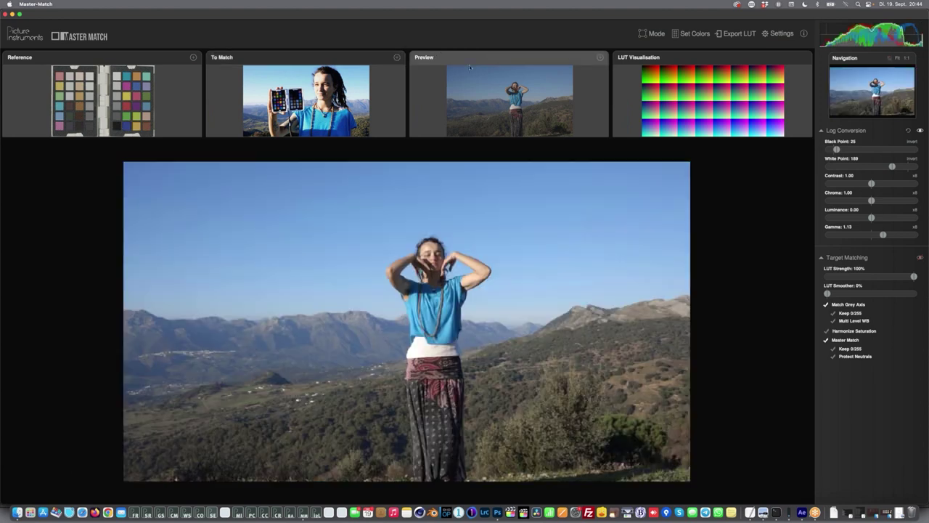
pyautogui.click(920, 132)
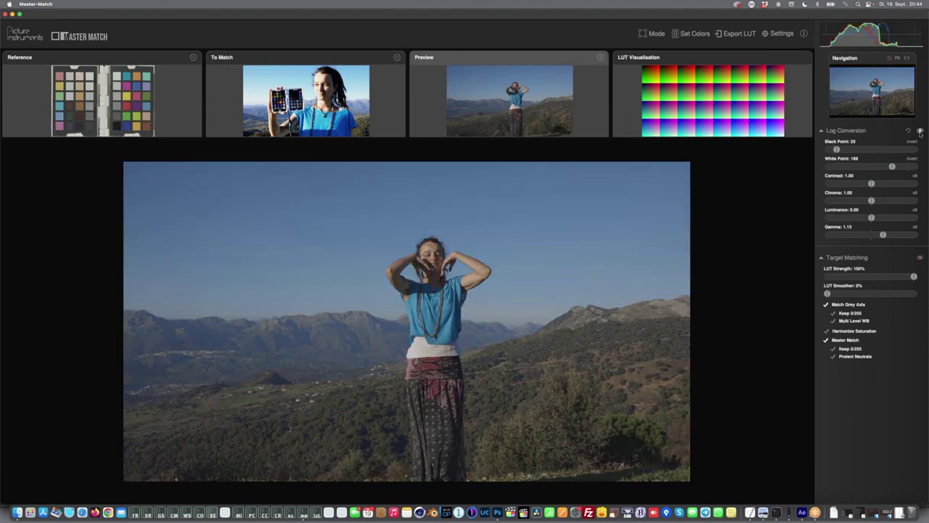
# Turn Log Conversion and Target Matching back on for the To Match image, with the Log Conversion settings reset to their defaults.
pyautogui.click(920, 131)
pyautogui.click(307, 105)
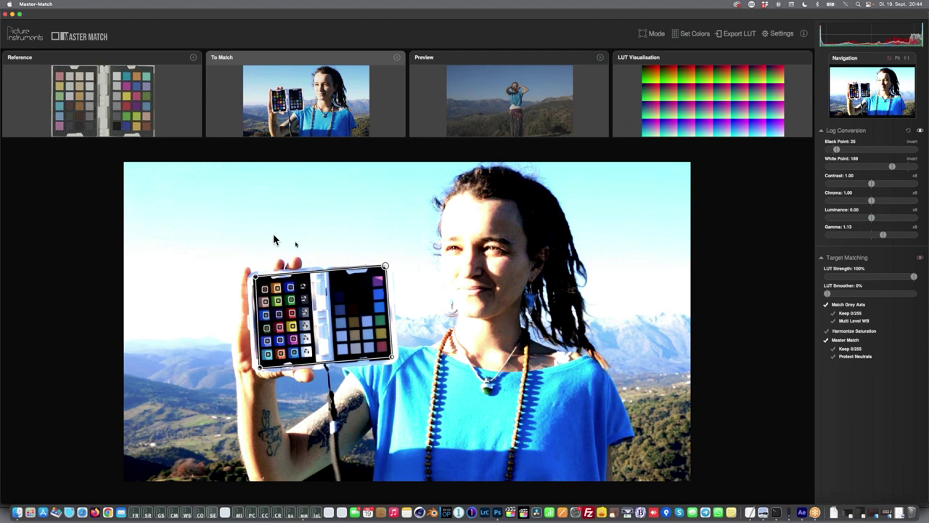
pyautogui.click(908, 131)
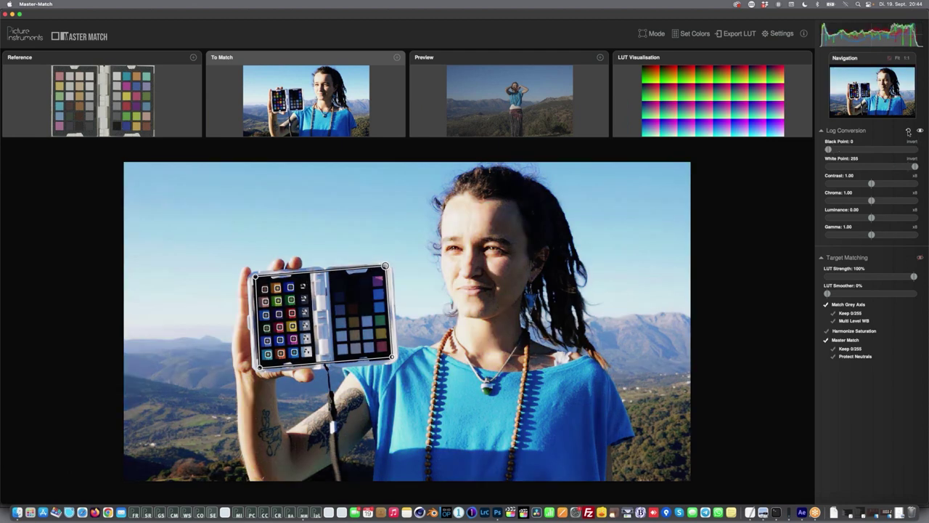
pyautogui.click(920, 257)
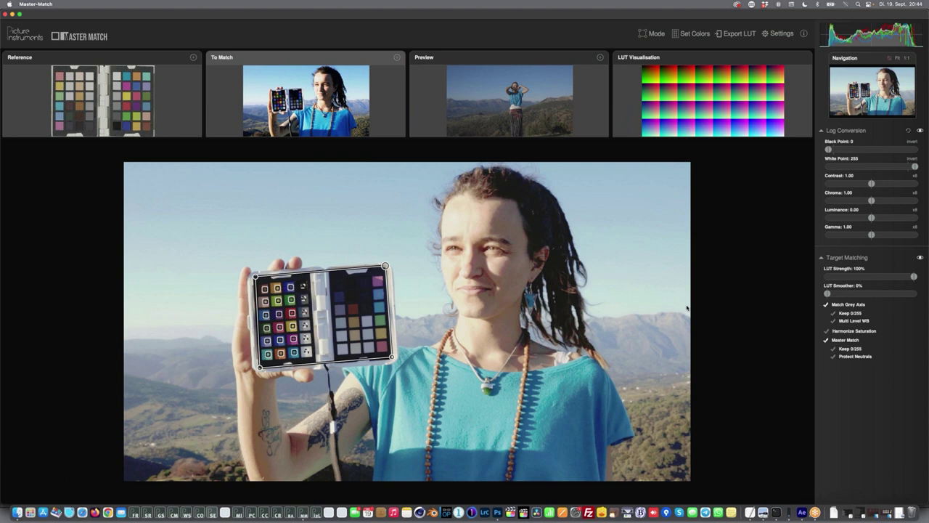
# Export the Color Match LUT in Cube format to the Footage Webinar 2 folder as color match rec 709.cube.
pyautogui.click(735, 35)
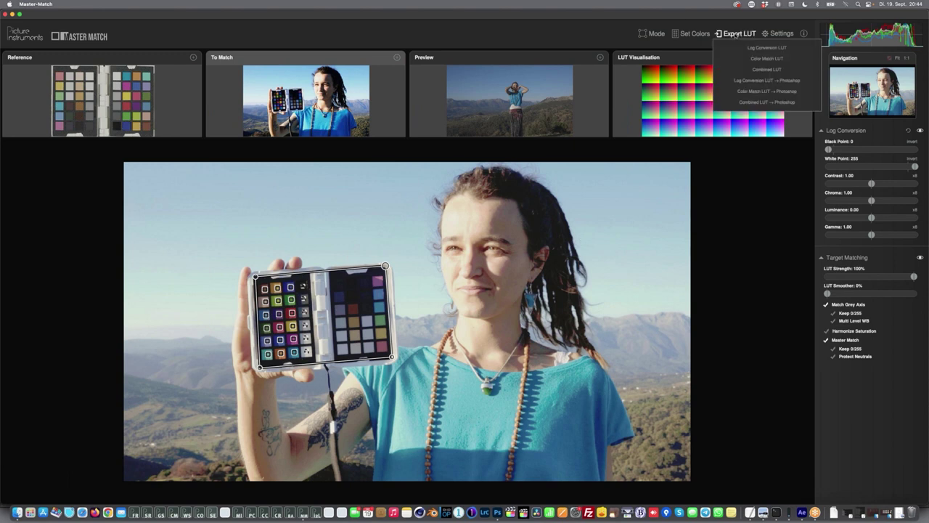
pyautogui.click(767, 58)
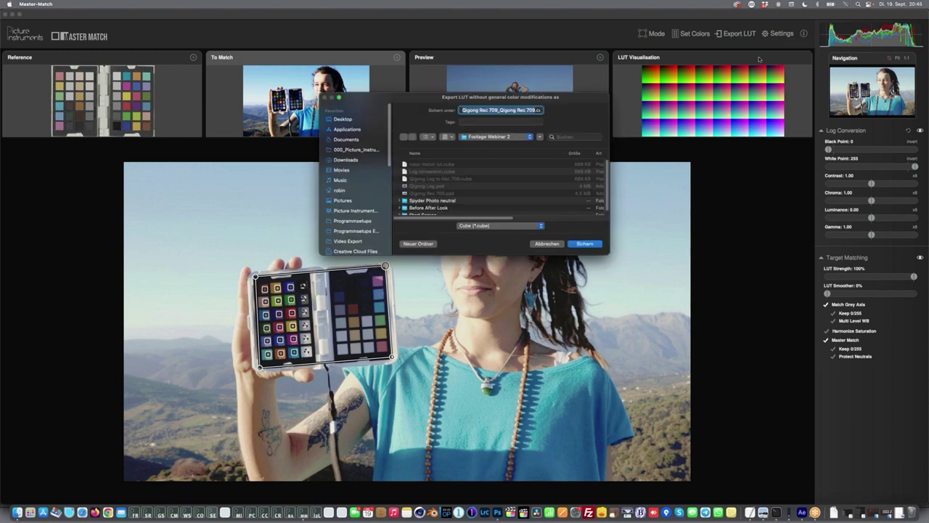
pyautogui.write('color match rec 709.cube')
pyautogui.press('Return')
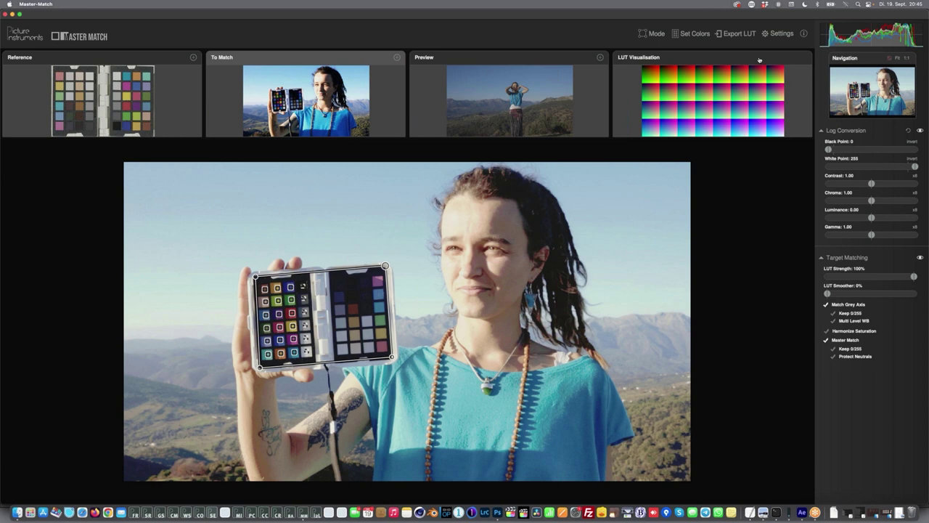
# Switch to After Effects and add Apply Color LUT with color match rec 709.cube to the Canon Rec709.mov clip at the playhead.
pyautogui.press('super+Tab')
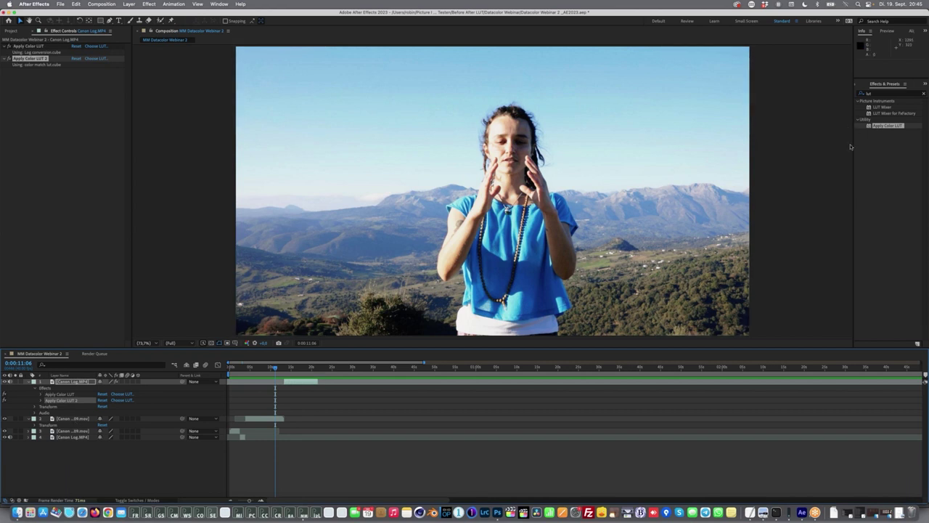
pyautogui.moveTo(882, 127); pyautogui.dragTo(603, 164)
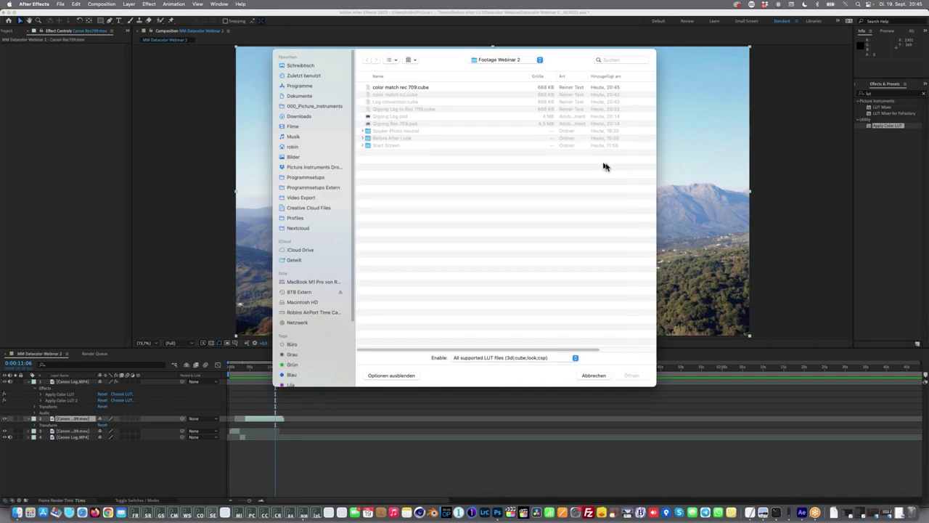
pyautogui.doubleClick(403, 88)
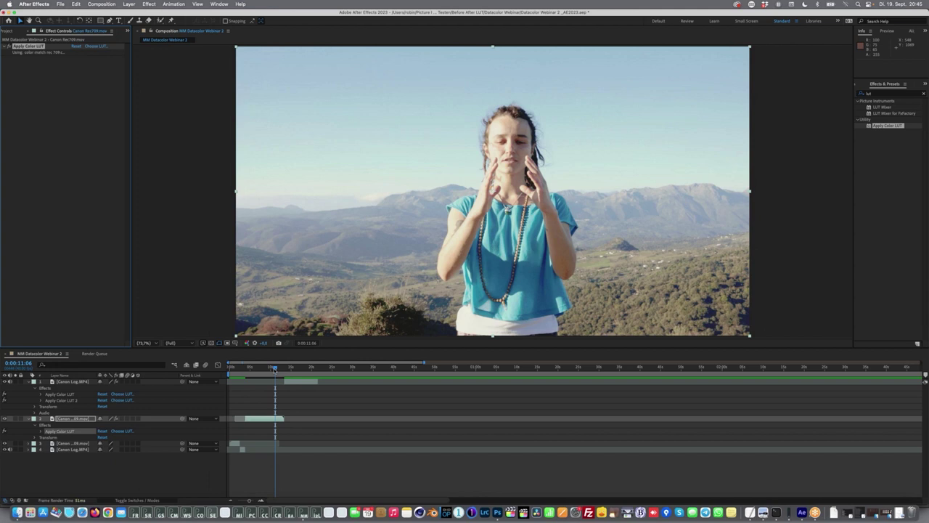
pyautogui.click(275, 368)
pyautogui.moveTo(275, 367)
pyautogui.mouseDown()
pyautogui.moveTo(292, 368)
pyautogui.moveTo(264, 373)
pyautogui.moveTo(296, 373)
pyautogui.moveTo(267, 373)
pyautogui.moveTo(279, 368)
pyautogui.mouseUp()
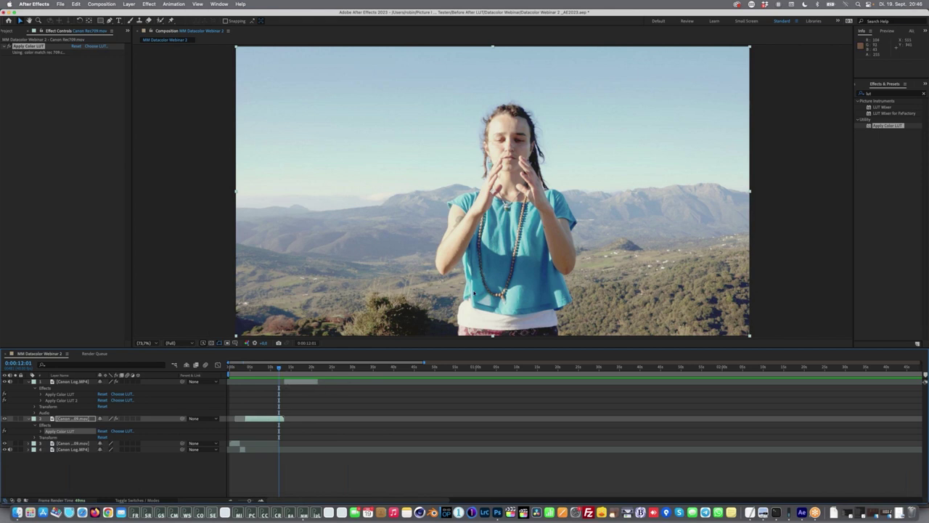
# Find the Brightness & Contrast effect and add it to the Canon Rec709.mov clip.
pyautogui.click(891, 92)
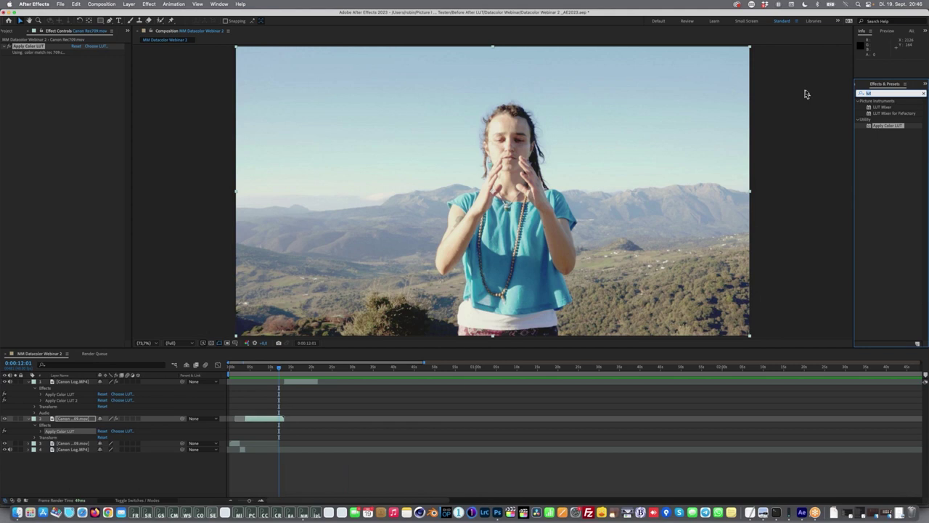
pyautogui.press('BackSpace')
pyautogui.write('brigh')
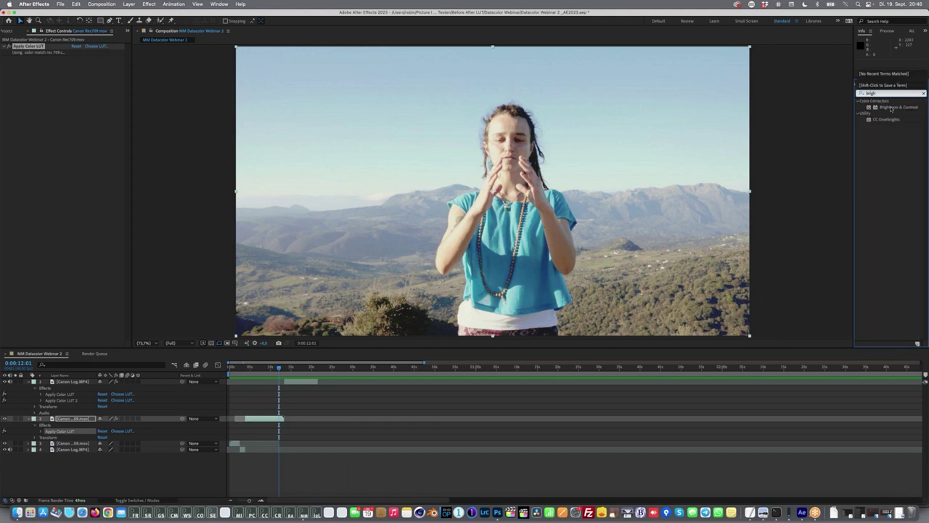
pyautogui.moveTo(891, 108); pyautogui.dragTo(699, 117)
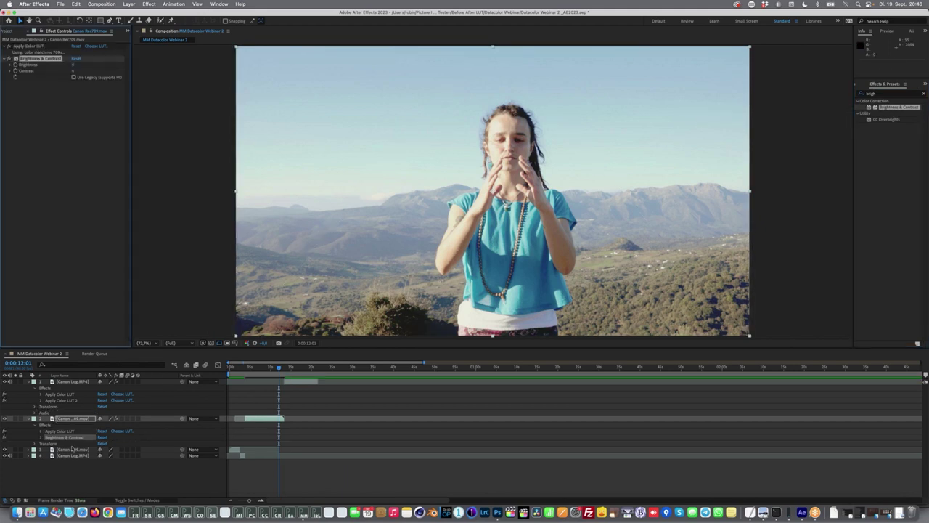
# Lower the clip's Brightness to -19 and compare it with the following Canon Log clip across the cut.
pyautogui.click(41, 438)
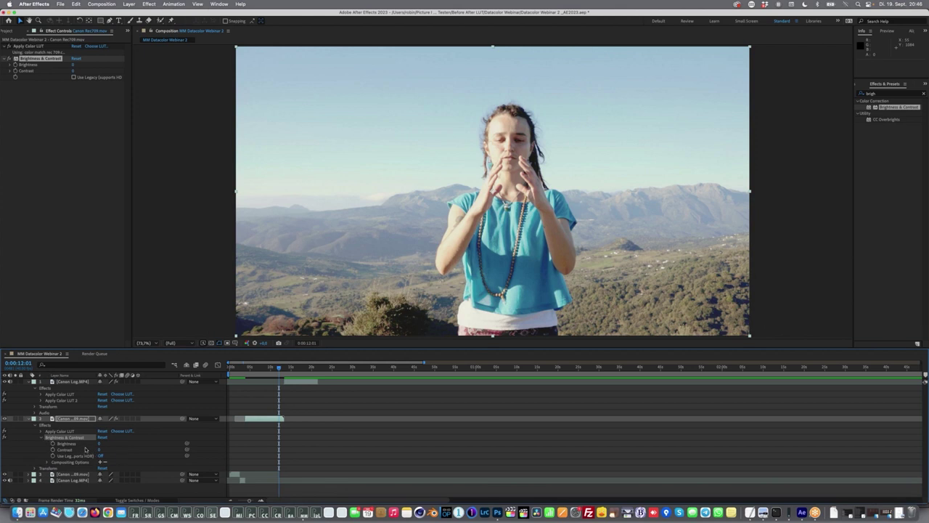
pyautogui.moveTo(99, 443); pyautogui.dragTo(89, 443)
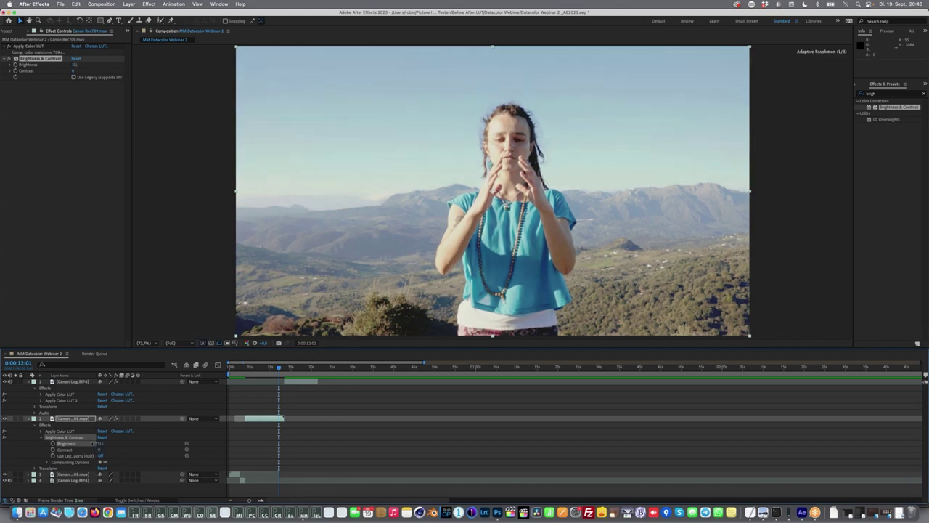
pyautogui.moveTo(279, 367); pyautogui.dragTo(283, 368)
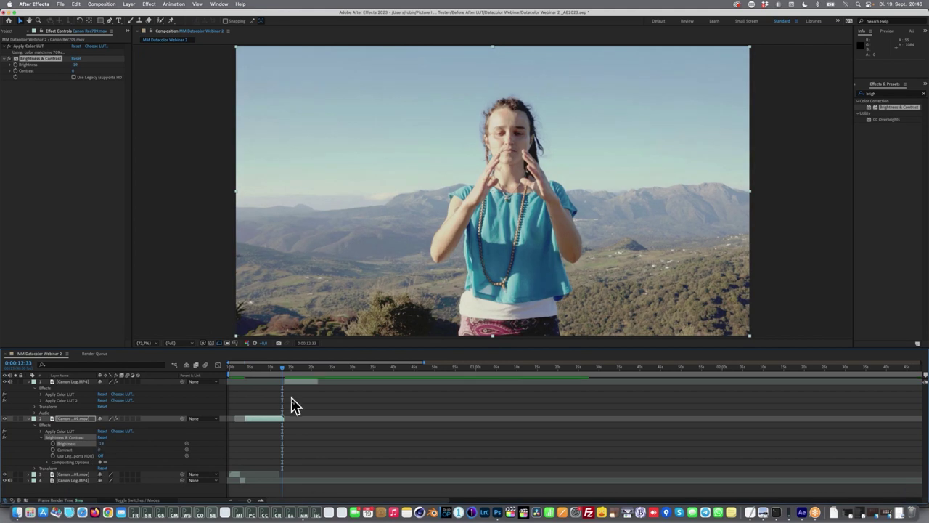
pyautogui.click(281, 368)
pyautogui.moveTo(281, 368); pyautogui.dragTo(289, 368)
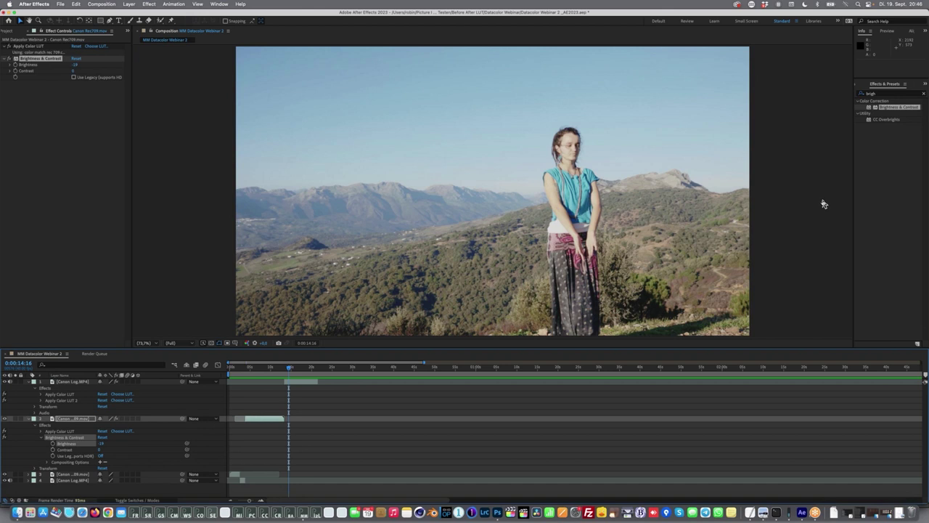
# Switch to Master Match and try to change the matching mode to Pixel Difference.
pyautogui.press('super+Tab')
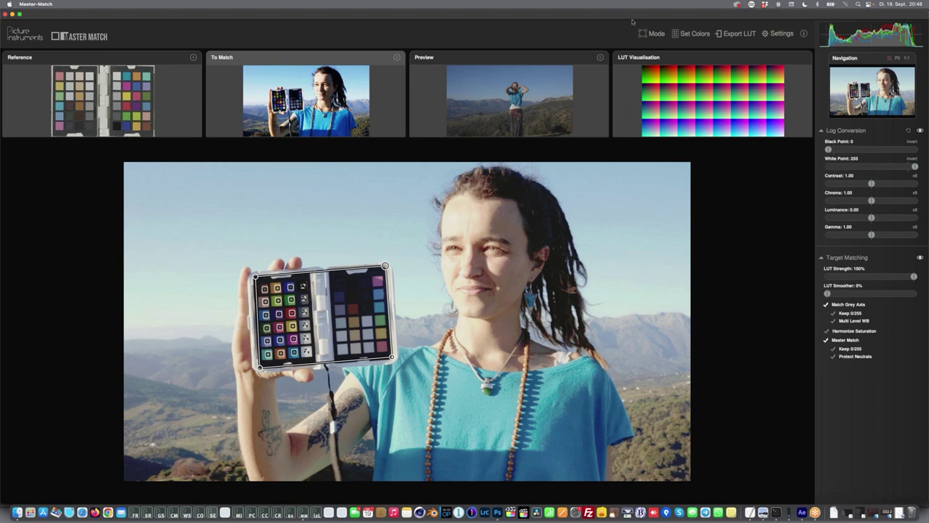
pyautogui.click(655, 33)
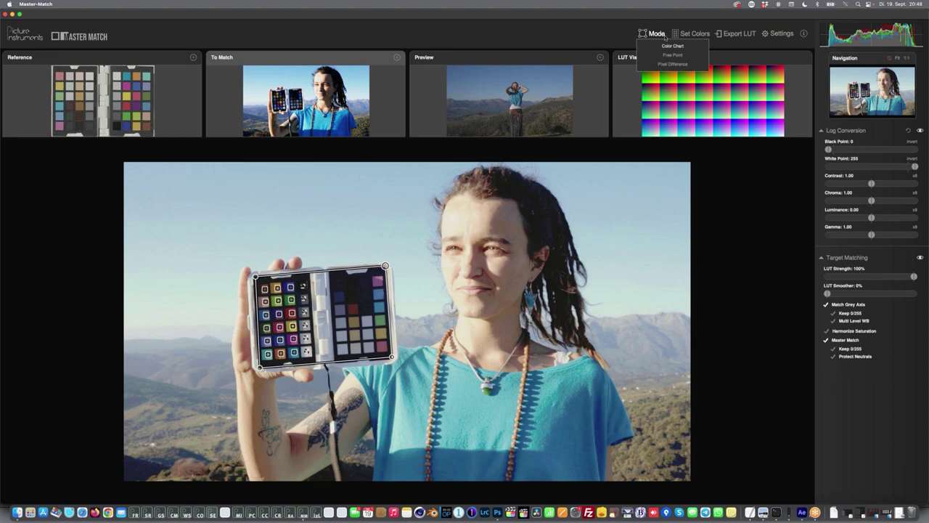
pyautogui.click(665, 64)
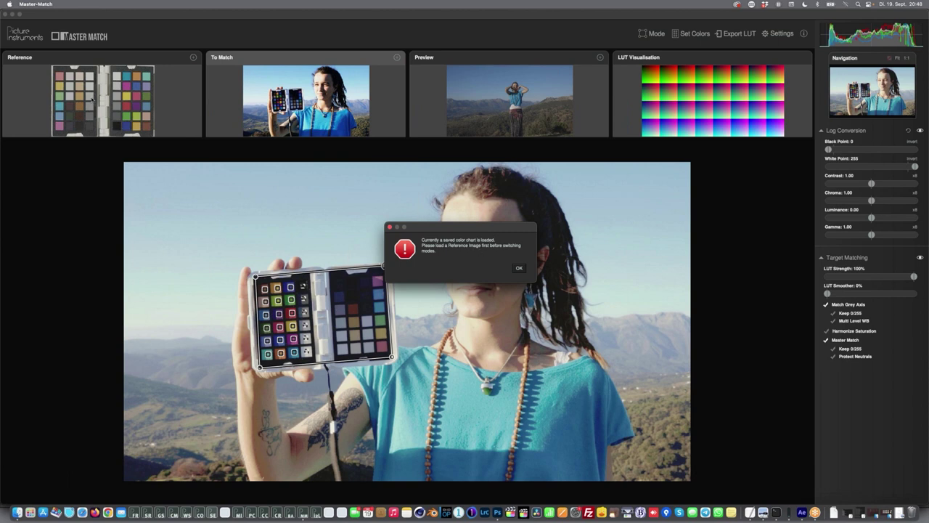
pyautogui.click(519, 268)
# Load SUP after.jpg from the Before After Look folder as the reference image.
pyautogui.click(193, 58)
pyautogui.click(221, 67)
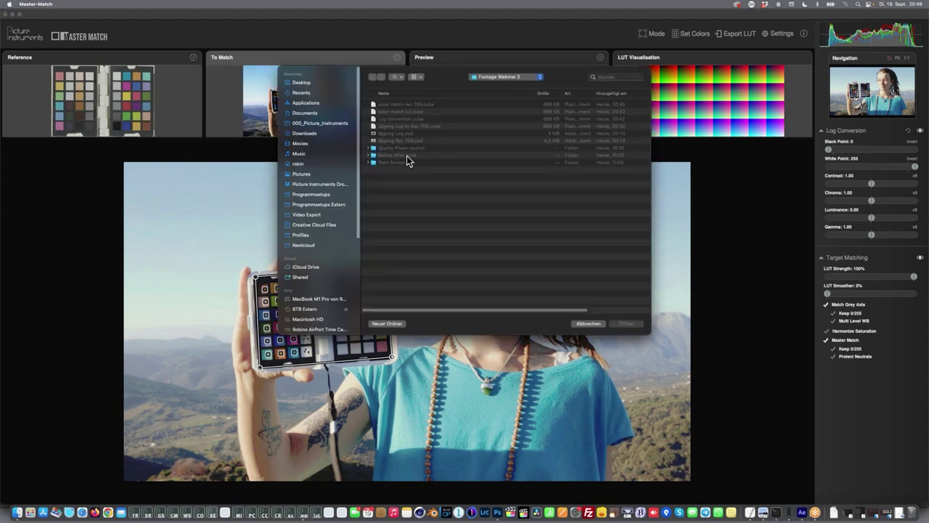
pyautogui.doubleClick(404, 155)
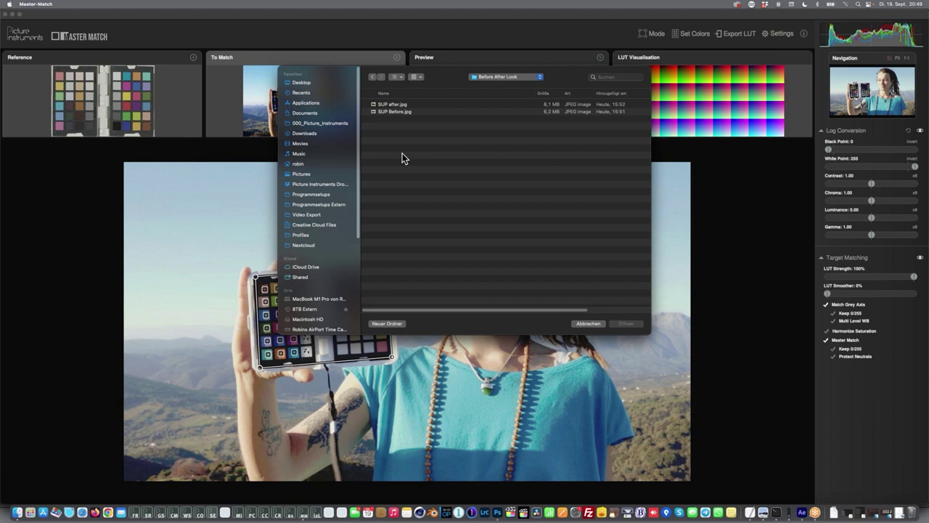
pyautogui.click(403, 106)
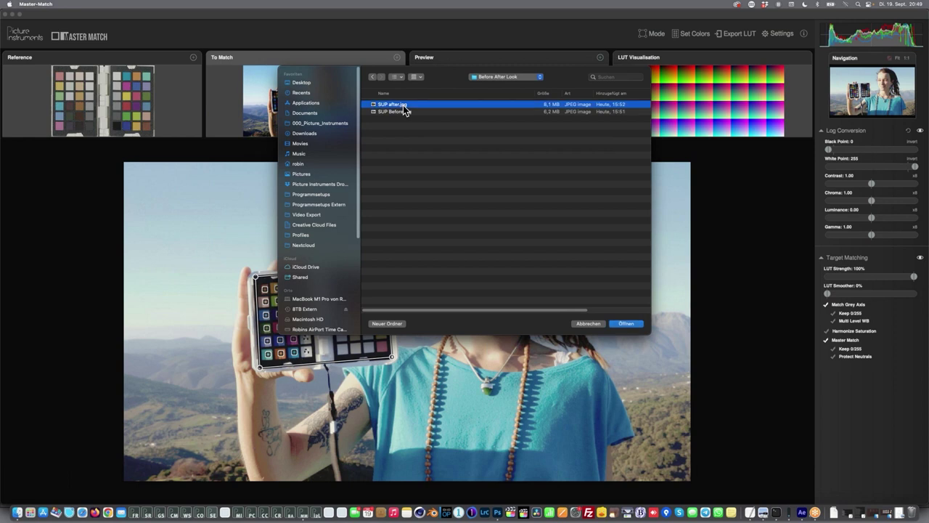
pyautogui.doubleClick(404, 108)
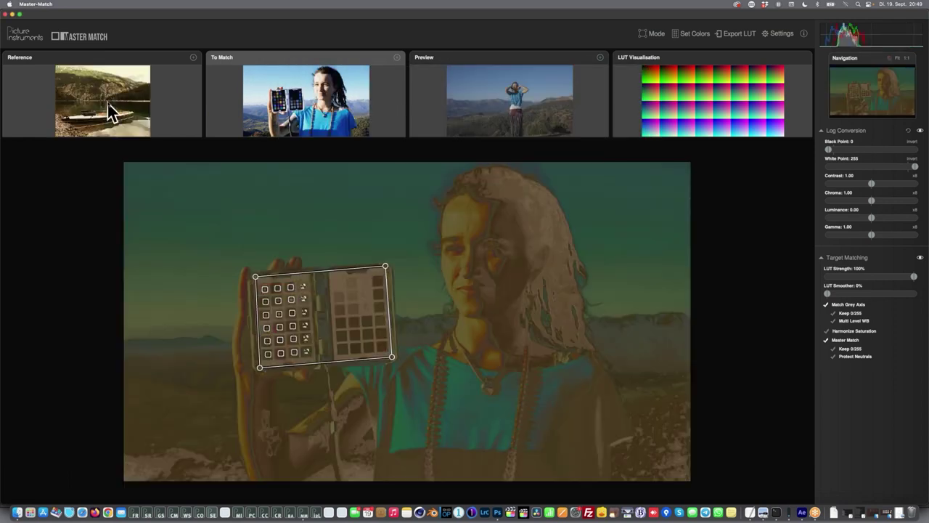
# Load SUP Before.jpg from the Before After Look folder as the image to match.
pyautogui.click(397, 58)
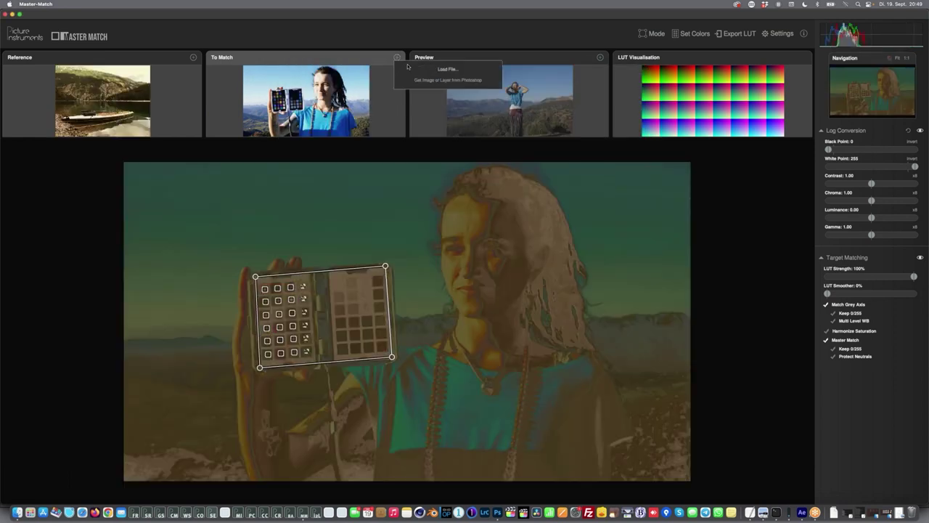
pyautogui.click(408, 68)
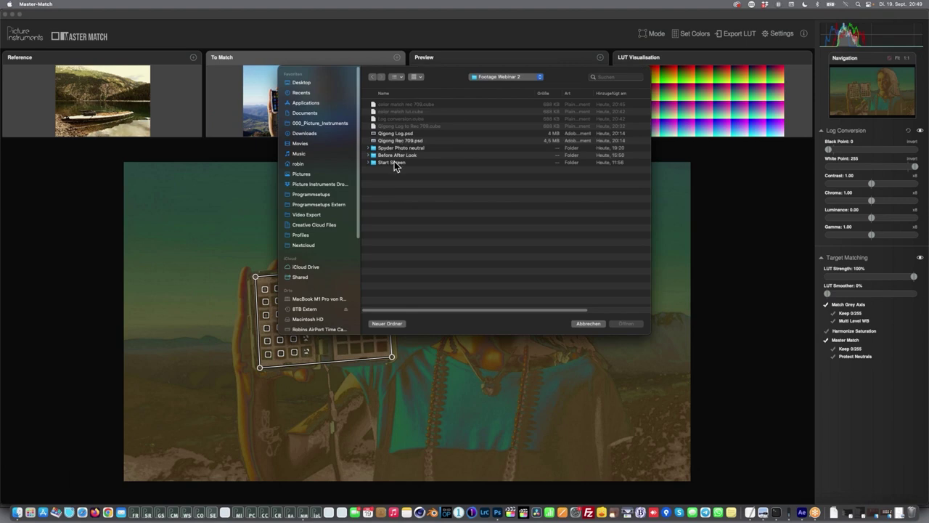
pyautogui.doubleClick(392, 154)
pyautogui.doubleClick(394, 114)
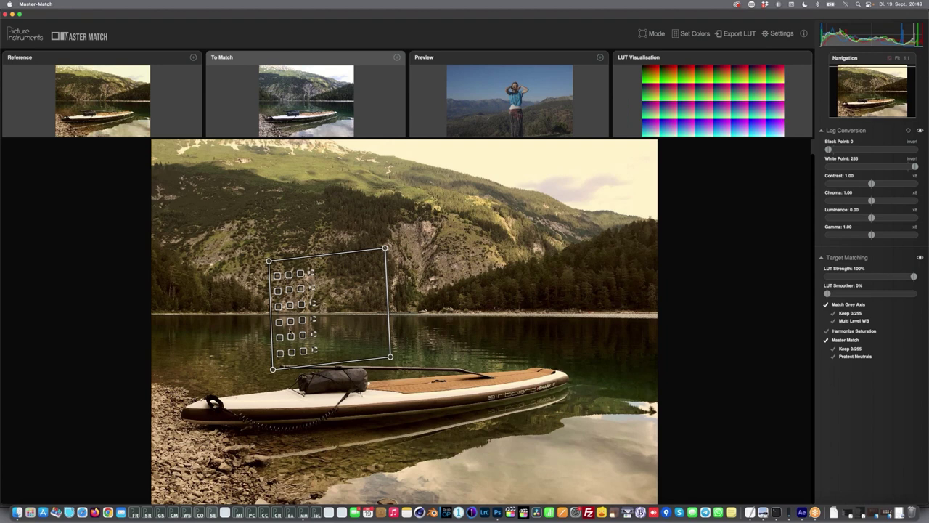
# Change the matching mode to Pixel Difference for the two paddleboard photos.
pyautogui.click(124, 109)
pyautogui.moveTo(387, 249)
pyautogui.mouseDown()
pyautogui.moveTo(373, 228)
pyautogui.moveTo(404, 248)
pyautogui.mouseUp()
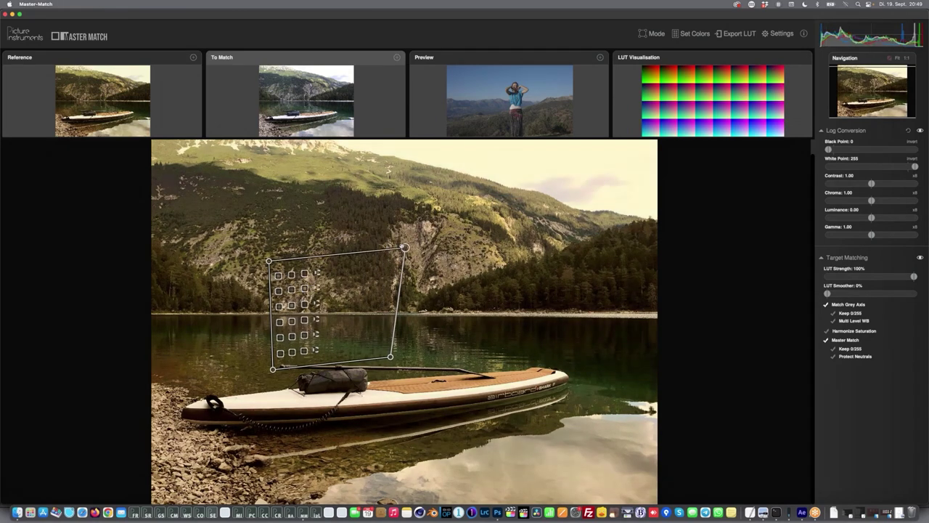
pyautogui.click(655, 34)
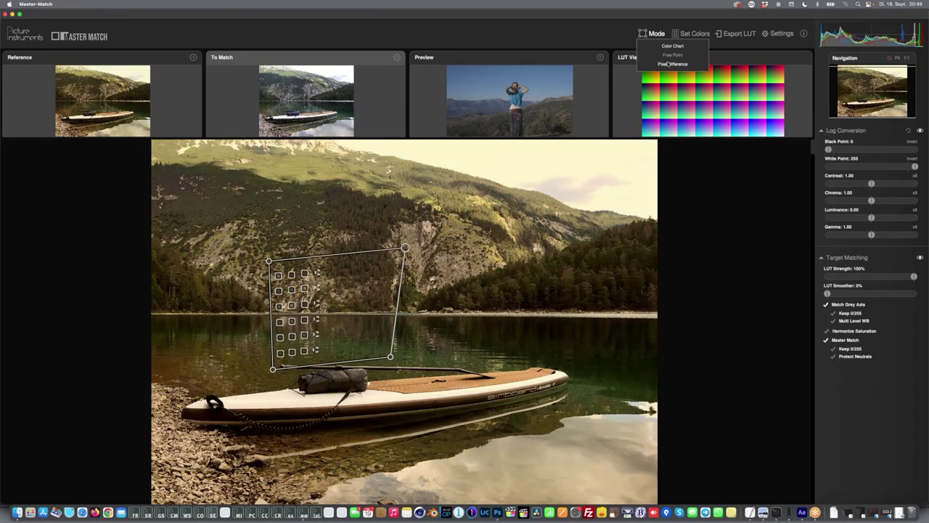
pyautogui.click(668, 63)
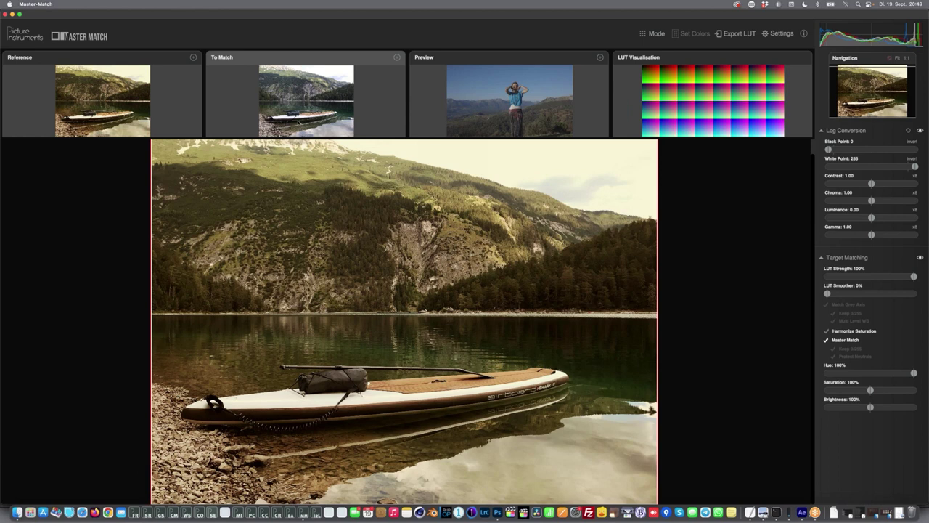
# Compare the To Match photo with Target Matching bypassed and enabled.
pyautogui.click(299, 122)
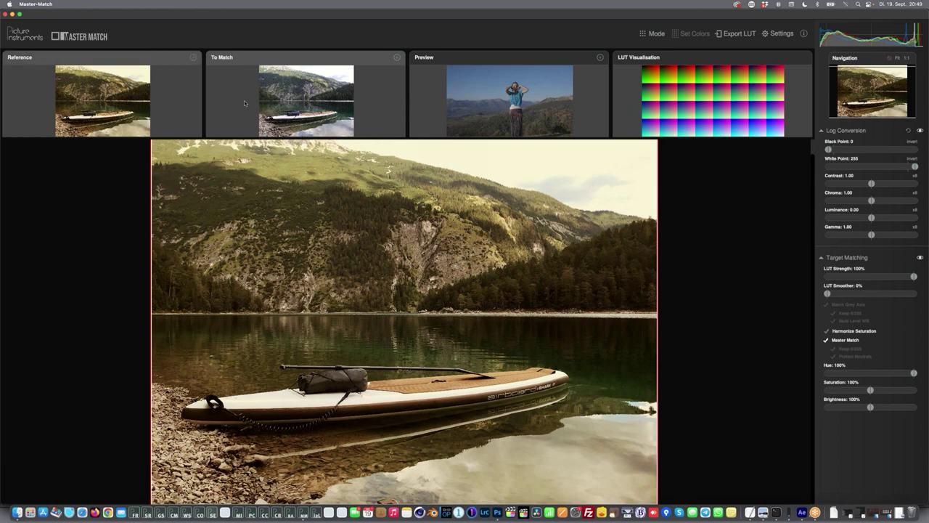
pyautogui.click(920, 257)
pyautogui.click(920, 258)
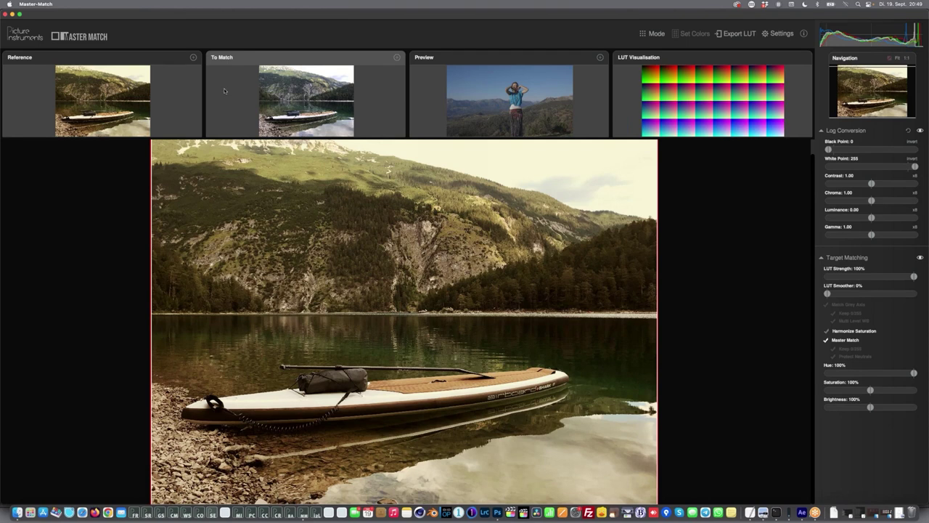
# Export the Color Match LUT in Cube format to the Footage Webinar 2 folder as color look, and switch to After Effects.
pyautogui.click(750, 34)
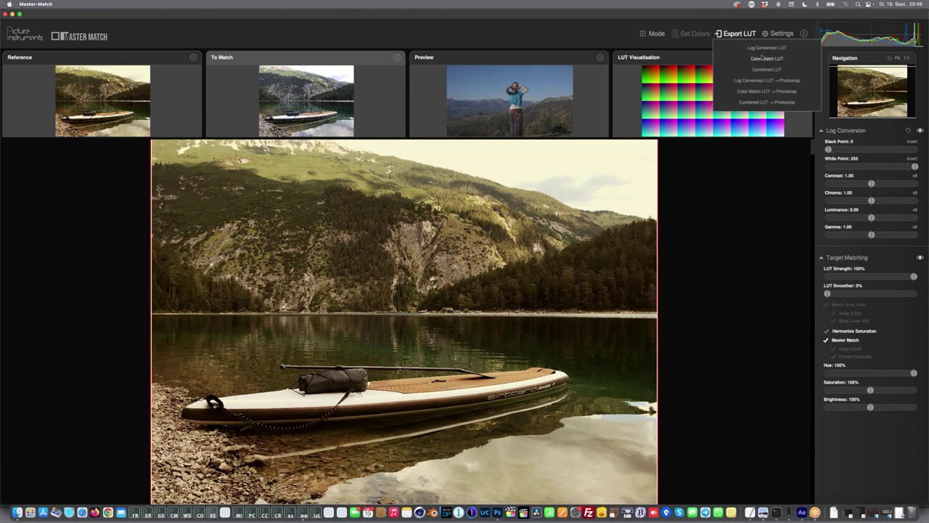
pyautogui.click(762, 58)
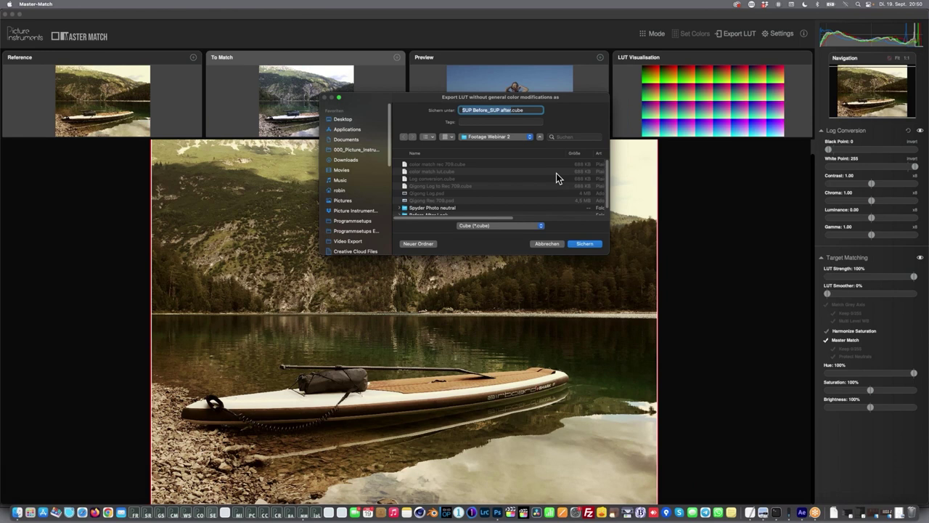
pyautogui.write('color look')
pyautogui.press('Return')
pyautogui.press('super+Tab')
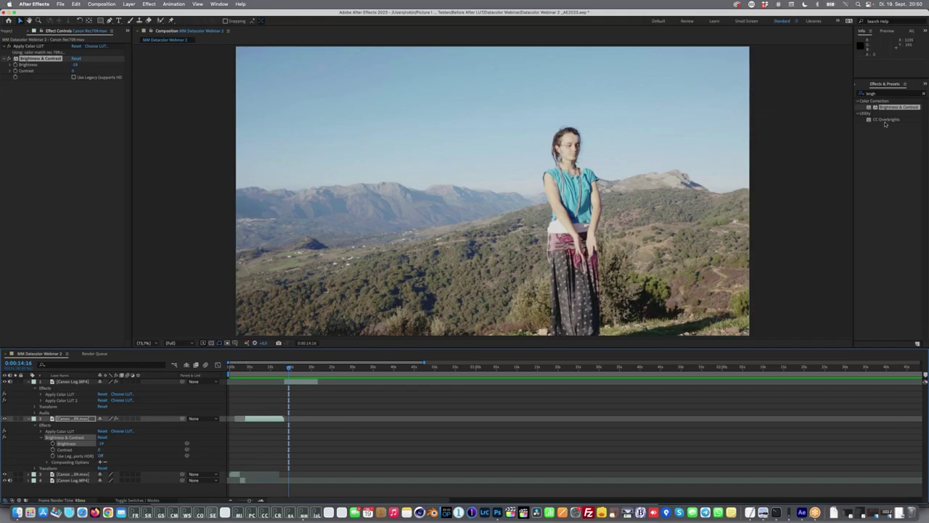
# Add another Apply Color LUT effect to the Canon Log.MP4 layer and load color look.cube into it.
pyautogui.click(888, 95)
pyautogui.press('BackSpace')
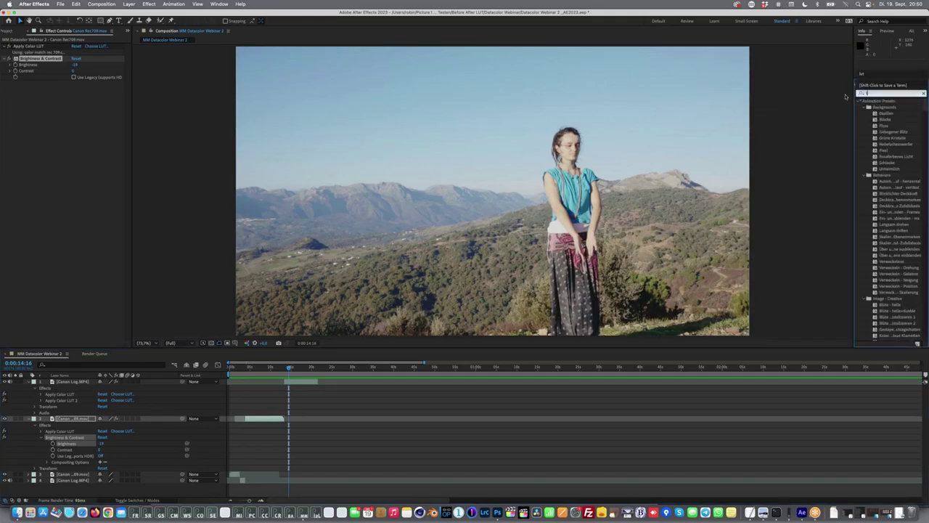
pyautogui.write('lut')
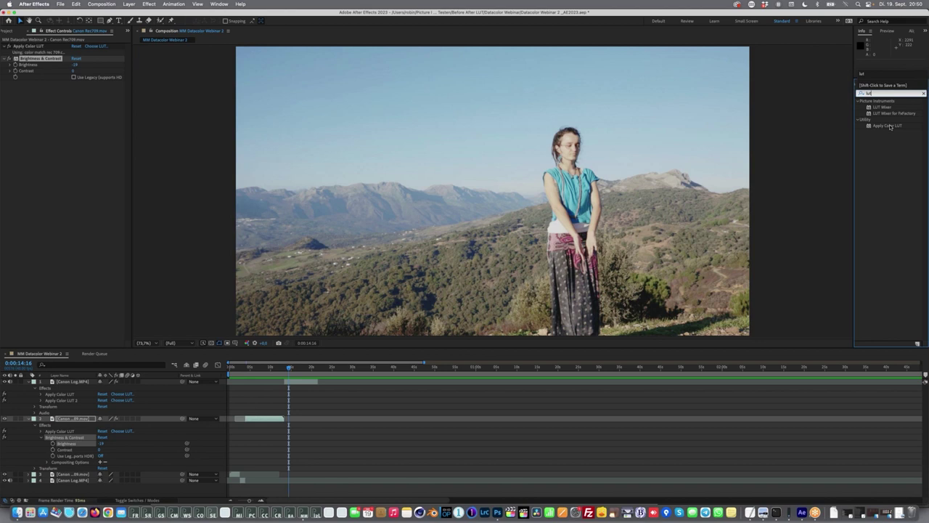
pyautogui.moveTo(889, 127); pyautogui.dragTo(699, 142)
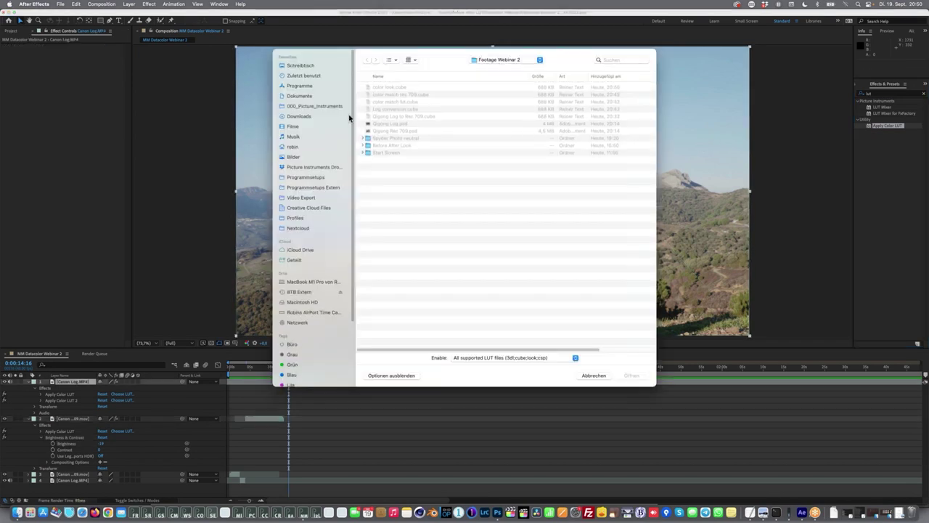
pyautogui.doubleClick(391, 87)
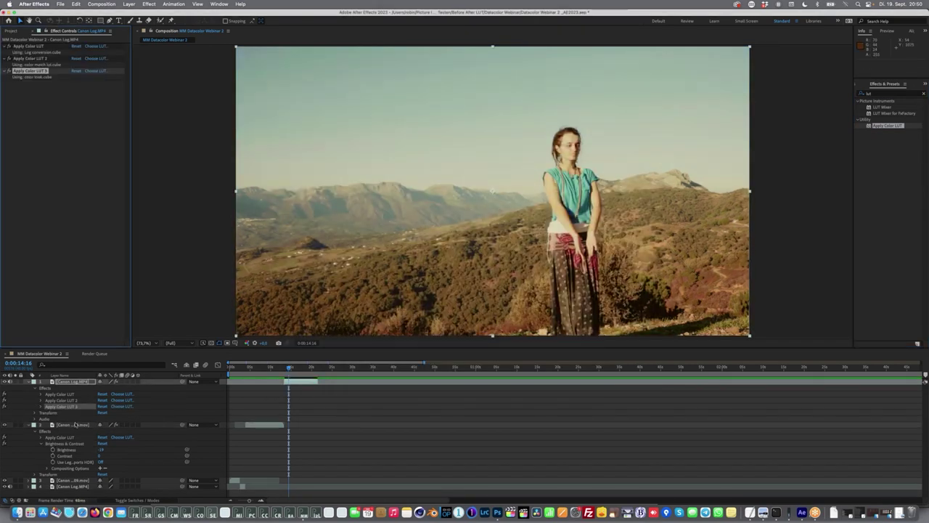
# Apply color look.cube to the Canon Rec709.mov layer with an additional Apply Color LUT effect.
pyautogui.click(276, 367)
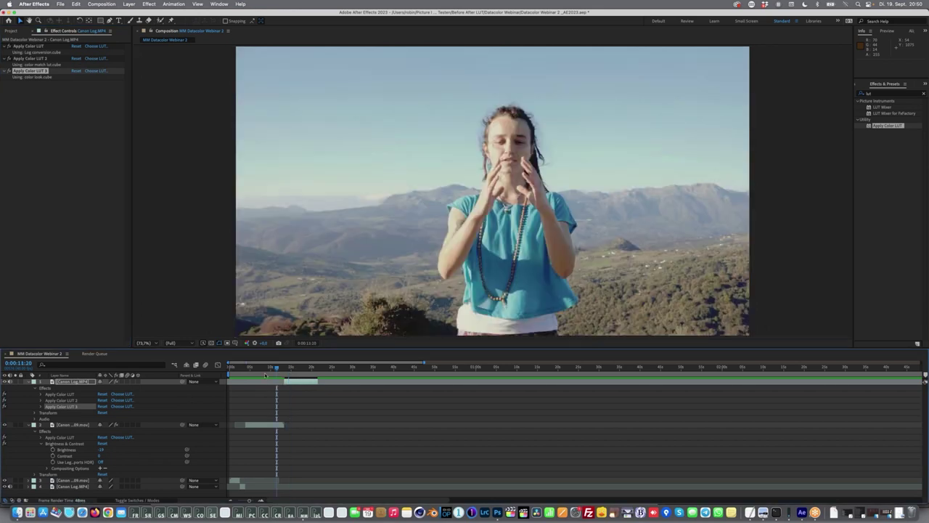
pyautogui.moveTo(886, 126); pyautogui.dragTo(709, 138)
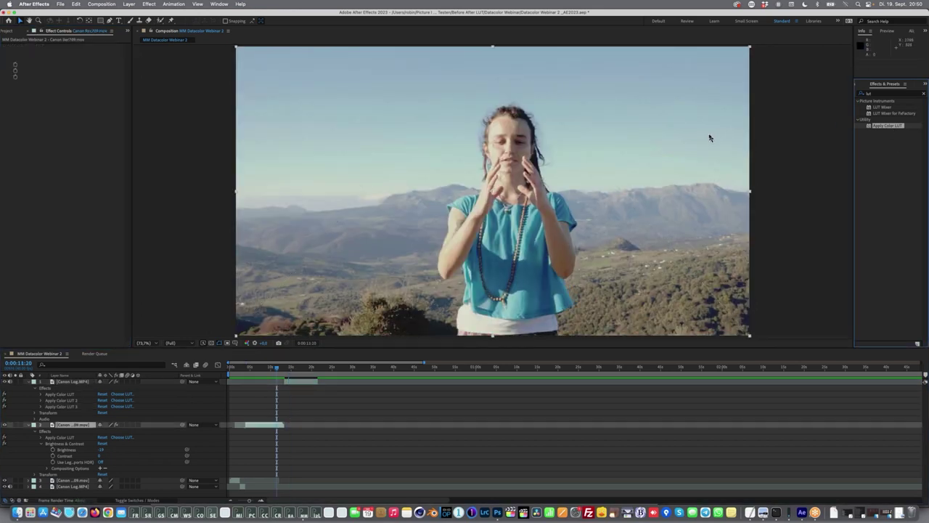
pyautogui.click(390, 88)
pyautogui.doubleClick(390, 88)
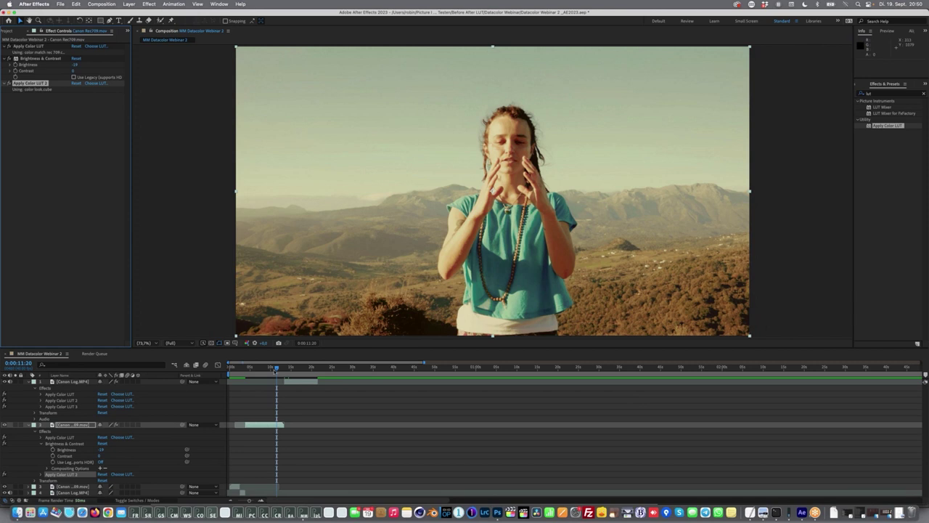
# Play back the composition across both clips to examine the color look on the log and Rec 709 footage.
pyautogui.moveTo(277, 367); pyautogui.dragTo(244, 374)
pyautogui.press('space')
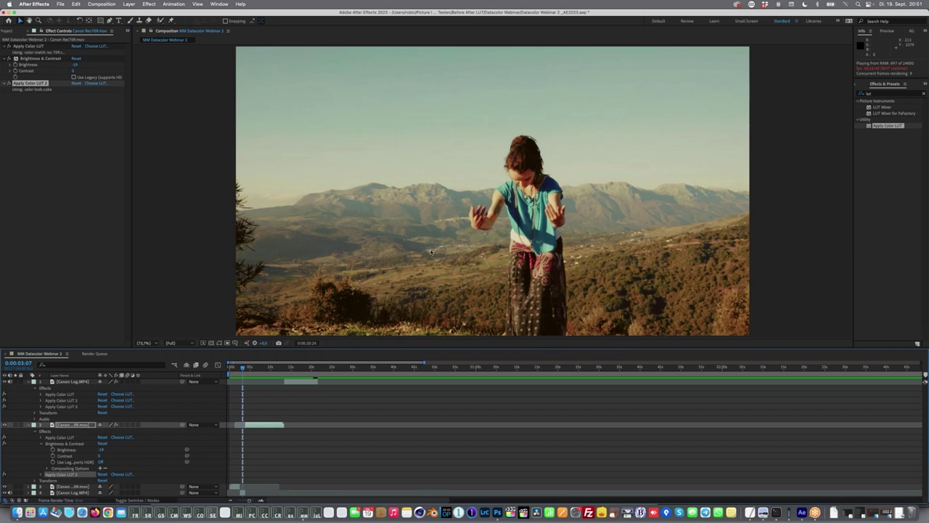
pyautogui.press('space')
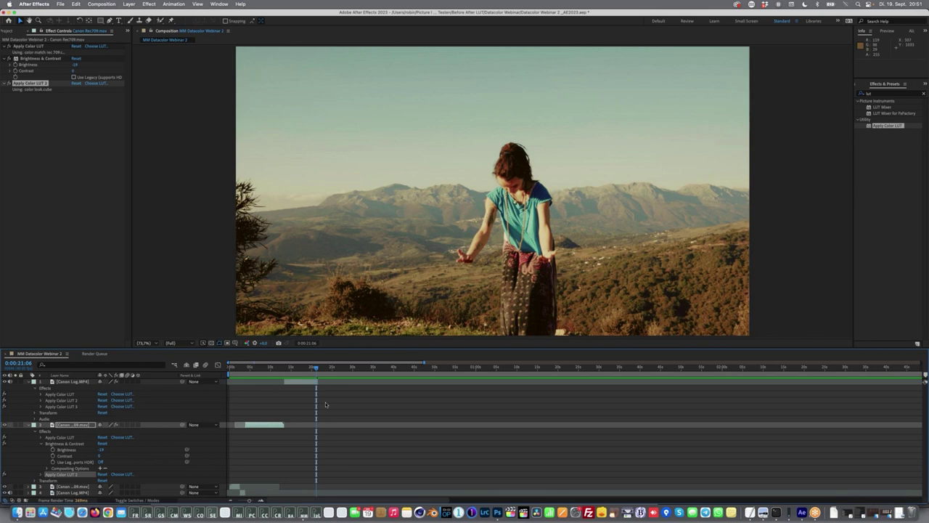
pyautogui.moveTo(316, 369); pyautogui.dragTo(281, 372)
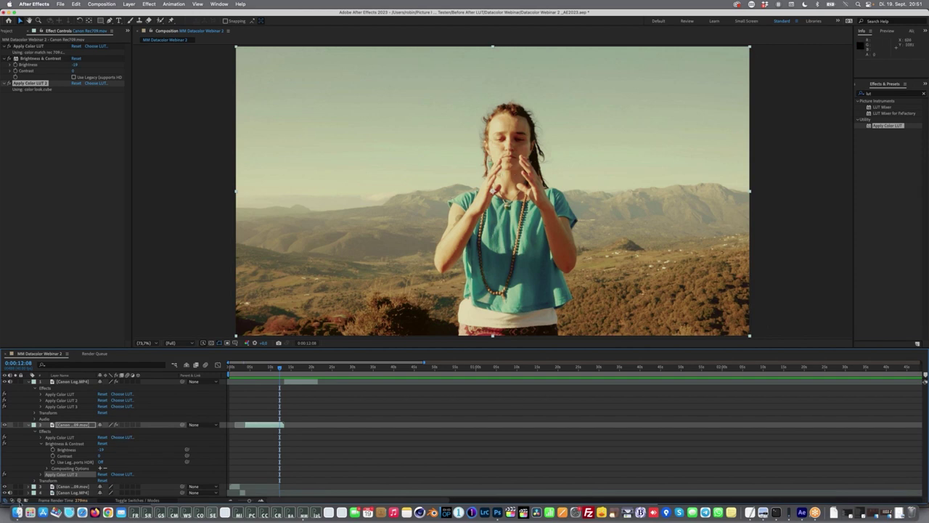
# Switch to Photoshop and bring up the Neutral SpyderCheckr Photo.png document.
pyautogui.click(16, 512)
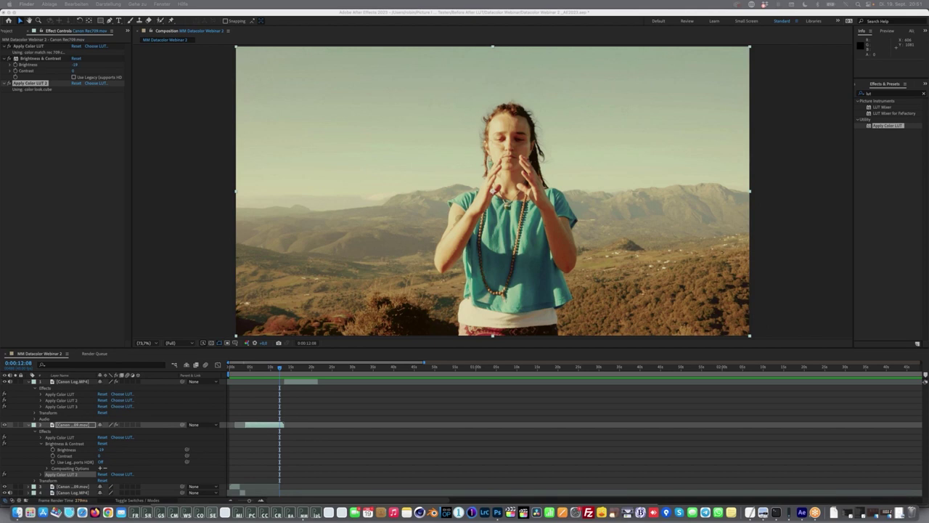
pyautogui.click(497, 513)
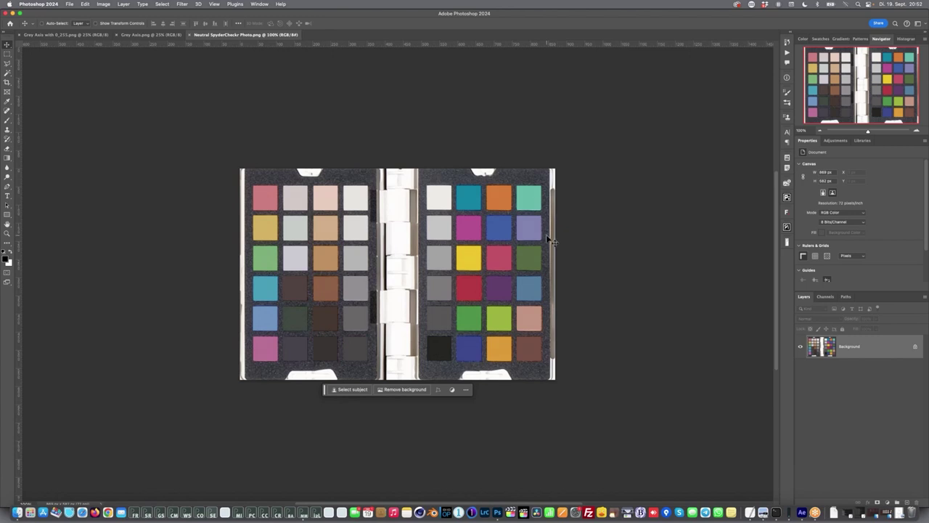
pyautogui.press('super+Tab')
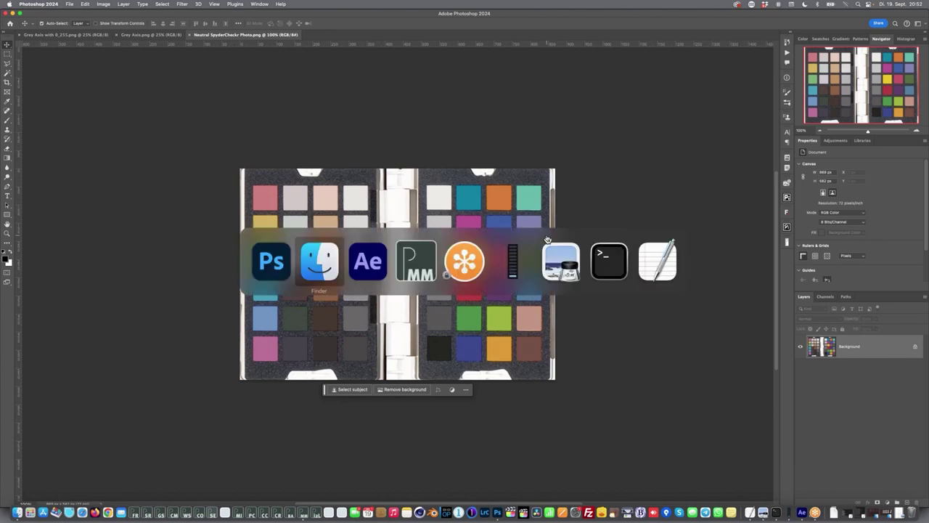
pyautogui.press('super+Tab')
pyautogui.press('super+Tab')
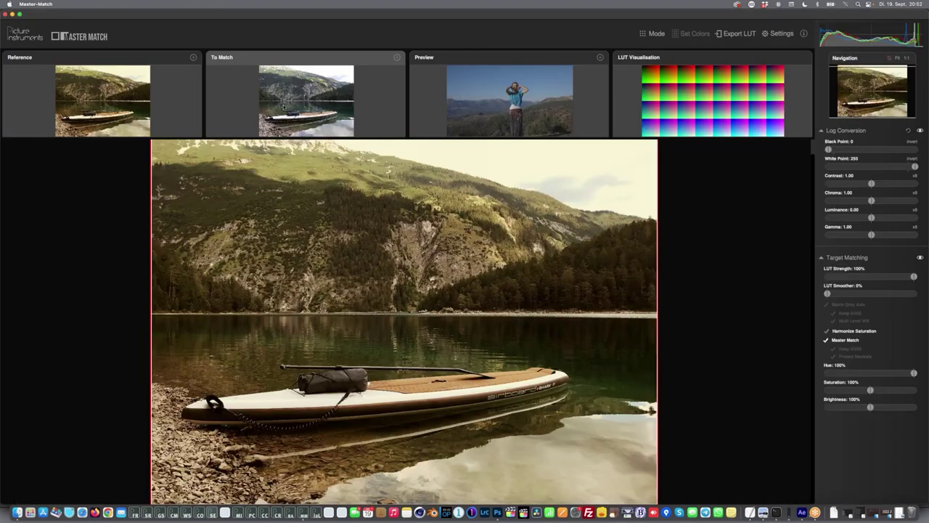
pyautogui.press('super+Tab')
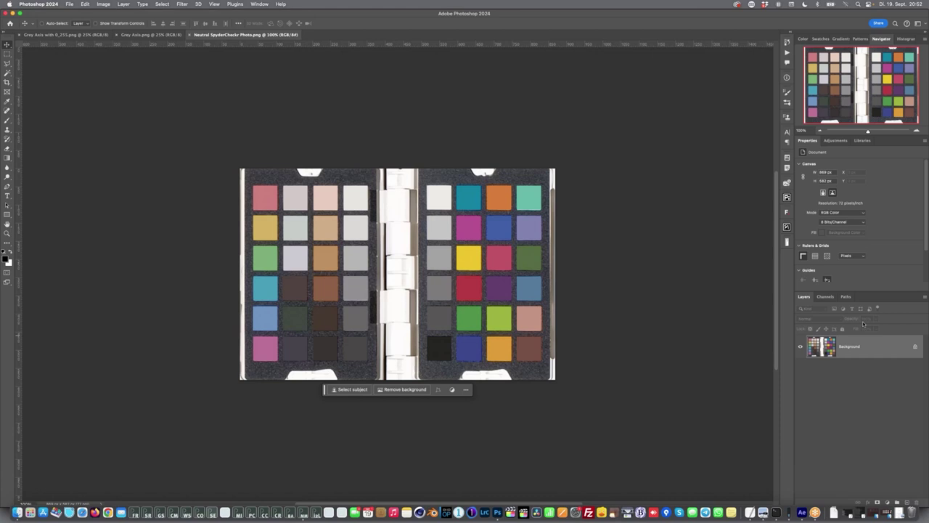
# Add a Color Lookup adjustment layer above the SpyderCheckr photo.
pyautogui.click(836, 140)
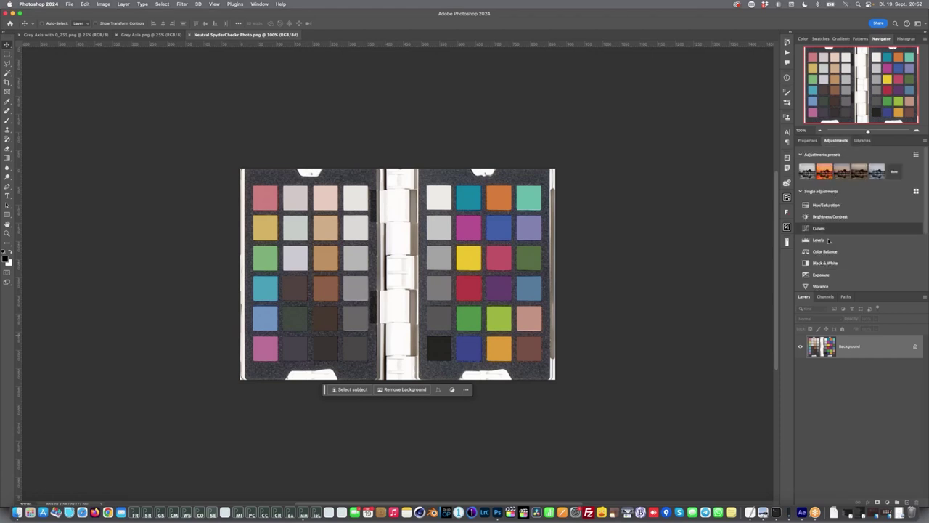
pyautogui.scroll(-3, 828, 242)
pyautogui.scroll(-1, 828, 247)
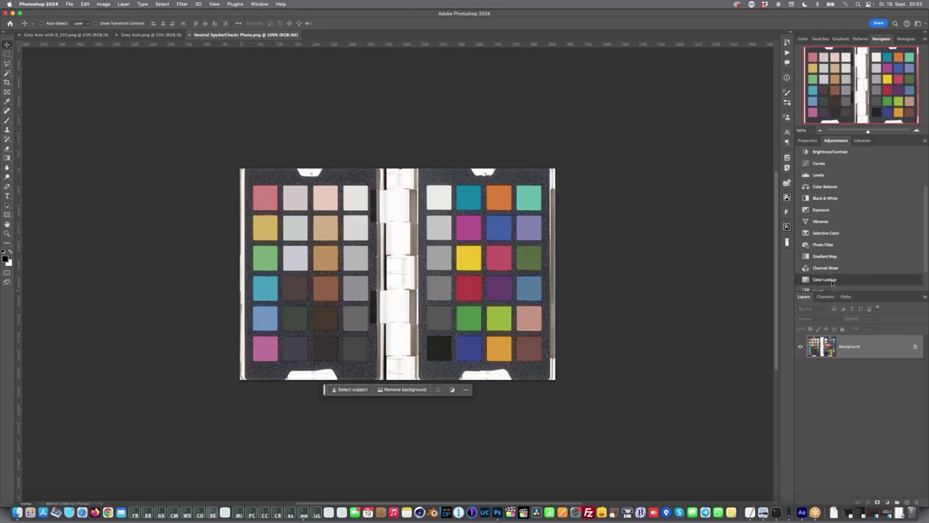
pyautogui.click(827, 280)
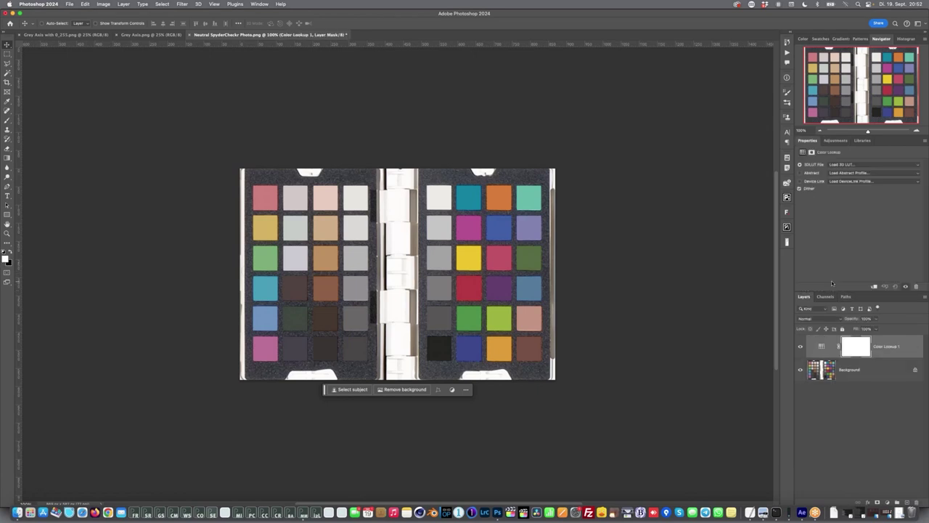
# Load color look.cube from the Footage Webinar 2 folder as the 3D LUT of the Color Lookup layer.
pyautogui.click(853, 164)
pyautogui.click(852, 164)
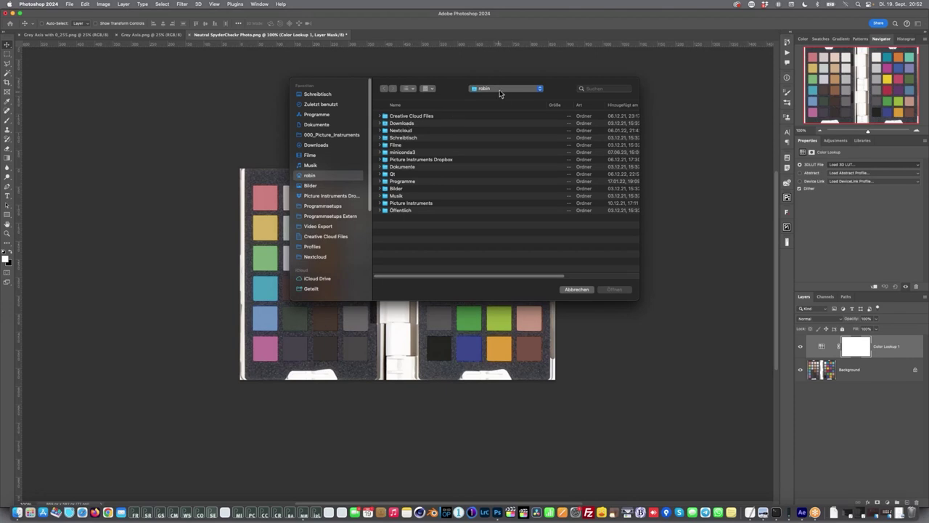
pyautogui.click(499, 92)
pyautogui.click(508, 137)
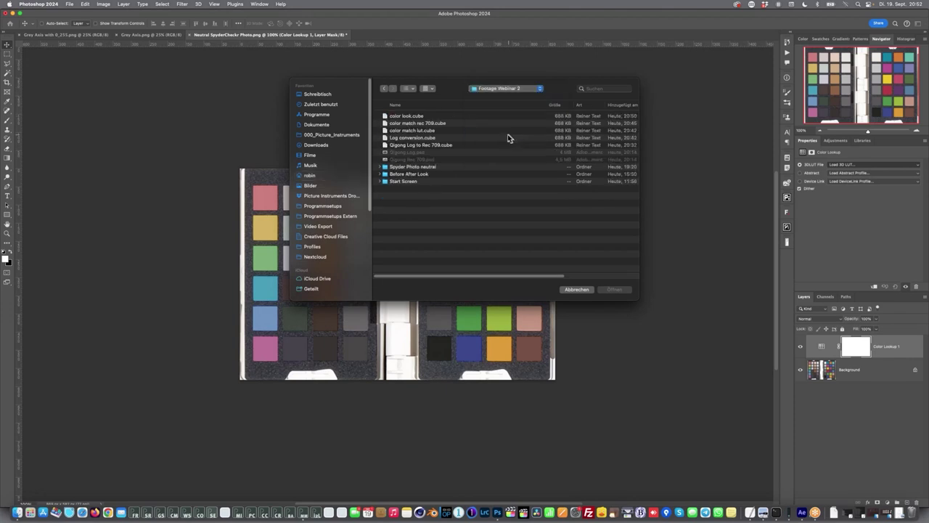
pyautogui.click(404, 117)
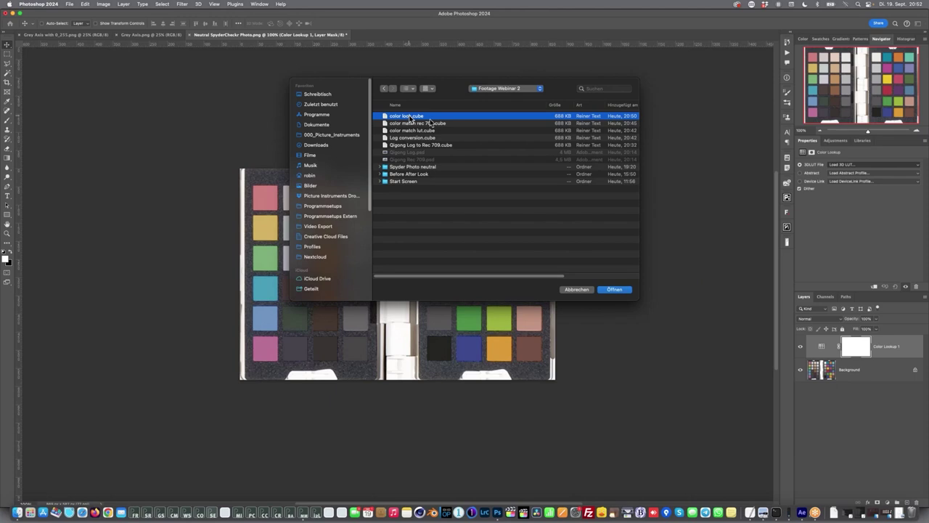
pyautogui.click(613, 289)
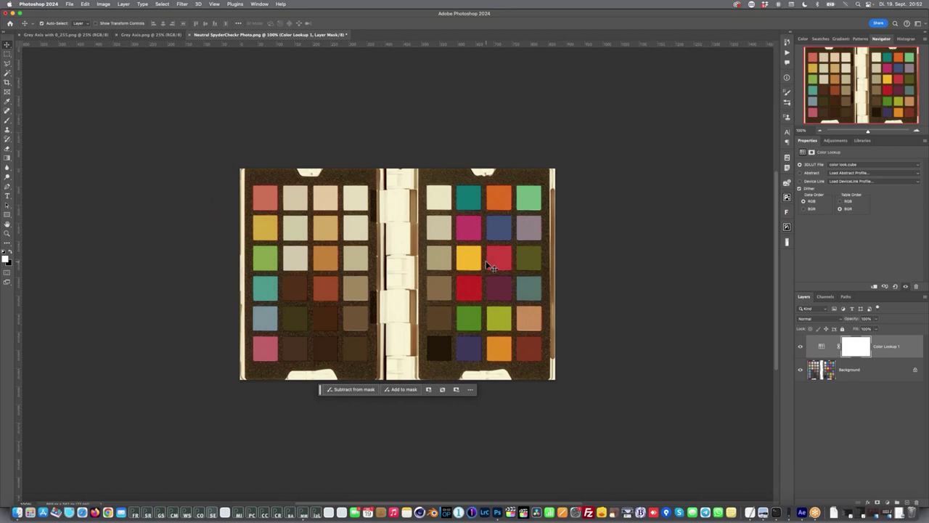
# Start saving the graded chart photo under the name spyder checkr photo with look in JPEG format.
pyautogui.press('super+s')
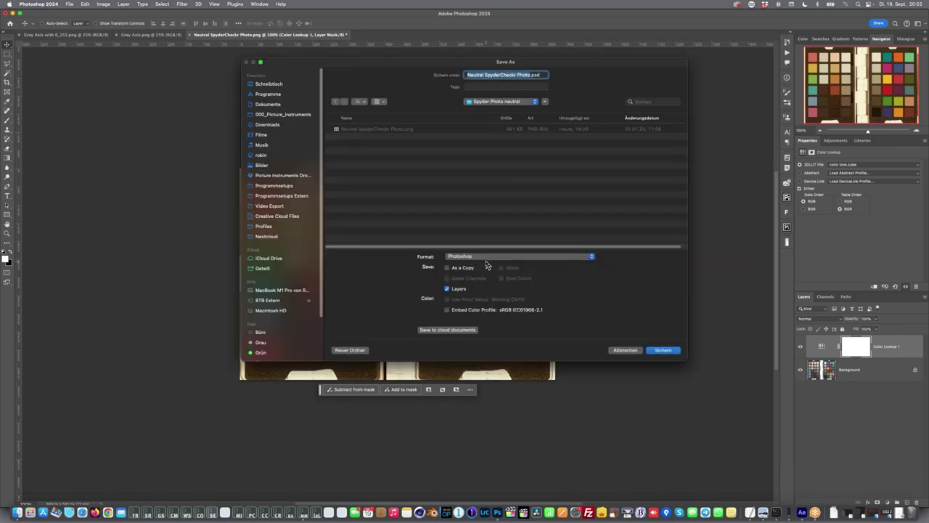
pyautogui.write('spyde')
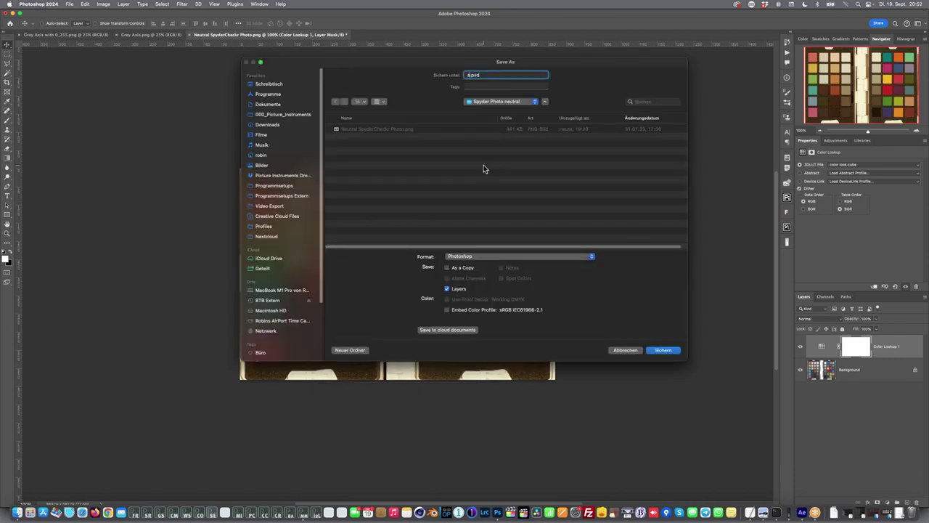
pyautogui.write('r checkr photo with look')
pyautogui.click(462, 309)
pyautogui.click(487, 257)
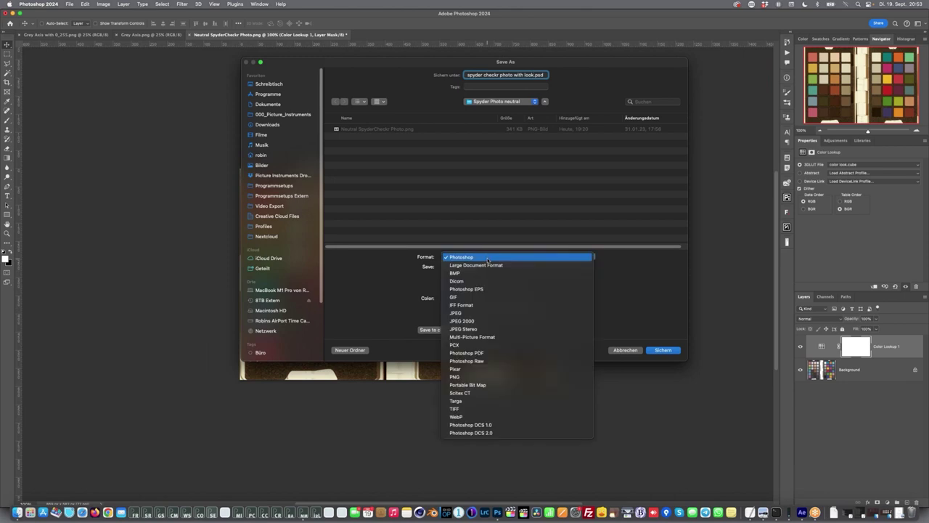
pyautogui.click(486, 312)
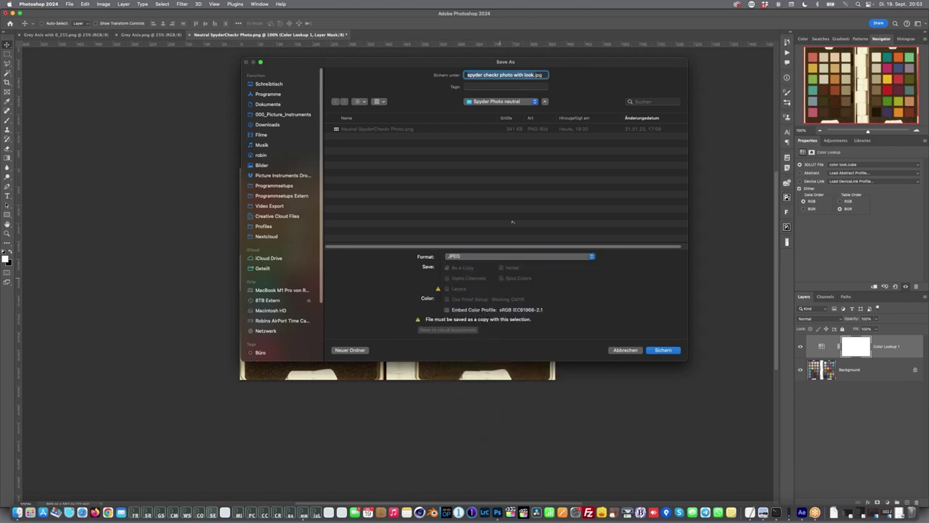
# Save the JPEG in the Footage Webinar 2 folder with the sRGB color profile embedded and a higher image quality.
pyautogui.click(500, 103)
pyautogui.click(523, 194)
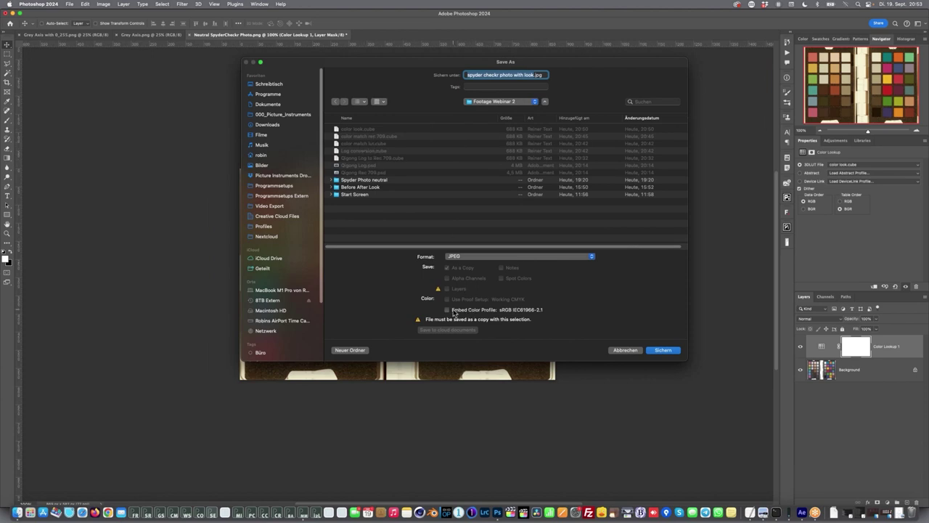
pyautogui.click(446, 311)
pyautogui.click(668, 354)
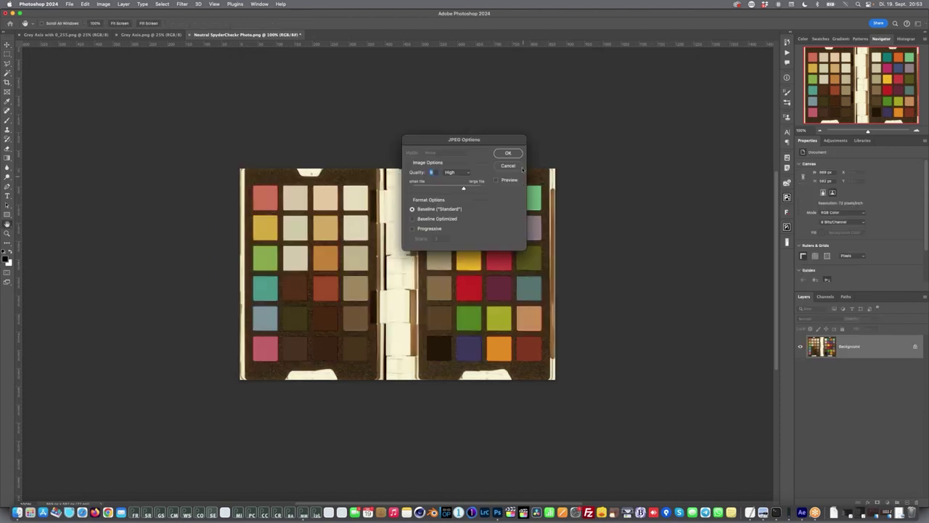
pyautogui.moveTo(464, 188); pyautogui.dragTo(476, 188)
pyautogui.click(508, 154)
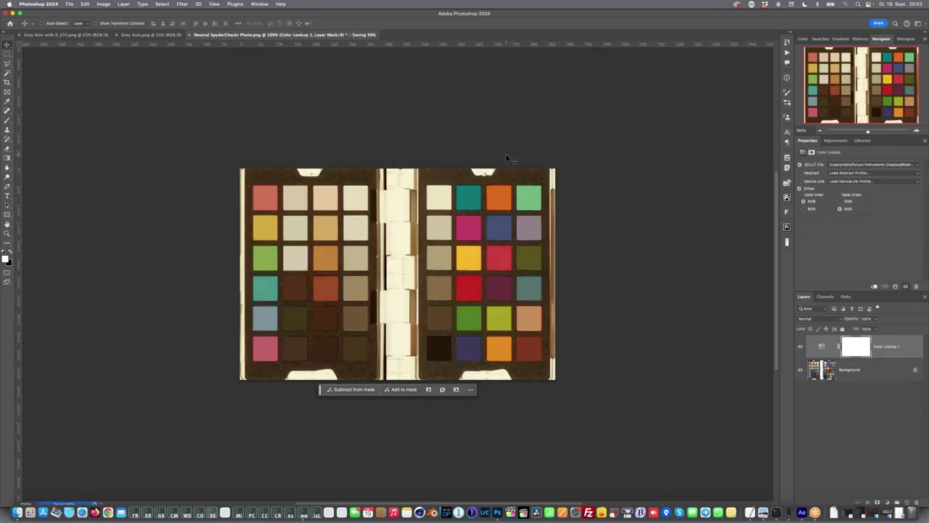
# Switch to Master-Match and load spyder checkr photo with look.jpg from the Footage Webinar 2 folder as the reference image.
pyautogui.press('super+Tab')
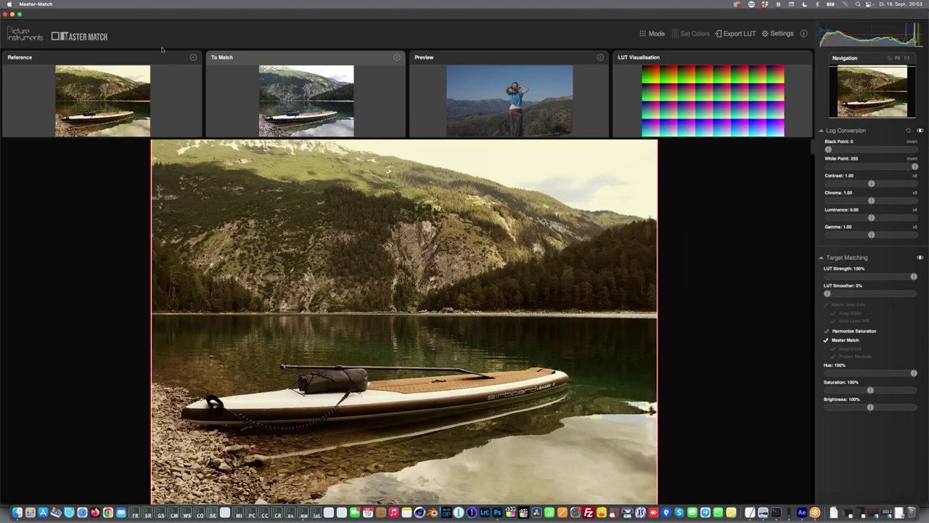
pyautogui.click(193, 57)
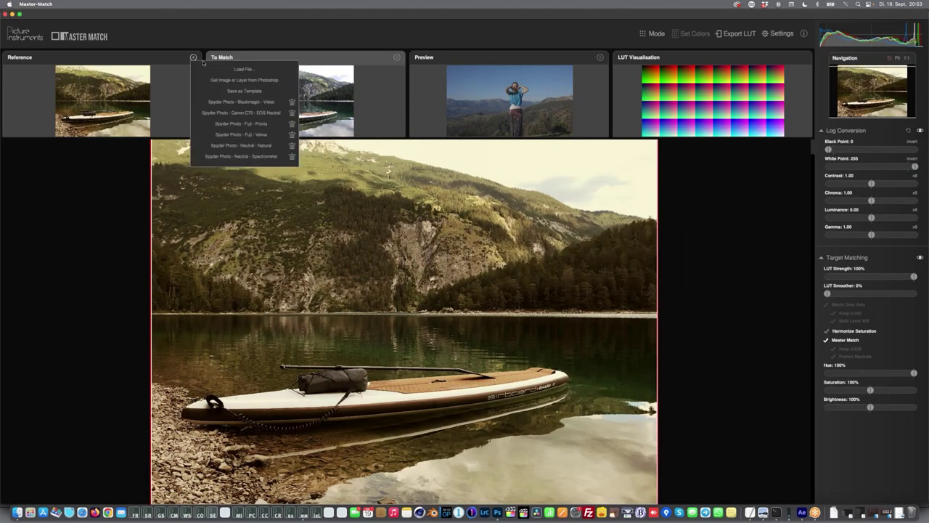
pyautogui.click(241, 69)
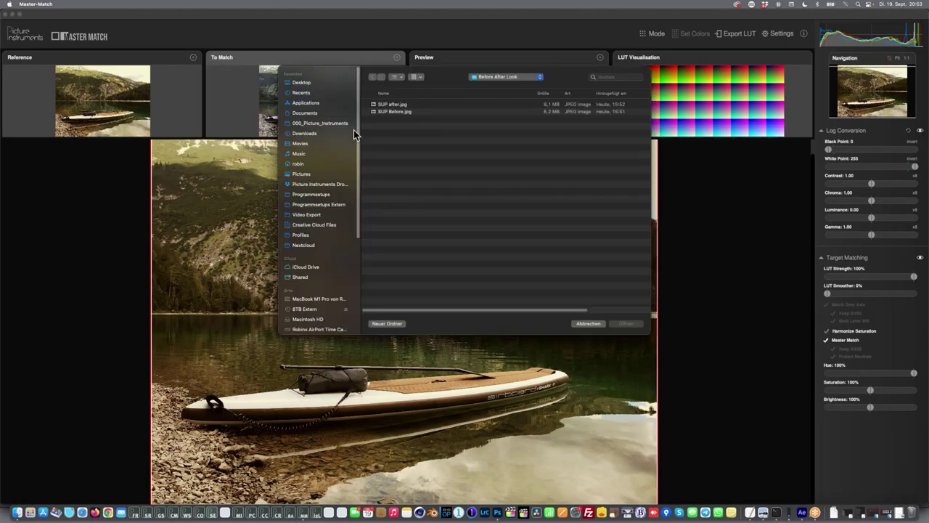
pyautogui.click(490, 77)
pyautogui.click(480, 97)
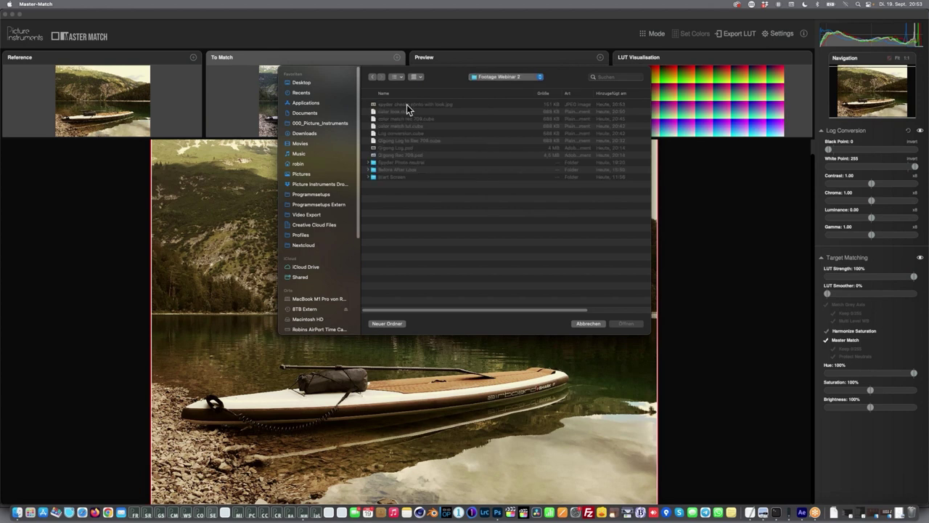
pyautogui.doubleClick(406, 104)
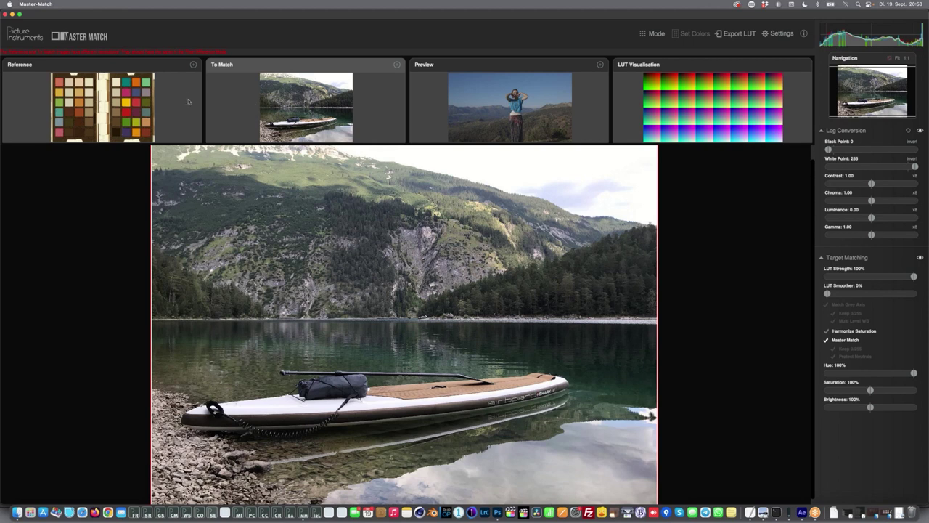
# Set the matching mode to Color Chart and load Qigong Rec 709.psd from the Footage Webinar 2 folder as the image to match.
pyautogui.click(657, 34)
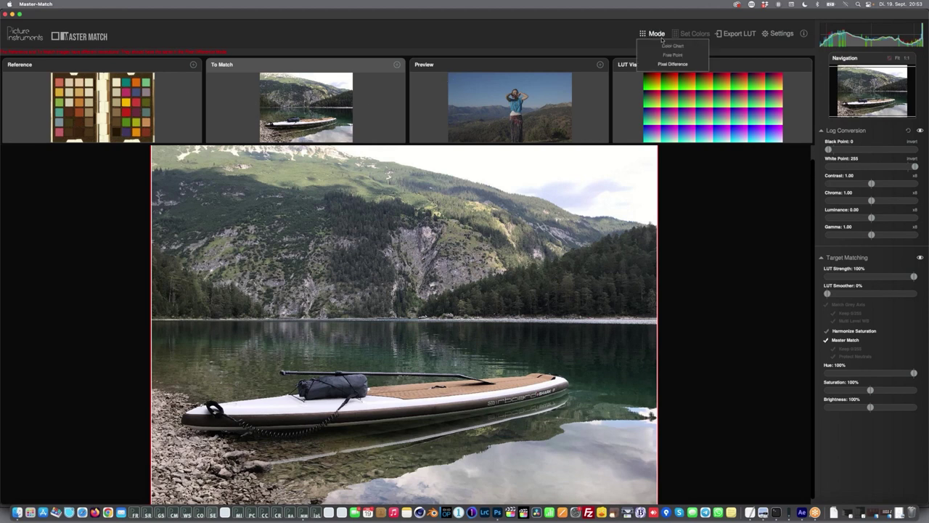
pyautogui.click(665, 46)
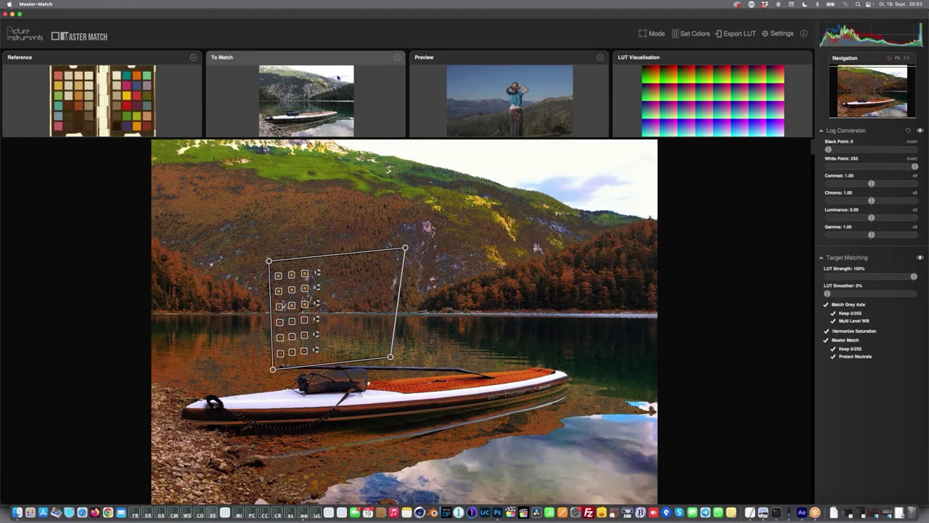
pyautogui.click(396, 58)
pyautogui.click(408, 67)
pyautogui.click(500, 77)
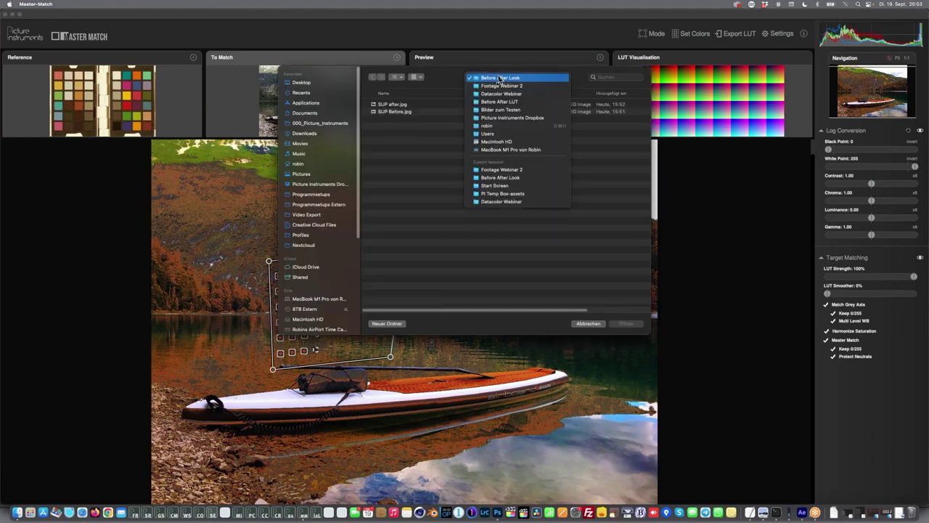
pyautogui.click(498, 86)
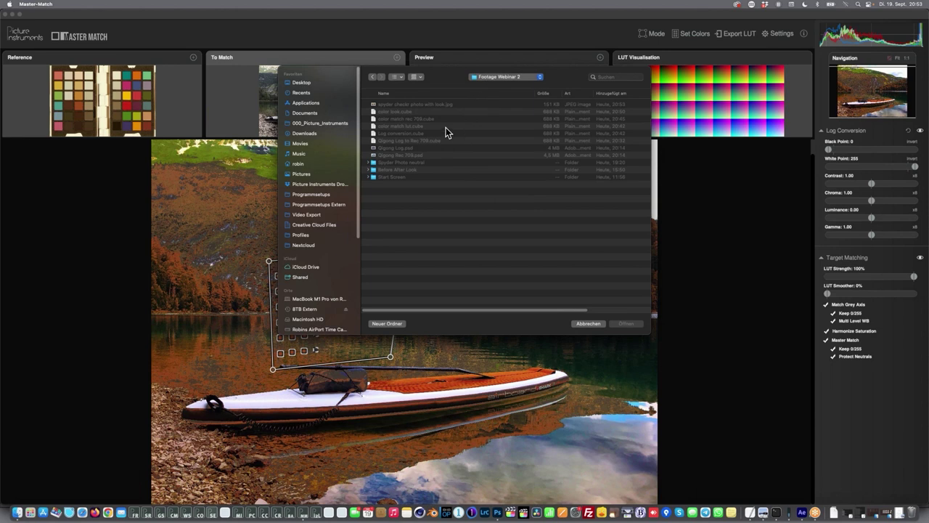
pyautogui.doubleClick(405, 153)
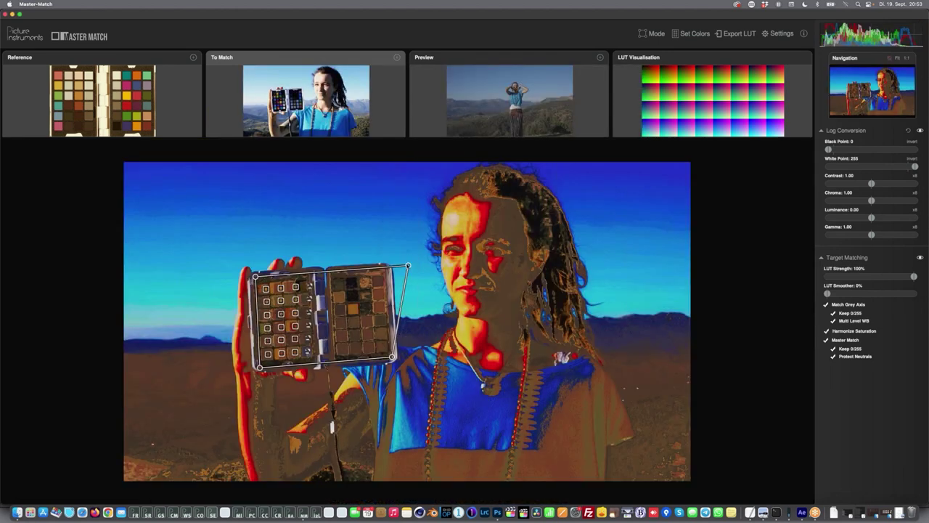
# Fit the corners of the sampling grid to the color chart held by the woman in the image to match.
pyautogui.moveTo(408, 266); pyautogui.dragTo(385, 268)
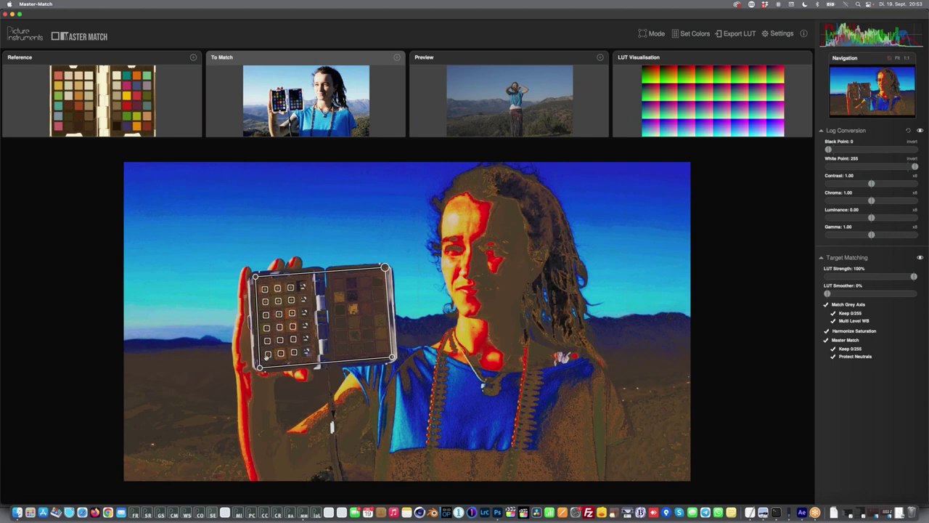
pyautogui.moveTo(260, 368); pyautogui.dragTo(261, 368)
pyautogui.moveTo(255, 277); pyautogui.dragTo(254, 276)
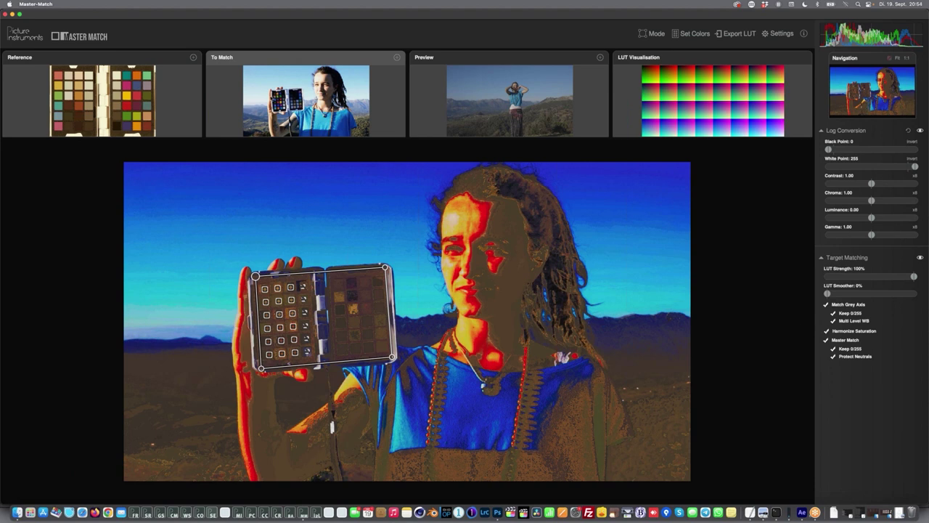
# Stretch the sampling grid in the reference image so its four corners sit on the outer corners of the opened chart.
pyautogui.moveTo(187, 107); pyautogui.dragTo(185, 119)
pyautogui.click(183, 123)
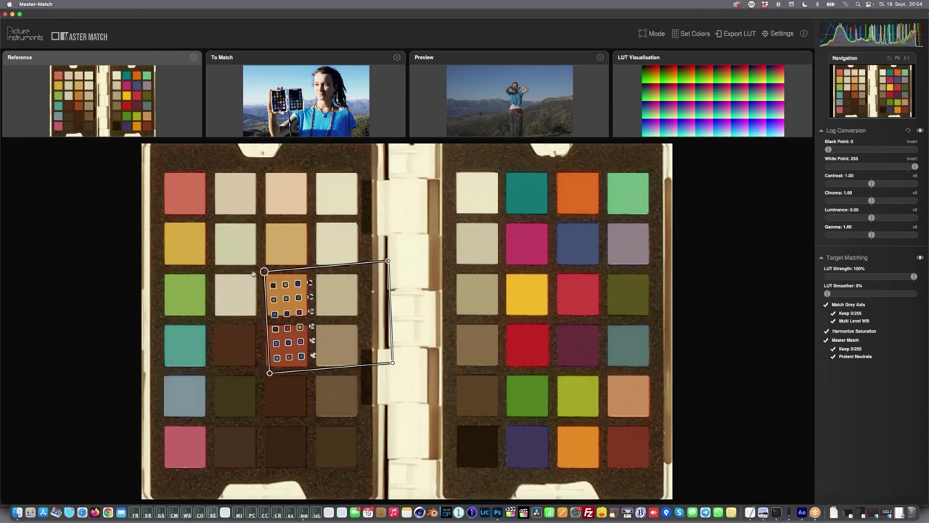
pyautogui.scroll(-2, 252, 274)
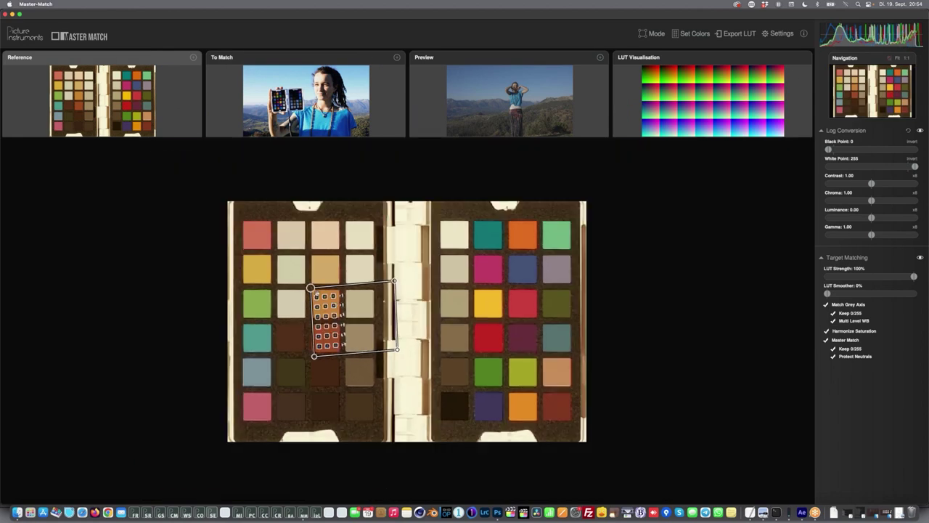
pyautogui.press('2')
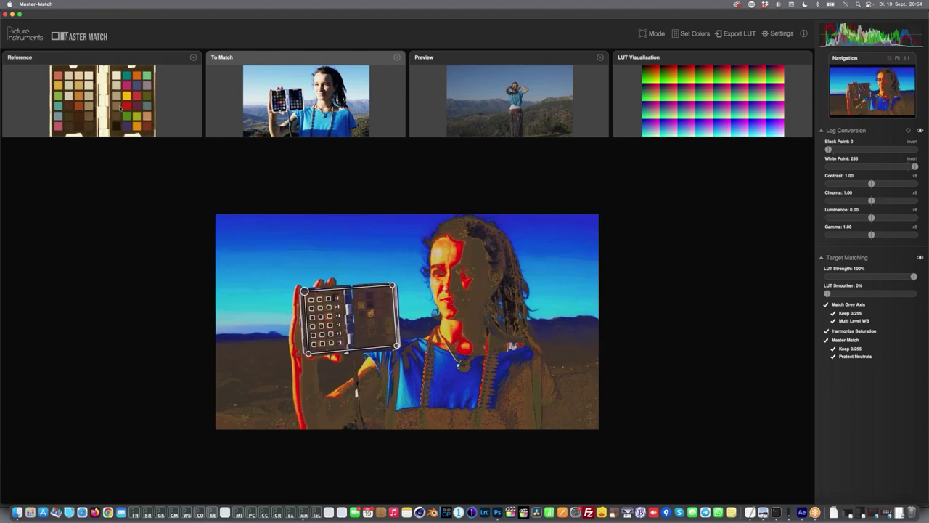
pyautogui.press('1')
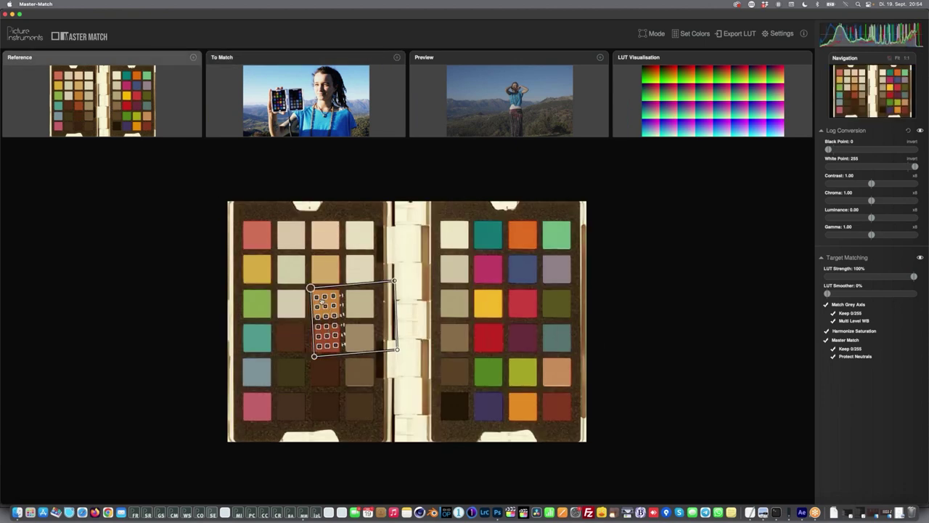
pyautogui.moveTo(310, 288); pyautogui.dragTo(232, 203)
pyautogui.moveTo(312, 356); pyautogui.dragTo(228, 441)
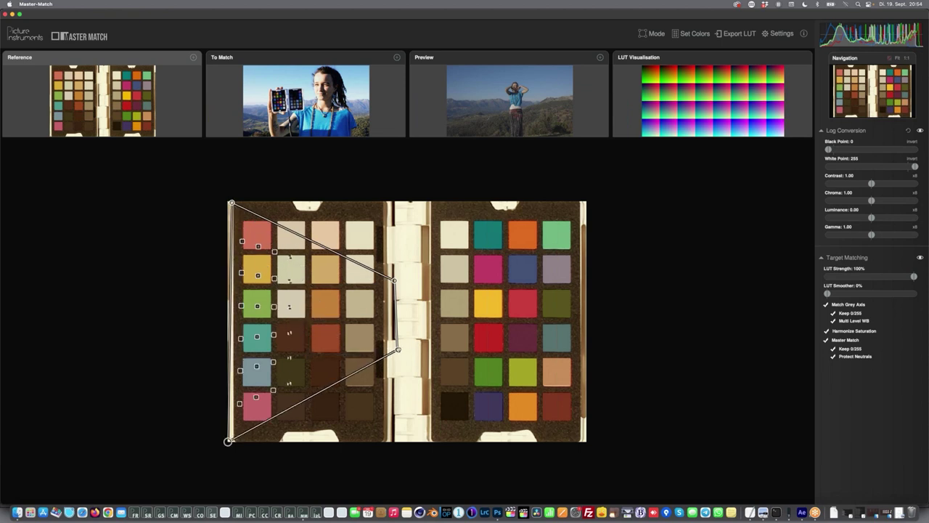
pyautogui.moveTo(398, 350); pyautogui.dragTo(582, 441)
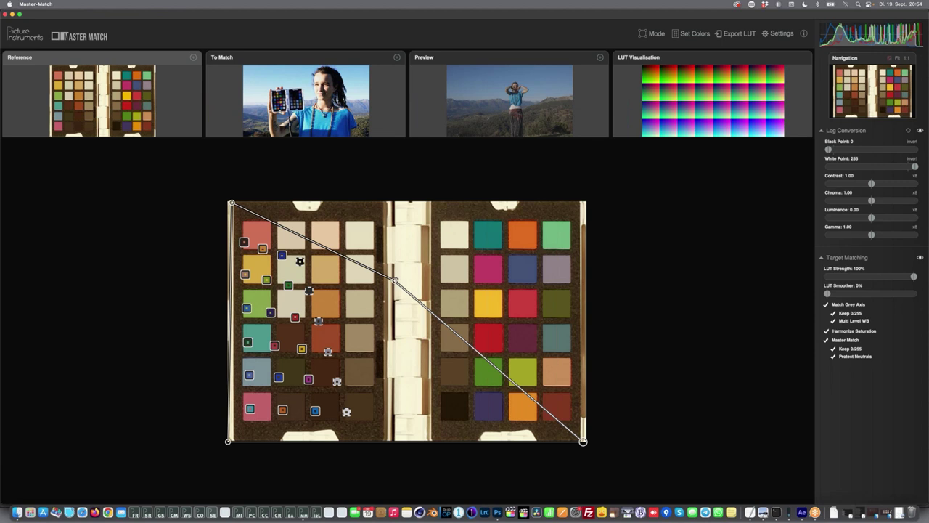
pyautogui.moveTo(395, 281); pyautogui.dragTo(586, 202)
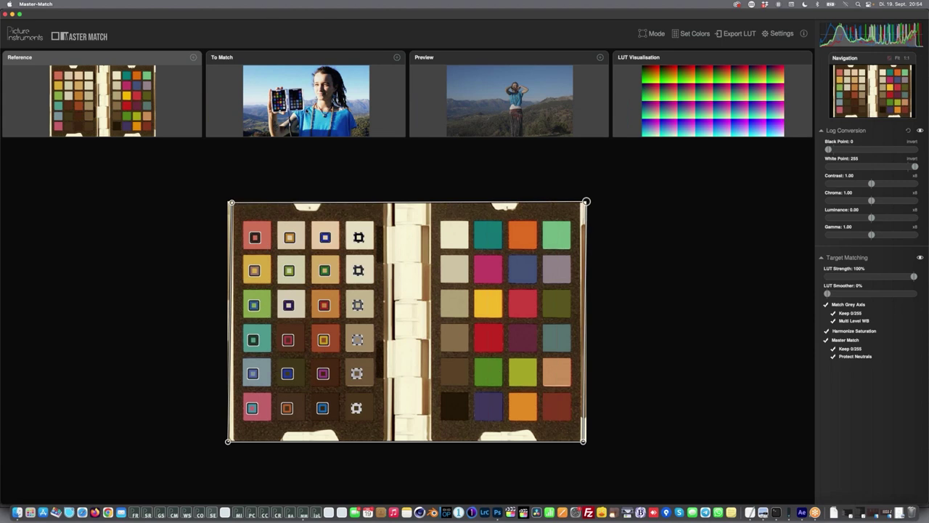
# Rotate the reference grid's sample points in Set Colors so they sit on the chart half with the saturated patches.
pyautogui.click(306, 109)
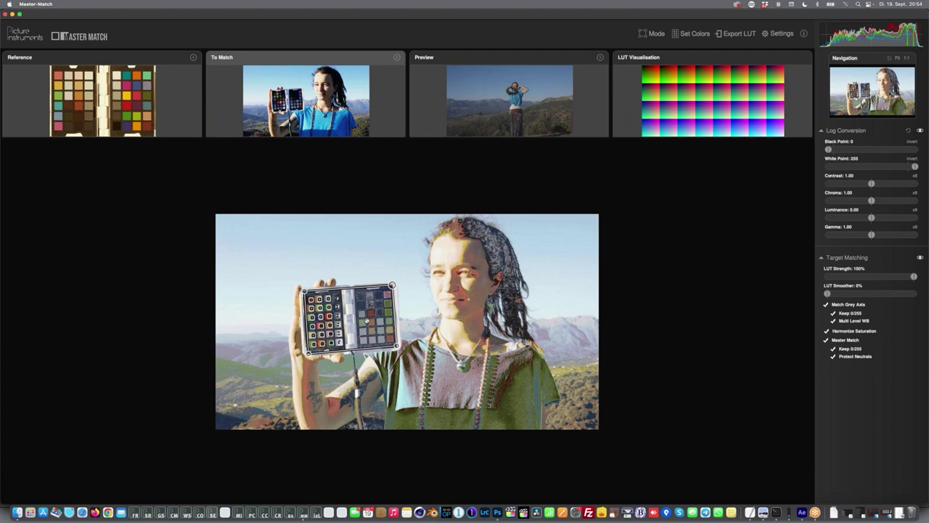
pyautogui.click(135, 116)
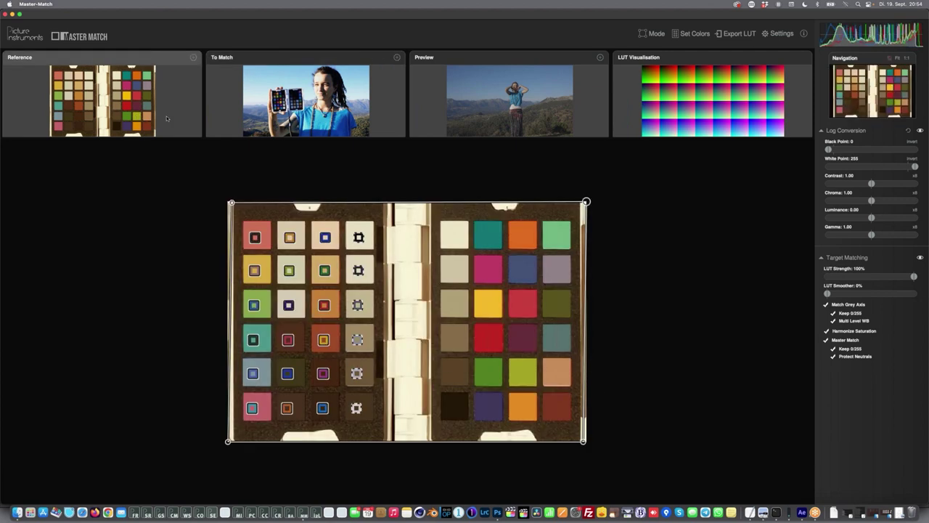
pyautogui.click(704, 42)
pyautogui.click(705, 45)
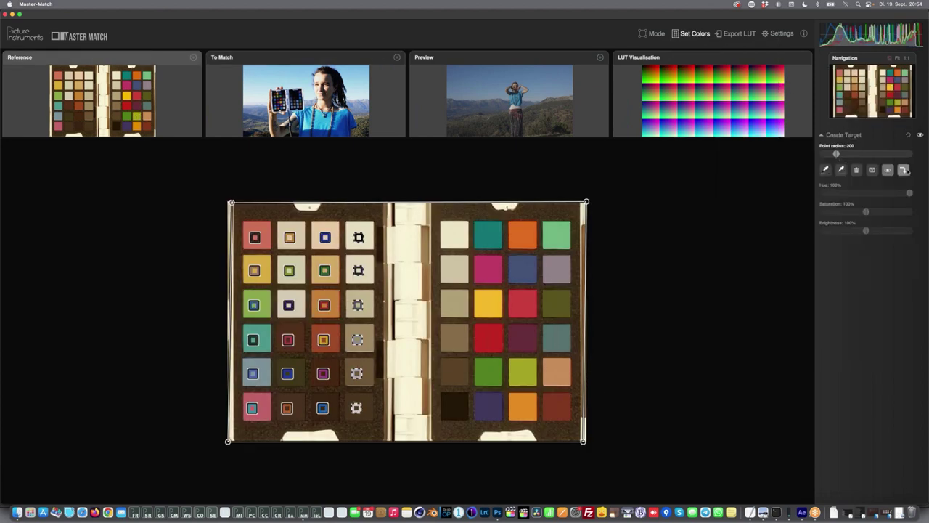
pyautogui.click(904, 170)
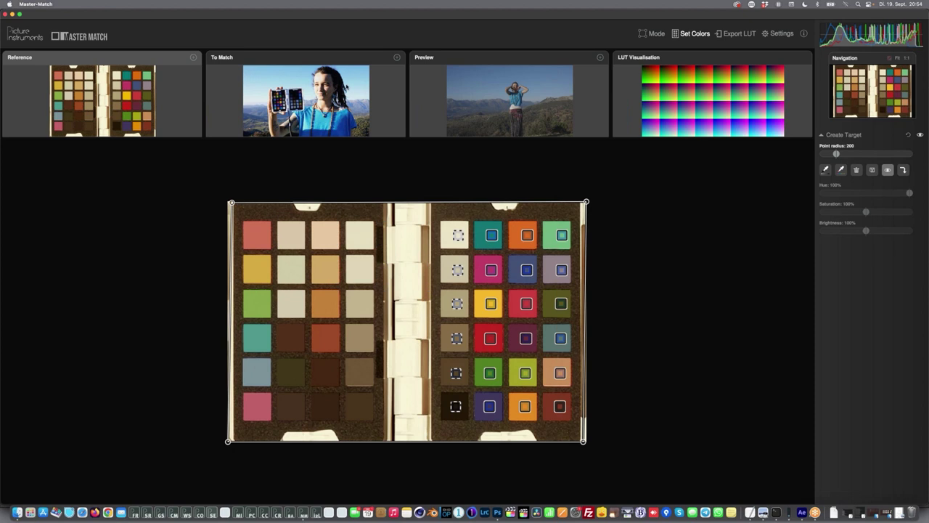
# Compare the image to match with and without the color match applied.
pyautogui.click(348, 85)
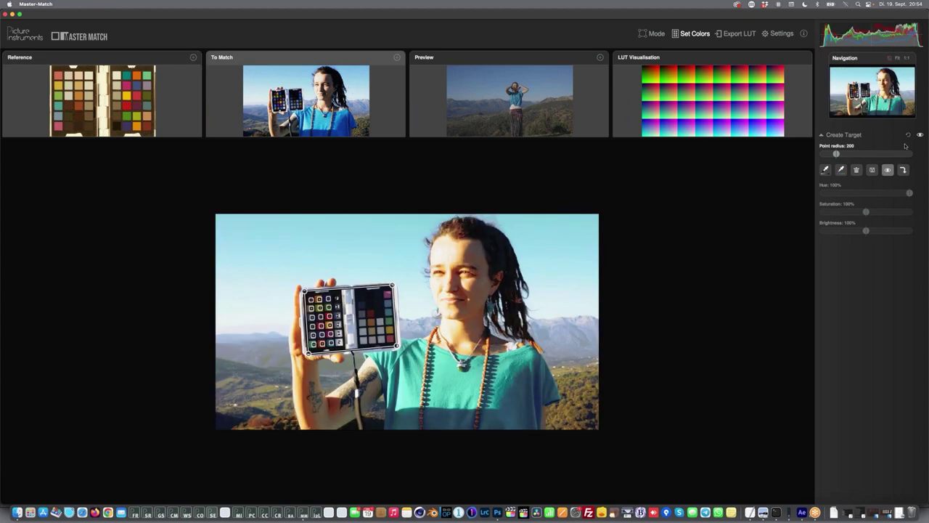
pyautogui.click(919, 136)
pyautogui.click(919, 136)
pyautogui.click(919, 135)
pyautogui.click(920, 136)
# Fine-tune the left corners of the sampling grid on the chart in the image to match.
pyautogui.scroll(3, 263, 315)
pyautogui.scroll(2, 263, 312)
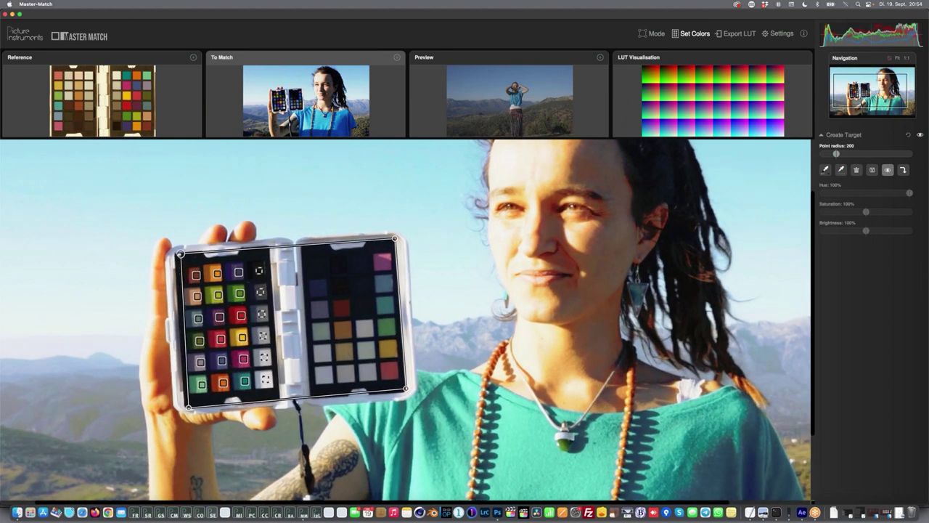
pyautogui.moveTo(187, 411); pyautogui.dragTo(188, 408)
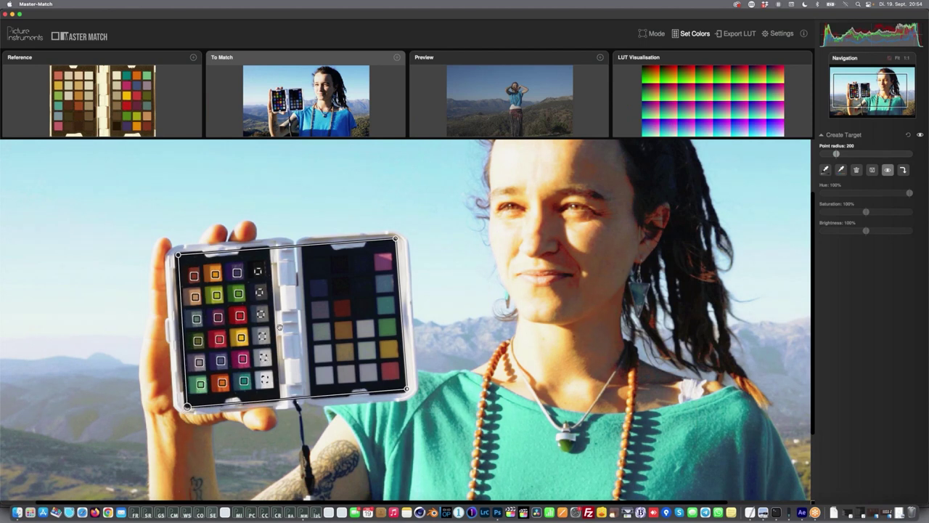
pyautogui.scroll(-3, 600, 285)
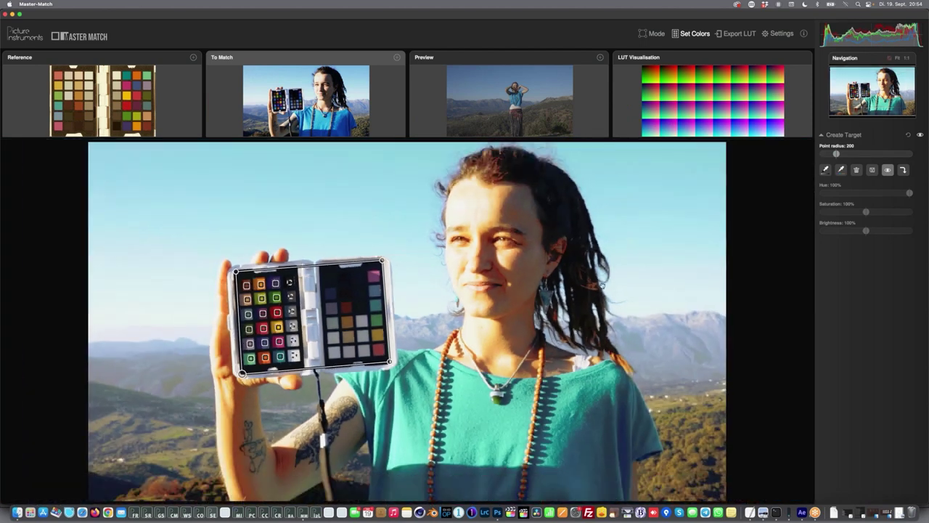
# Leave Set Colors and disable Multi Level WB and Protect Neutrals in the Target Matching settings.
pyautogui.click(696, 34)
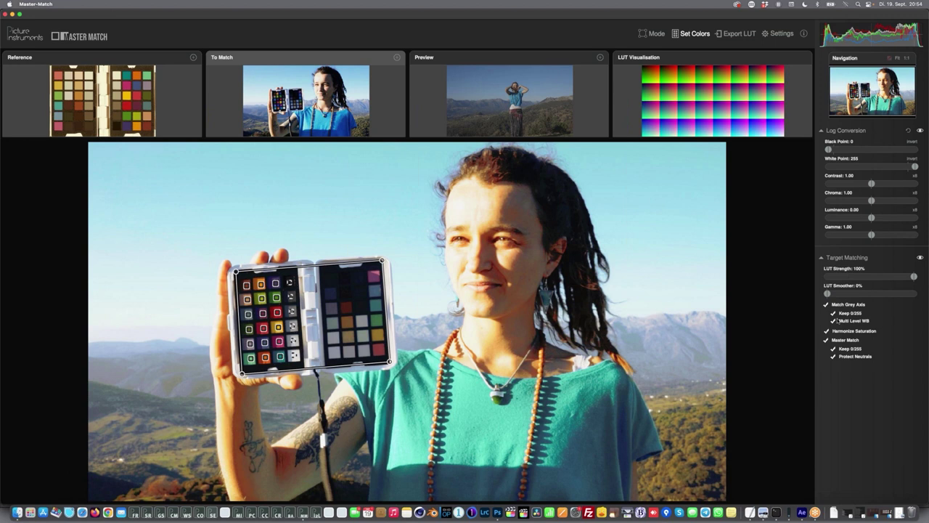
pyautogui.click(832, 320)
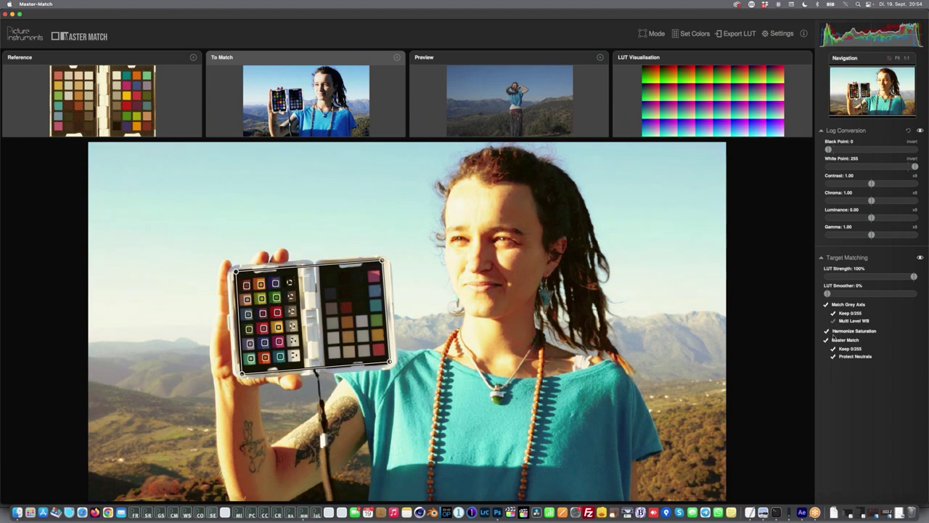
pyautogui.click(832, 355)
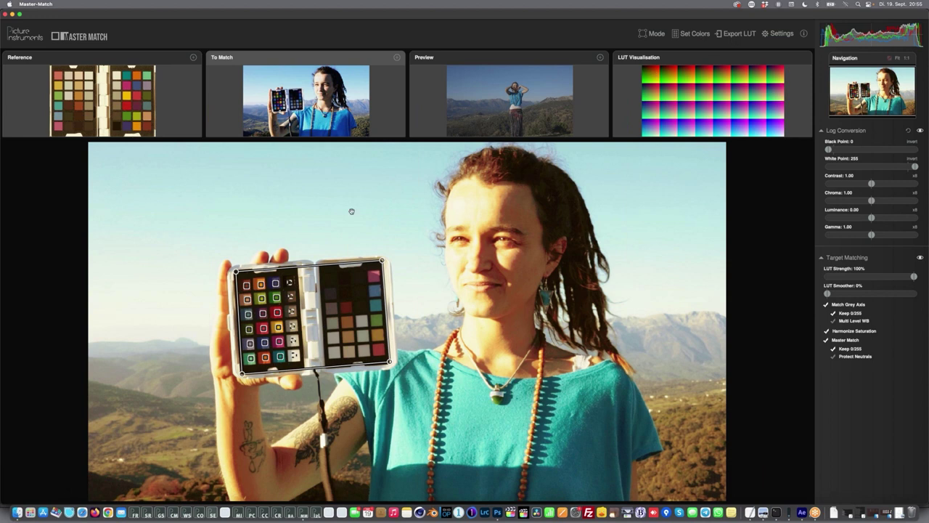
# Replace the neutral sample points on the chart's six gray patches with regular color points in Set Colors, then close it.
pyautogui.click(710, 34)
pyautogui.click(715, 48)
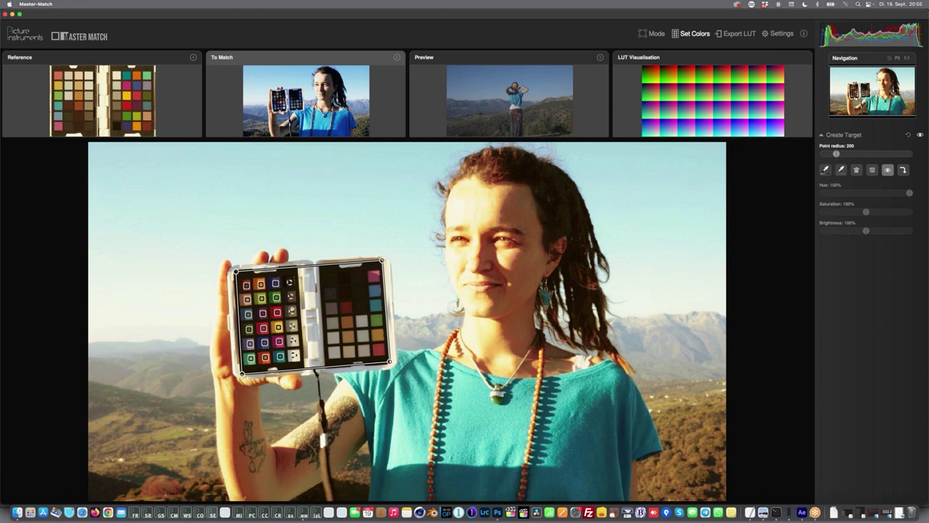
pyautogui.click(827, 170)
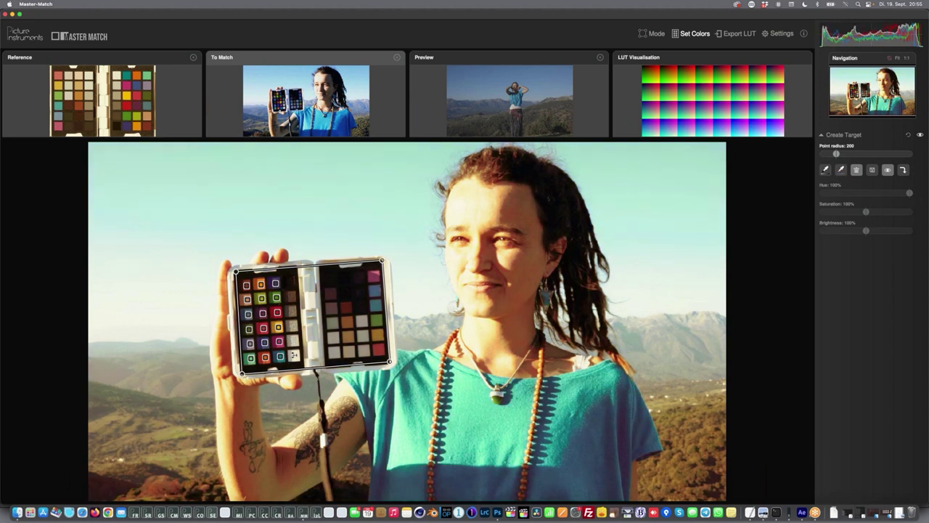
pyautogui.click(841, 169)
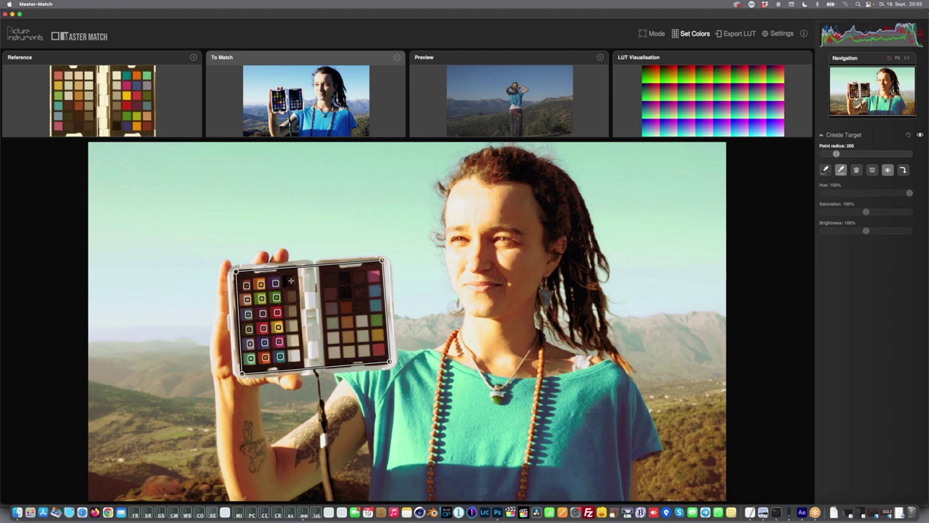
pyautogui.click(292, 296)
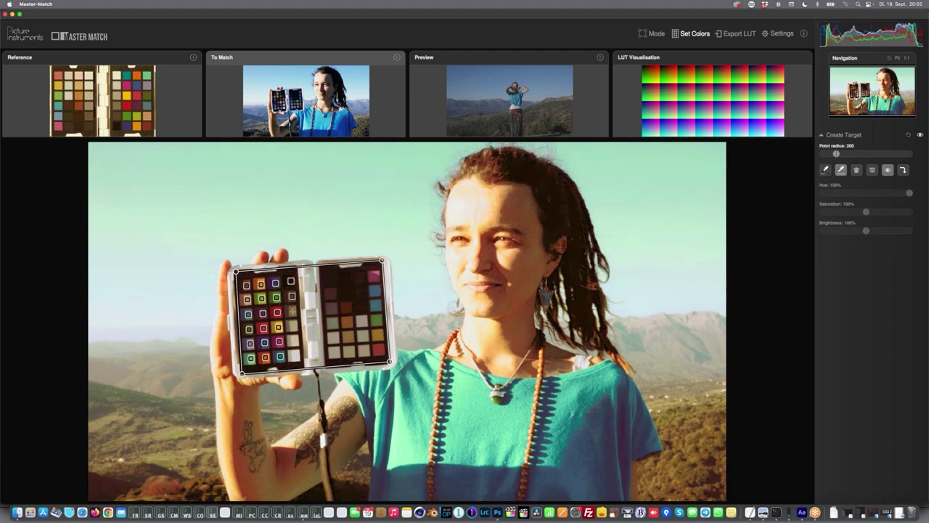
pyautogui.click(825, 172)
pyautogui.click(841, 169)
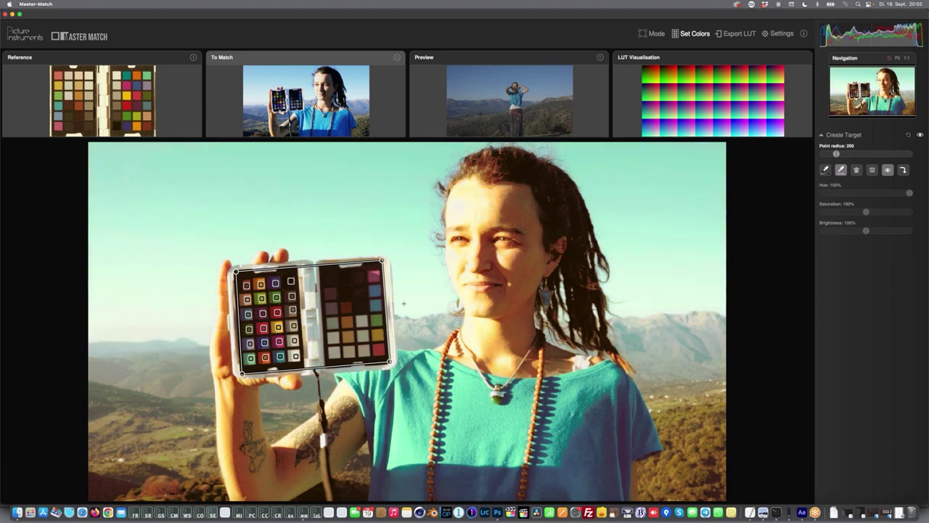
pyautogui.scroll(-3, 457, 207)
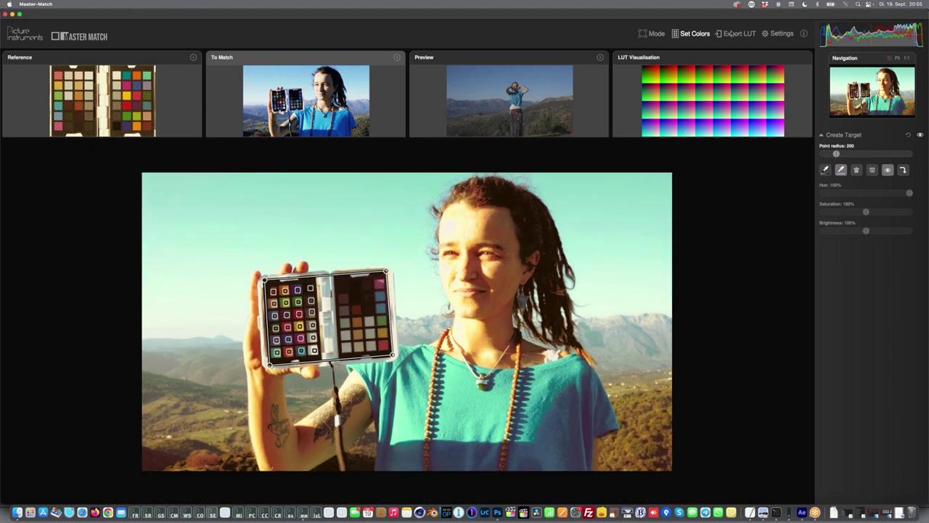
pyautogui.click(919, 135)
# Export the Color Match LUT as rec709 to look in Cube format to the Footage Webinar 2 folder and switch to After Effects.
pyautogui.click(738, 33)
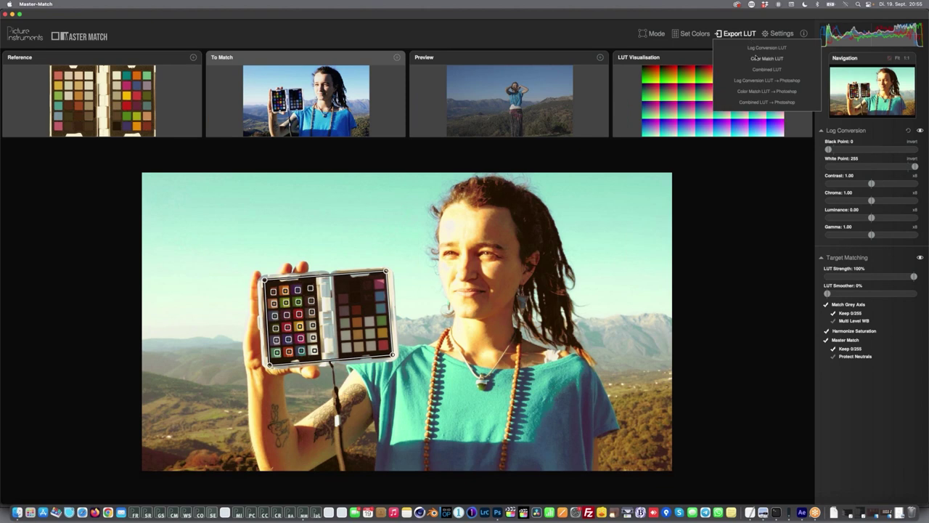
pyautogui.click(755, 58)
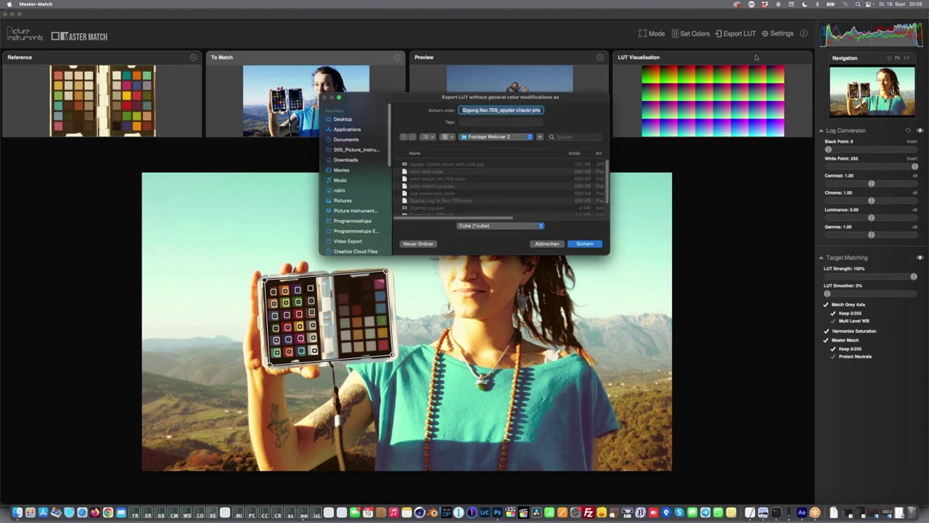
pyautogui.write('di')
pyautogui.press('BackSpace')
pyautogui.press('BackSpace')
pyautogui.write('rec709 to look')
pyautogui.click(597, 243)
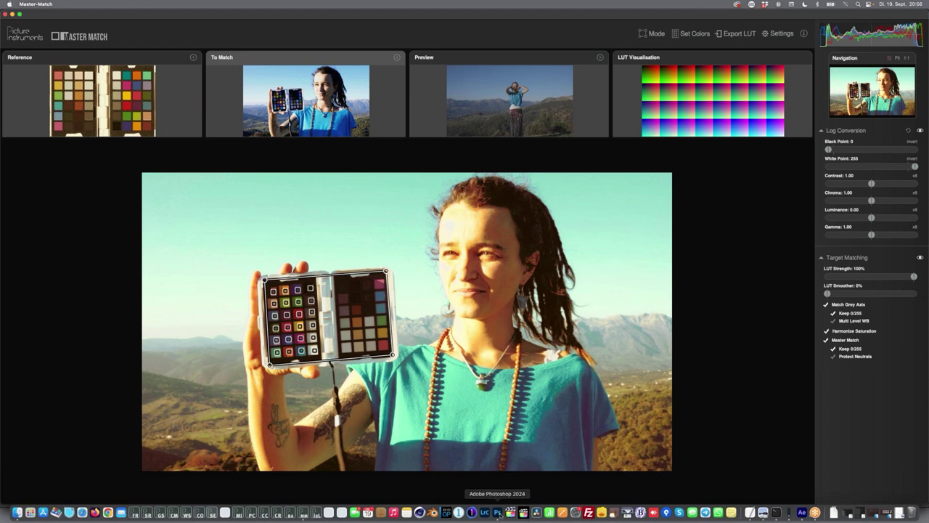
pyautogui.click(803, 514)
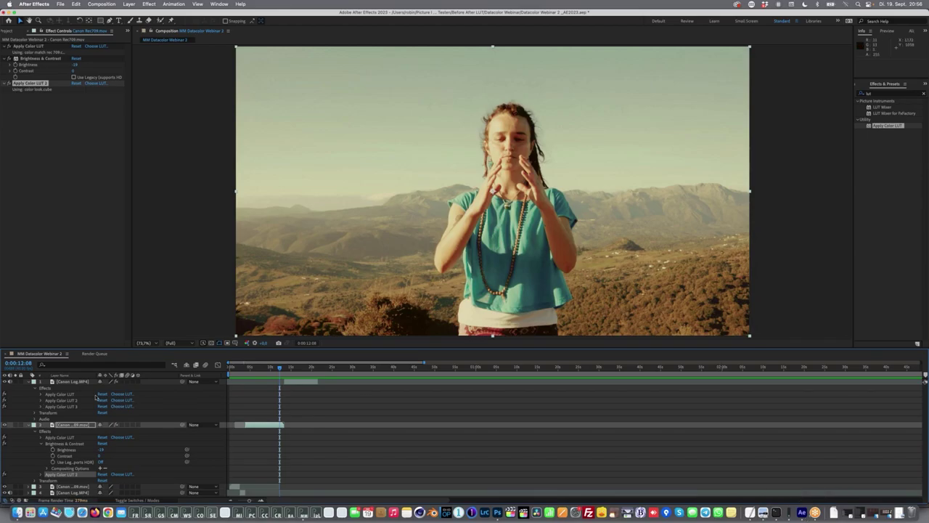
# Delete the Apply Color LUT 2 effect from the Rec709 clip and load rec709 to look.cube into its remaining Apply Color LUT effect.
pyautogui.moveTo(280, 368); pyautogui.dragTo(274, 368)
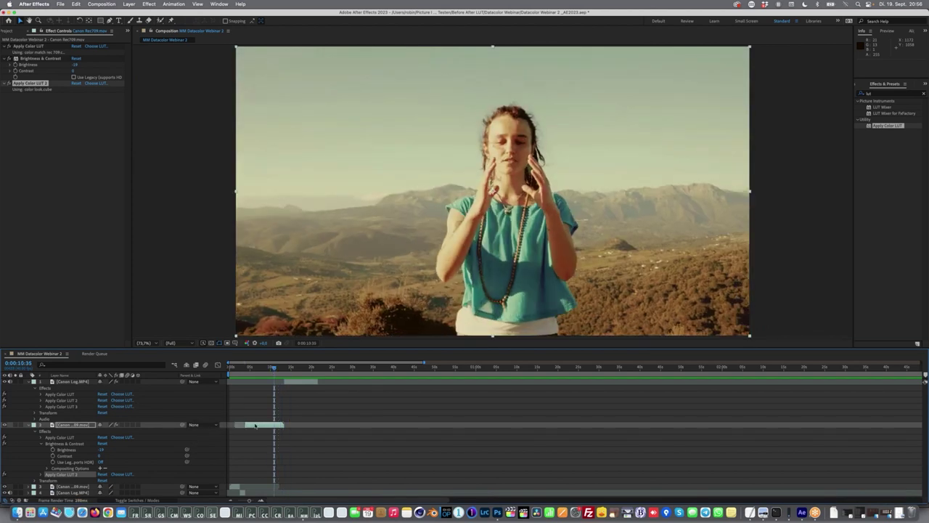
pyautogui.click(41, 443)
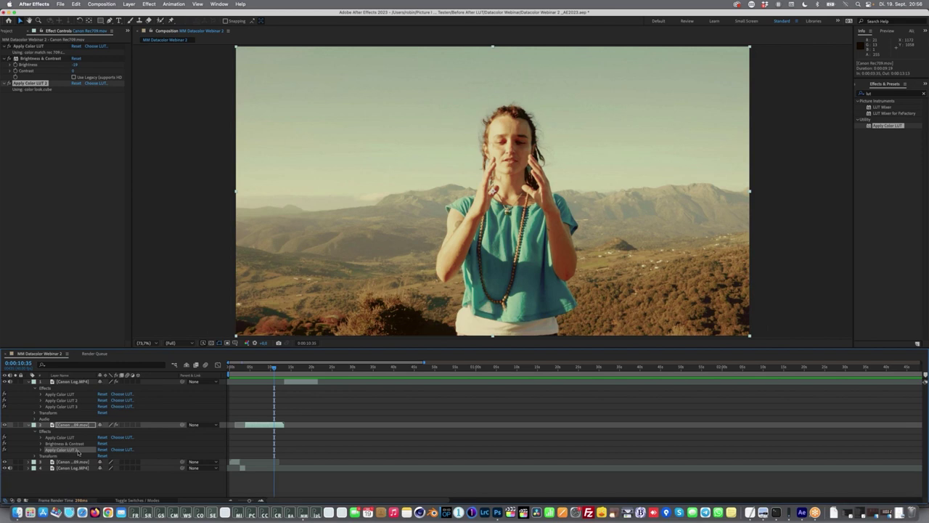
pyautogui.press('Delete')
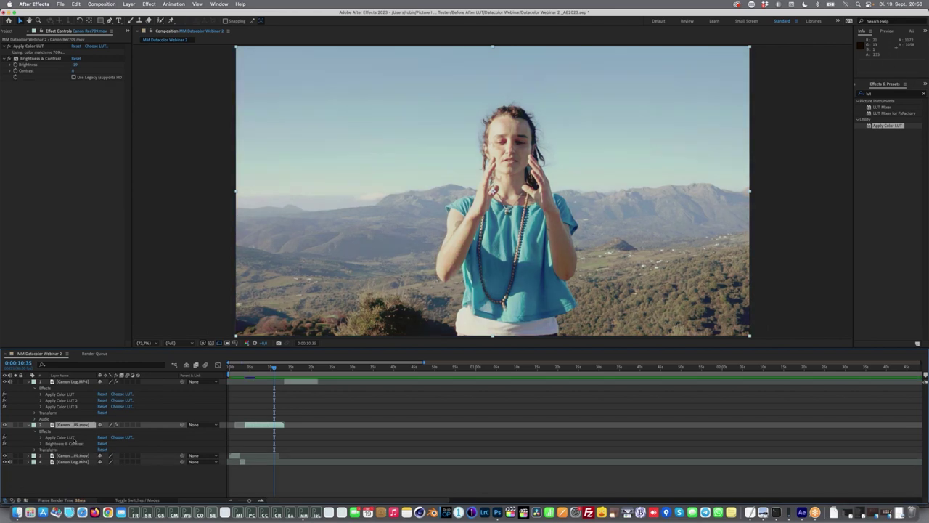
pyautogui.click(76, 439)
pyautogui.click(121, 437)
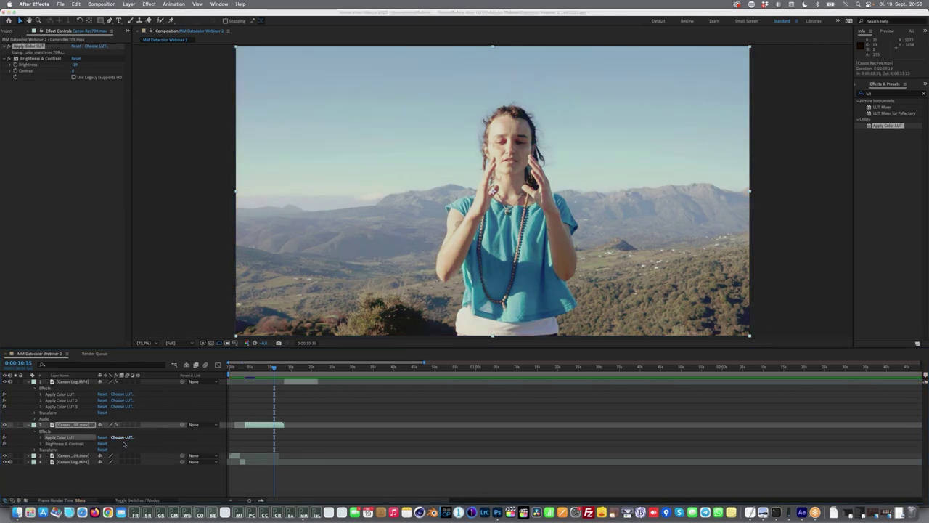
pyautogui.doubleClick(393, 88)
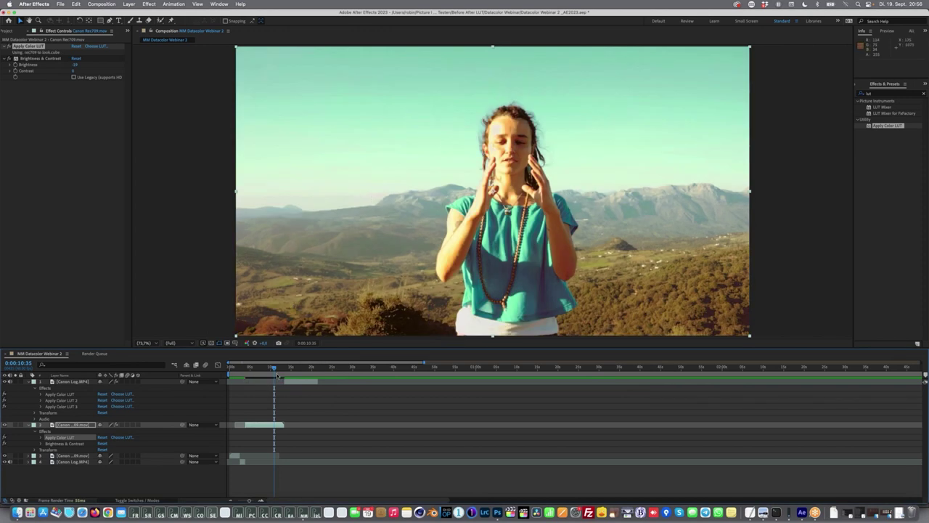
# Switch to Master-Match and load Qigong Log.psd from the Footage Webinar 2 folder as the image to match.
pyautogui.press('super+Tab')
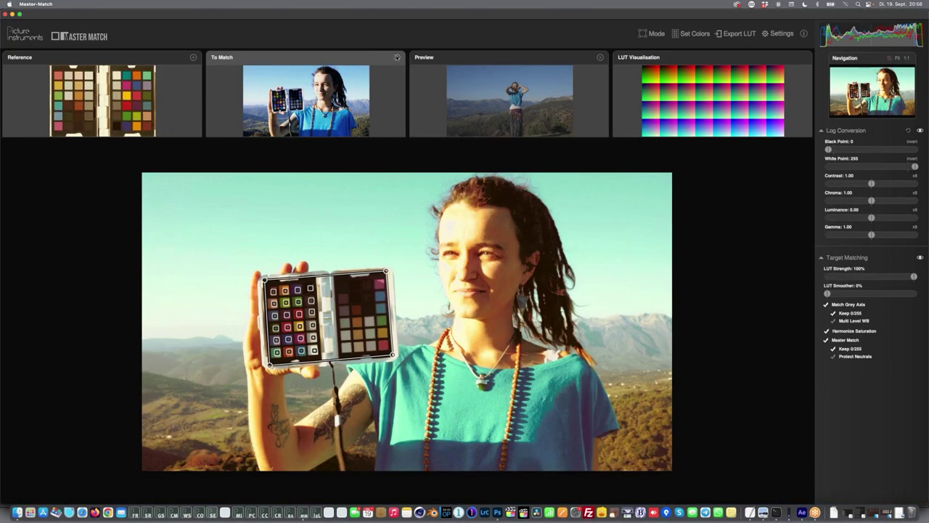
pyautogui.click(396, 57)
pyautogui.click(418, 67)
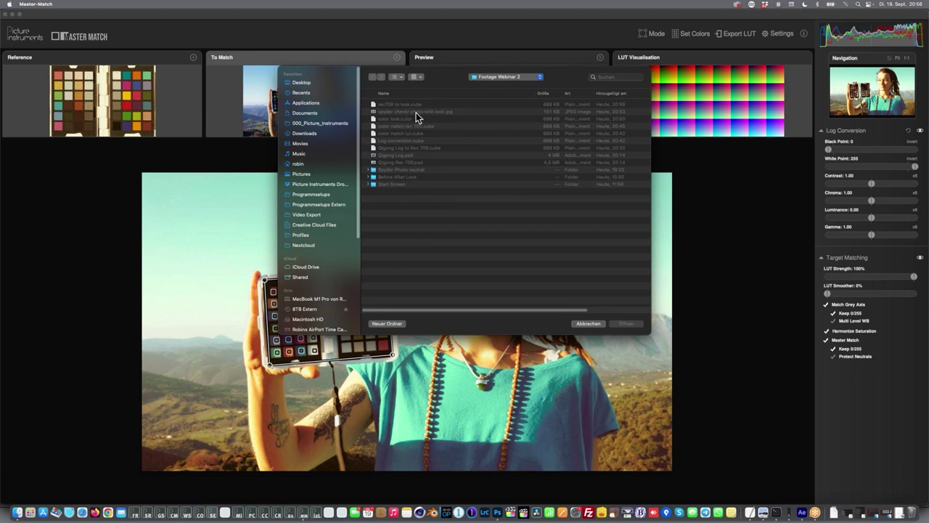
pyautogui.click(411, 155)
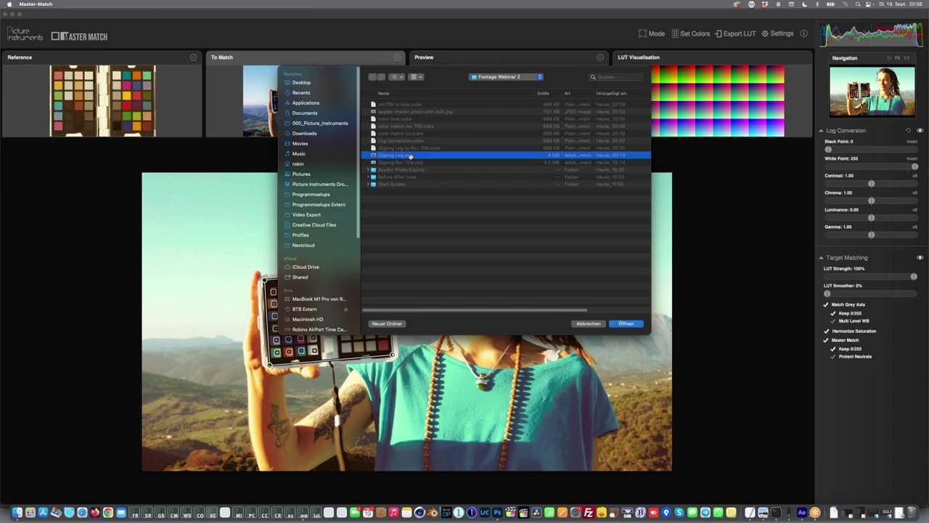
pyautogui.doubleClick(410, 155)
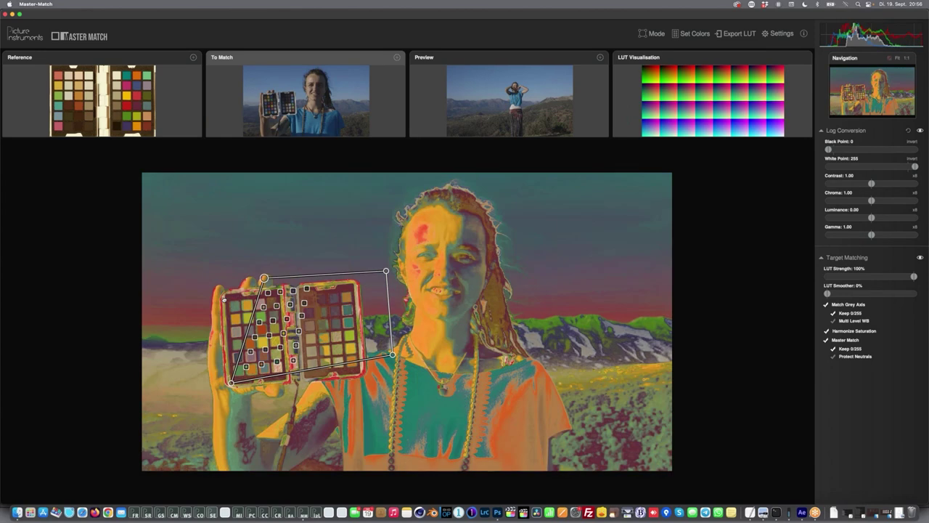
# Align the upper-left, upper-right and lower-right corners of the sampling grid with the color chart in the log image.
pyautogui.moveTo(264, 278); pyautogui.dragTo(224, 293)
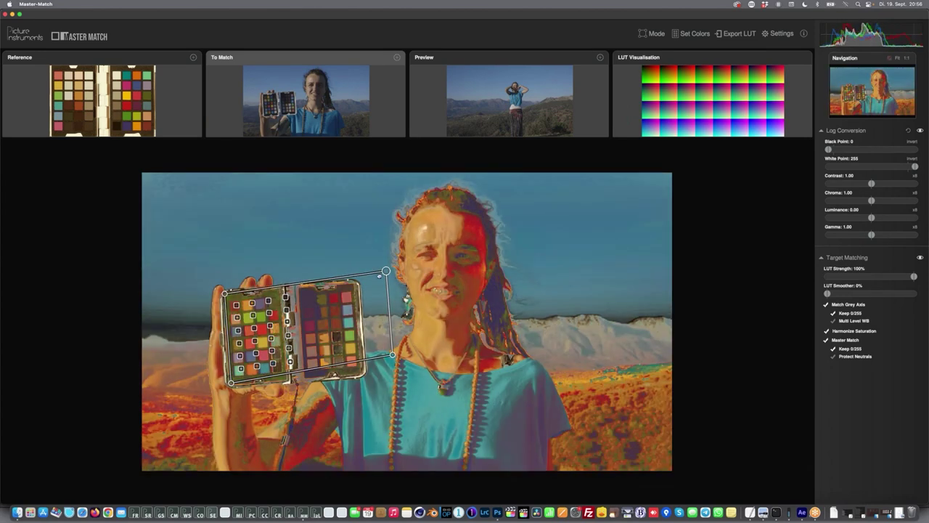
pyautogui.moveTo(384, 272); pyautogui.dragTo(352, 283)
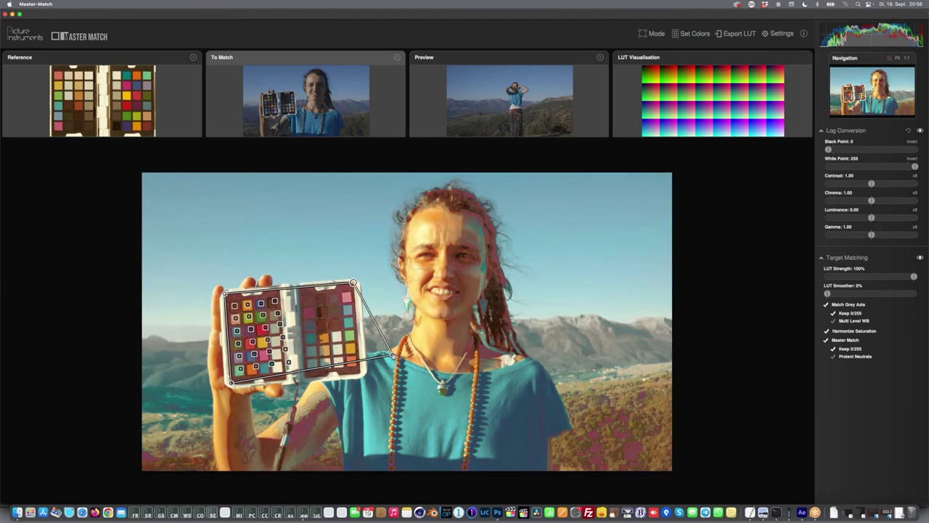
pyautogui.moveTo(392, 356); pyautogui.dragTo(361, 373)
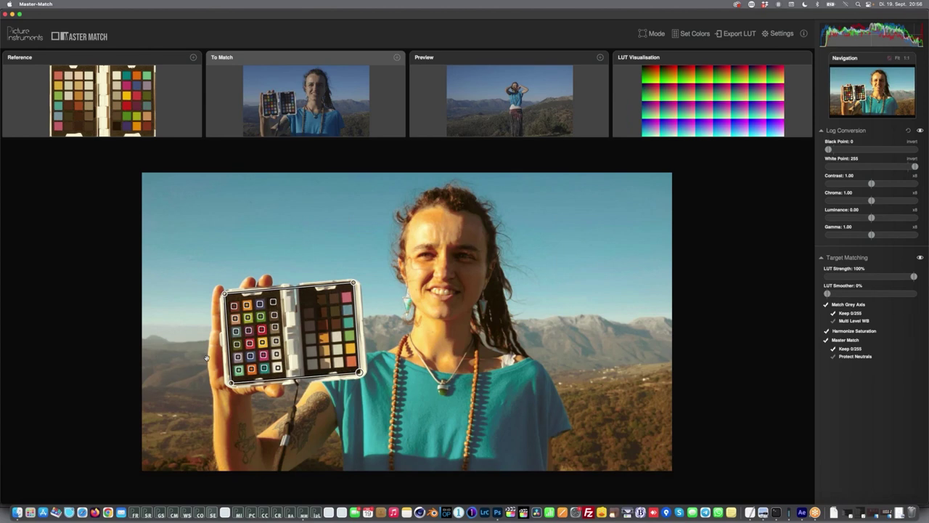
pyautogui.scroll(5, 206, 357)
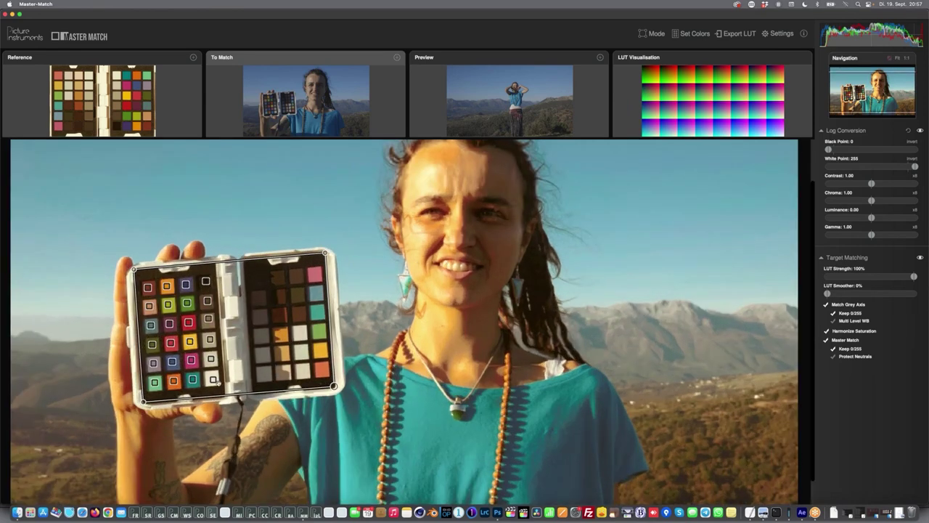
# Disable both Keep 0/255 options and Harmonize Saturation in the Target Matching settings.
pyautogui.click(835, 348)
pyautogui.click(832, 312)
pyautogui.click(827, 331)
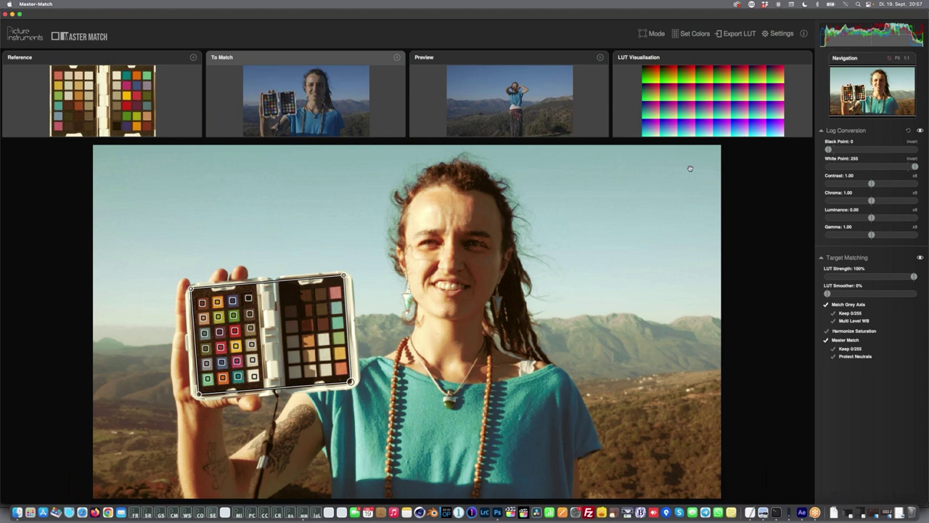
# Export the LUT without general color modifications as log to look in Cube format to the Footage Webinar 2 folder.
pyautogui.click(725, 34)
pyautogui.click(728, 85)
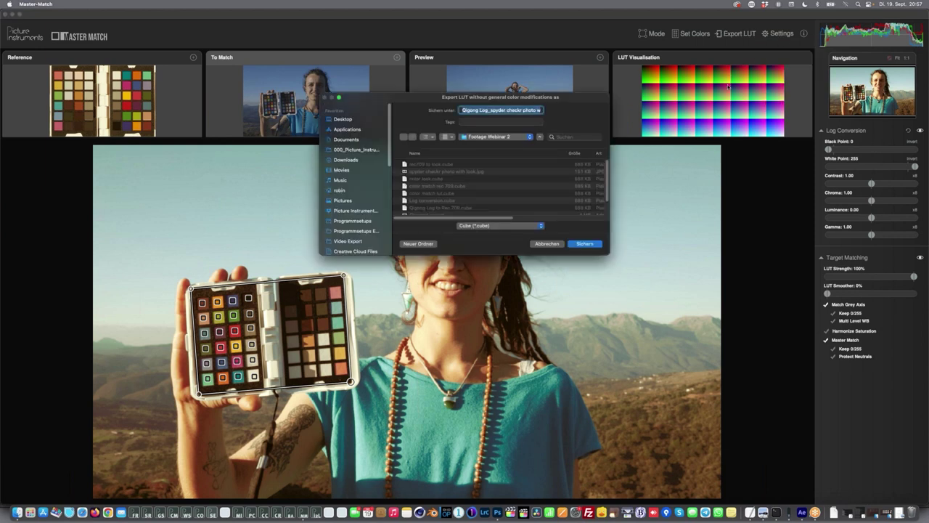
pyautogui.write('L')
pyautogui.write('og to log')
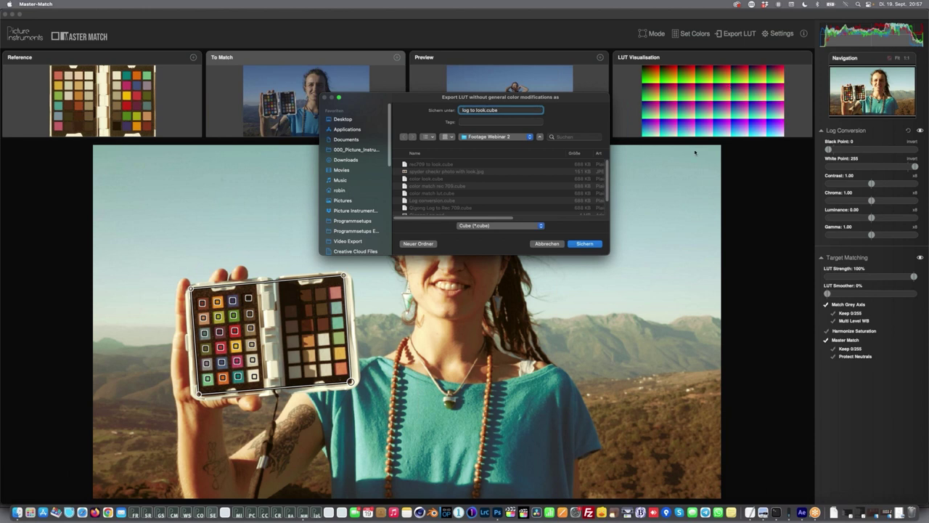
pyautogui.click(592, 243)
# Switch to After Effects and delete the Apply Color LUT 3 and Apply Color LUT 2 effects from the first Canon Log clip.
pyautogui.press('super+Tab')
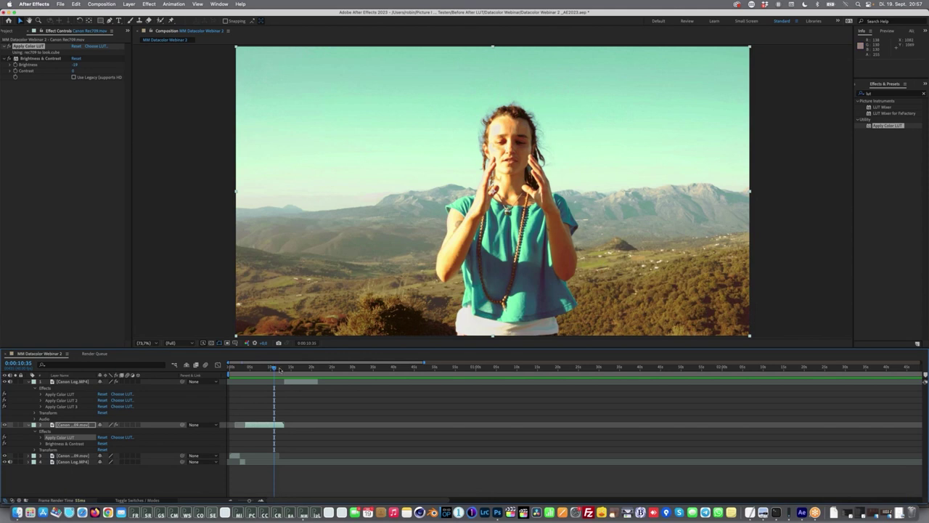
pyautogui.moveTo(280, 370); pyautogui.dragTo(299, 370)
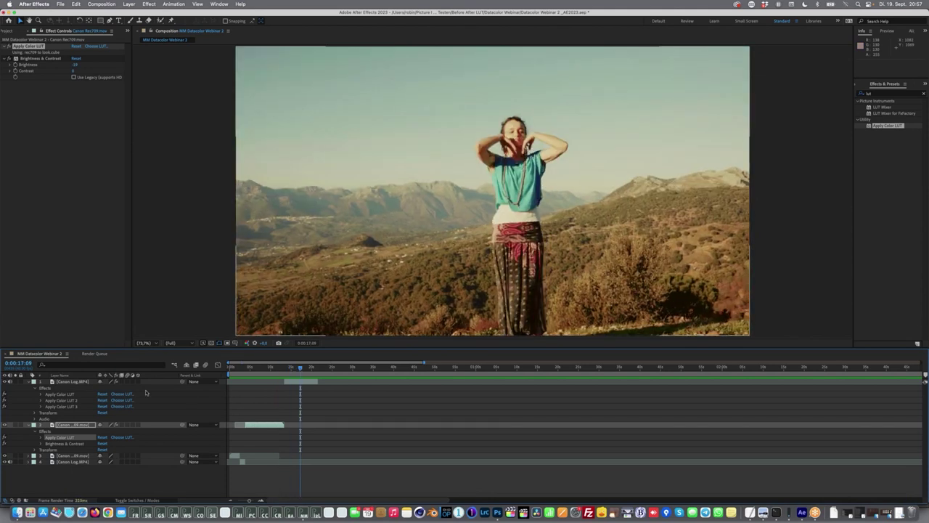
pyautogui.click(78, 407)
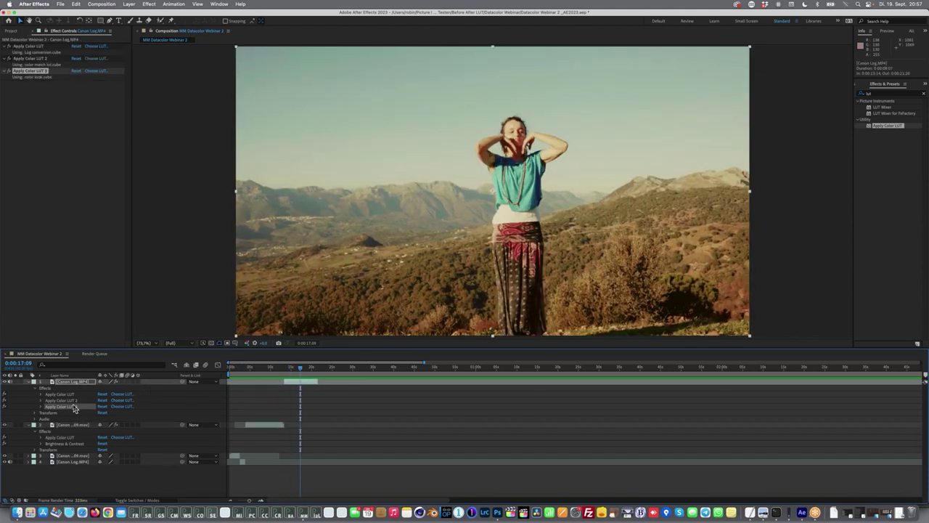
pyautogui.press('Delete')
pyautogui.click(74, 401)
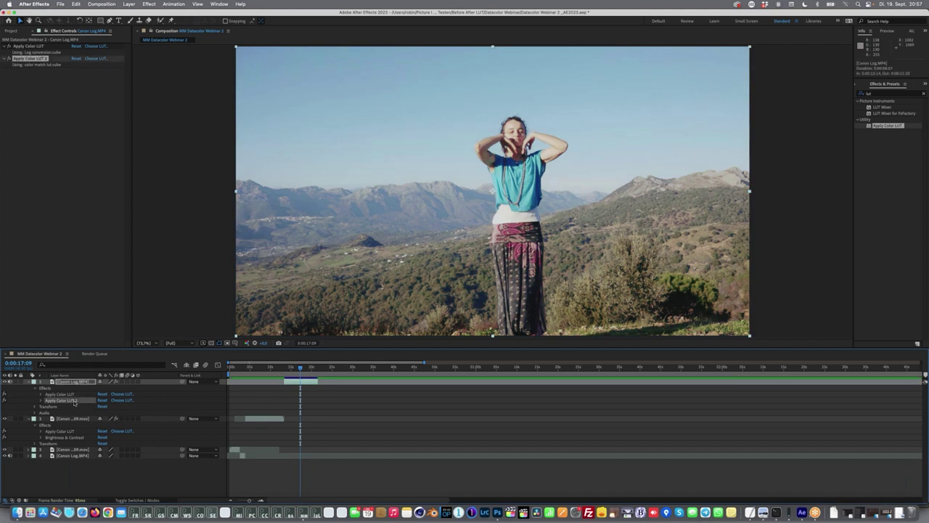
pyautogui.press('Delete')
# Load log to look.cube into the Canon Log clip's remaining Apply Color LUT effect and check another frame of the clip.
pyautogui.click(71, 395)
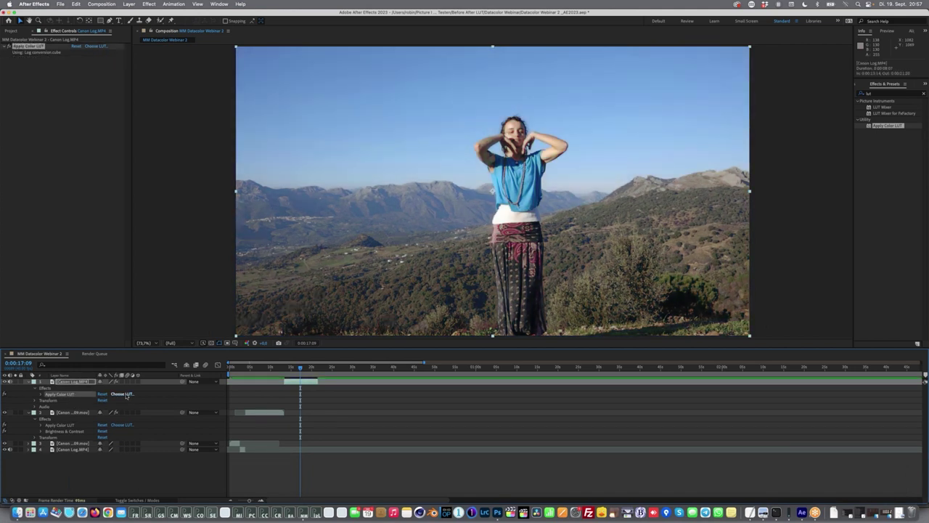
pyautogui.click(124, 394)
pyautogui.click(405, 88)
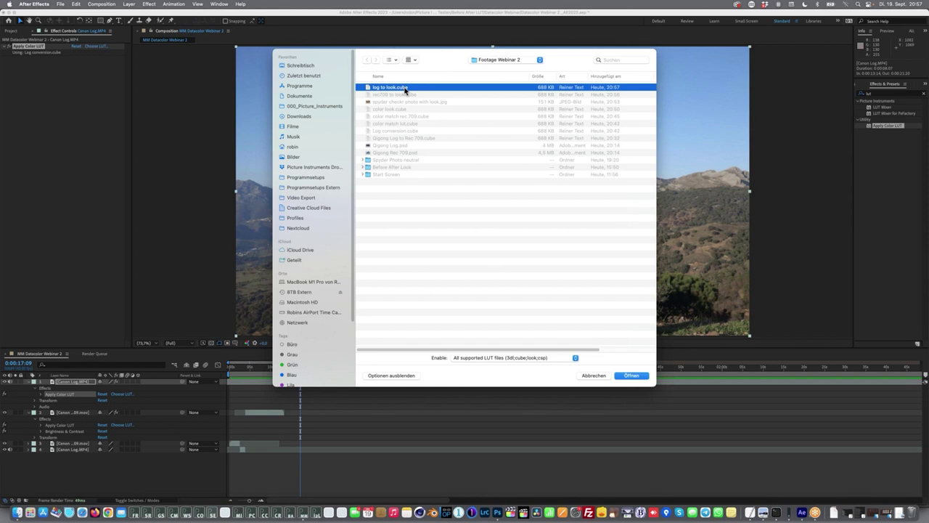
pyautogui.doubleClick(404, 87)
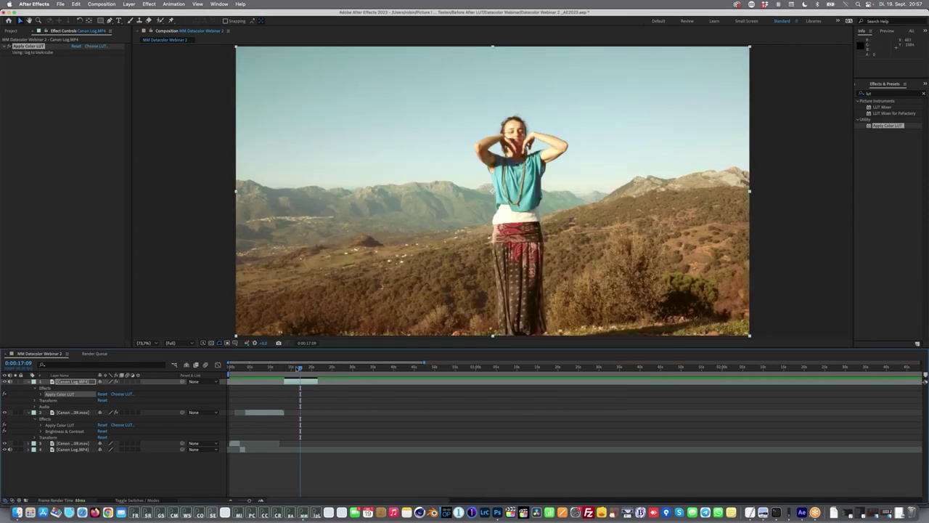
pyautogui.moveTo(298, 367)
pyautogui.mouseDown()
pyautogui.moveTo(274, 368)
pyautogui.moveTo(304, 369)
pyautogui.mouseUp()
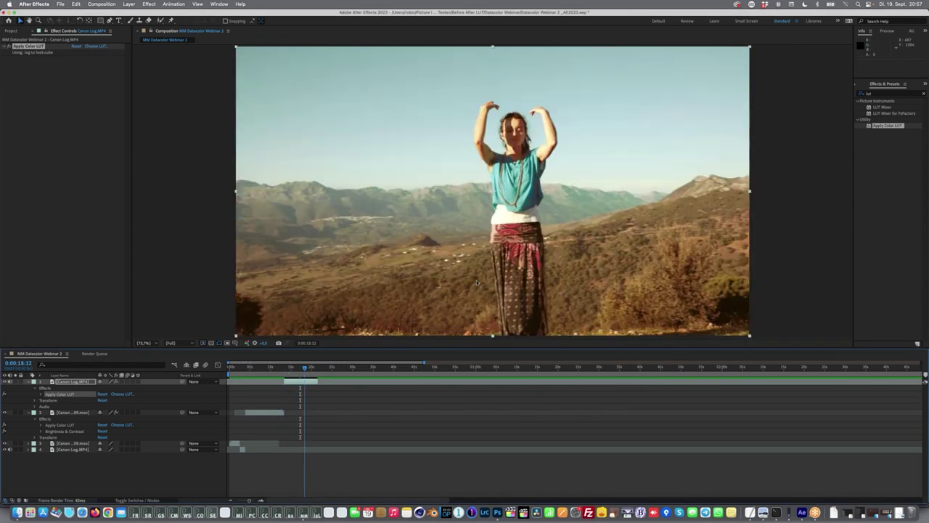
# Switch to Master-Match and save the reference chart as a template named Spyder Photo with warm look.
pyautogui.press('super+Tab')
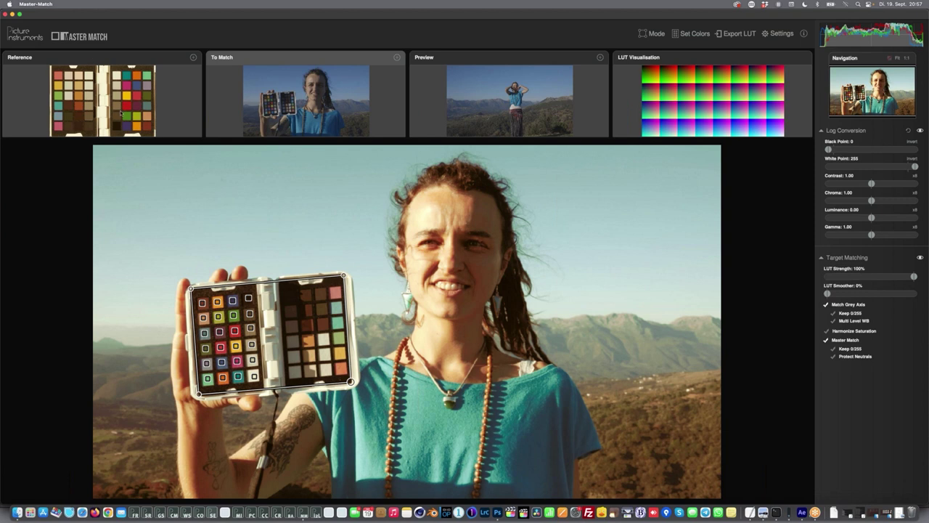
pyautogui.click(193, 56)
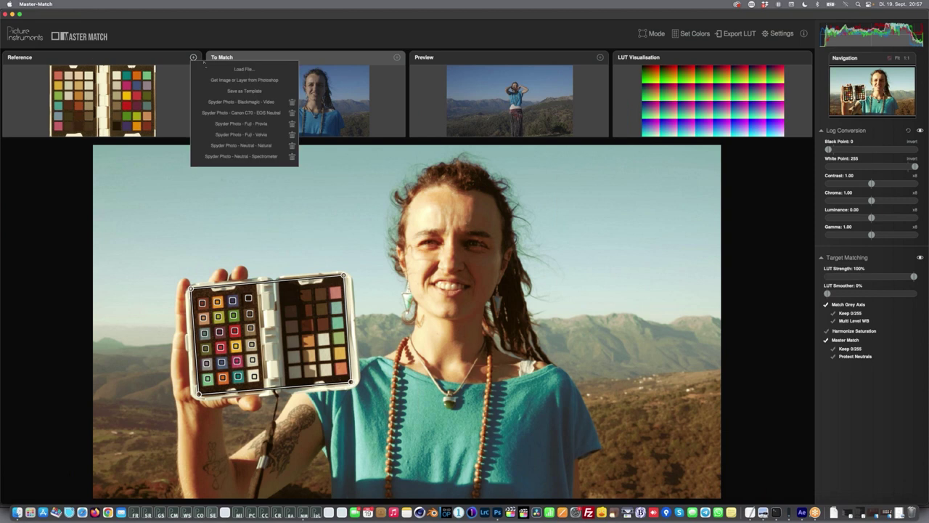
pyautogui.click(244, 91)
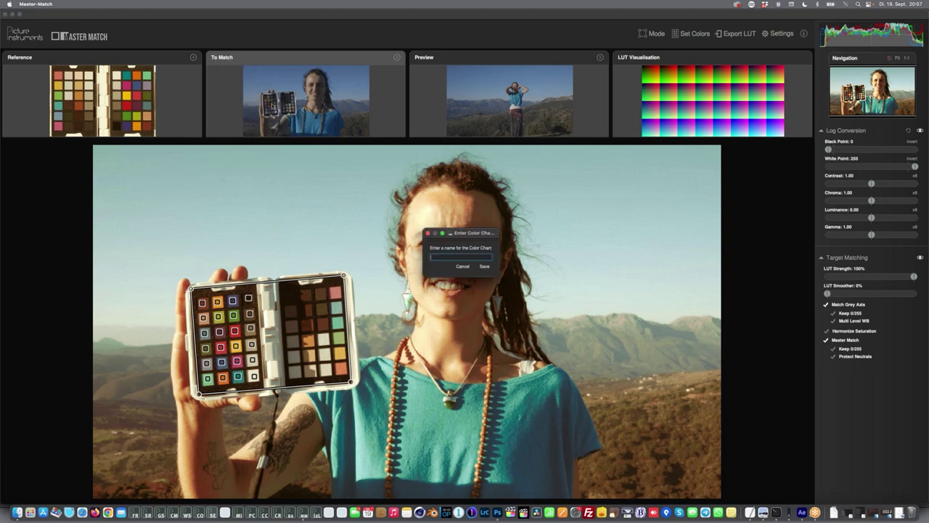
pyautogui.write('Spi')
pyautogui.click(485, 267)
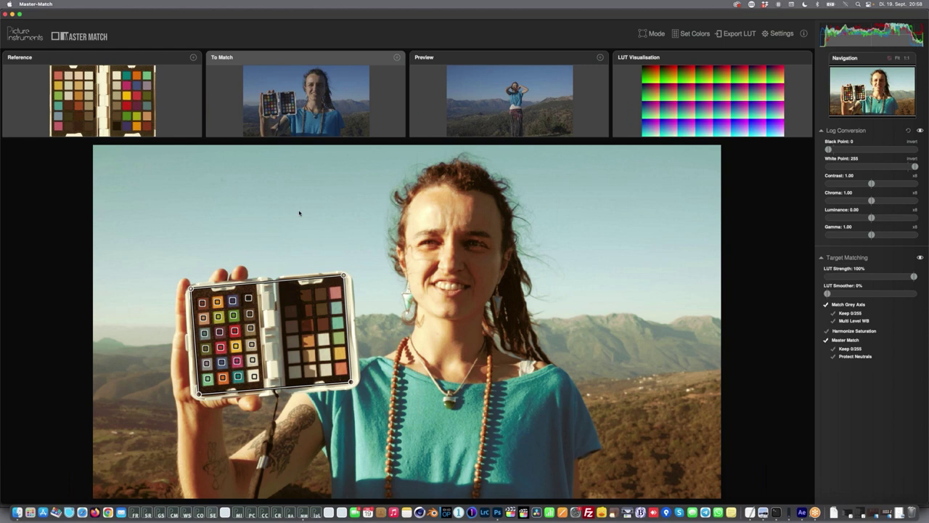
# Load Qigong Rec 709.psd from the Footage Webinar 2 folder as the reference image.
pyautogui.click(193, 58)
pyautogui.click(220, 69)
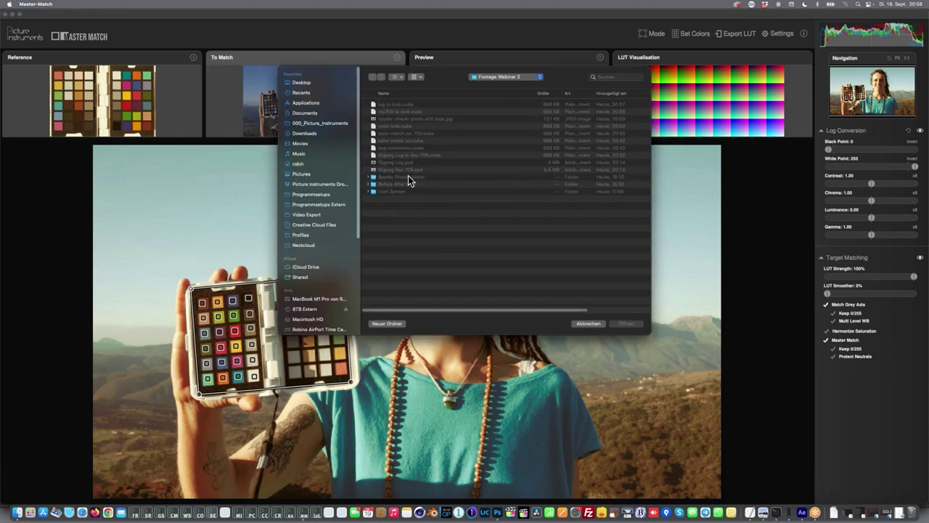
pyautogui.doubleClick(407, 169)
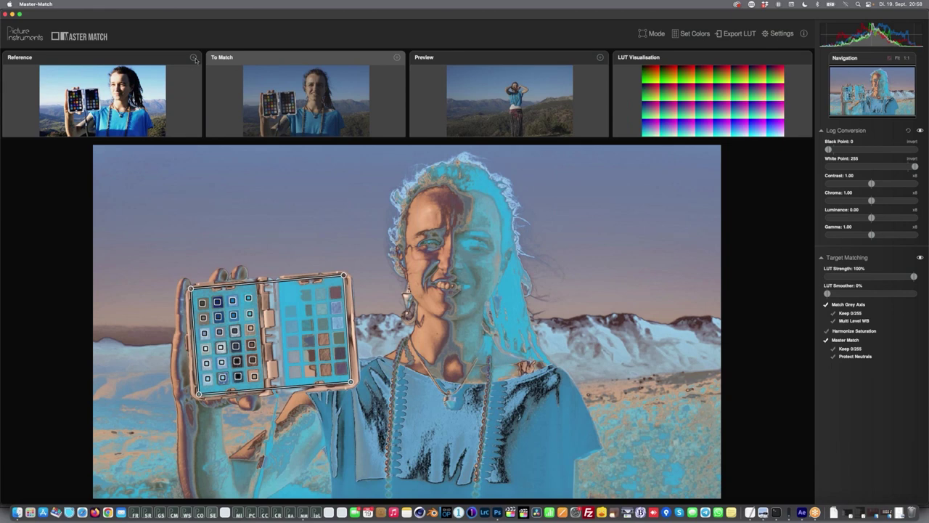
# Load the Spyder Photo with warm look template as the reference and nudge the sampling grid's upper-right corner on the image to match.
pyautogui.click(194, 58)
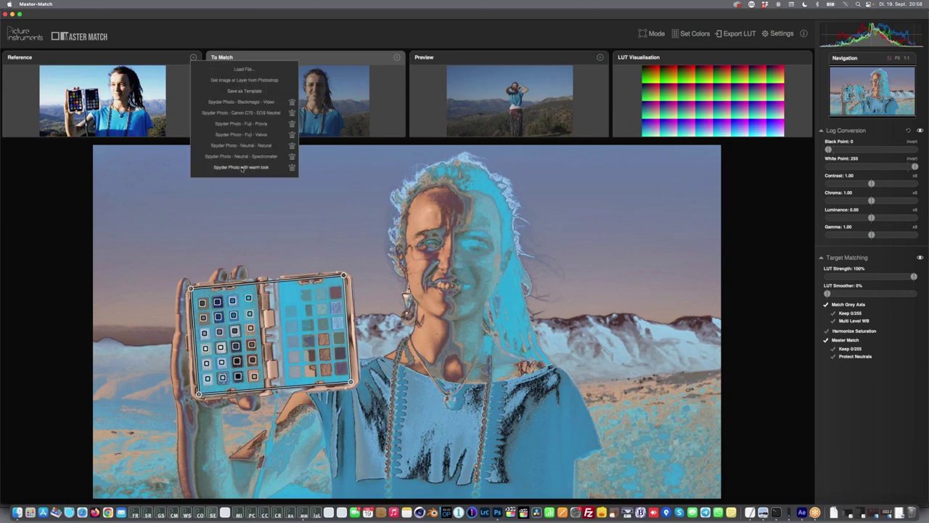
pyautogui.click(266, 169)
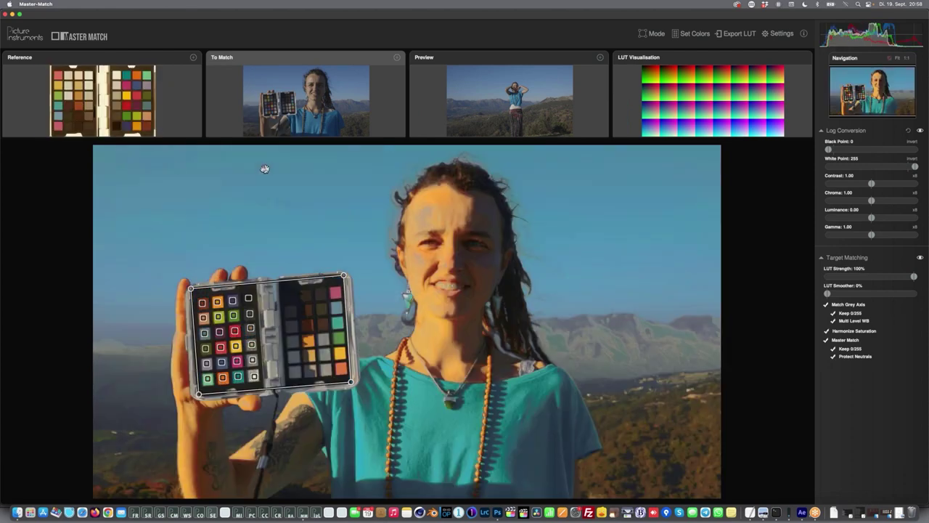
pyautogui.click(139, 104)
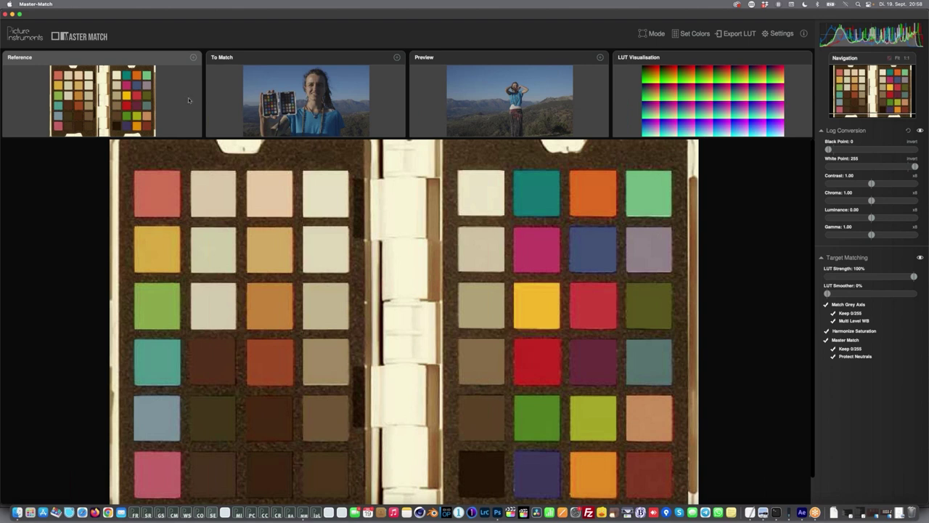
pyautogui.click(324, 135)
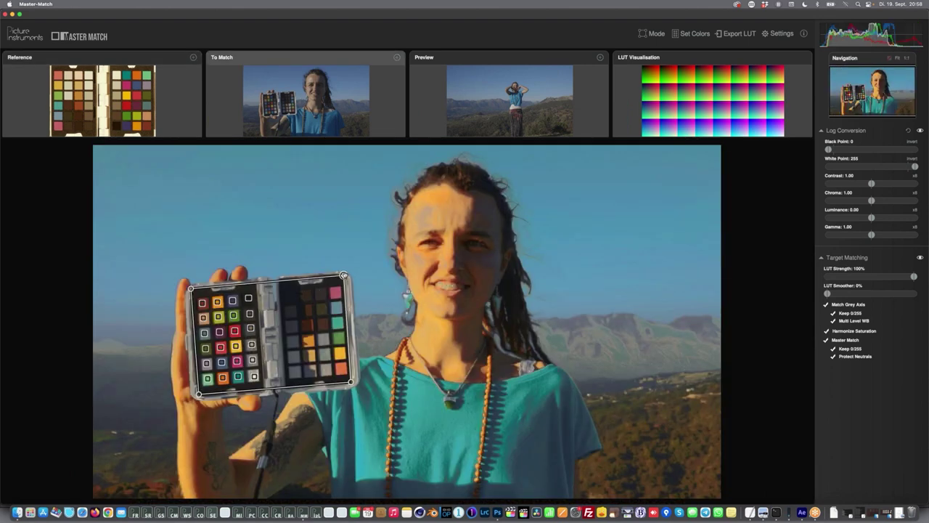
pyautogui.moveTo(344, 277)
pyautogui.mouseDown()
pyautogui.moveTo(338, 256)
pyautogui.moveTo(338, 276)
pyautogui.mouseUp()
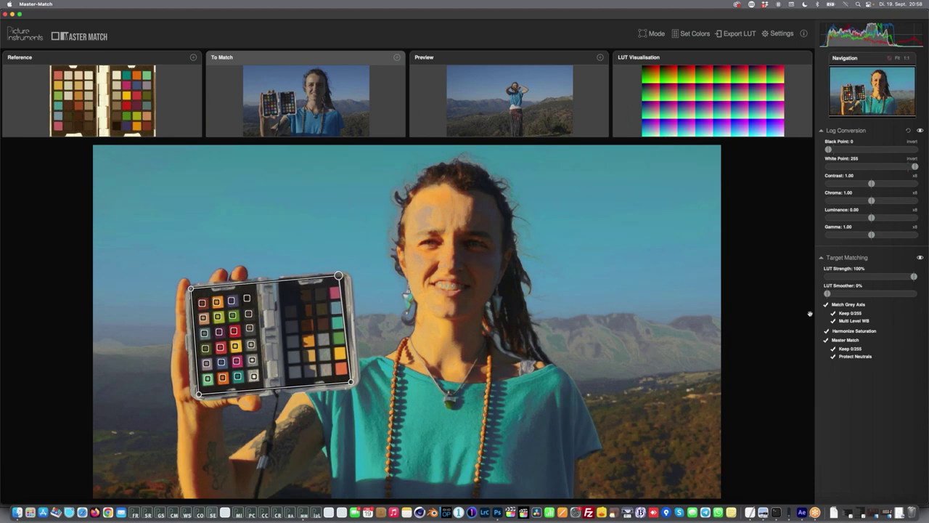
# Turn off Multi Level WB, Harmonize Saturation, Protect Neutrals and Master Match's Keep 0/255, and nudge the sampling grid's upper-right corner outward.
pyautogui.click(833, 320)
pyautogui.click(828, 332)
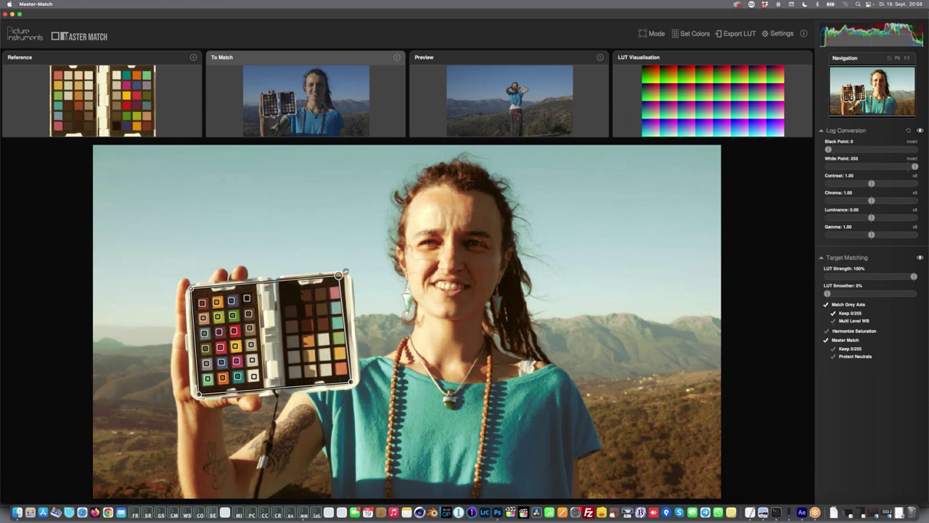
pyautogui.moveTo(338, 275); pyautogui.dragTo(340, 274)
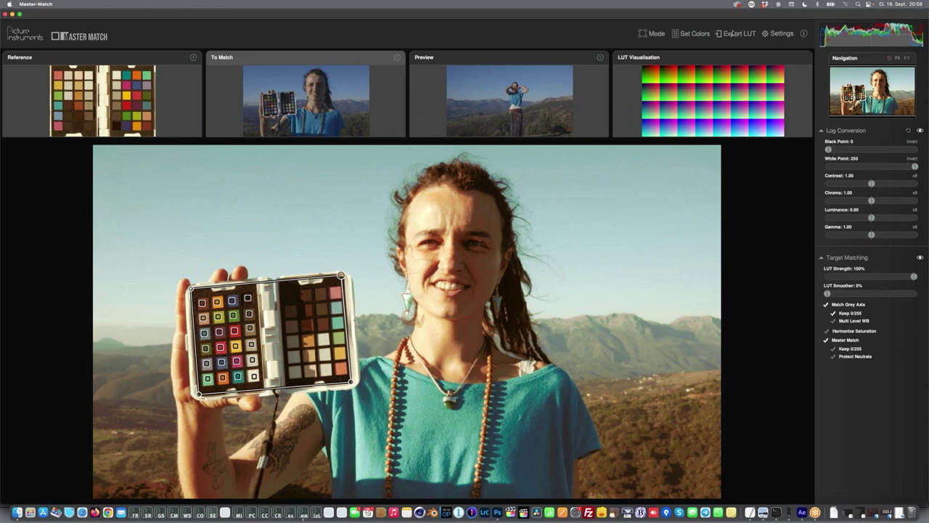
# Examine the preset color charts, the settings for adding chart templates and reference colors, and the saved reference templates.
pyautogui.click(697, 34)
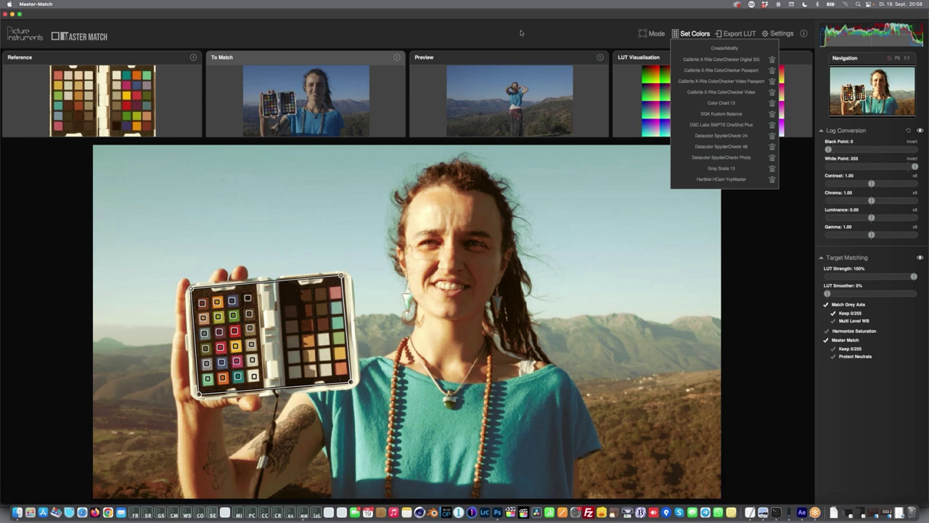
pyautogui.click(769, 34)
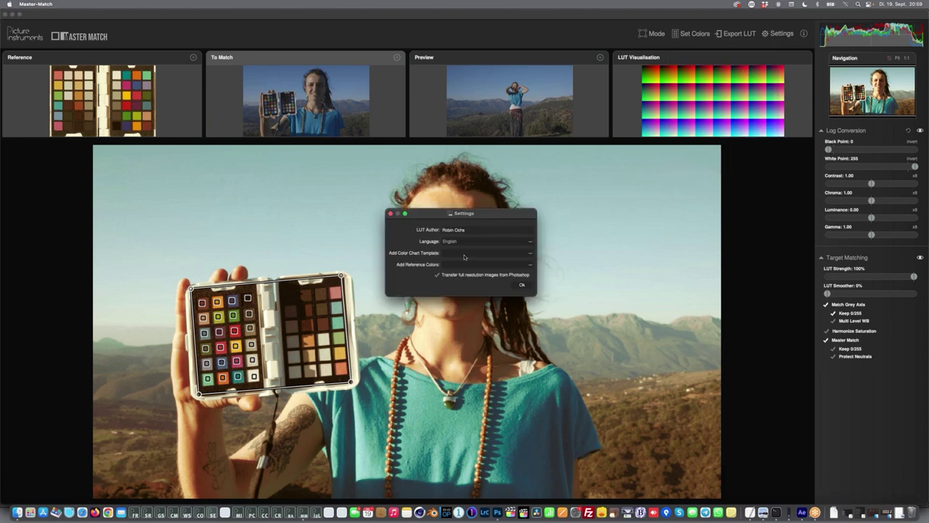
pyautogui.click(523, 285)
pyautogui.click(192, 58)
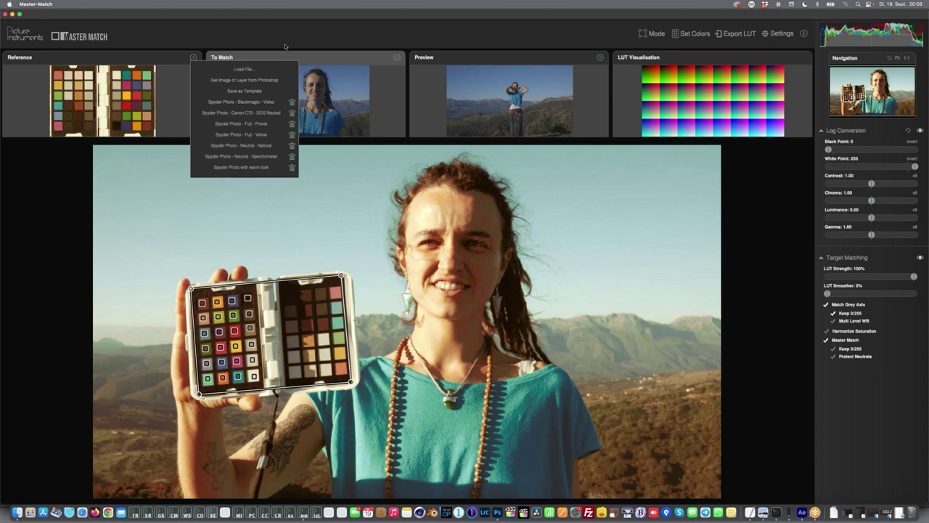
pyautogui.click(166, 55)
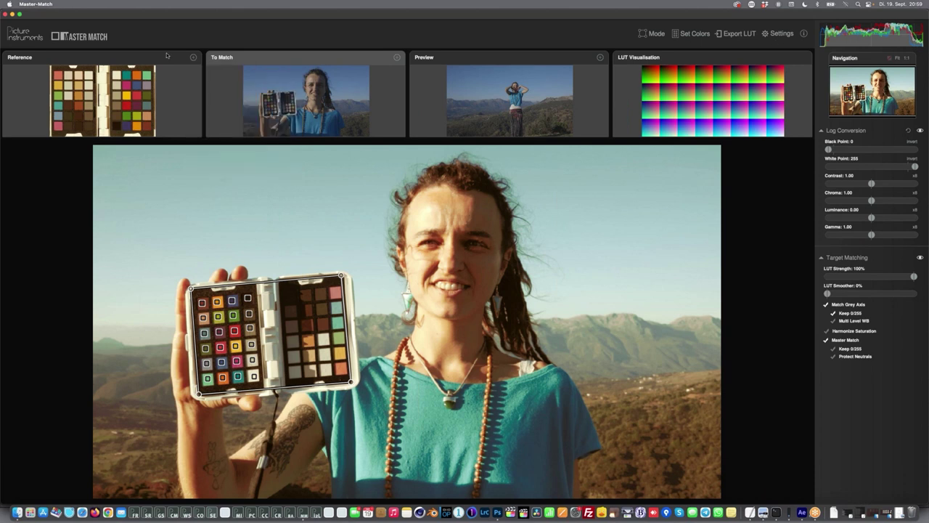
pyautogui.click(166, 55)
pyautogui.click(277, 57)
# Load Qigong Rec 709.psd as the reference image and nudge the upper-right corner of the sampling grid on the image to match.
pyautogui.click(194, 58)
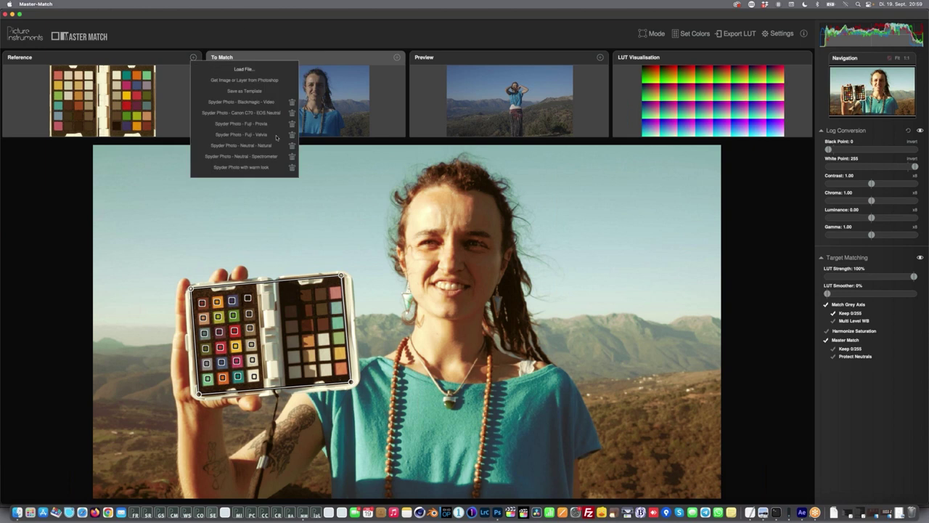
pyautogui.click(245, 70)
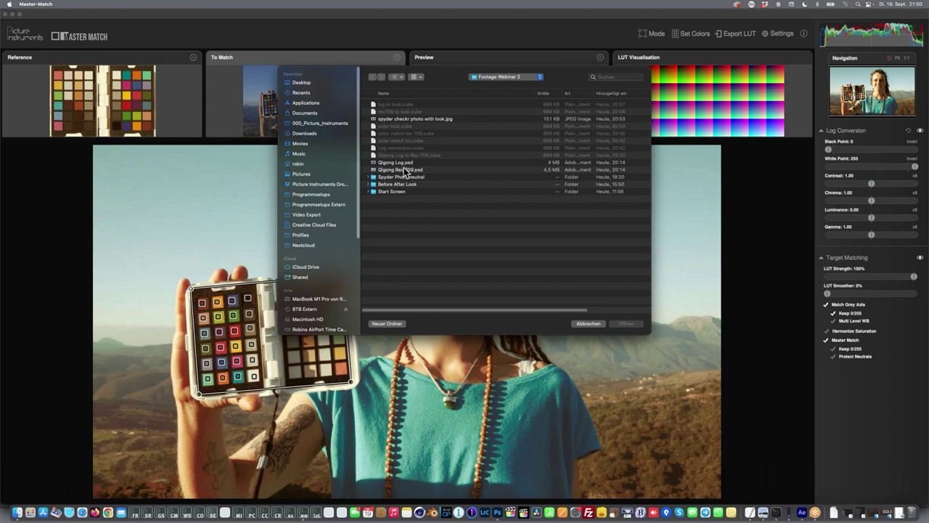
pyautogui.doubleClick(404, 170)
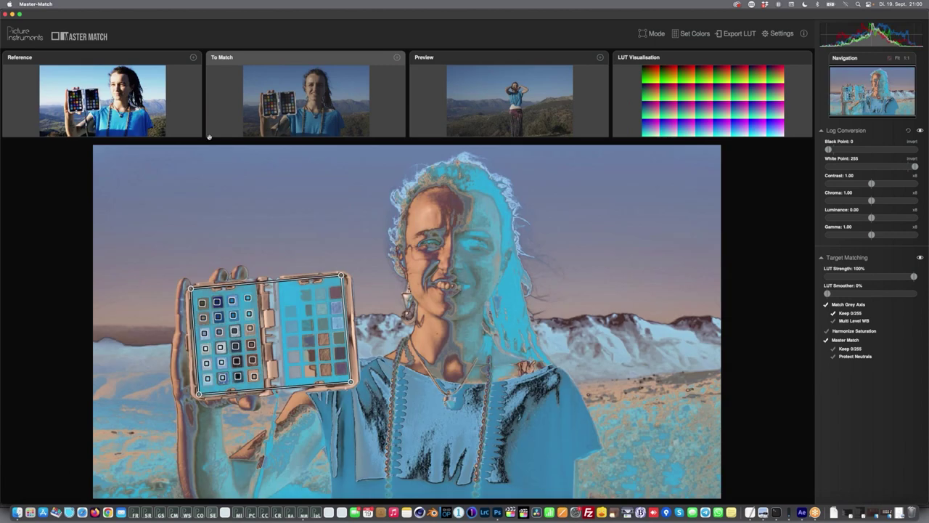
pyautogui.moveTo(341, 276); pyautogui.dragTo(344, 274)
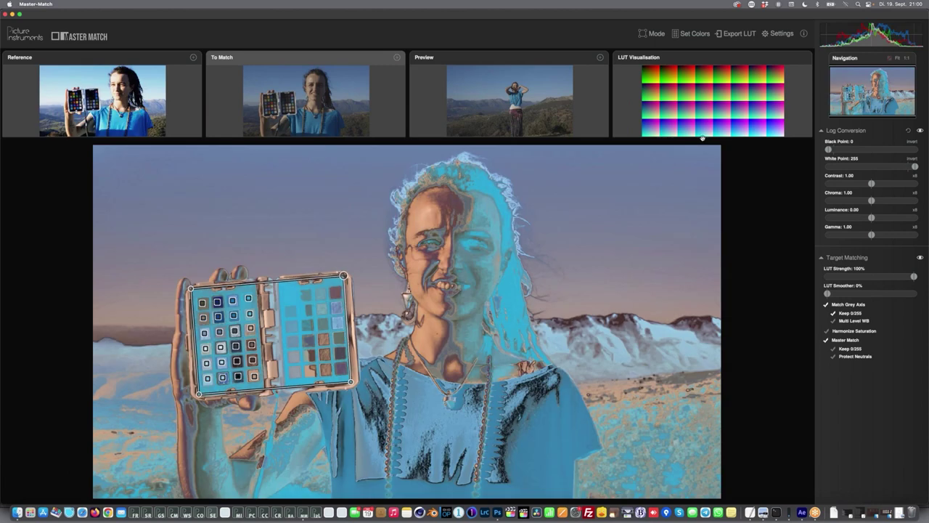
# Enter Create/Modify mode for the set colors and fit the reference image's sampling grid corners to the handheld color chart.
pyautogui.click(692, 35)
pyautogui.click(718, 48)
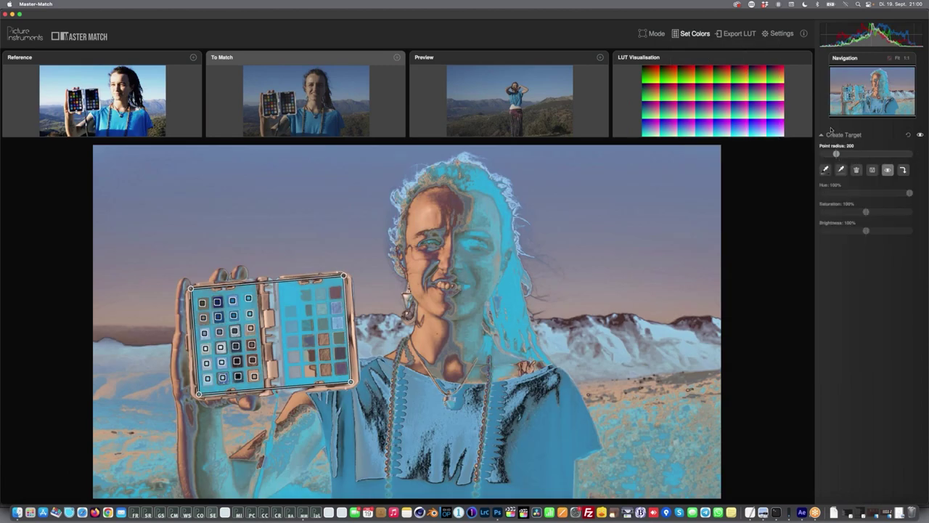
pyautogui.click(903, 169)
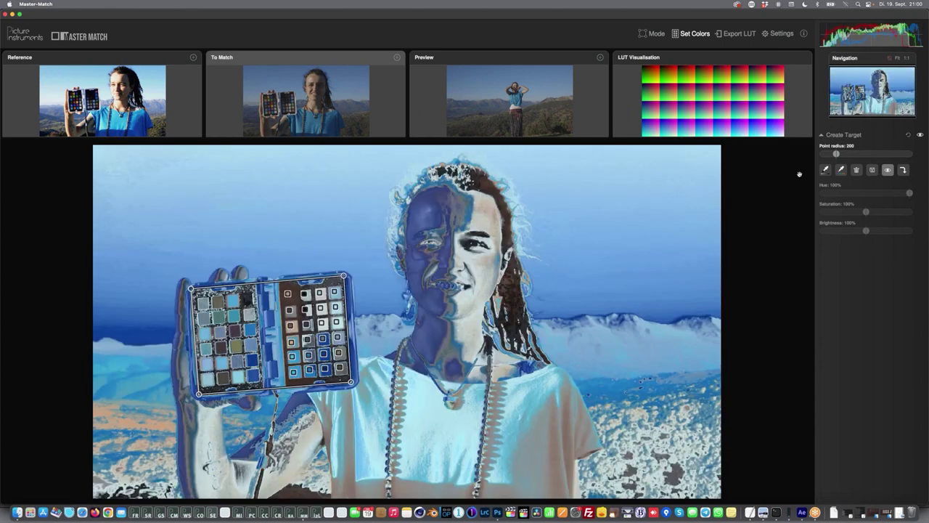
pyautogui.click(903, 169)
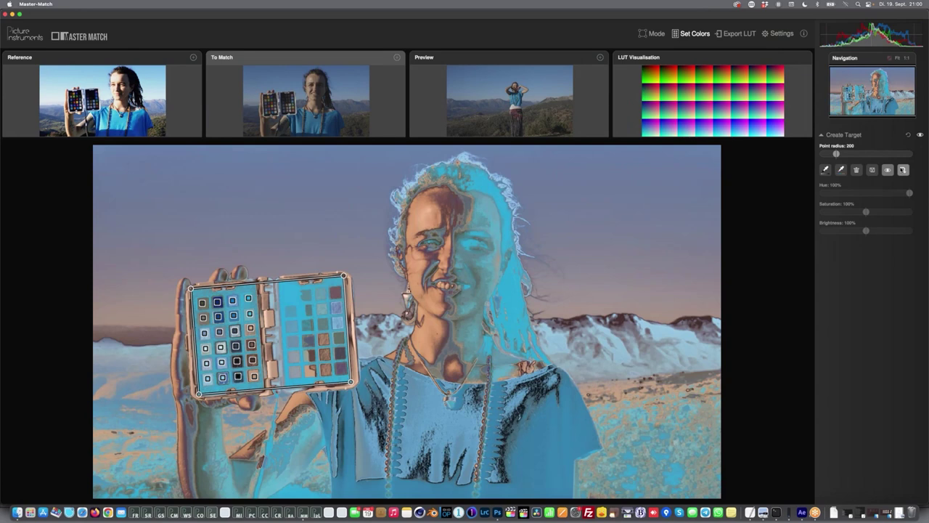
pyautogui.click(138, 102)
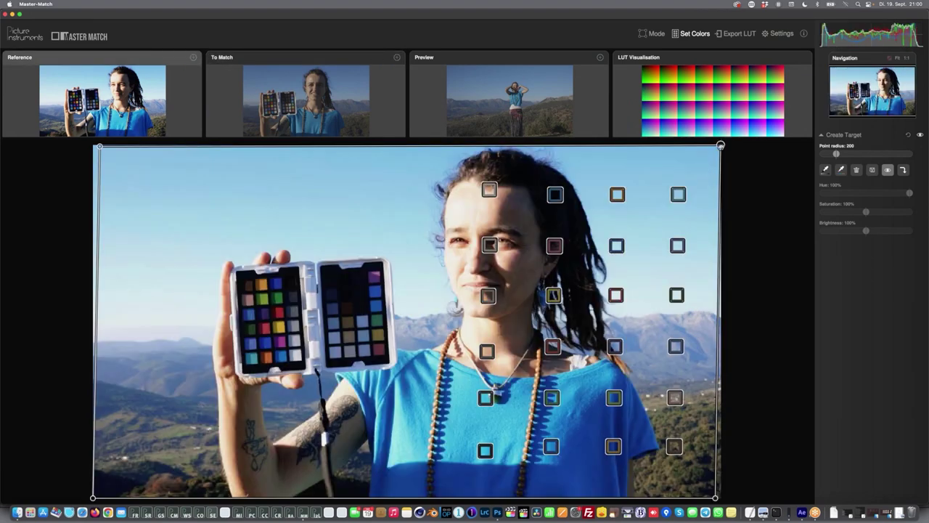
pyautogui.moveTo(720, 145); pyautogui.dragTo(380, 261)
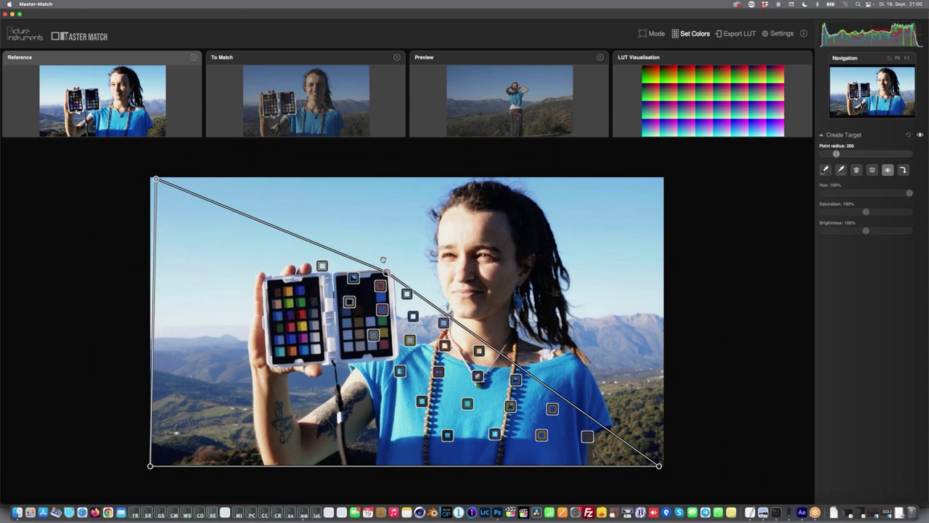
pyautogui.moveTo(616, 440); pyautogui.dragTo(394, 350)
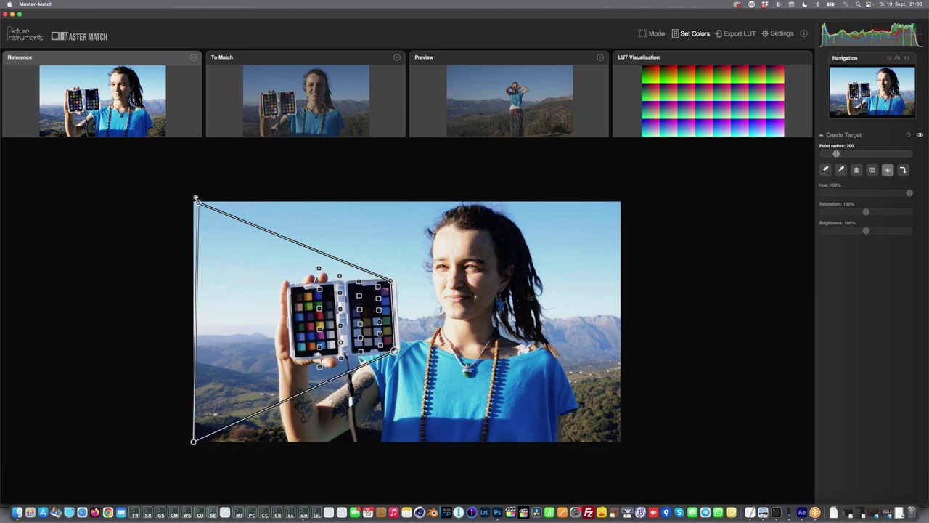
pyautogui.moveTo(196, 197); pyautogui.dragTo(294, 290)
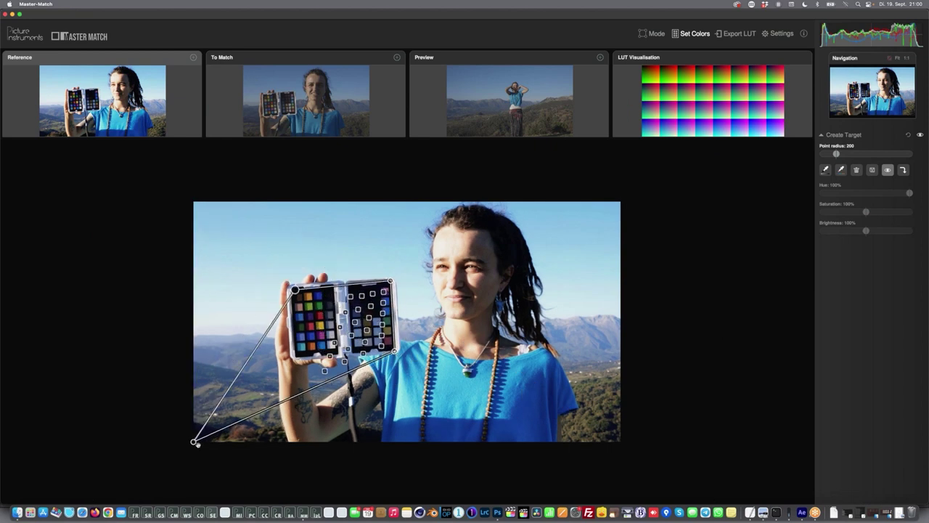
pyautogui.moveTo(194, 441); pyautogui.dragTo(295, 356)
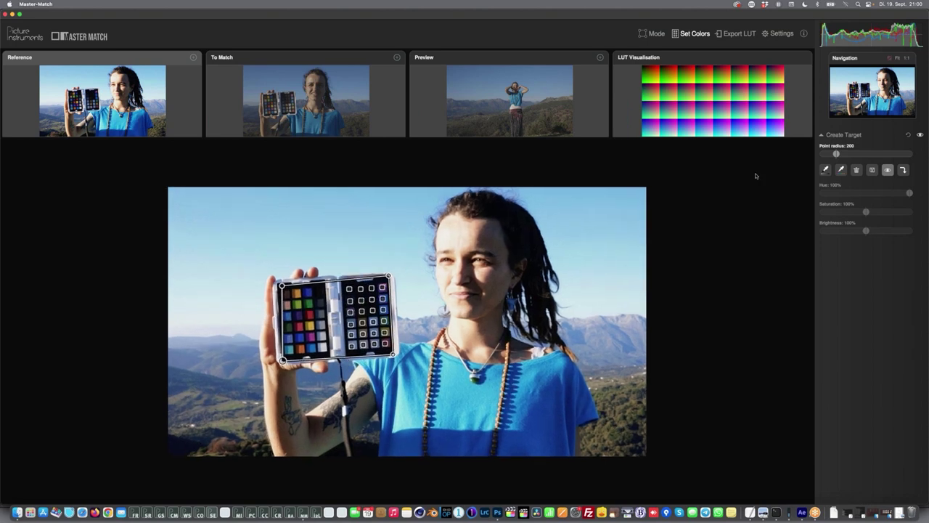
# Rotate the reference sampling grid onto the chart's colorful half and refine its upper-left and lower-left corners.
pyautogui.click(903, 170)
pyautogui.click(902, 170)
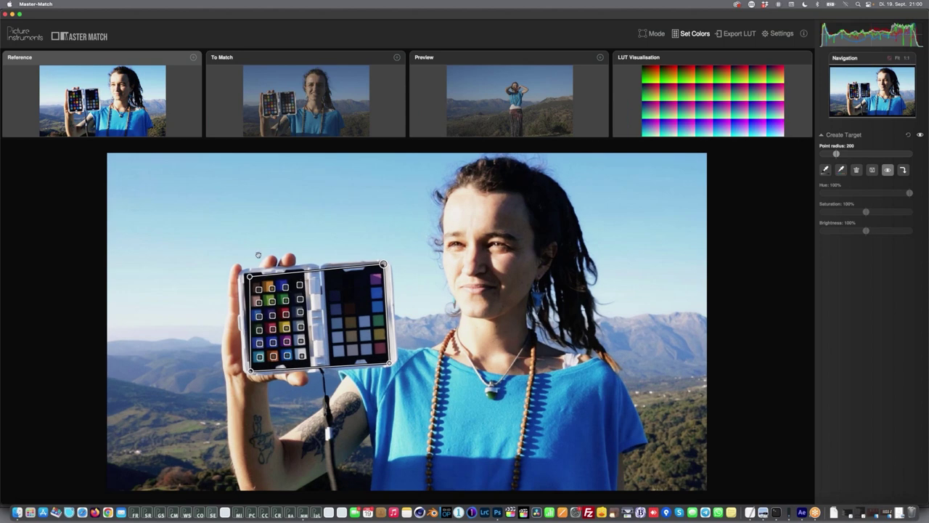
pyautogui.moveTo(250, 277); pyautogui.dragTo(246, 272)
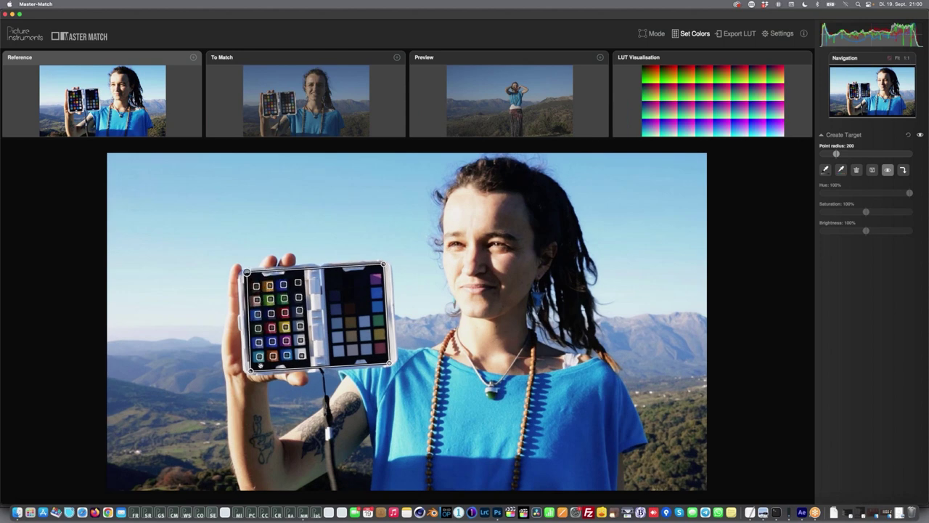
pyautogui.moveTo(250, 370); pyautogui.dragTo(251, 371)
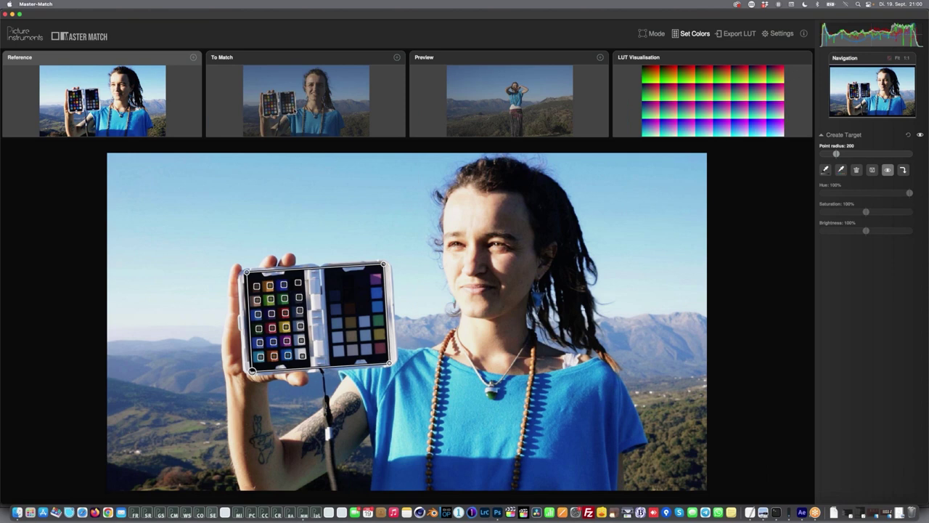
# Return to target matching on the image to match, try Harmonize Saturation, and enable Keep 0/255 for Master Match instead of Match Grey Axis.
pyautogui.click(295, 114)
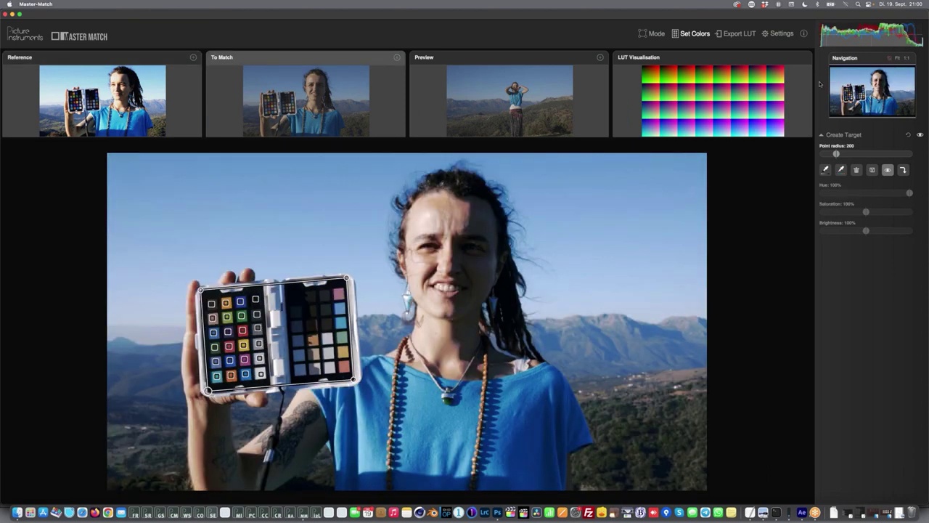
pyautogui.click(696, 35)
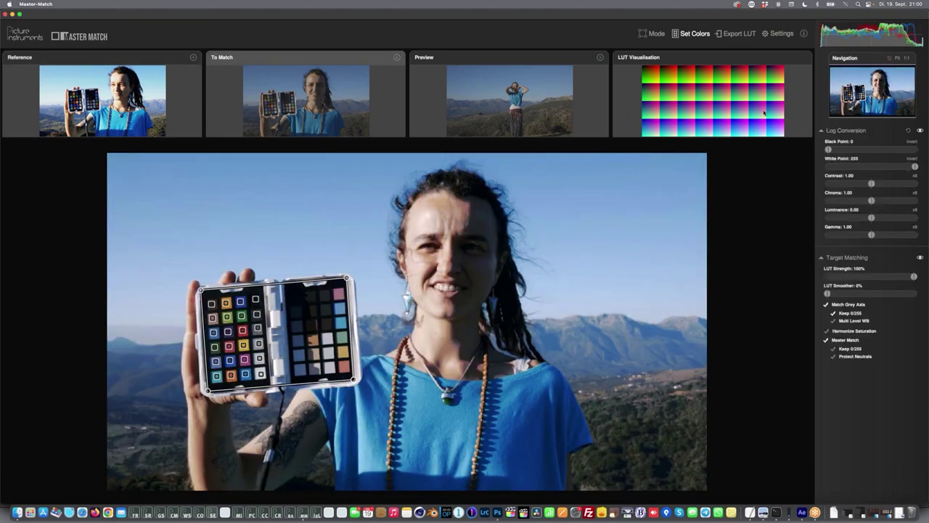
pyautogui.click(826, 331)
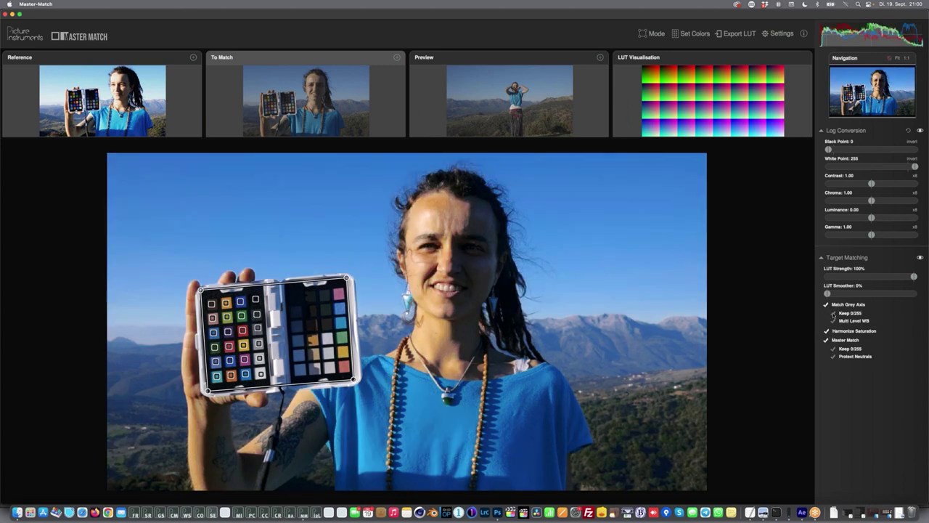
pyautogui.click(827, 331)
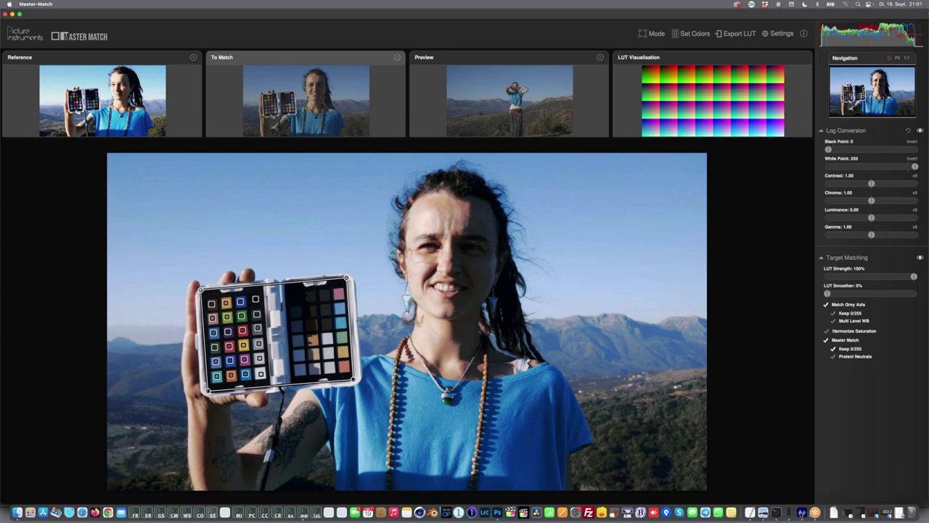
# Switch to After Effects and examine the project's color settings, including the working color space.
pyautogui.click(801, 511)
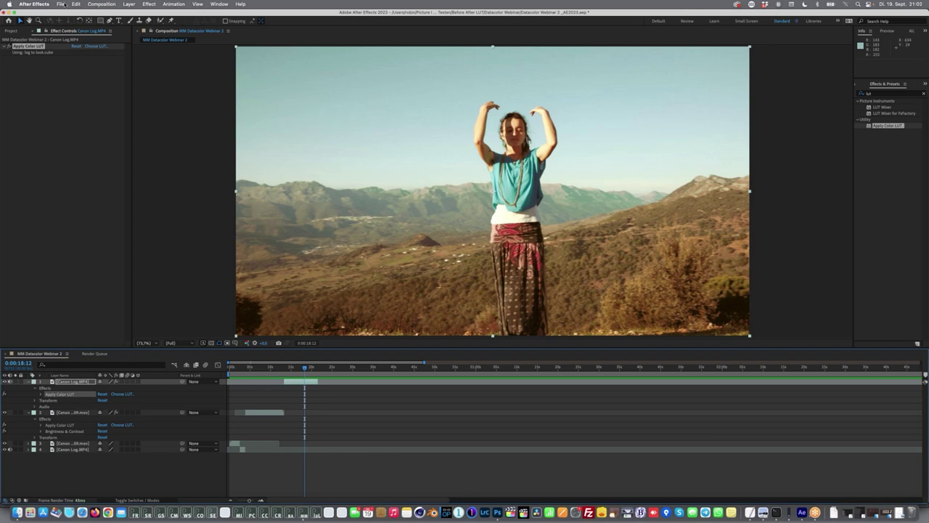
pyautogui.click(64, 4)
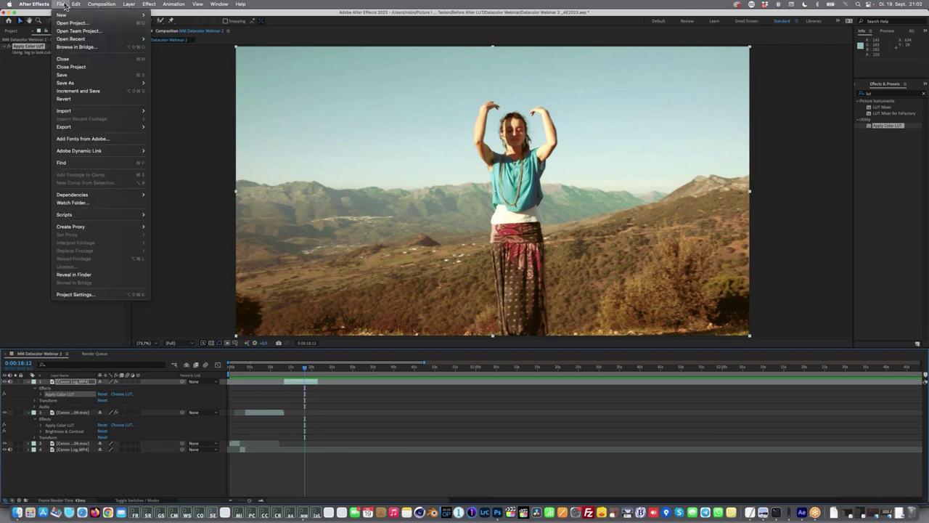
pyautogui.click(63, 294)
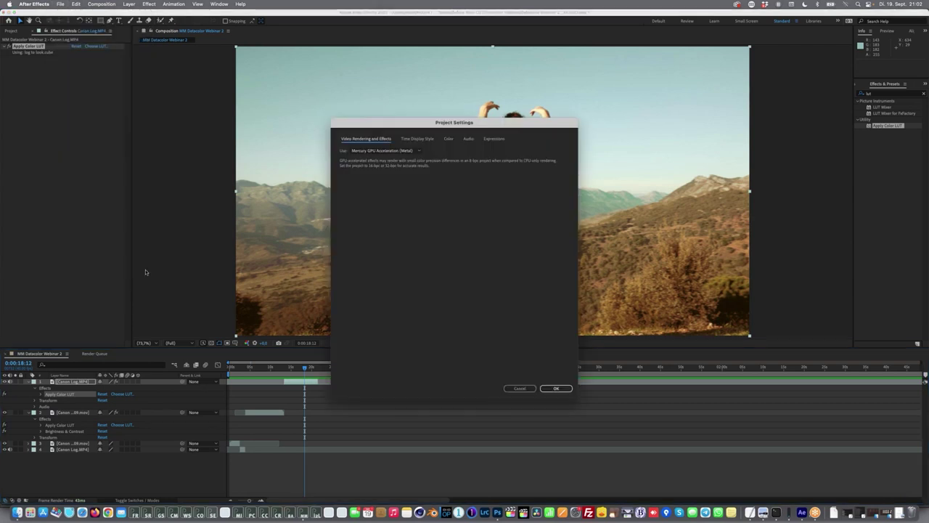
pyautogui.click(450, 139)
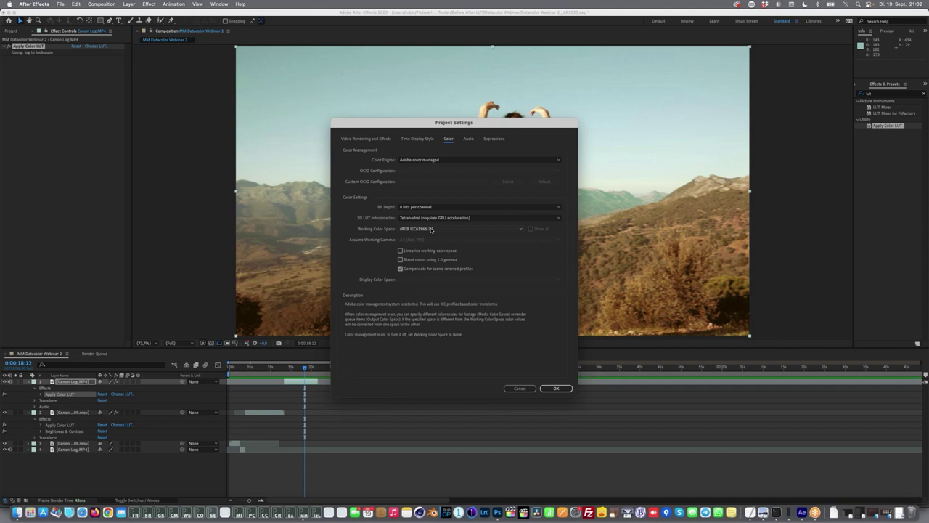
pyautogui.click(431, 229)
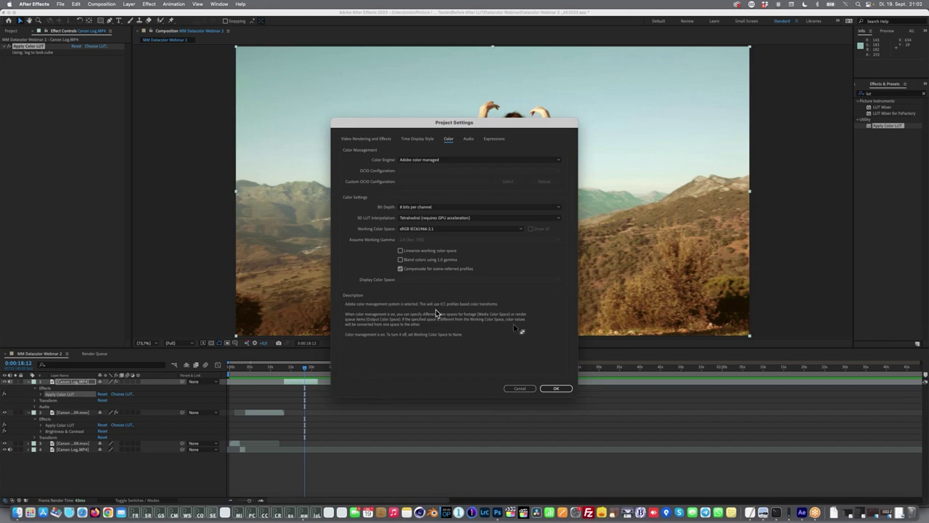
pyautogui.click(555, 388)
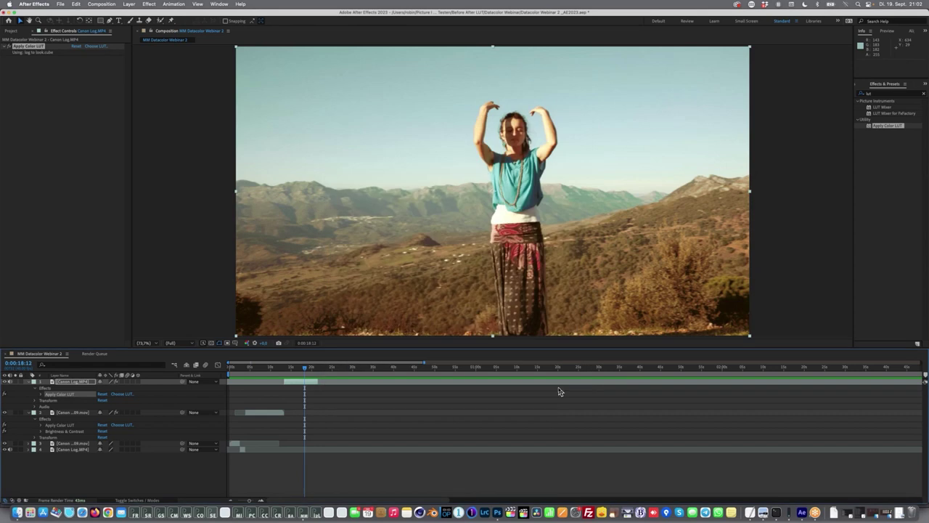